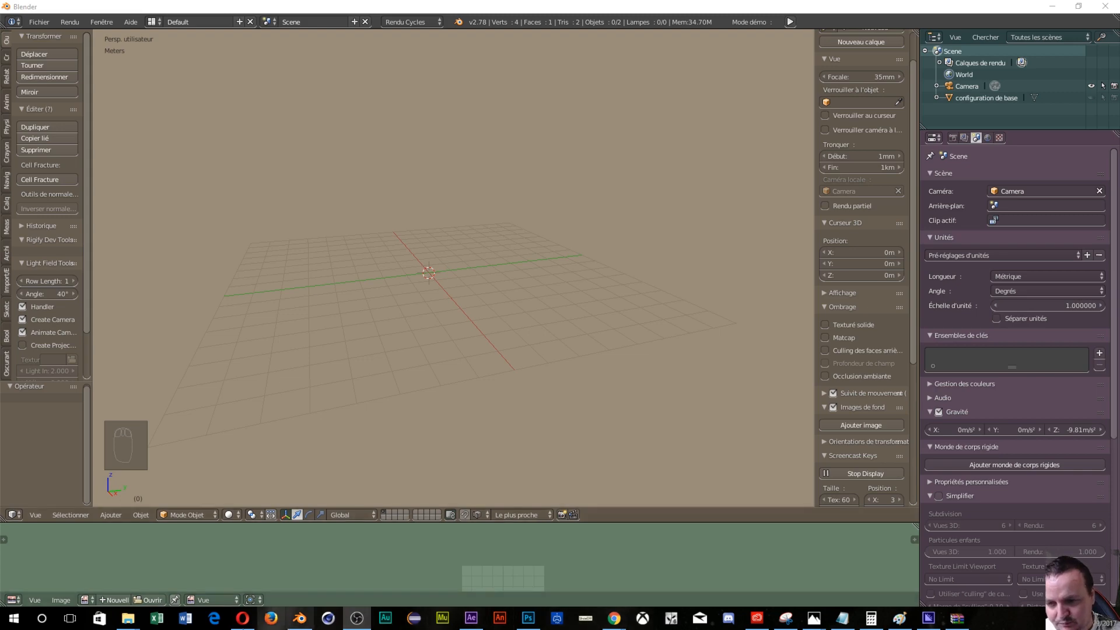
Step: Open the tuto minion image folder with larger thumbnails and place its window so the 3D viewport stays accessible
mouse_move(129, 623)
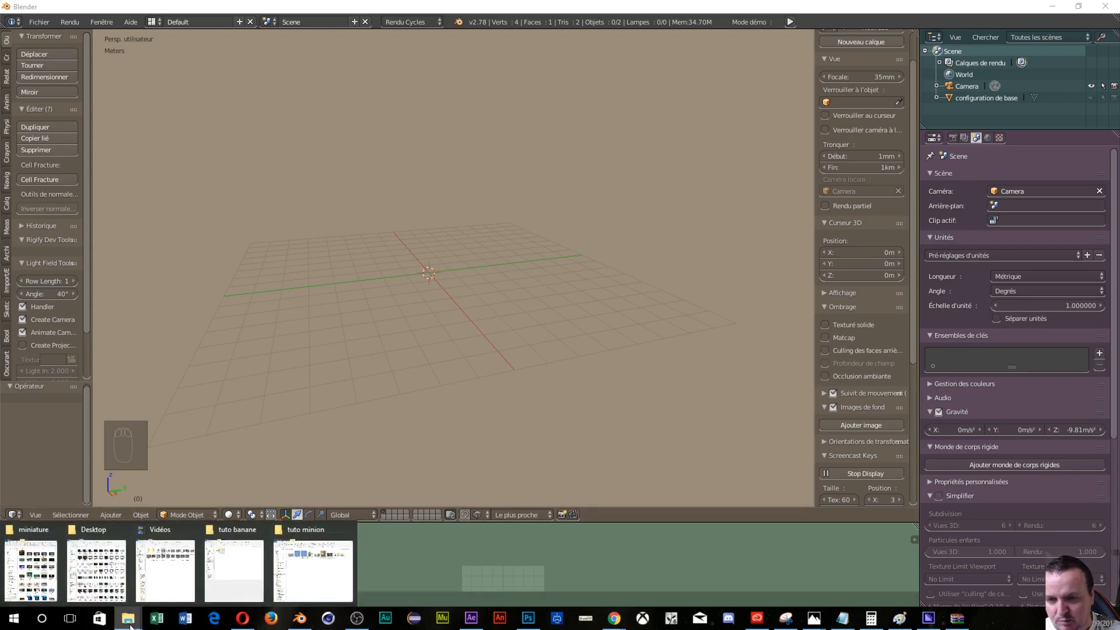
click(304, 576)
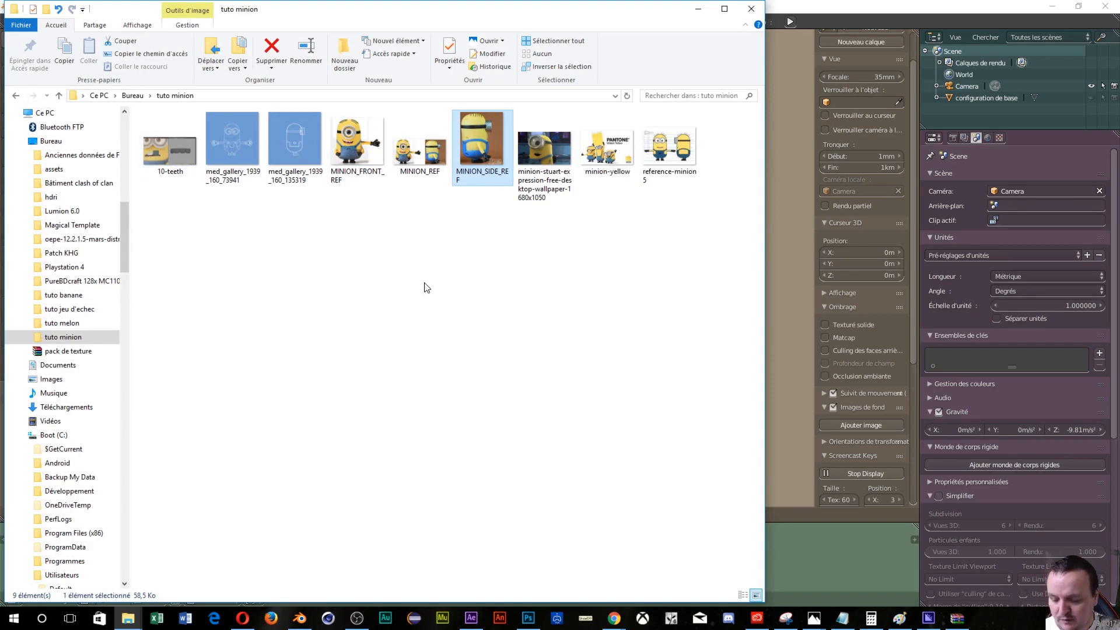
ctrl+scroll(483, 373, up, 3)
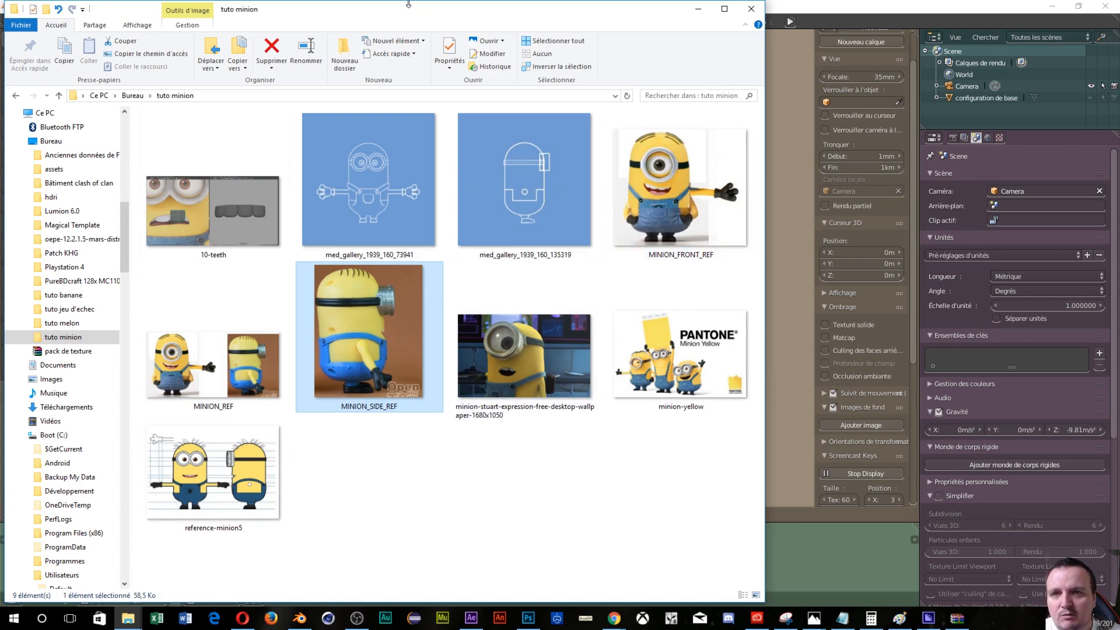
drag(413, 1, 416, 158)
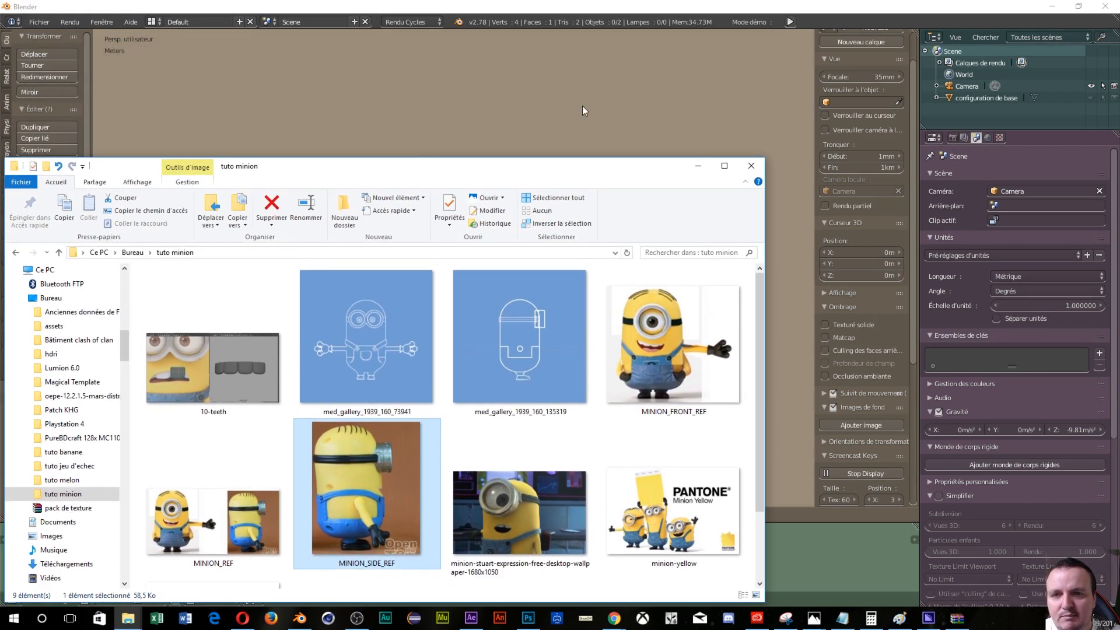
drag(391, 178, 866, 40)
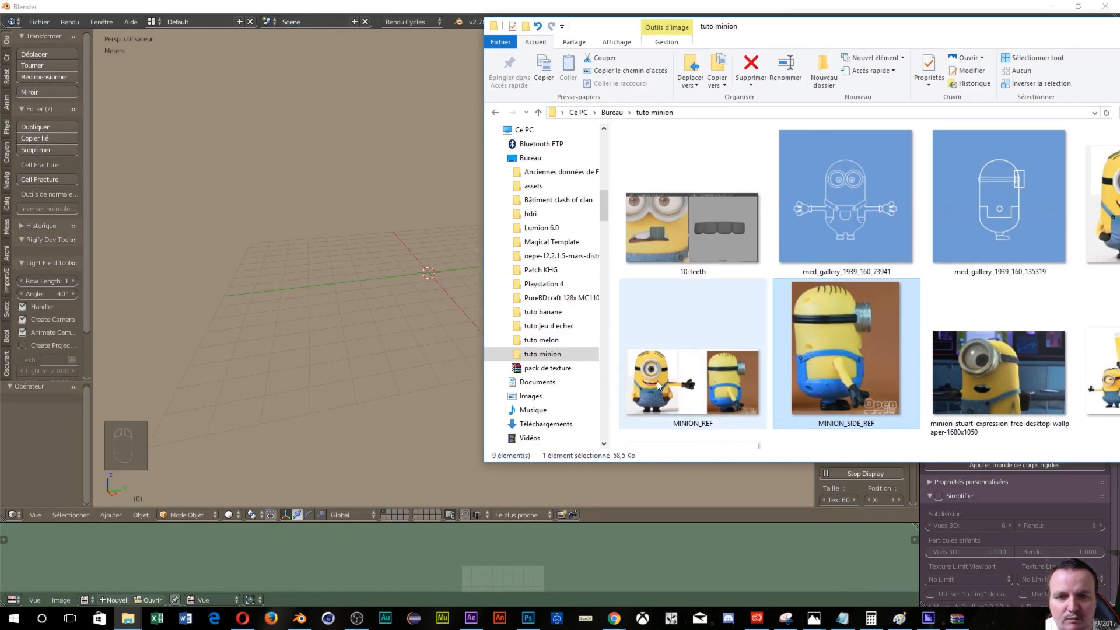
Step: Load the reference-minion5 image from the folder into the 3D viewport twice, as two background images
scroll(825, 397, down, 2)
drag(692, 376, 387, 268)
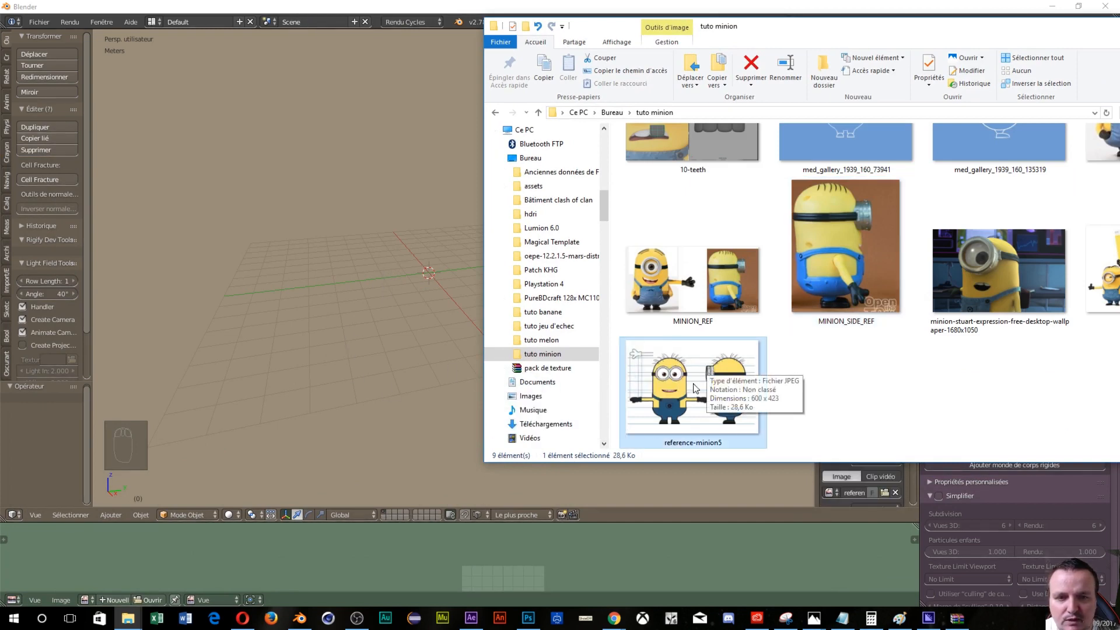
drag(695, 388, 421, 310)
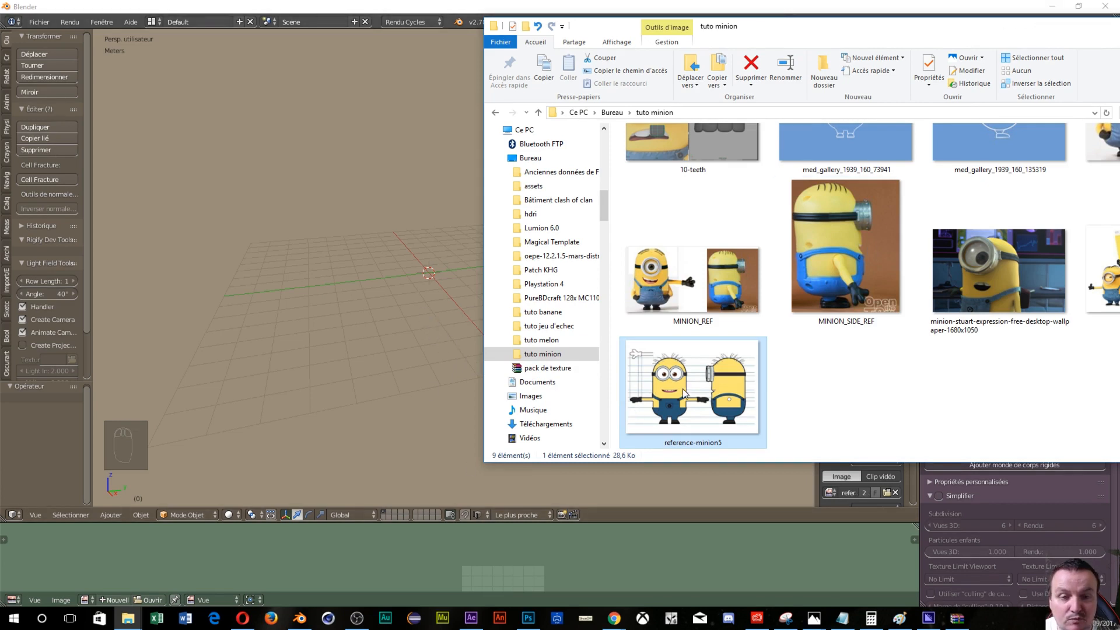
mouse_move(686, 393)
mouse_down()
mouse_move(465, 411)
mouse_move(433, 397)
mouse_move(674, 392)
mouse_up()
Step: Return to Blender and assign the first background image to the De face axis and the second to Droite
click(1053, 6)
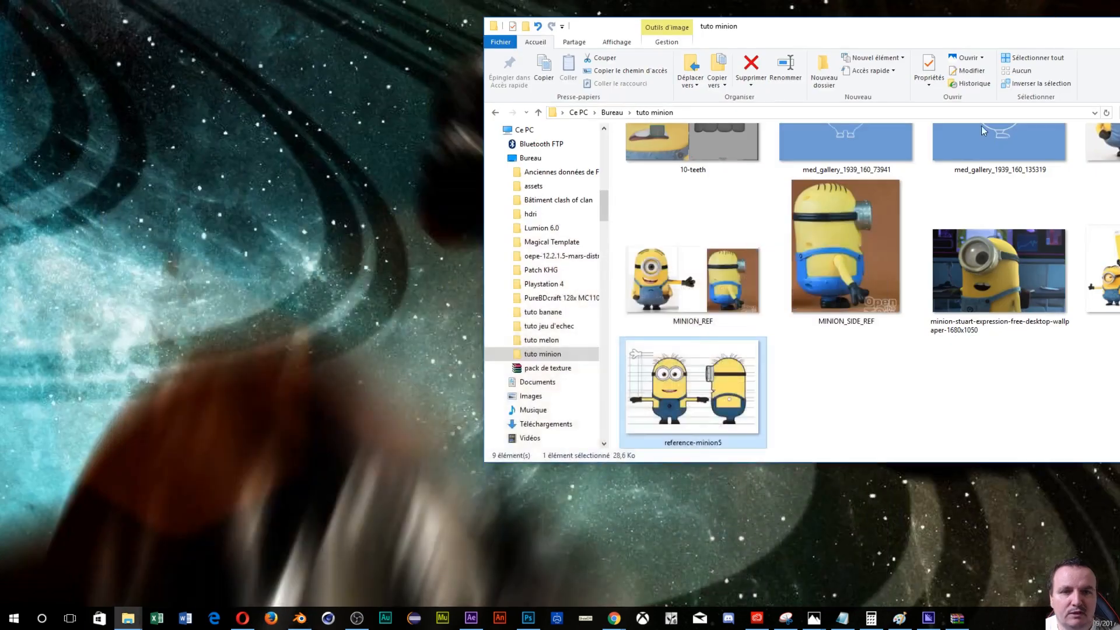
click(298, 620)
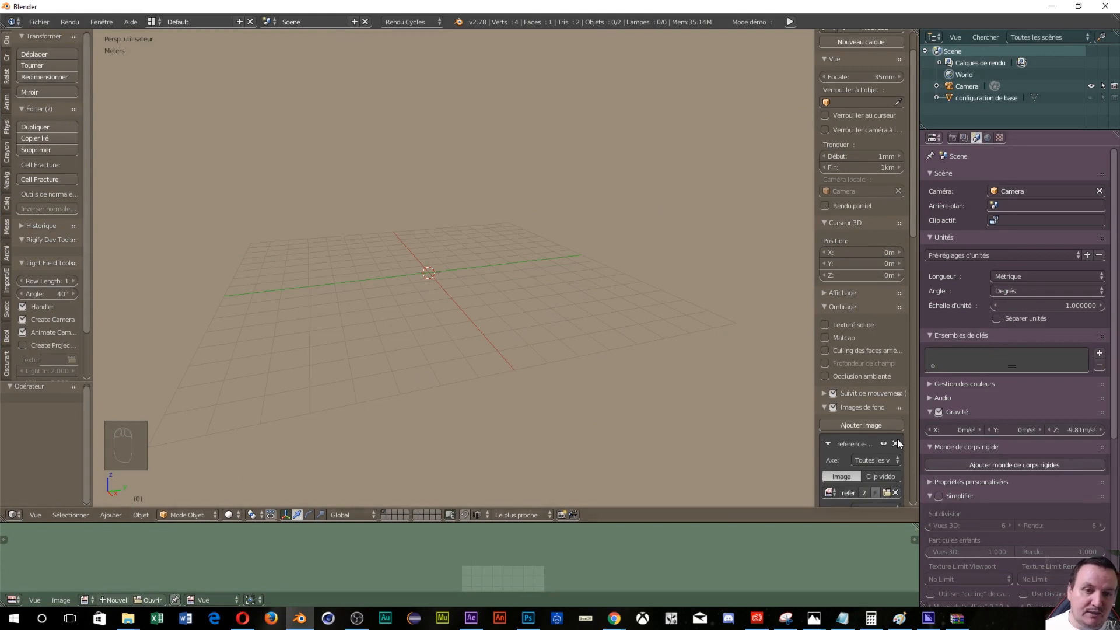
scroll(839, 420, down, 10)
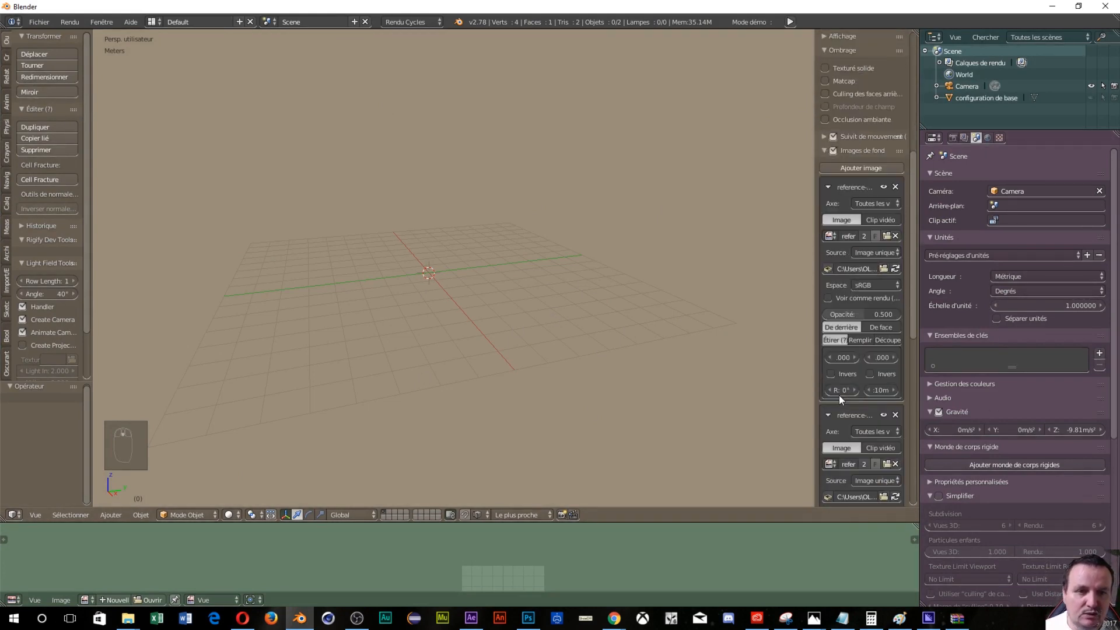
click(882, 204)
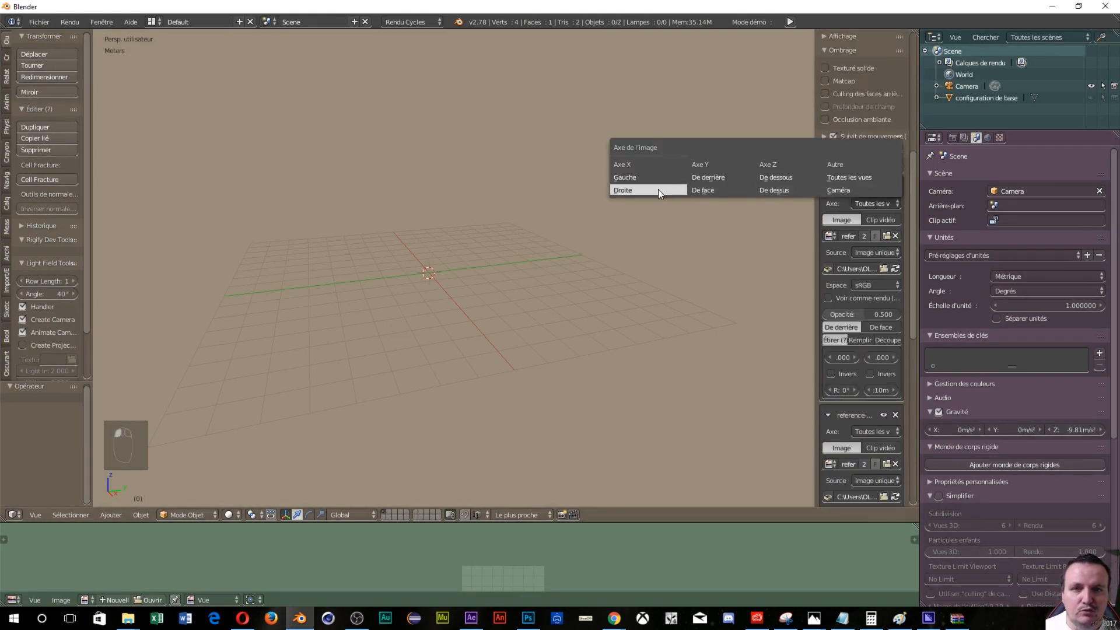
click(749, 191)
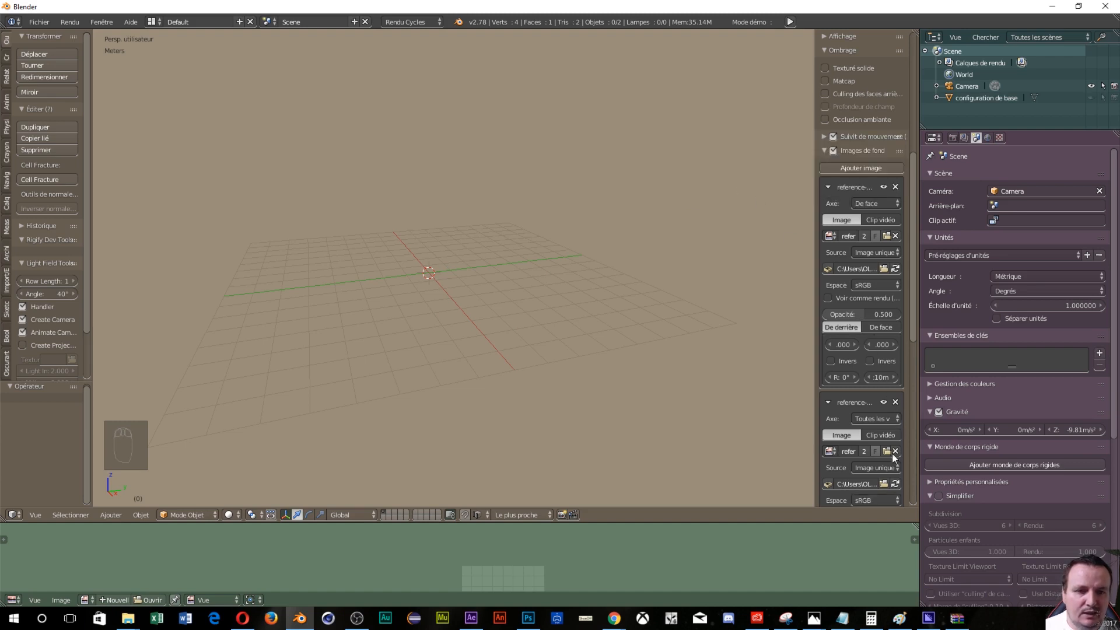
click(877, 421)
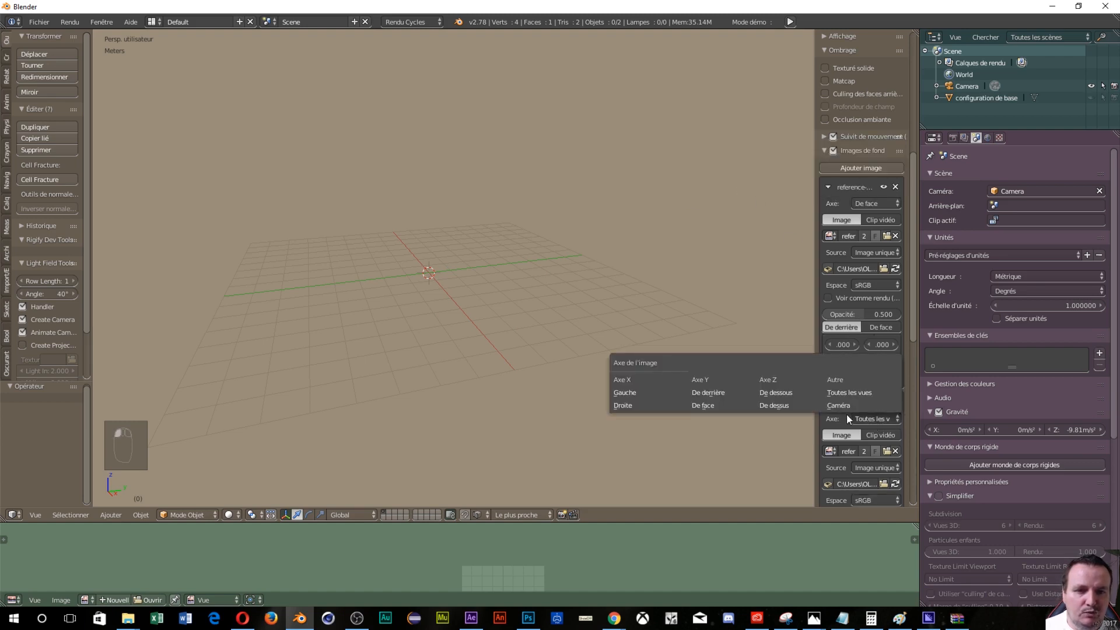
click(633, 405)
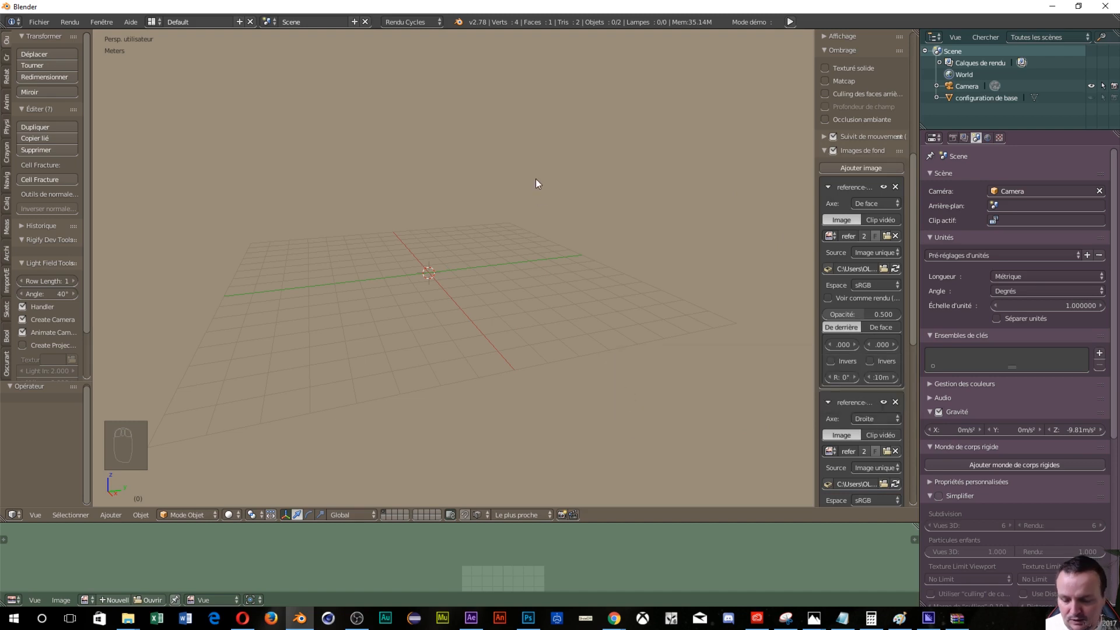
Step: Switch the viewport to orthographic projection and show the front view
key(KP_5)
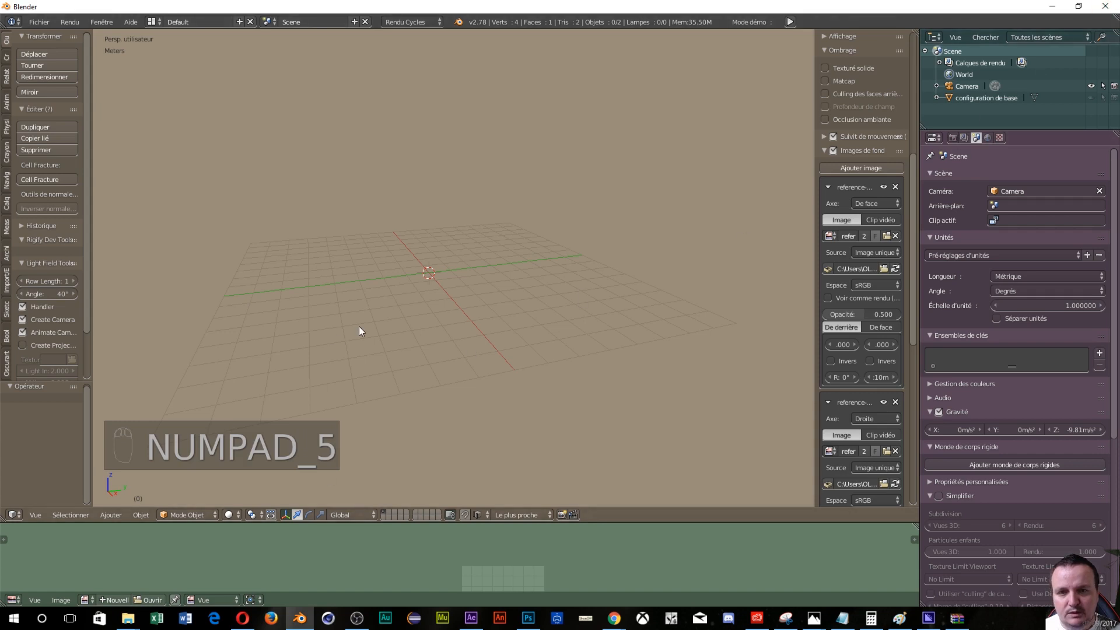
key(KP_5)
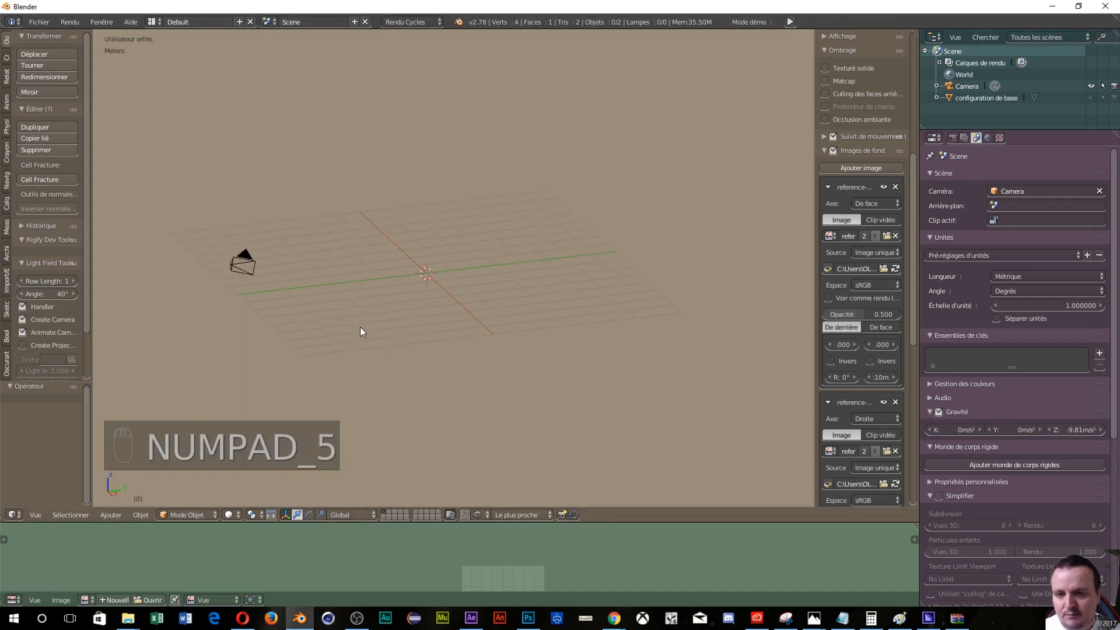
key(KP_1)
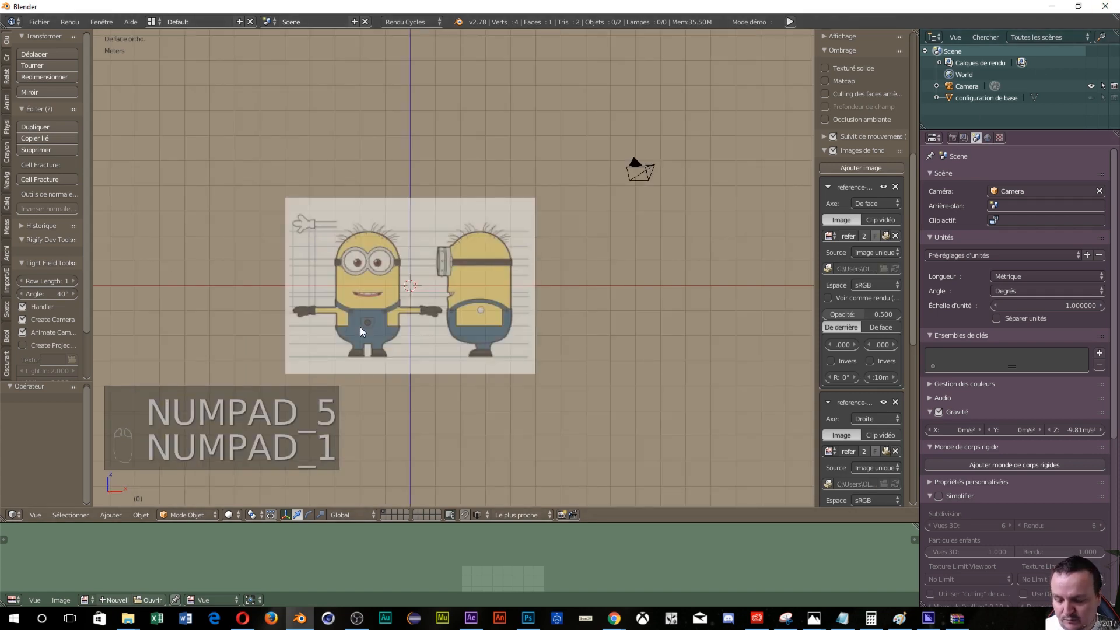
Step: Compare the reference image's placement between the front and right orthographic views, ending in the right view
key(KP_3)
key(KP_1)
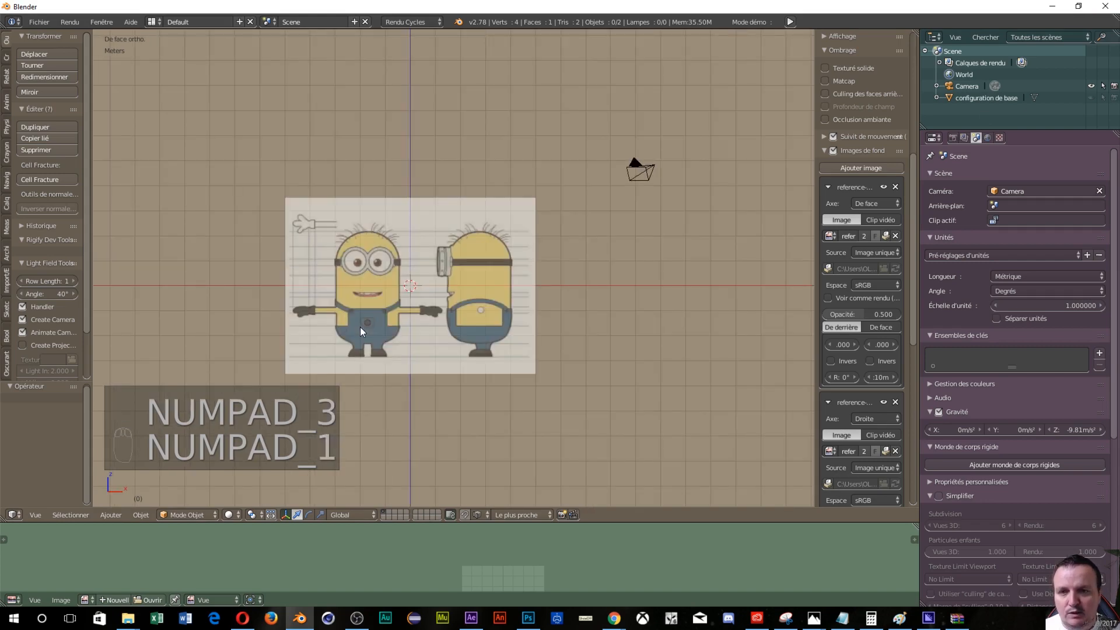
key(KP_3)
key(KP_1)
key(KP_3)
key(KP_1)
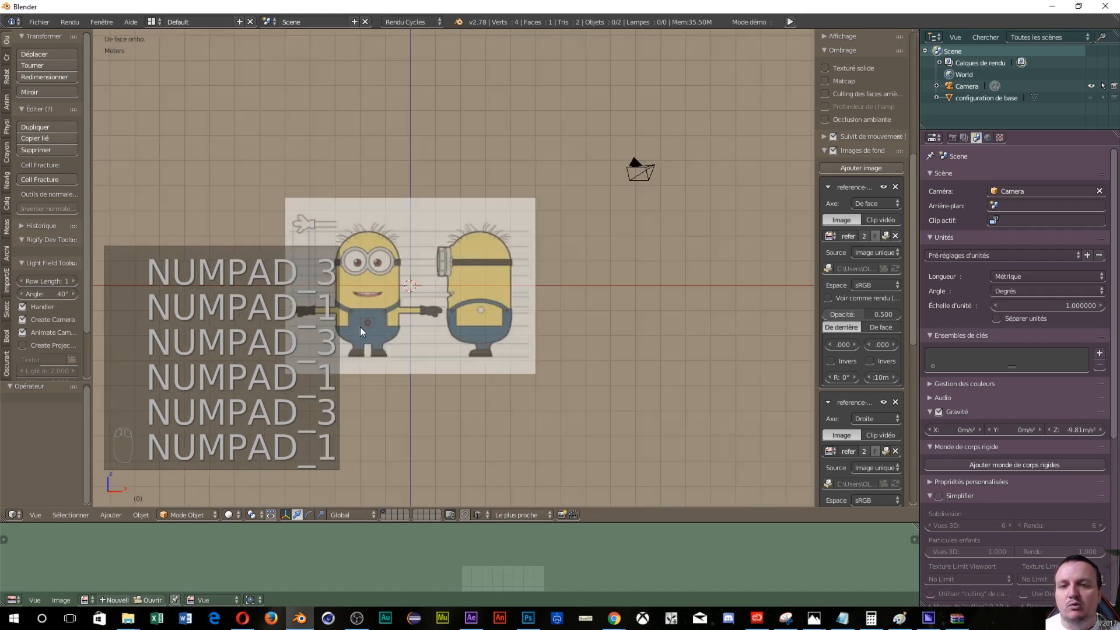
key(KP_3)
key(KP_1)
key(KP_3)
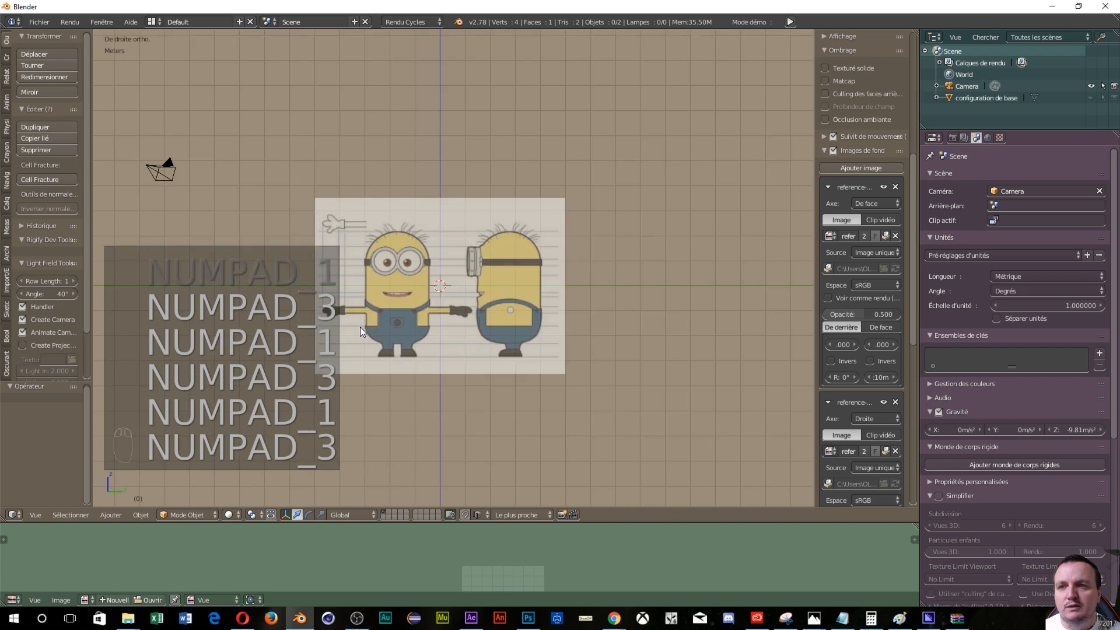
key(KP_1)
key(KP_3)
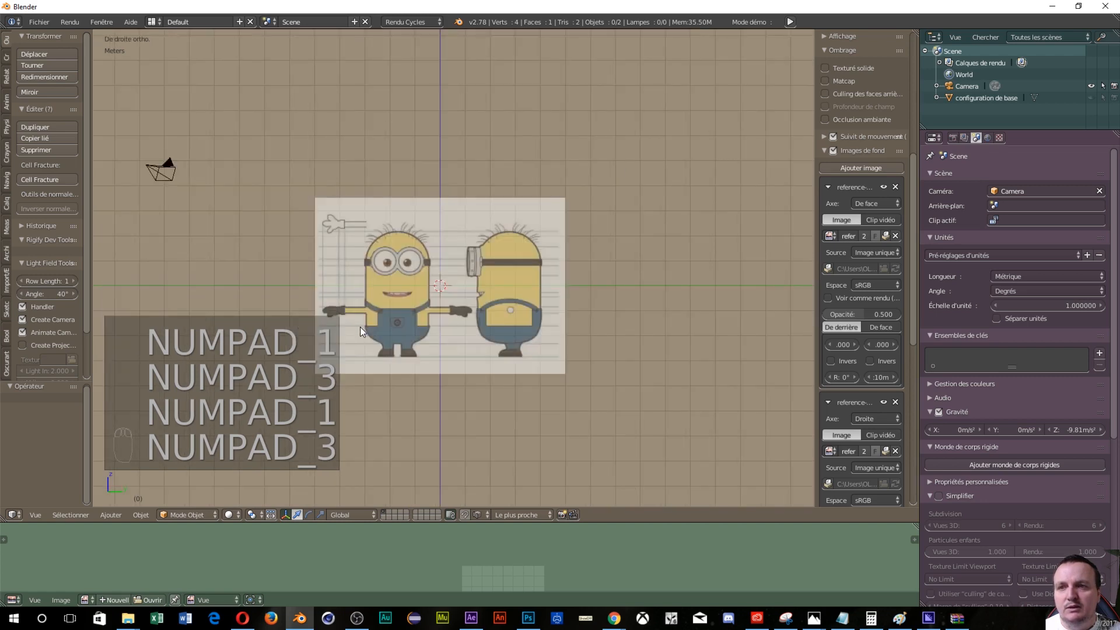
key(KP_1)
key(KP_3)
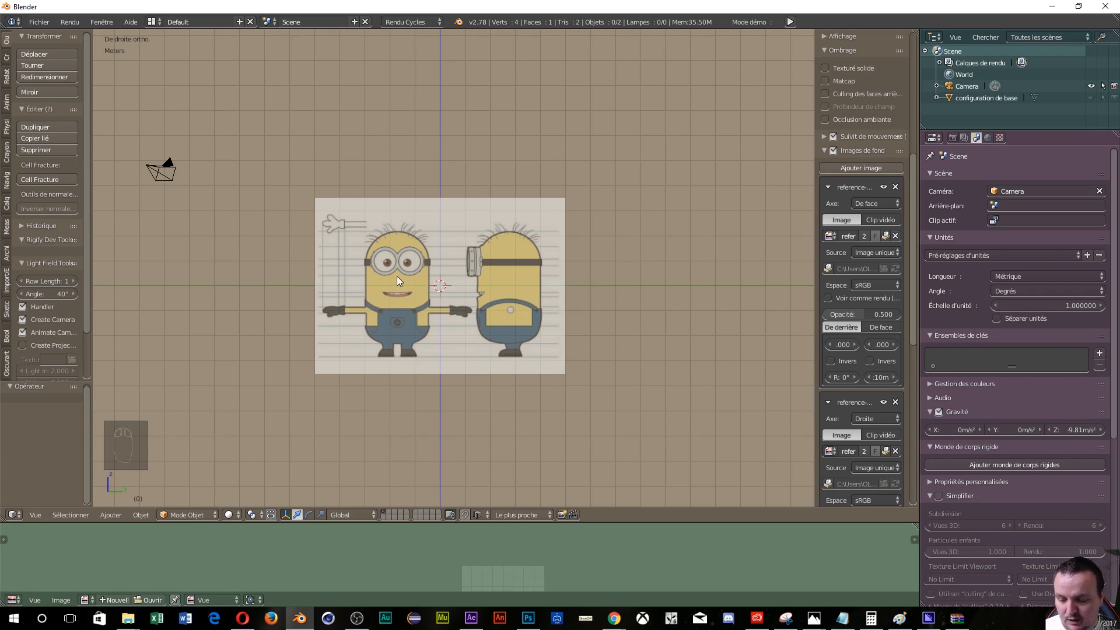
Step: Add a UV sphere, move it about -1.77 m along Y onto the front-facing minion, and scale it by about 1.225
key(shift+a)
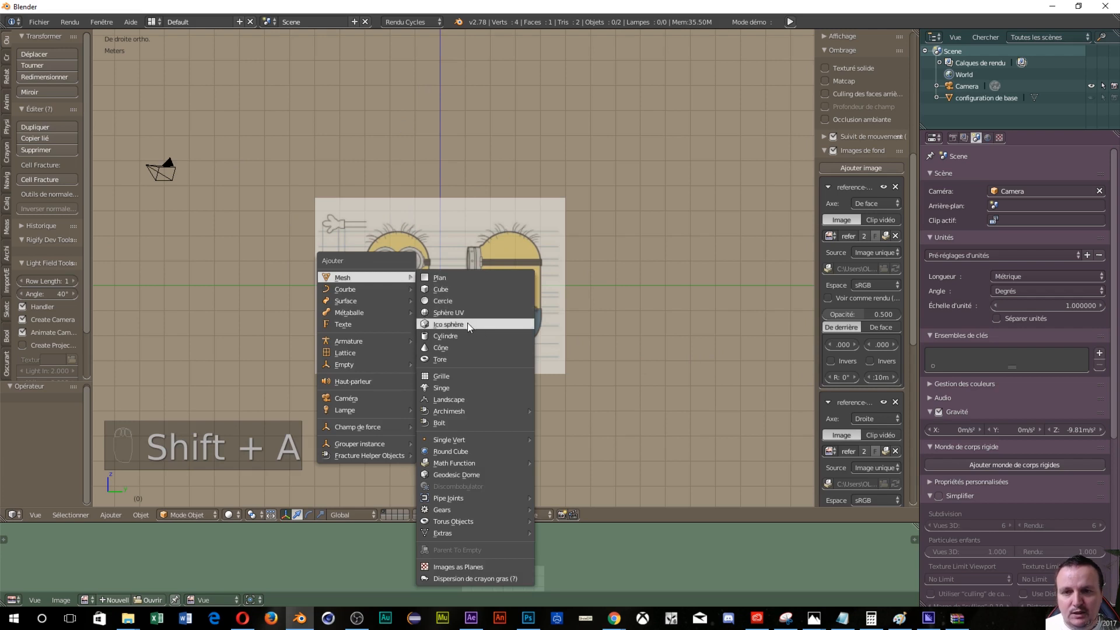
click(452, 313)
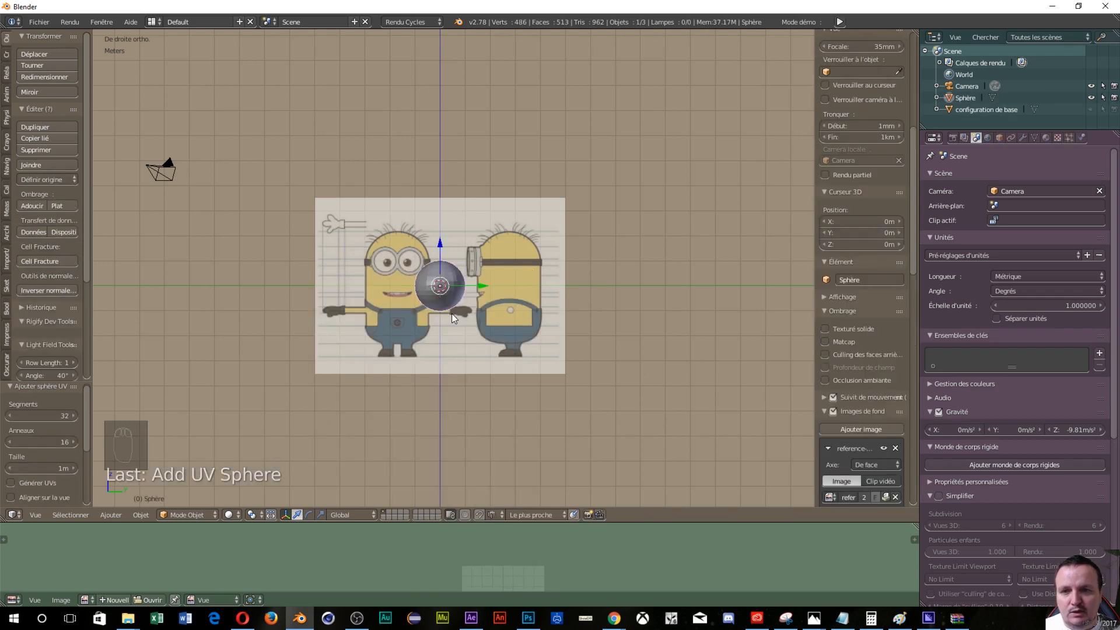
drag(483, 286, 439, 281)
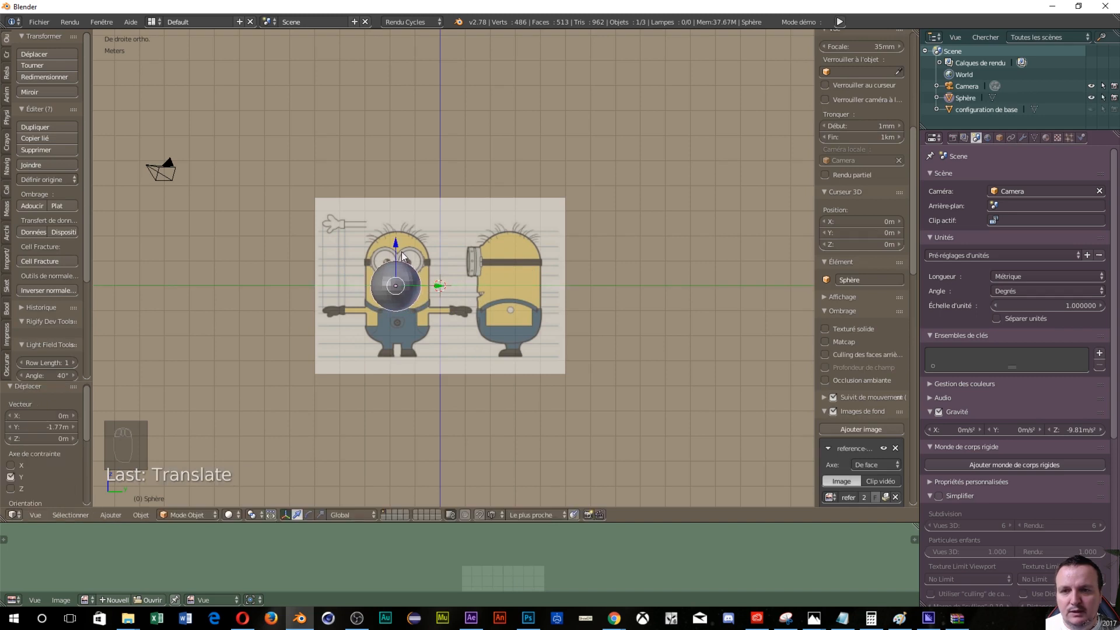
key(s)
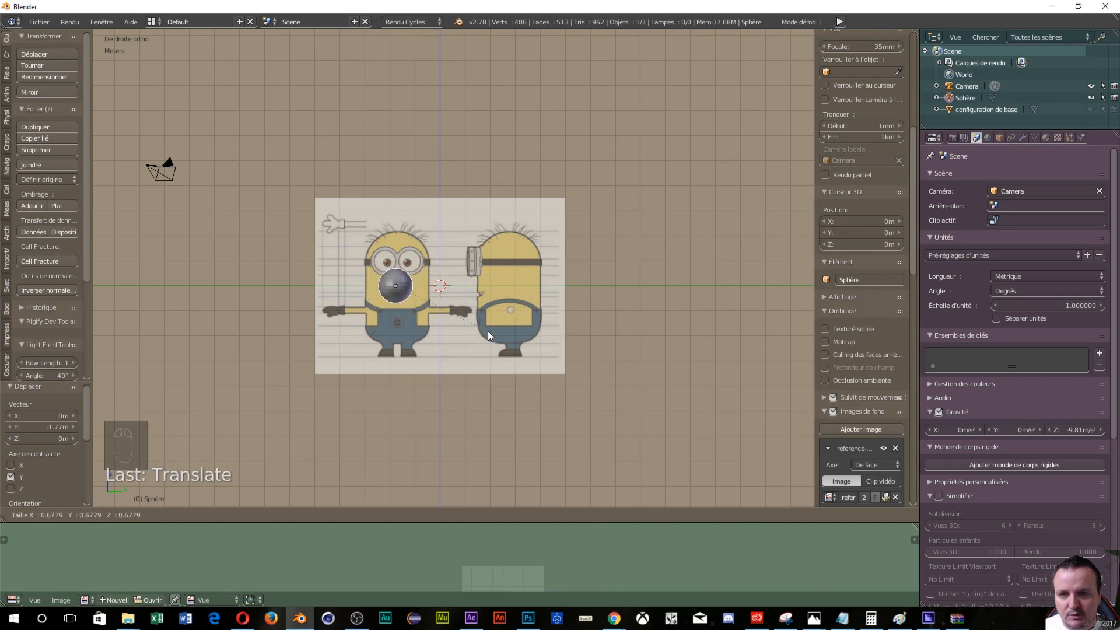
click(574, 323)
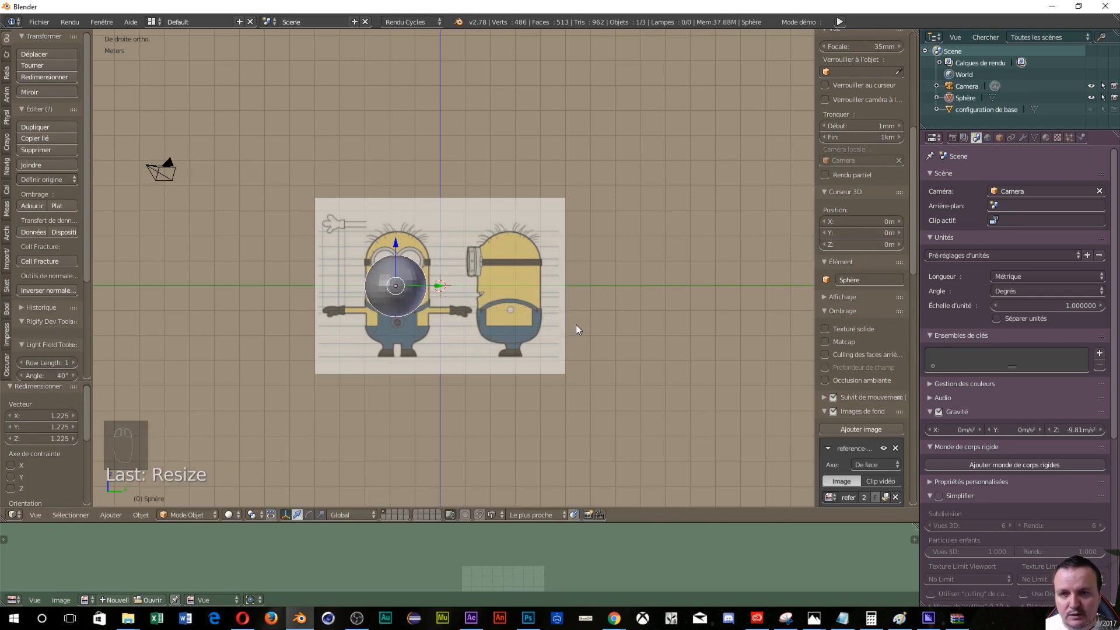
Step: Shift the sphere about 7 cm along Y and scale it by about 1.04 to match the minion's body width
key(g)
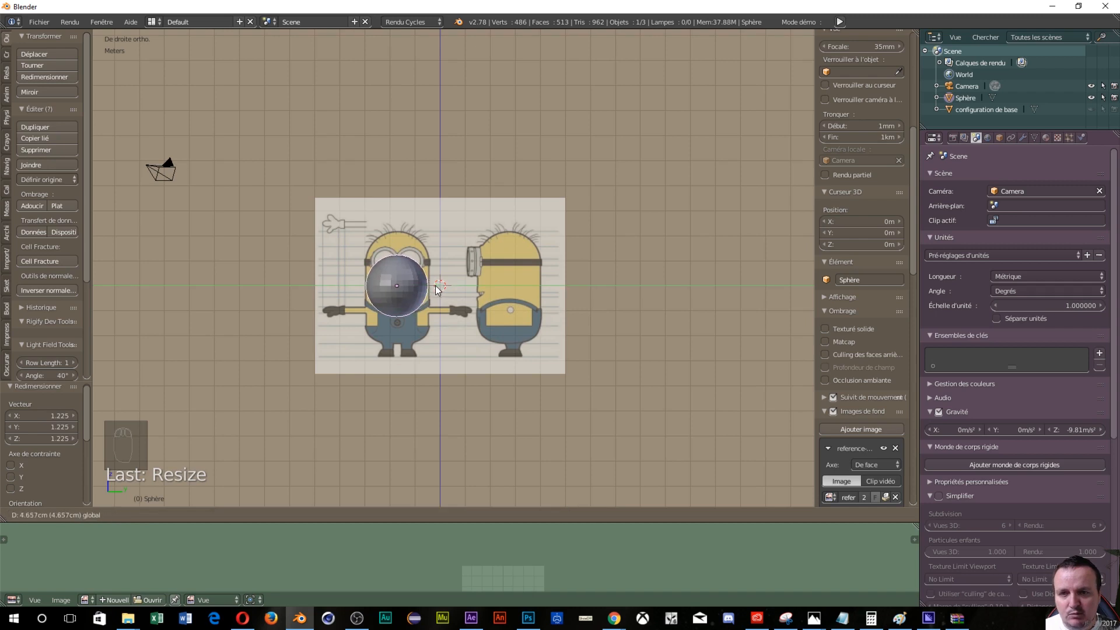
key(y)
click(439, 290)
key(s)
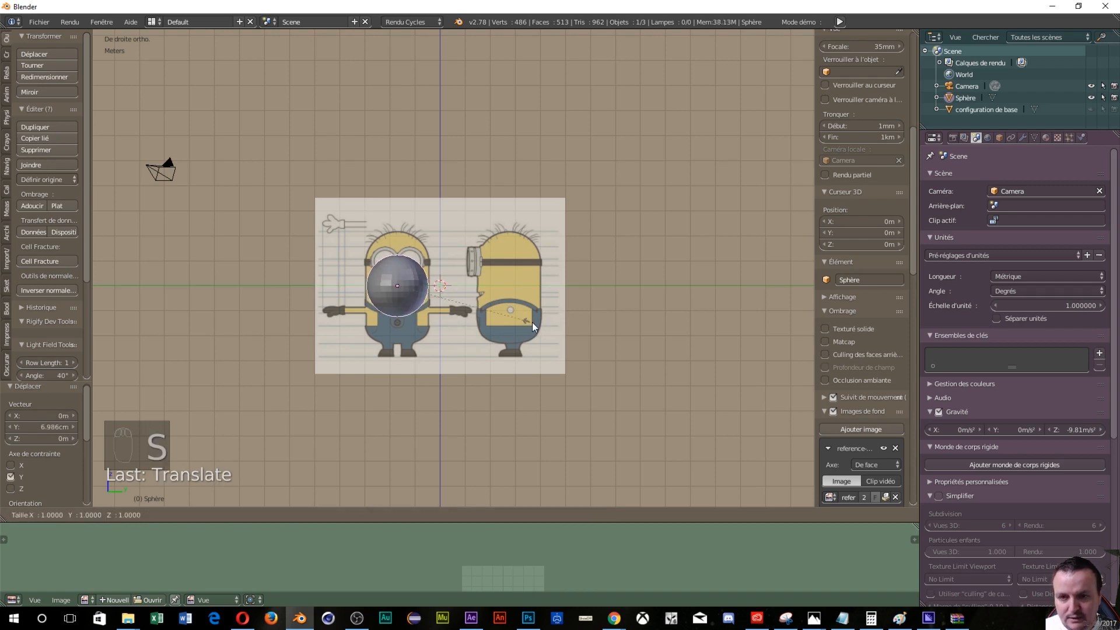
click(538, 323)
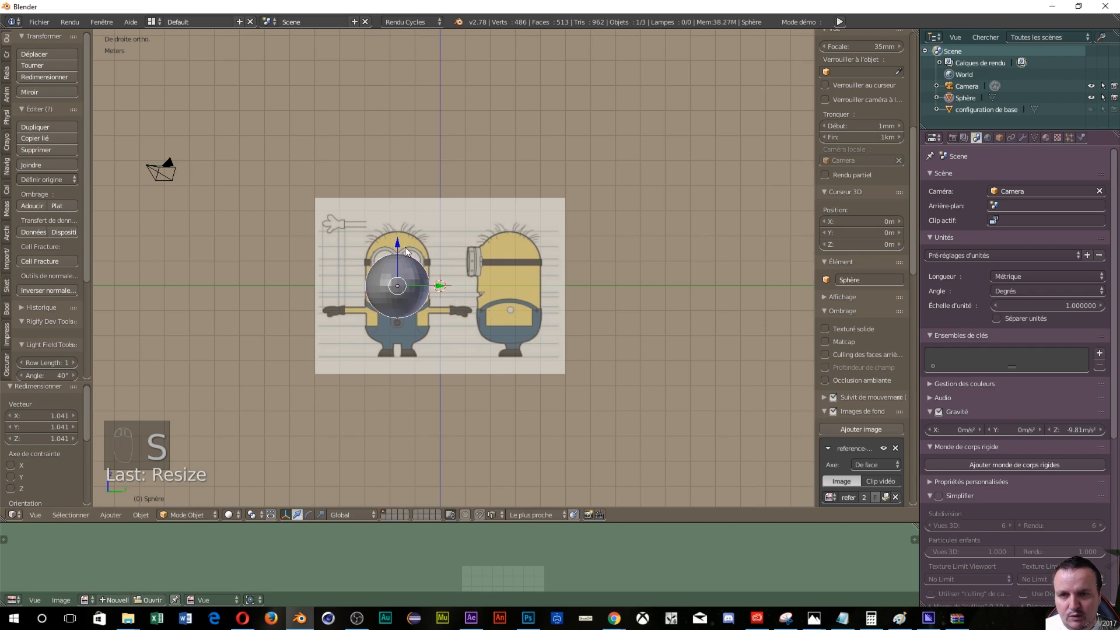
Step: Raise the sphere about 84 cm along Z to align it with the top of the minion's head
key(g)
key(z)
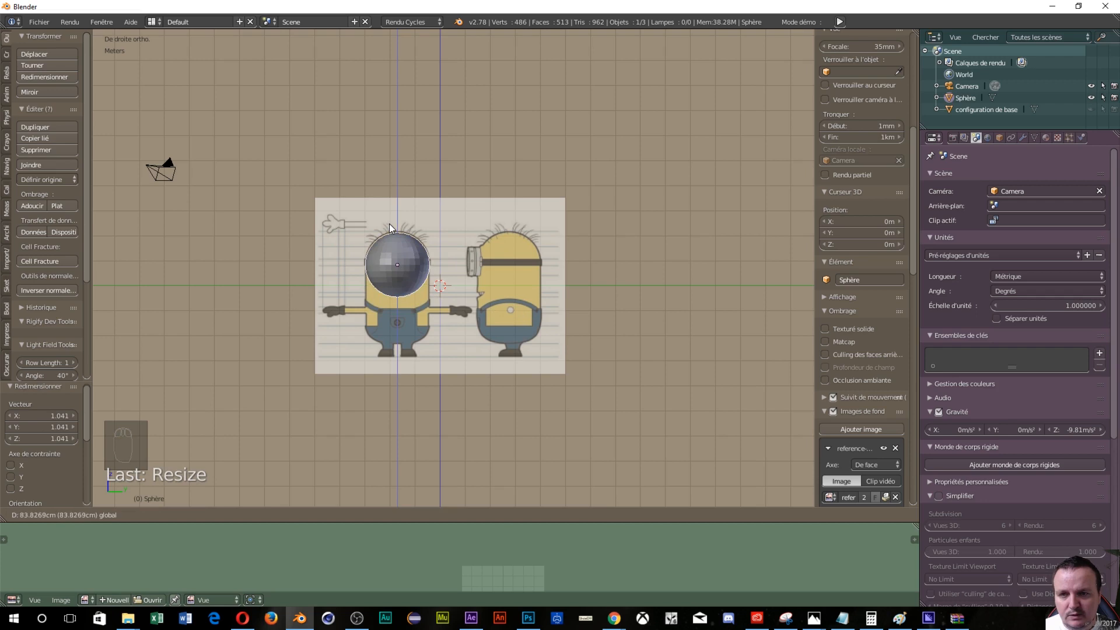
click(390, 223)
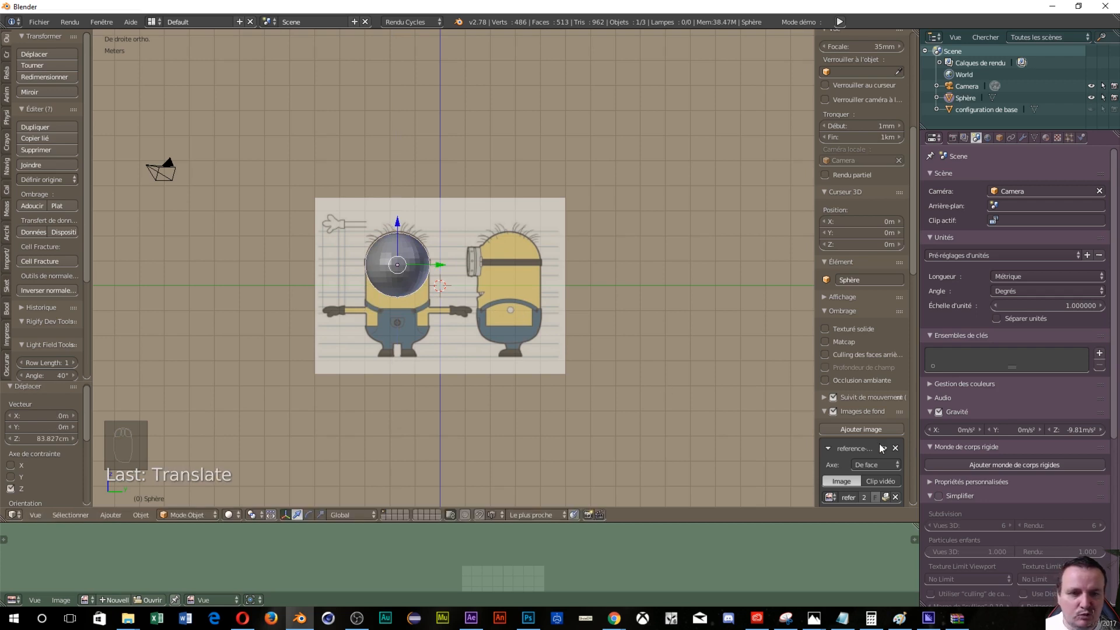
Step: Shift the right-view reference image upward until the minions' feet rest on the horizontal ground axis
scroll(882, 485, down, 2)
scroll(882, 486, down, 3)
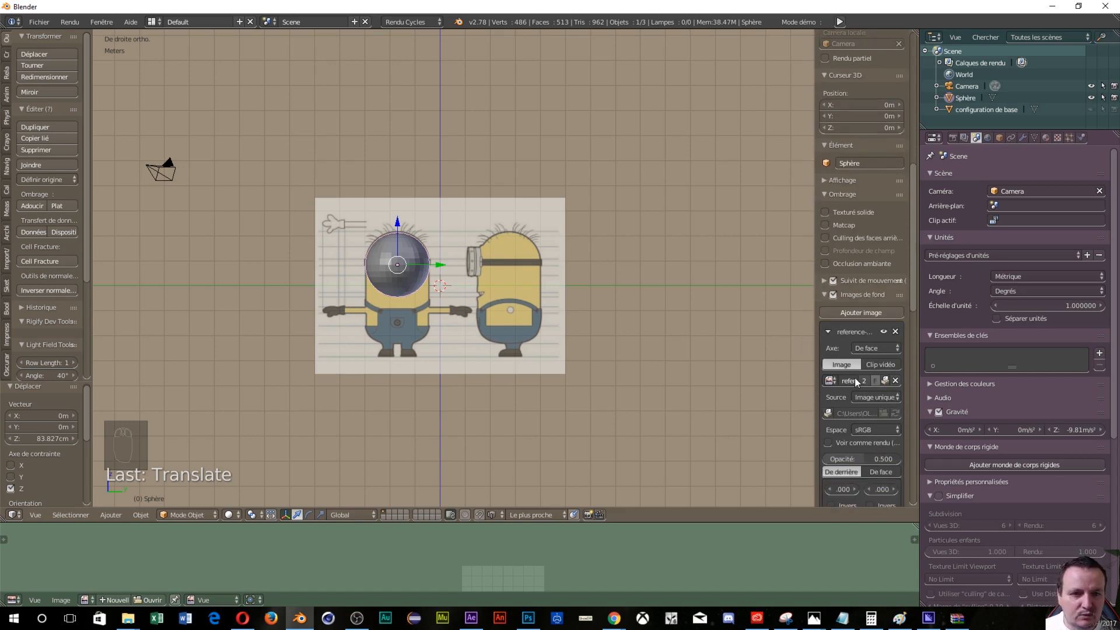
scroll(856, 377, down, 7)
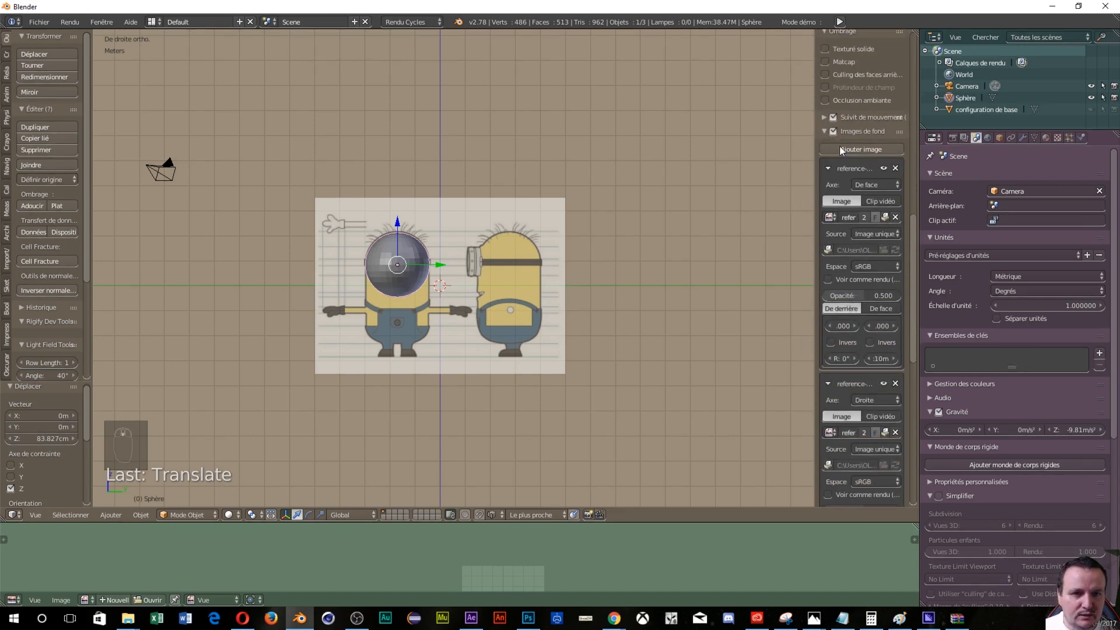
click(827, 167)
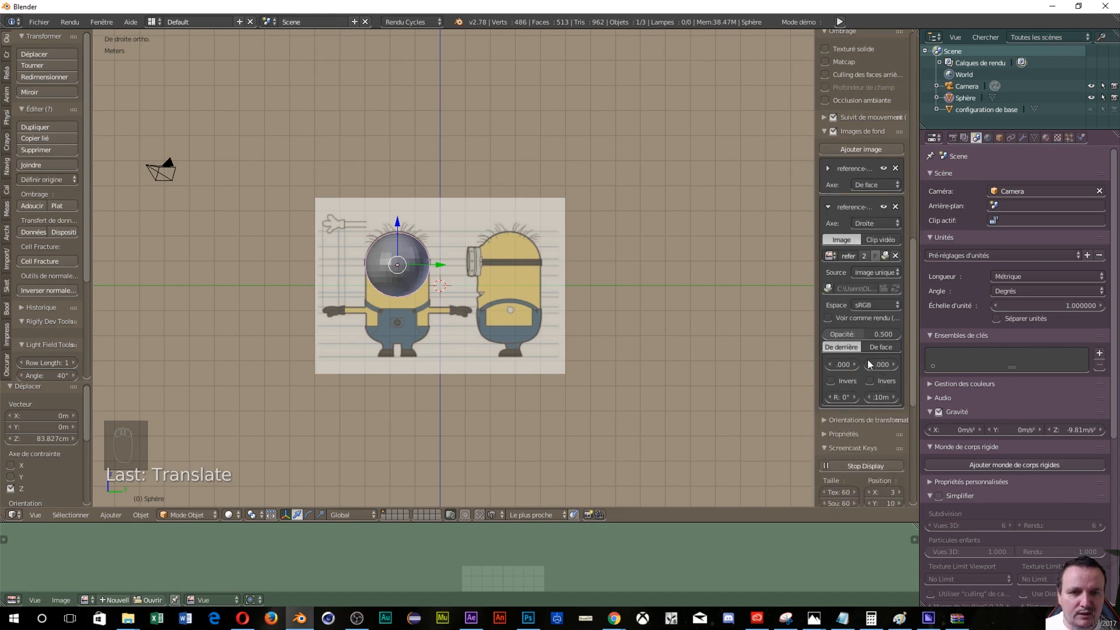
drag(893, 363, 1024, 363)
scroll(679, 357, up, 6)
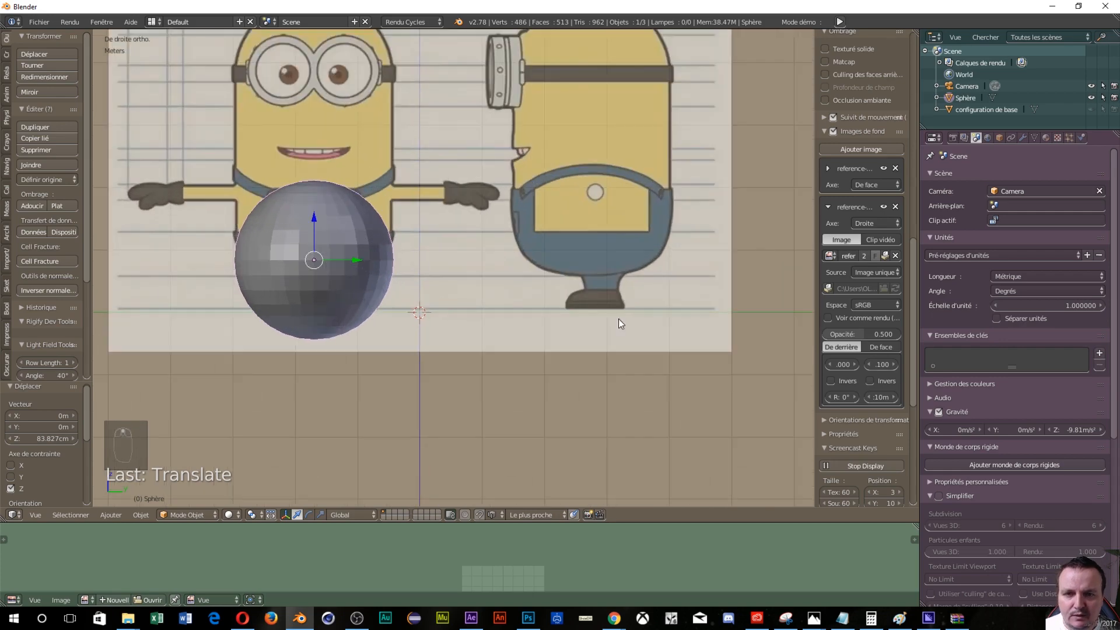
scroll(604, 320, down, 3)
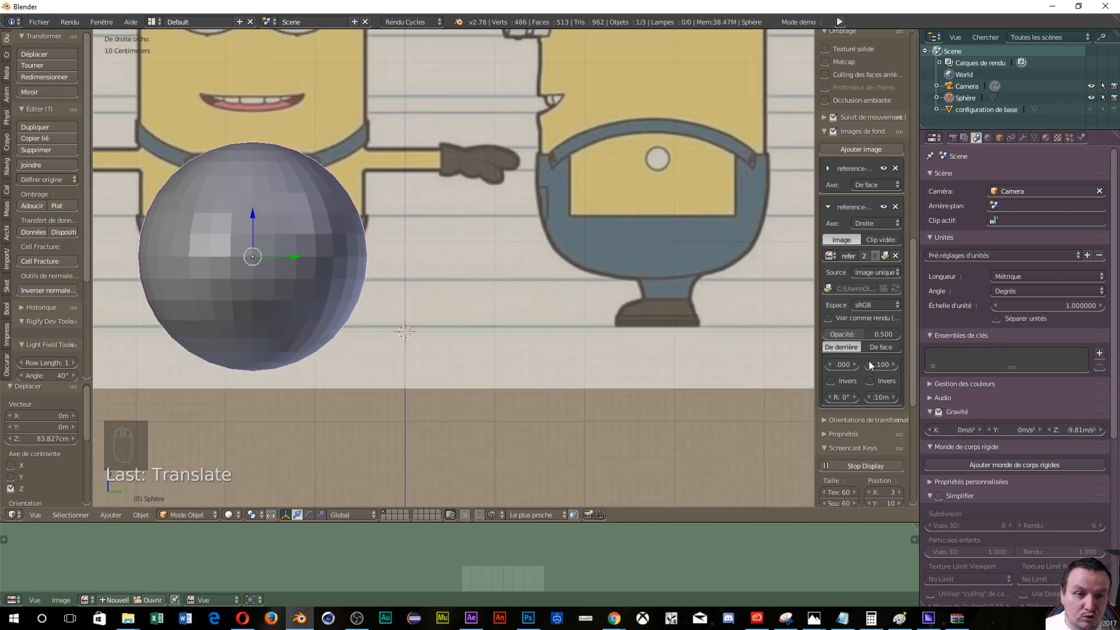
drag(870, 363, 855, 362)
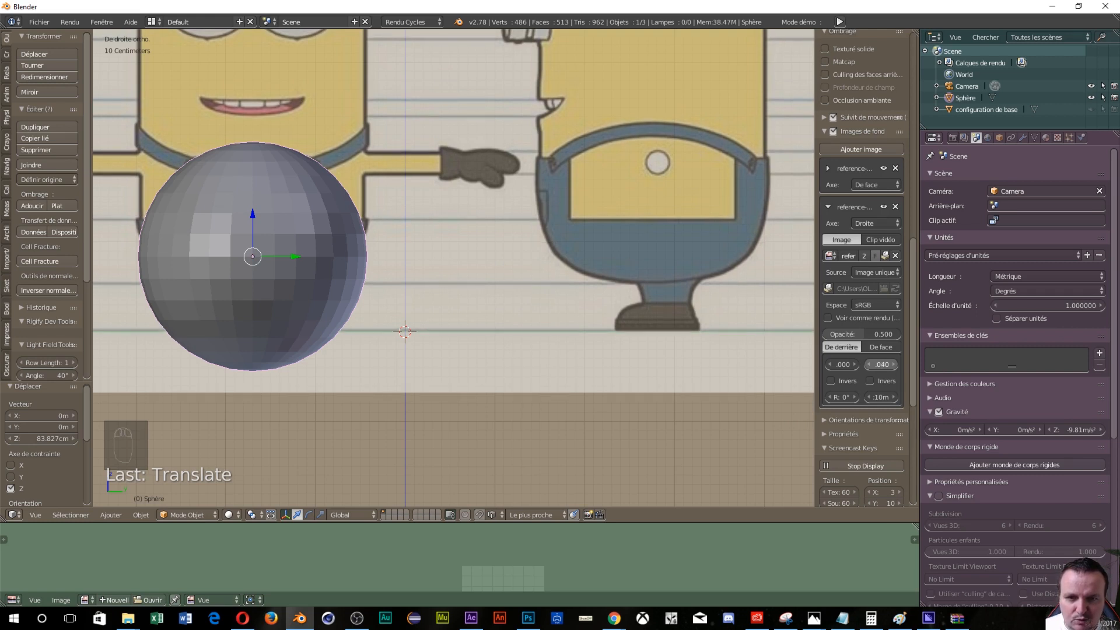
Step: Snap the sphere to the 3D cursor and raise it about 3.72 m along Z to the minion's head height
scroll(517, 229, down, 4)
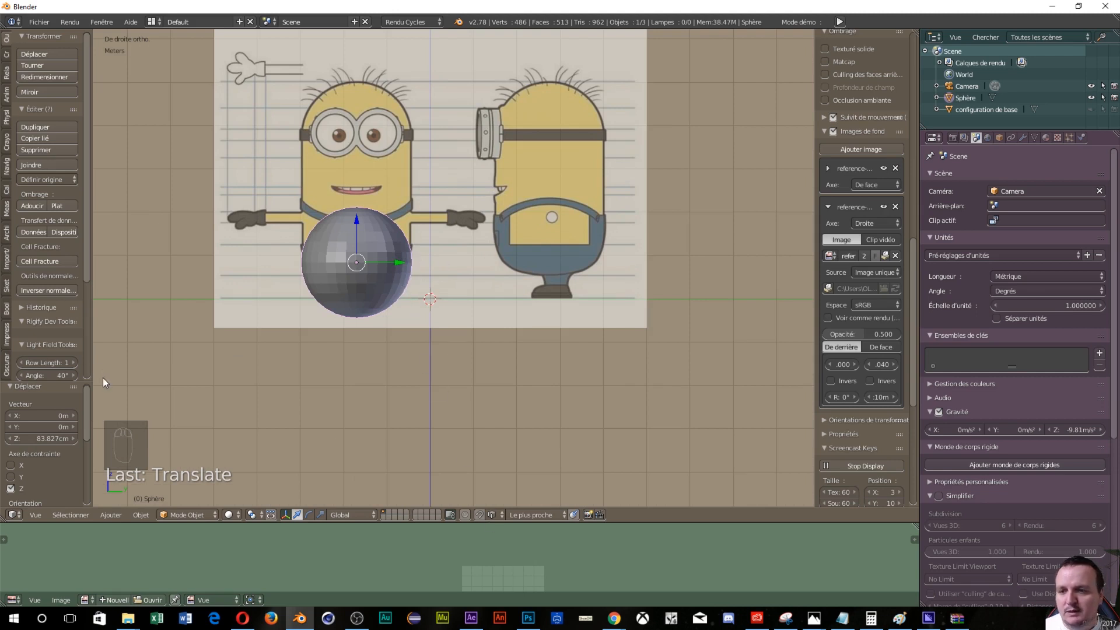
click(146, 514)
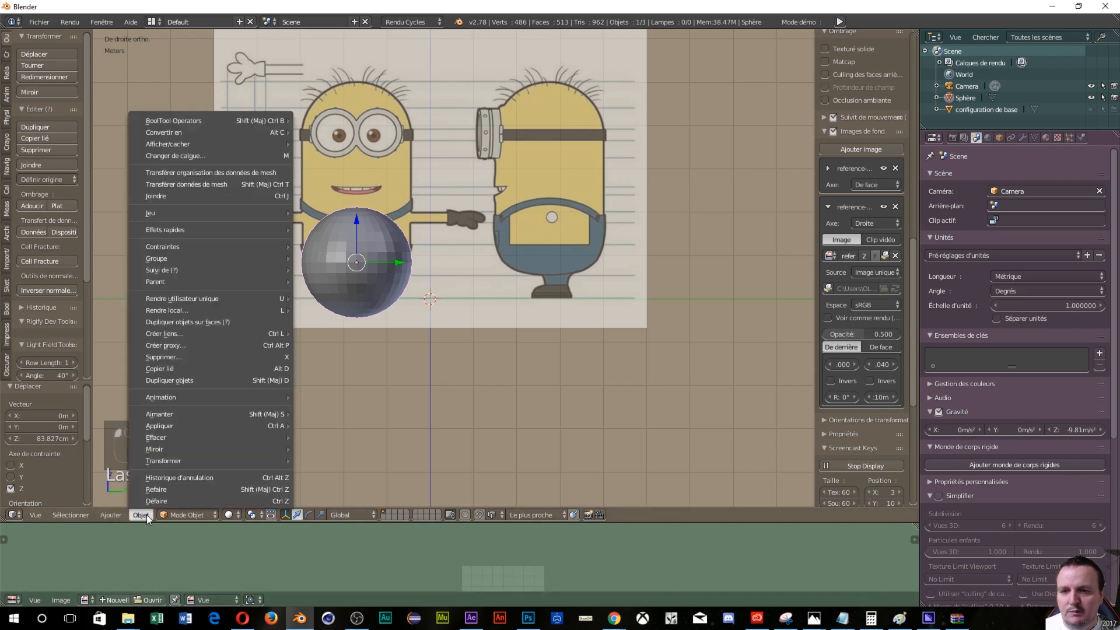
mouse_move(168, 460)
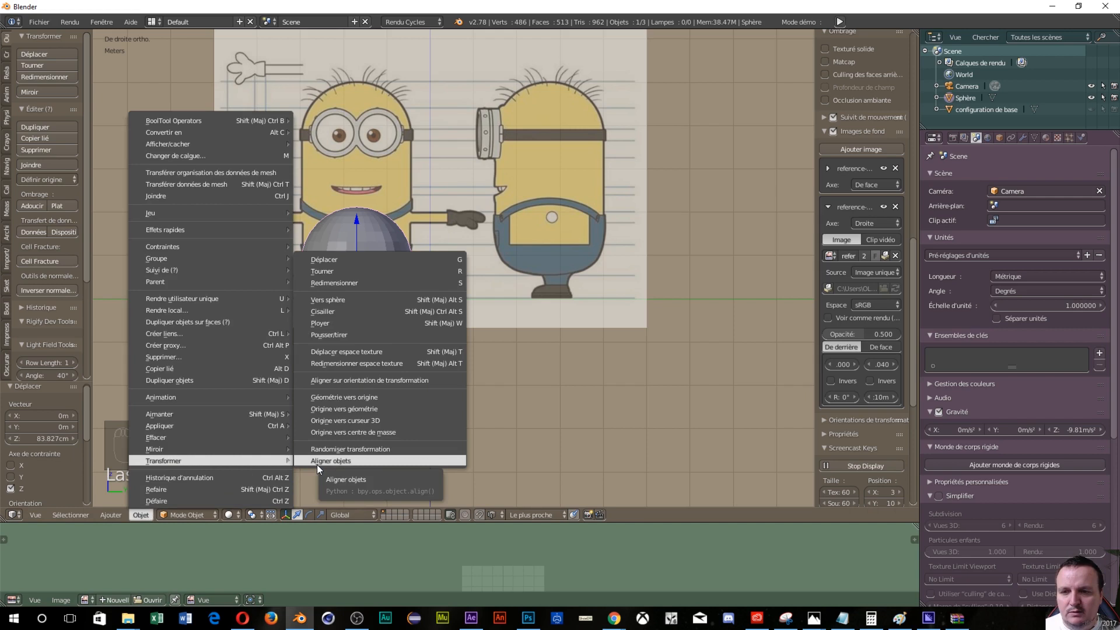
mouse_move(222, 414)
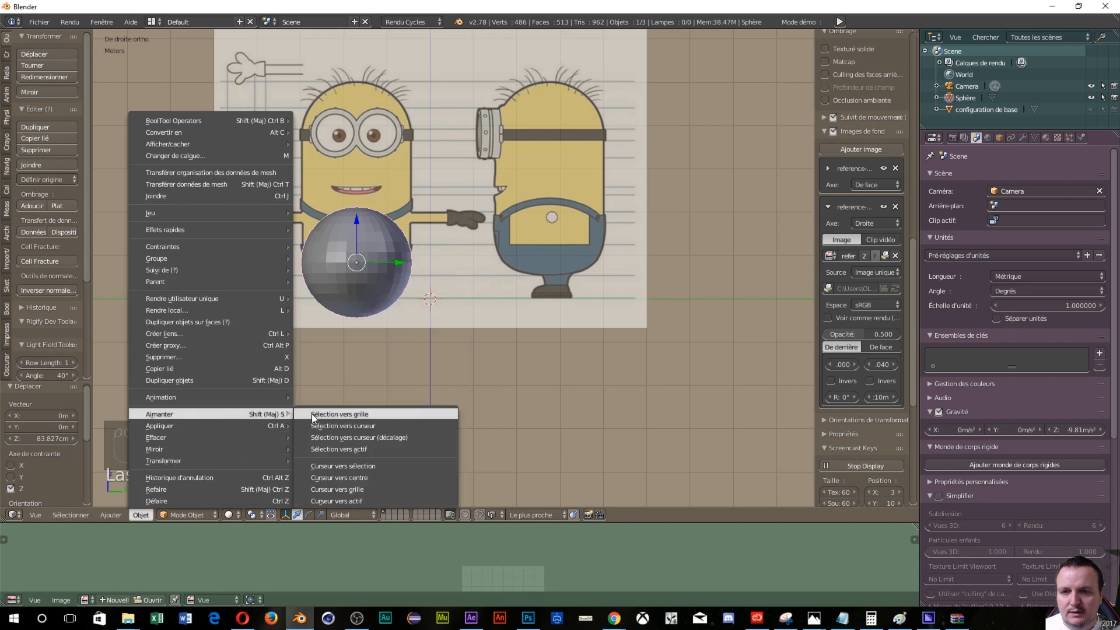
click(333, 427)
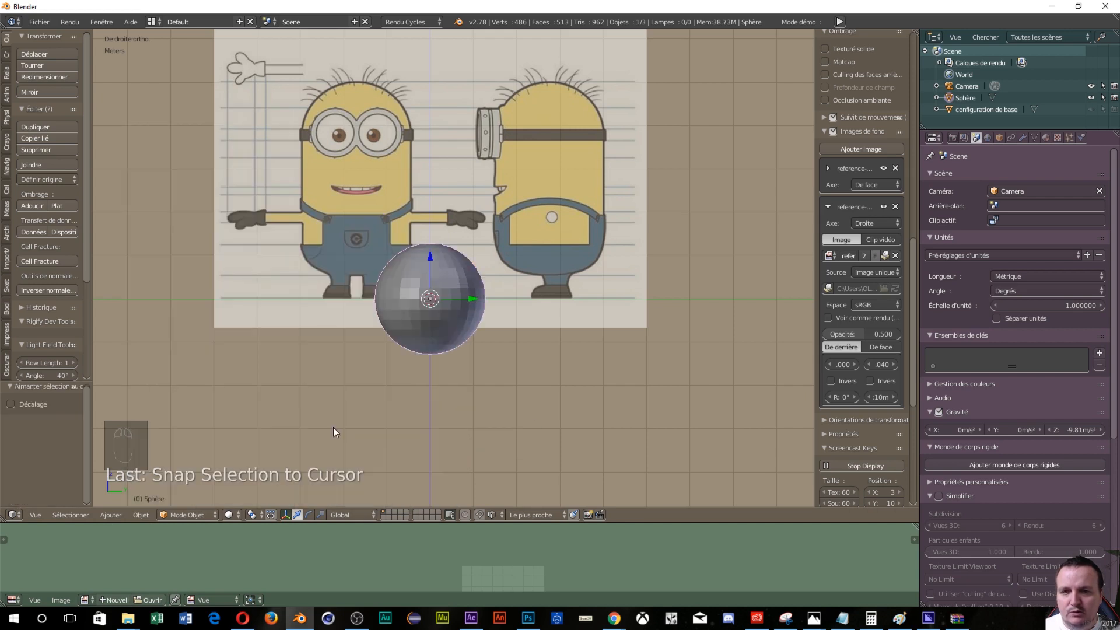
drag(432, 260, 432, 98)
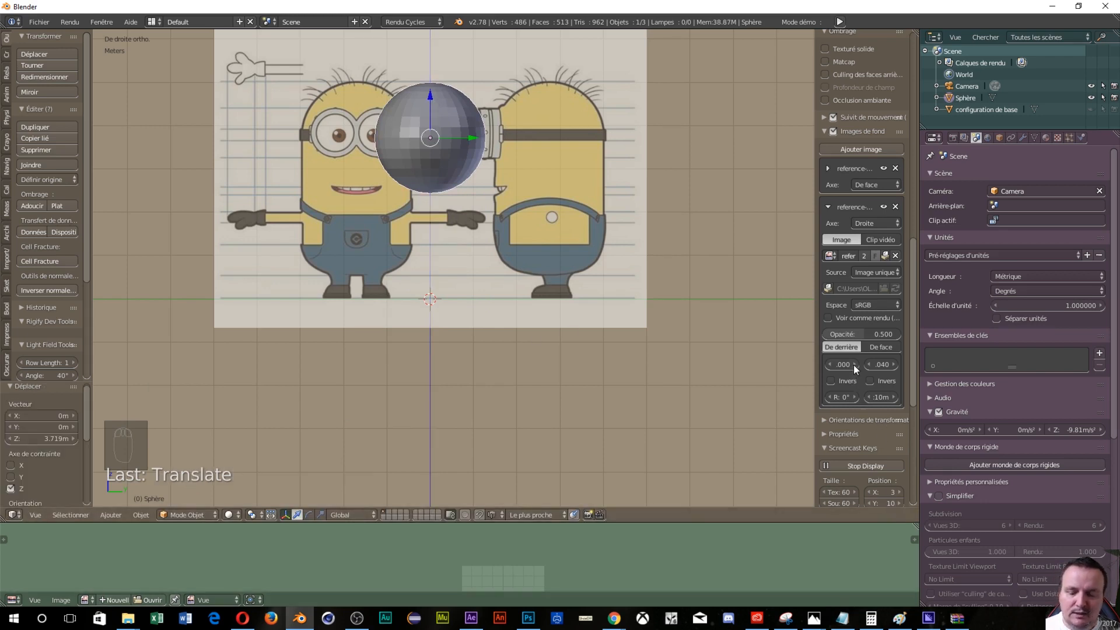
Step: Set the right-view image's horizontal offset to 1.710 to center the front-facing minion on the sphere, and compare it with the front view
drag(853, 365, 968, 366)
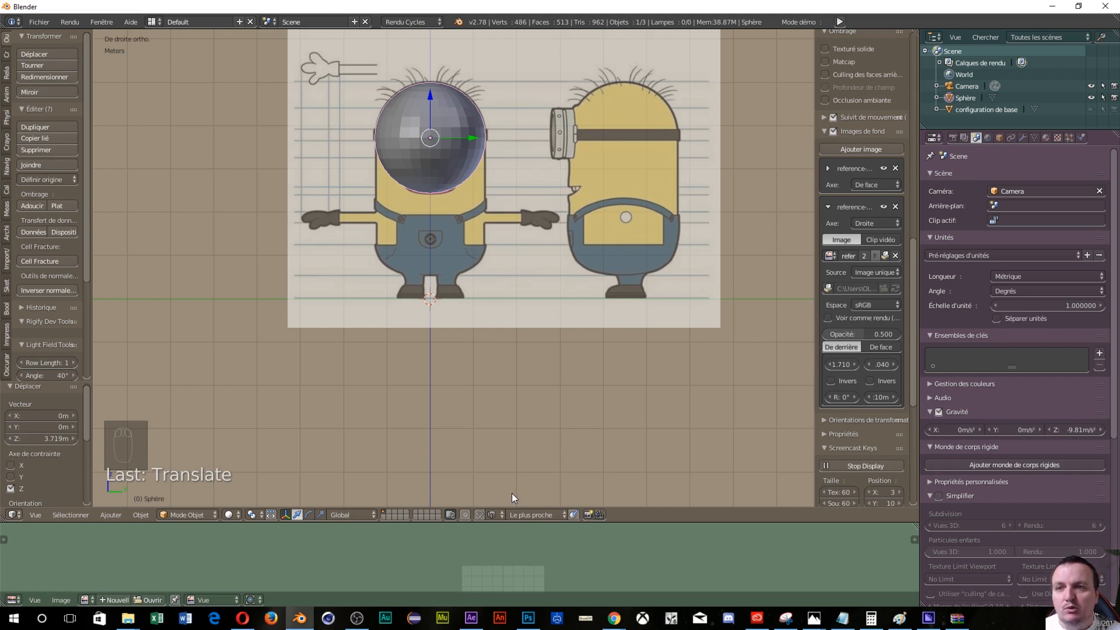
key(KP_1)
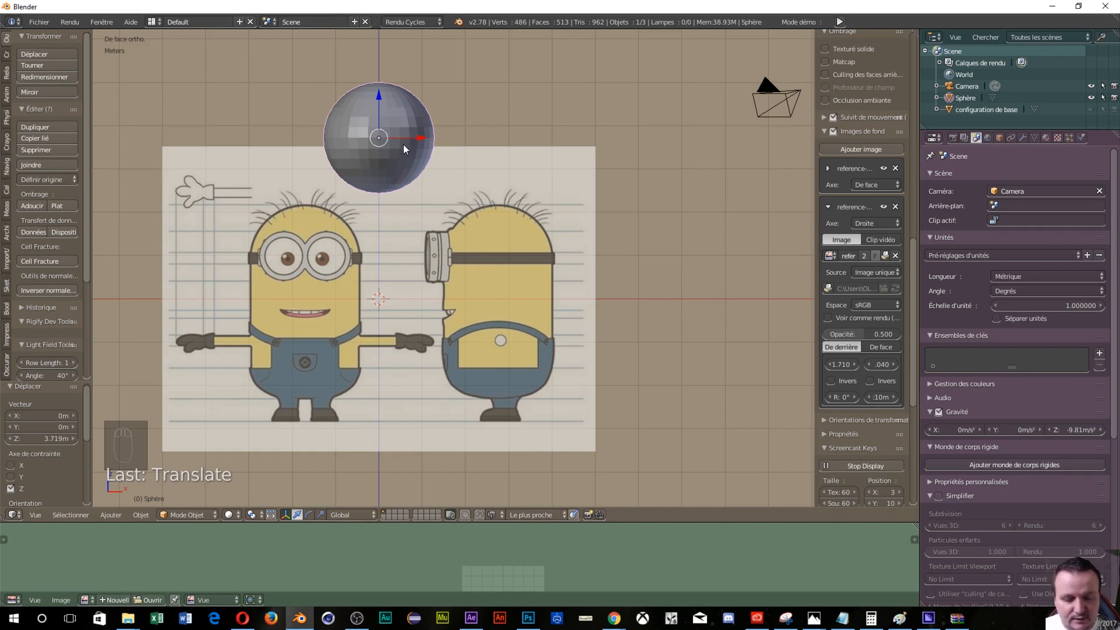
key(KP_3)
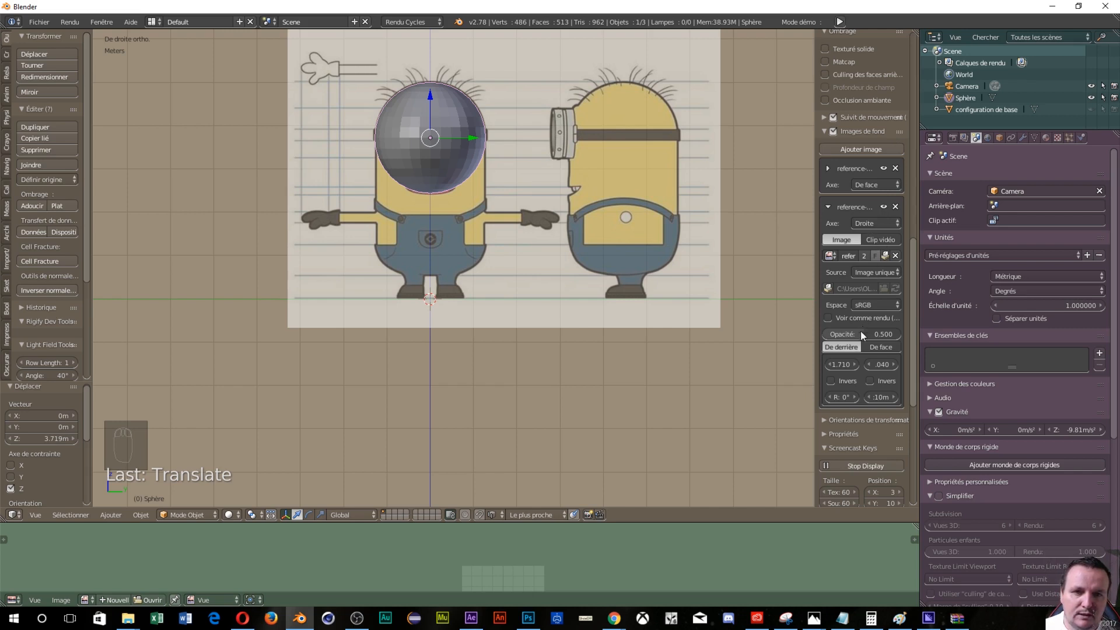
Step: Flip the right-view reference image horizontally and shift it sideways until the side-profile minion is centered on the sphere
click(831, 381)
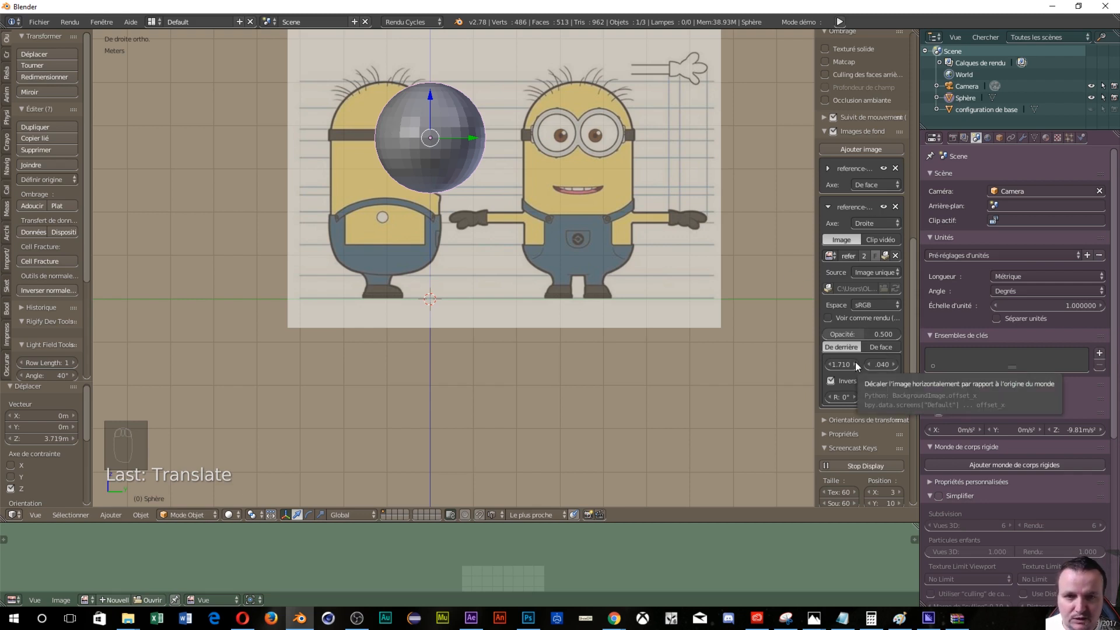
drag(855, 363, 823, 363)
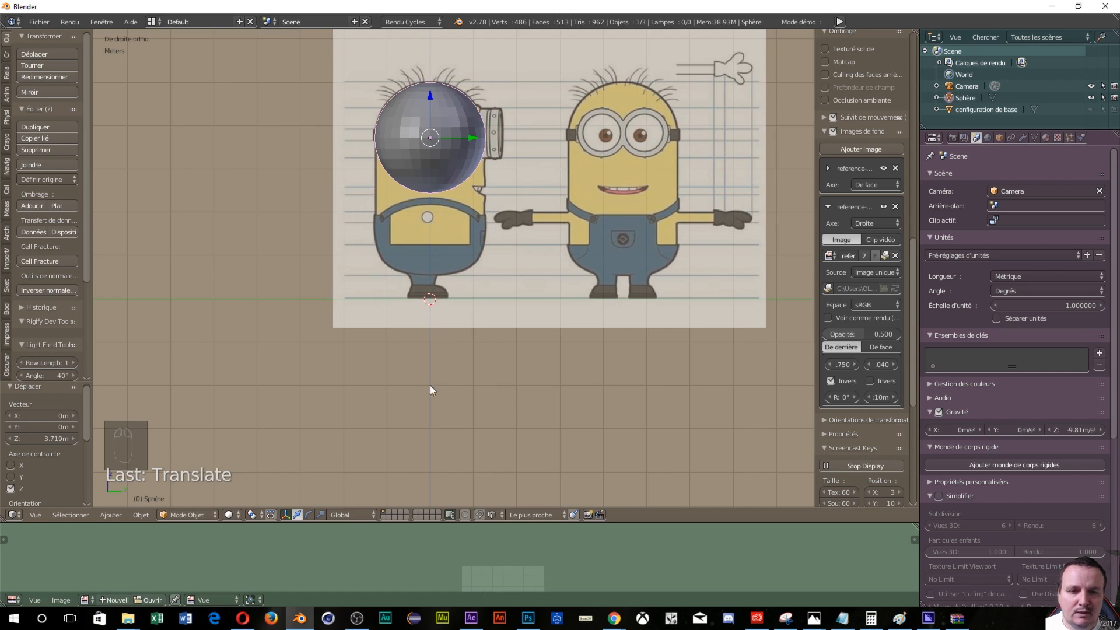
Step: In the front view, set the front reference image's horizontal offset to 1.710 and raise it to align the front-facing minion with the sphere
key(KP_1)
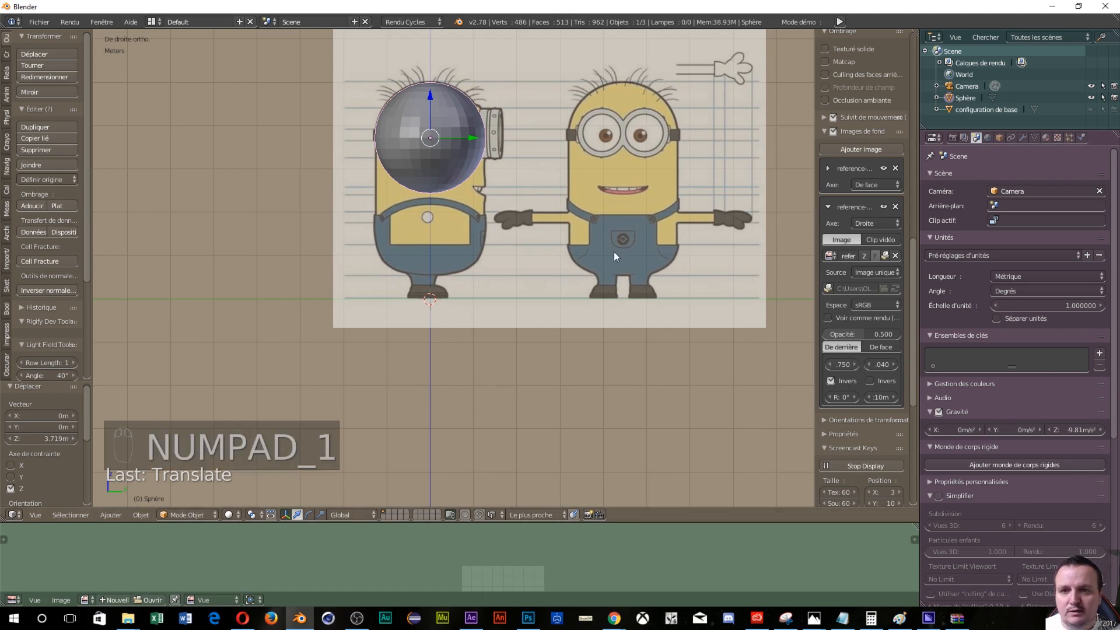
key(KP_1)
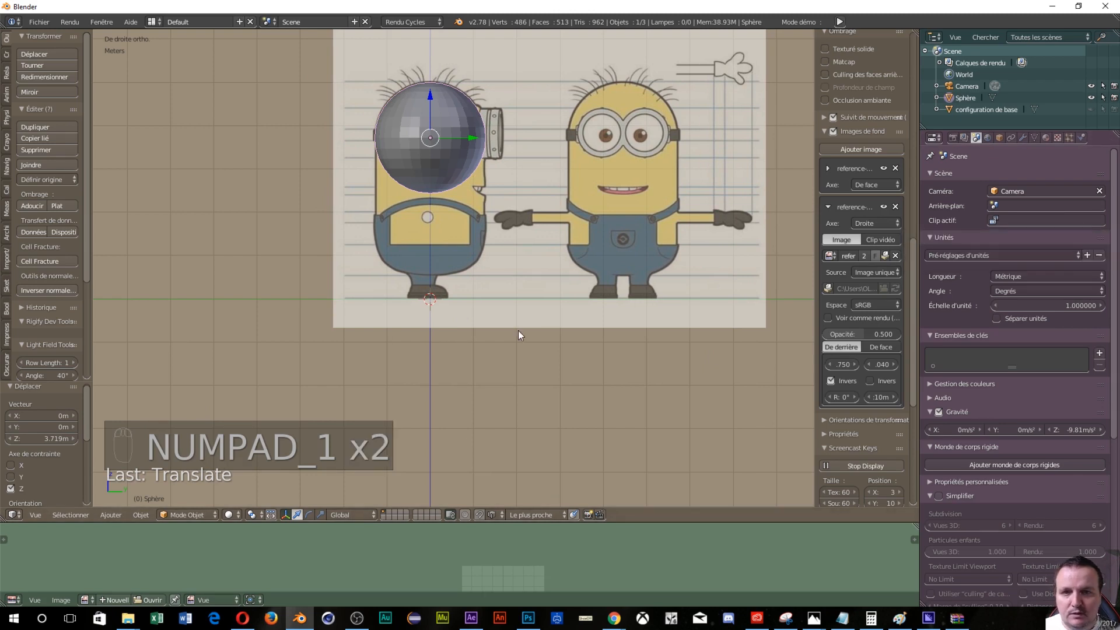
key(KP_1)
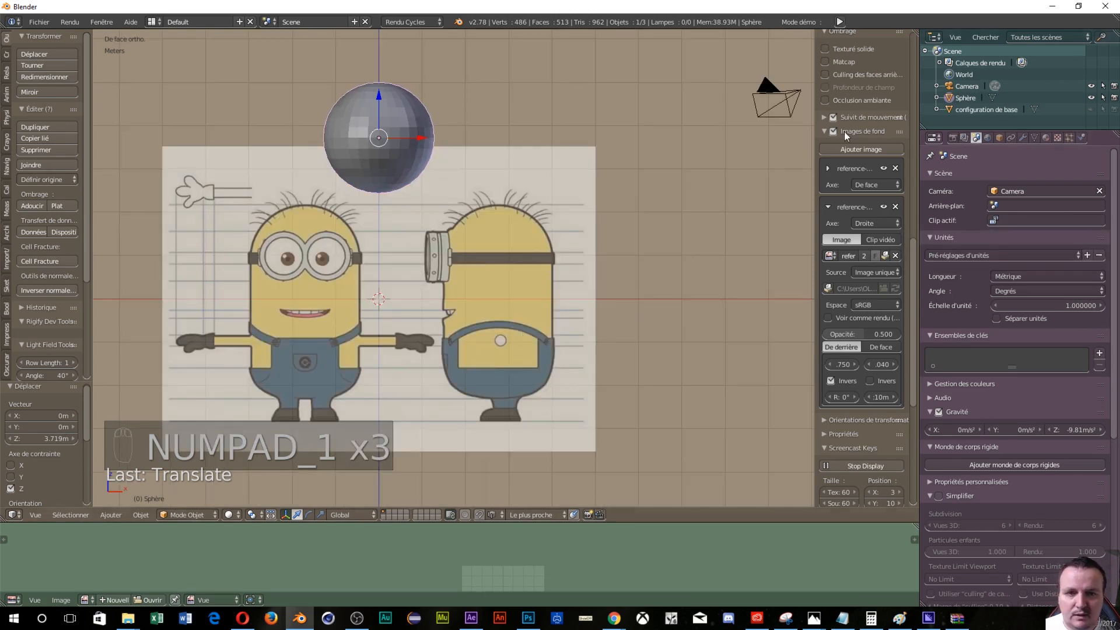
click(828, 207)
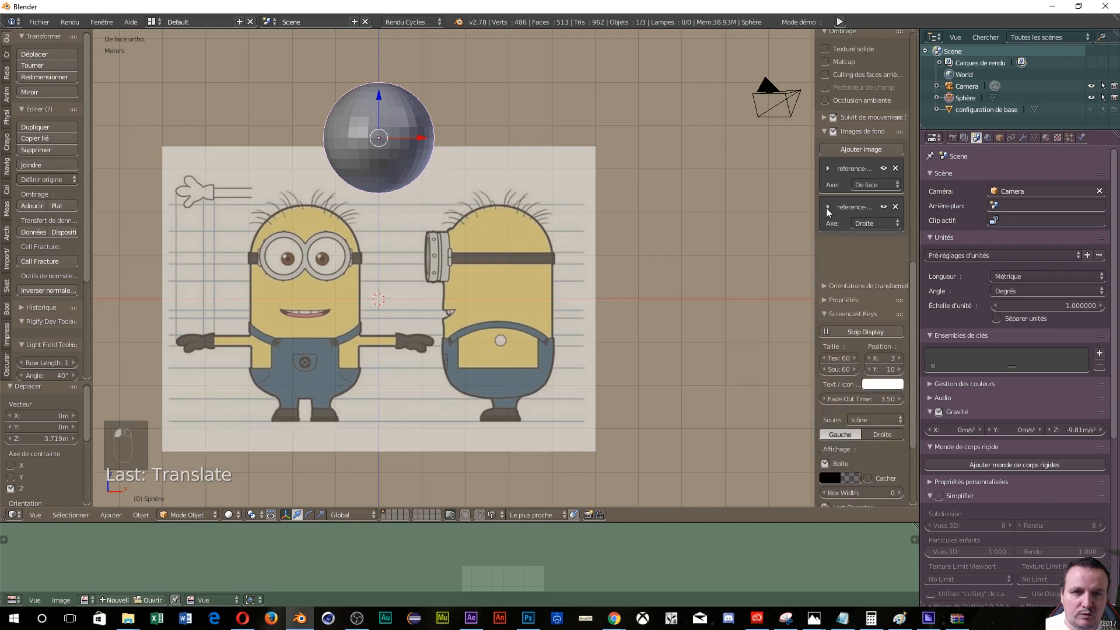
click(827, 168)
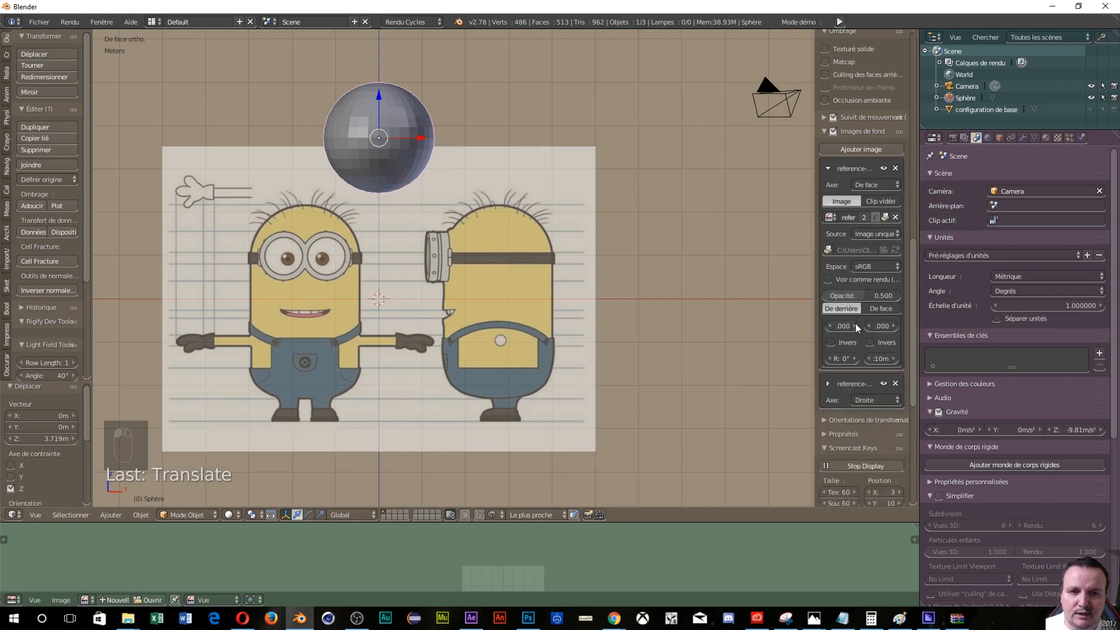
drag(855, 323, 882, 325)
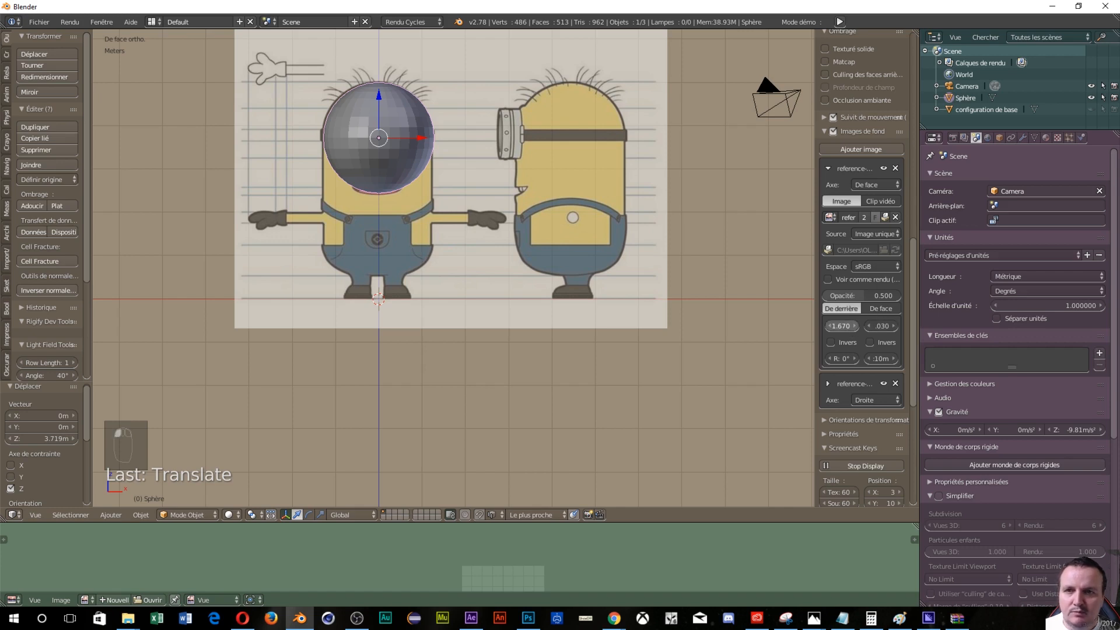
drag(853, 327, 856, 330)
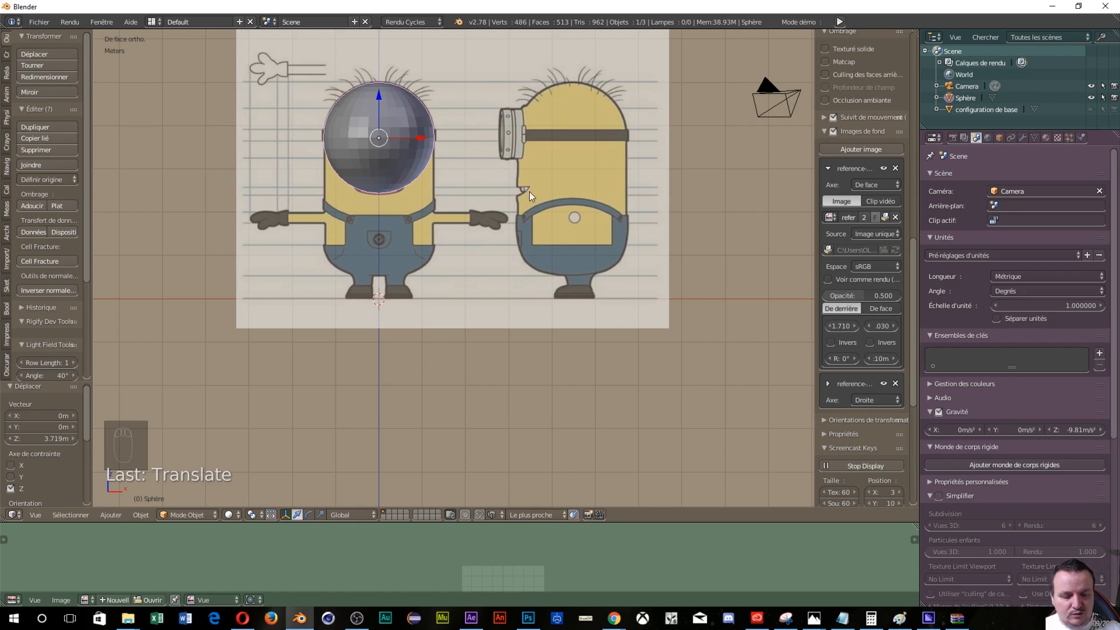
Step: Compare the minion's alignment with the sphere between the front and right orthographic views, ending in the front view
key(KP_1)
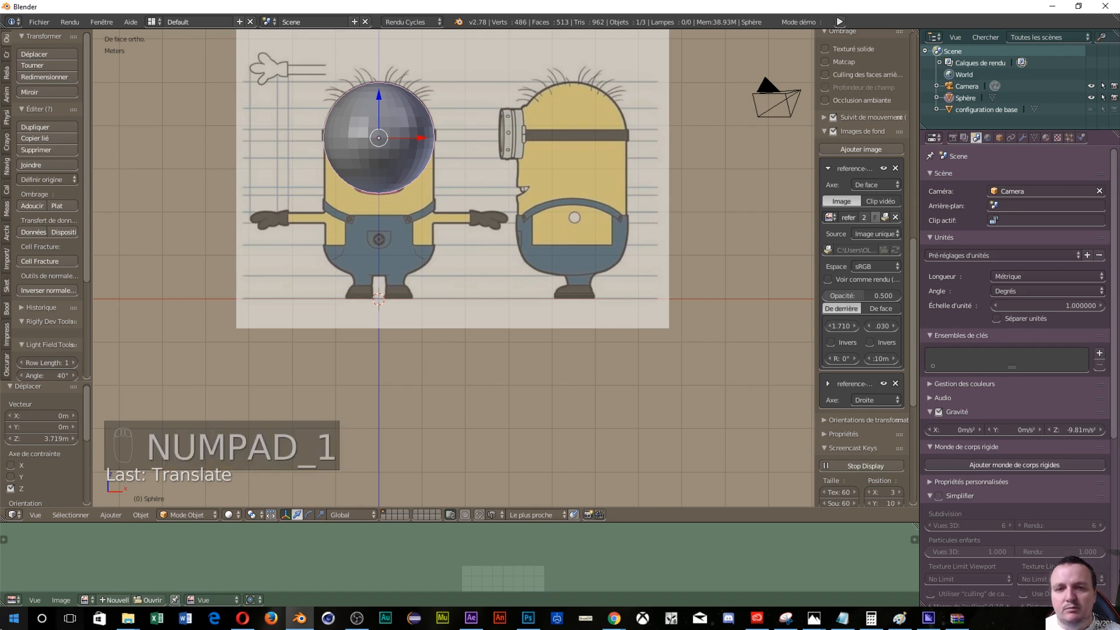
key(KP_3)
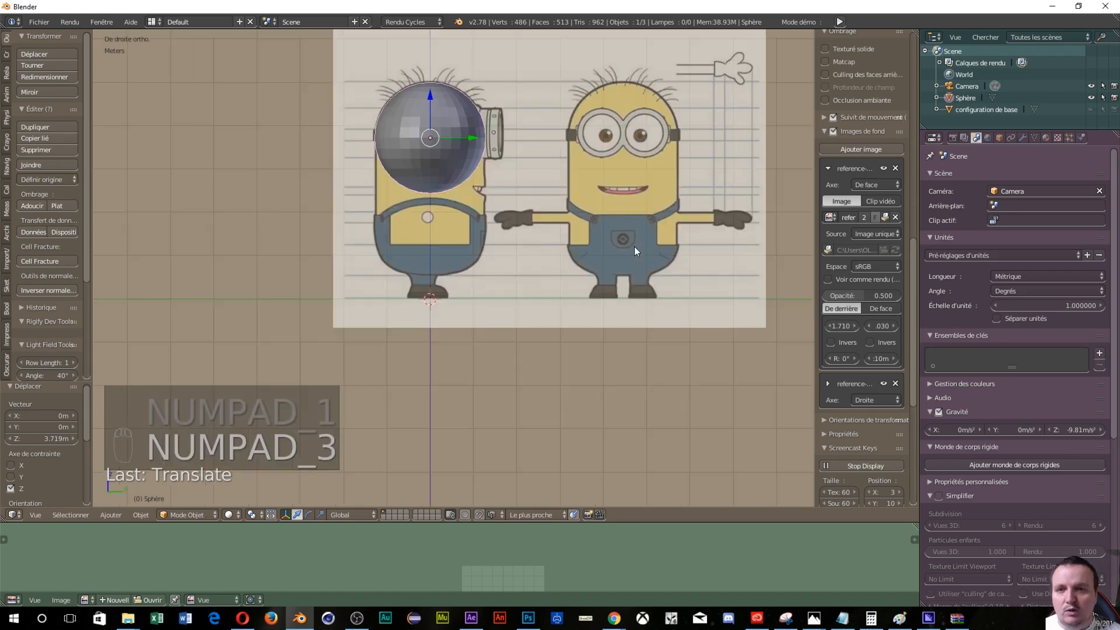
key(KP_1)
key(KP_1)
key(KP_3)
key(KP_1)
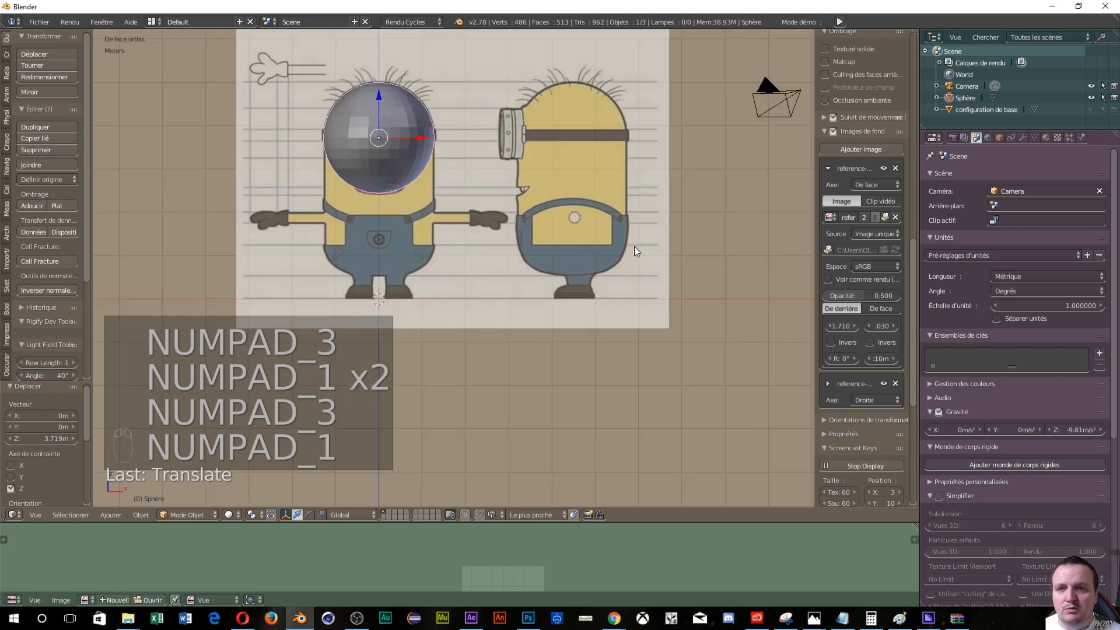
key(KP_3)
key(KP_1)
key(KP_3)
key(KP_1)
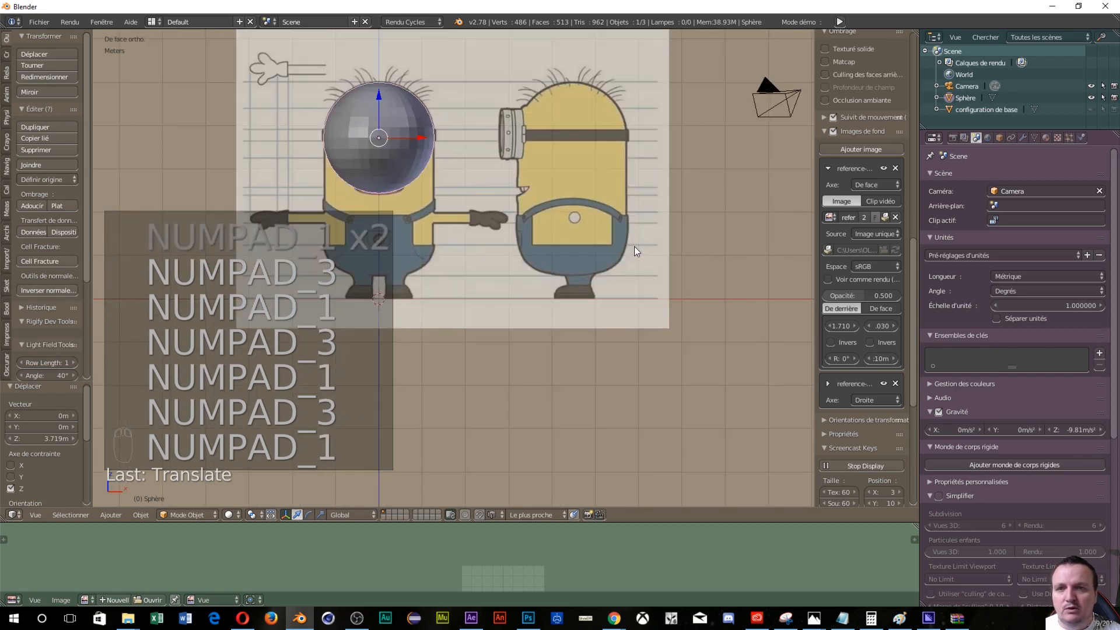
key(KP_3)
key(KP_1)
key(KP_3)
key(KP_1)
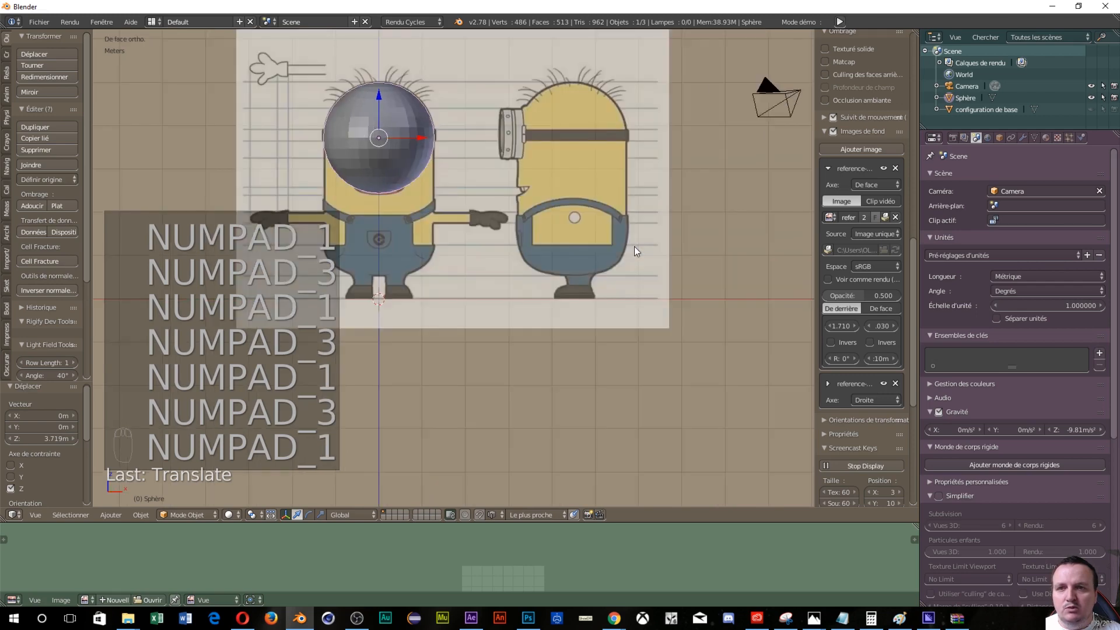
key(KP_3)
key(KP_1)
key(KP_3)
key(KP_1)
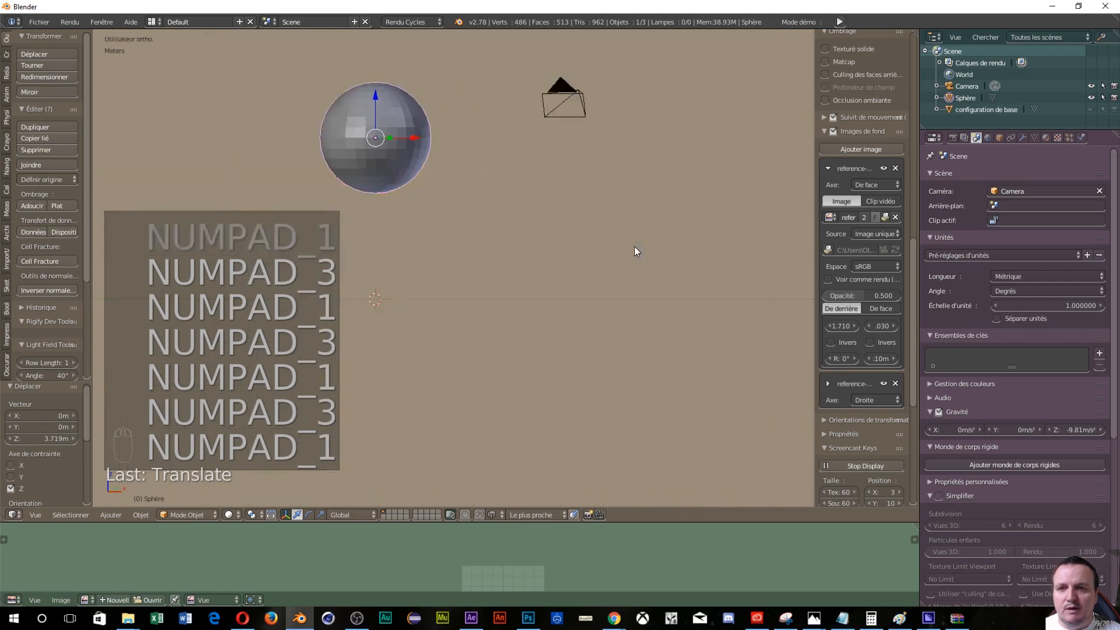
key(KP_3)
key(KP_3)
key(KP_1)
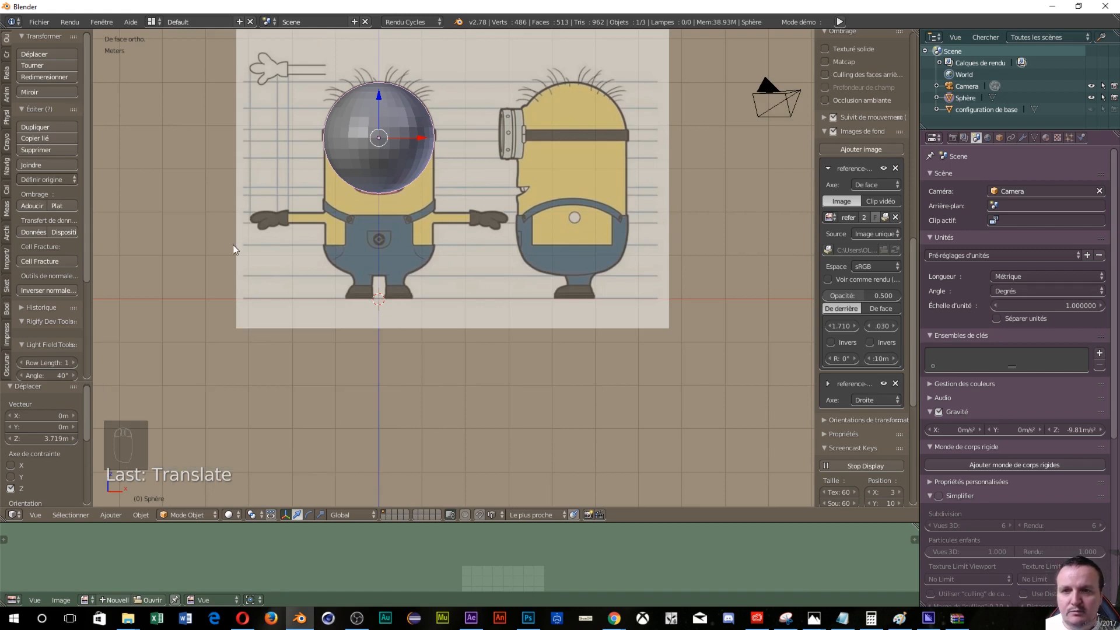
Step: Switch the sphere to Edit Mode with wireframe shading and vertex selection
key(Tab)
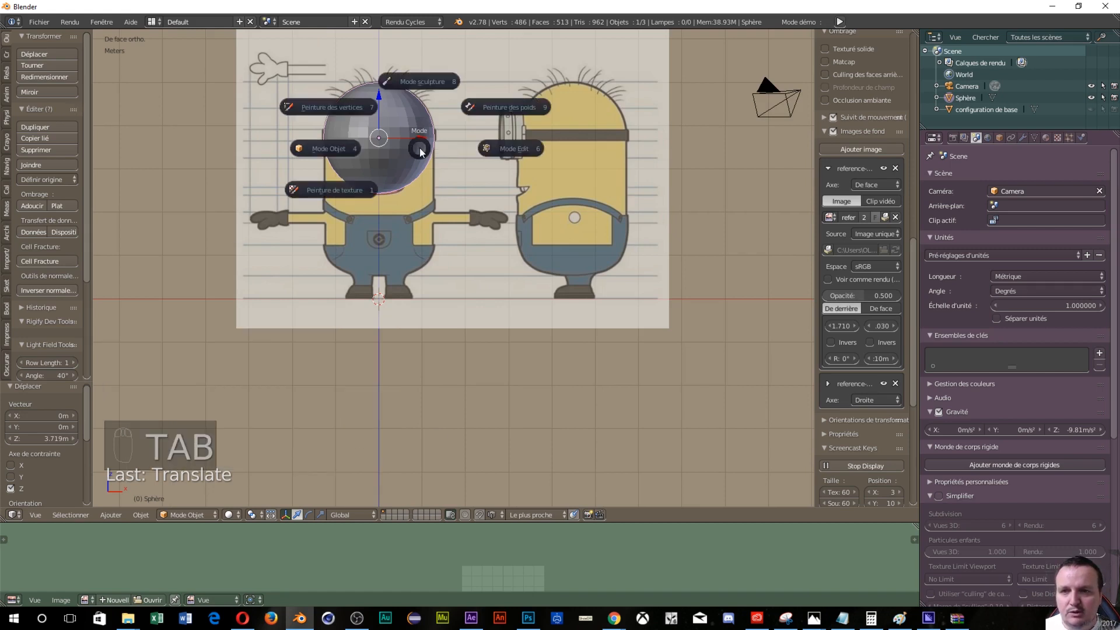
click(523, 149)
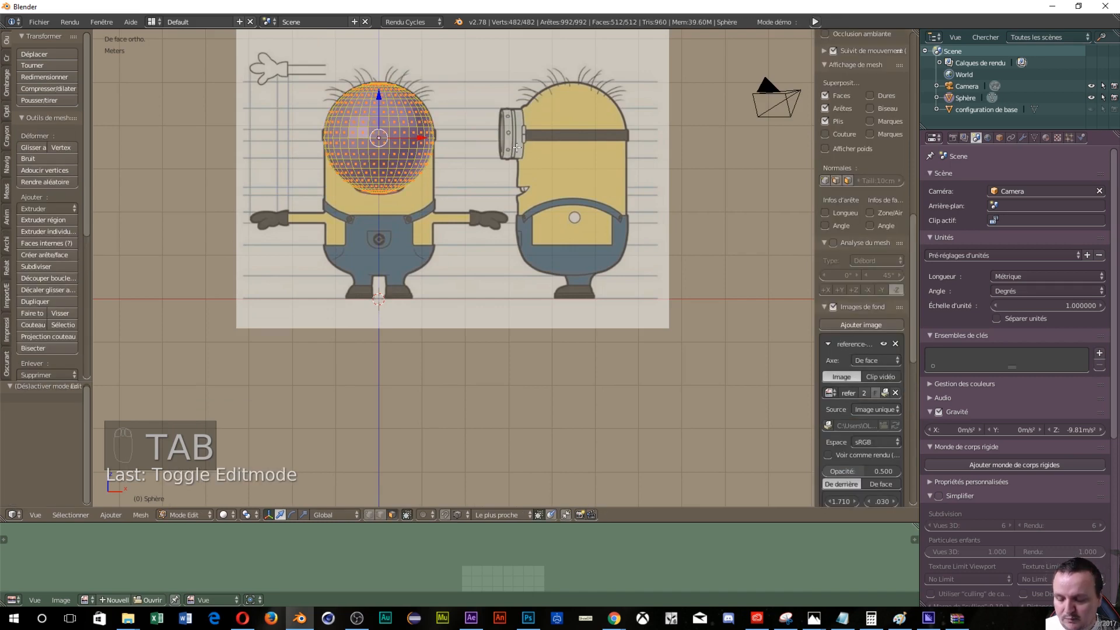
key(z)
click(595, 150)
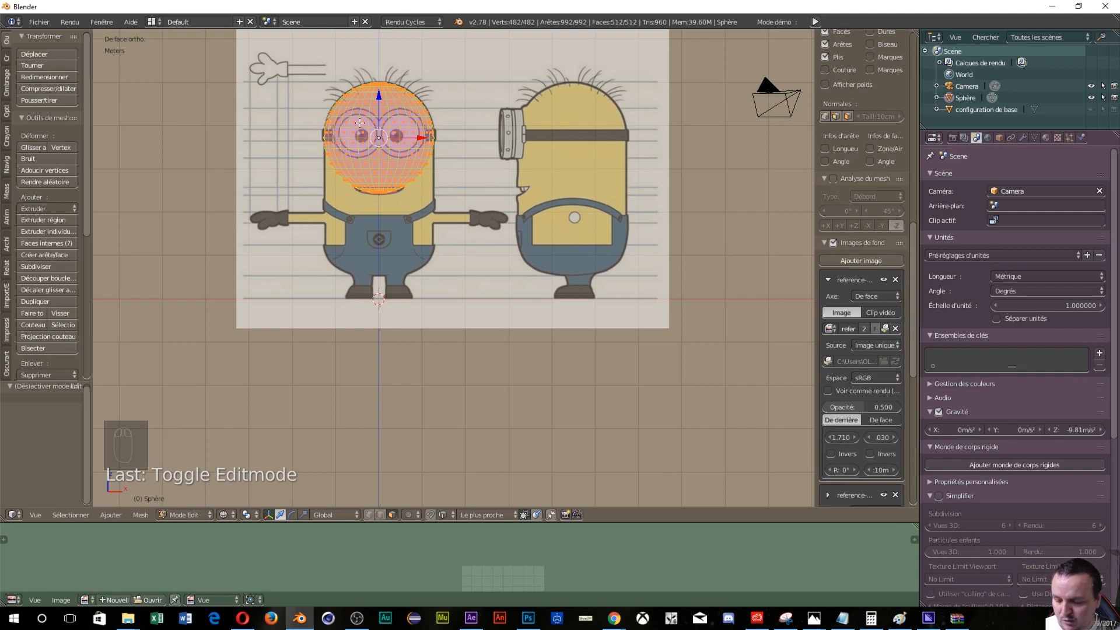
key(ctrl+Tab)
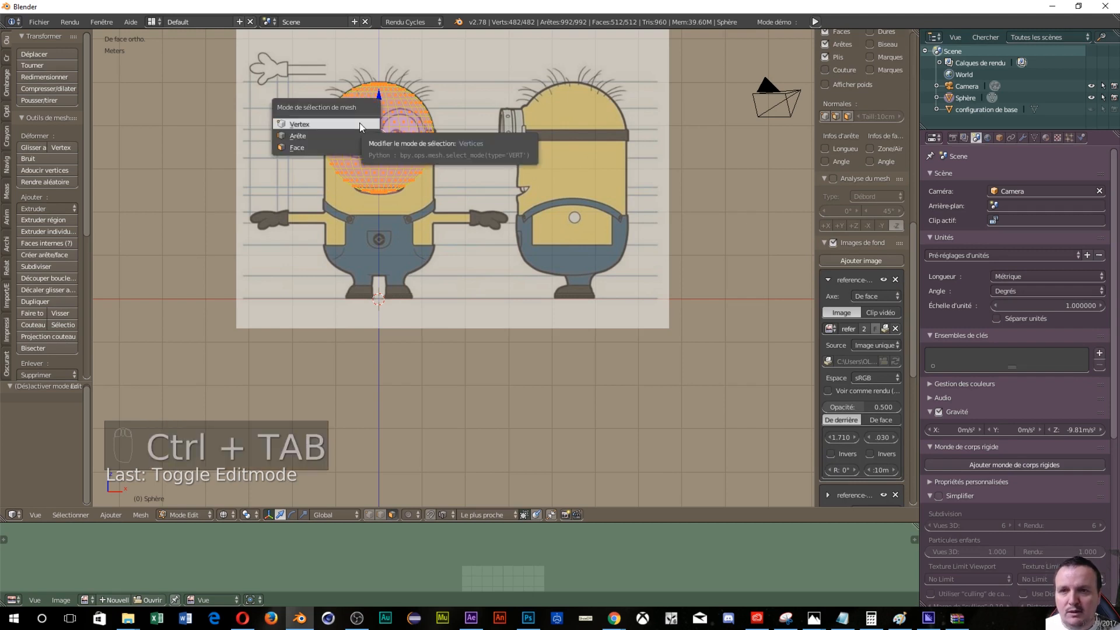
click(359, 123)
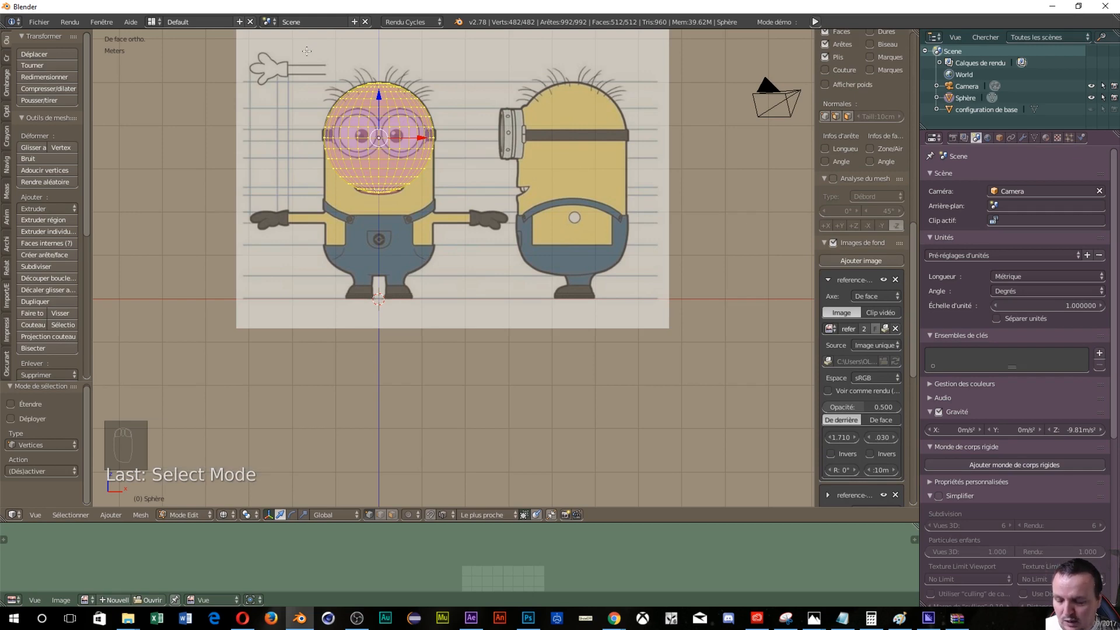
Step: Clear the selection, box-select the vertices of the sphere's left half in the front view, and check the selection from another angle
key(a)
key(n)
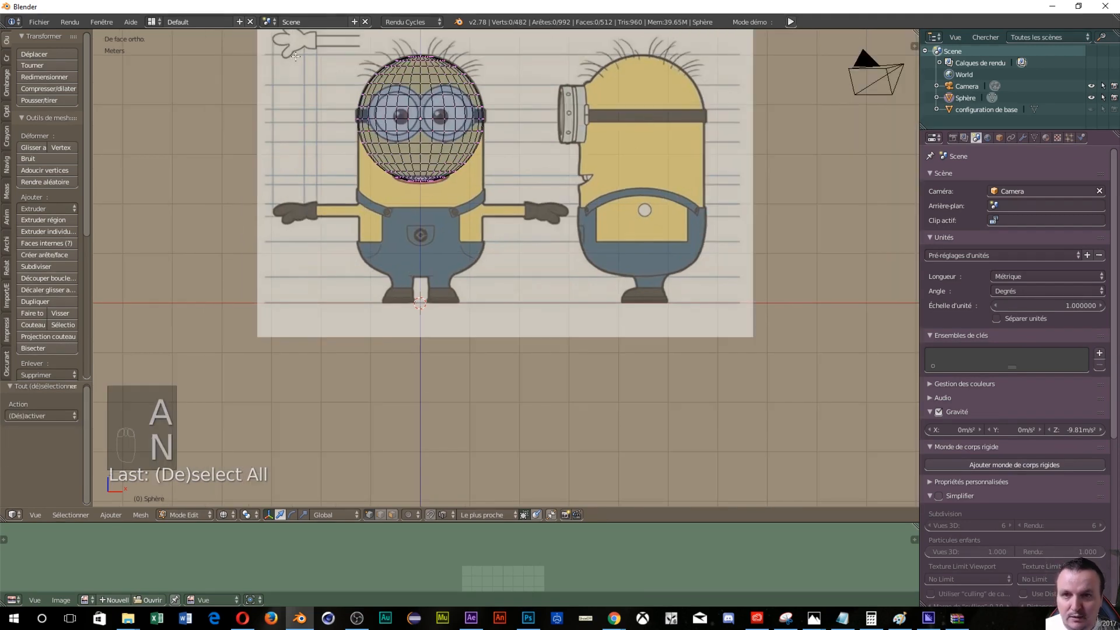
click(326, 42)
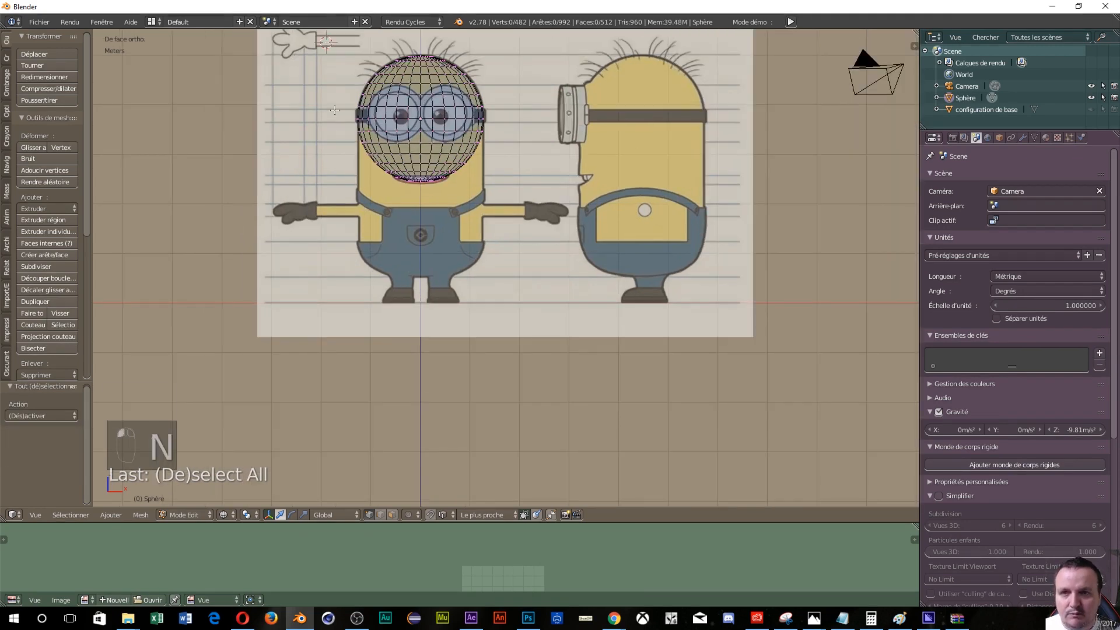
key(b)
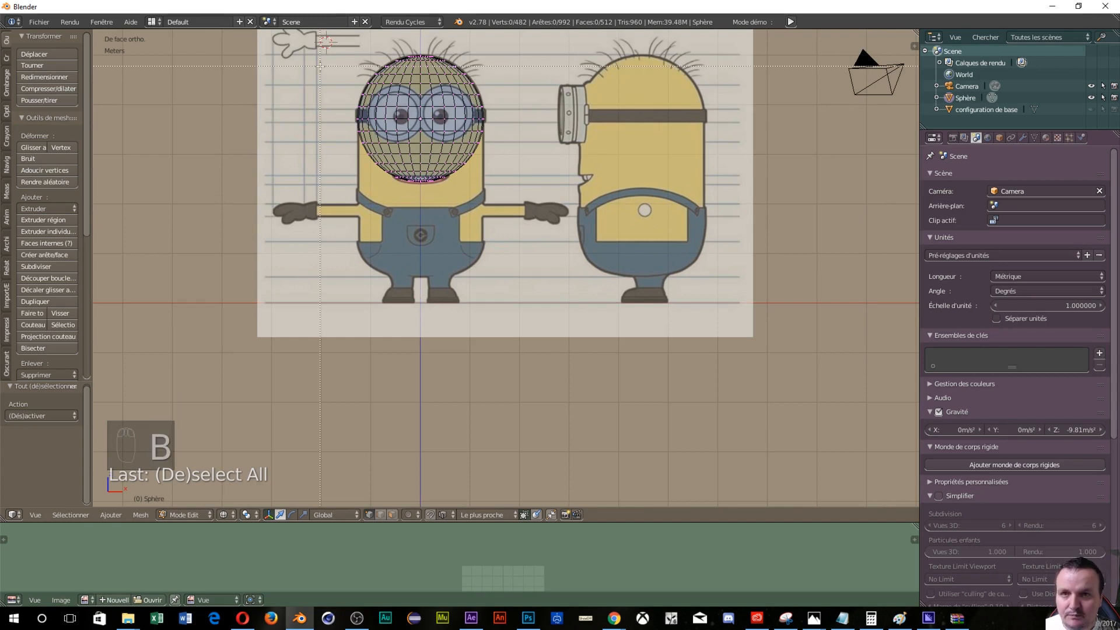
drag(312, 37, 418, 290)
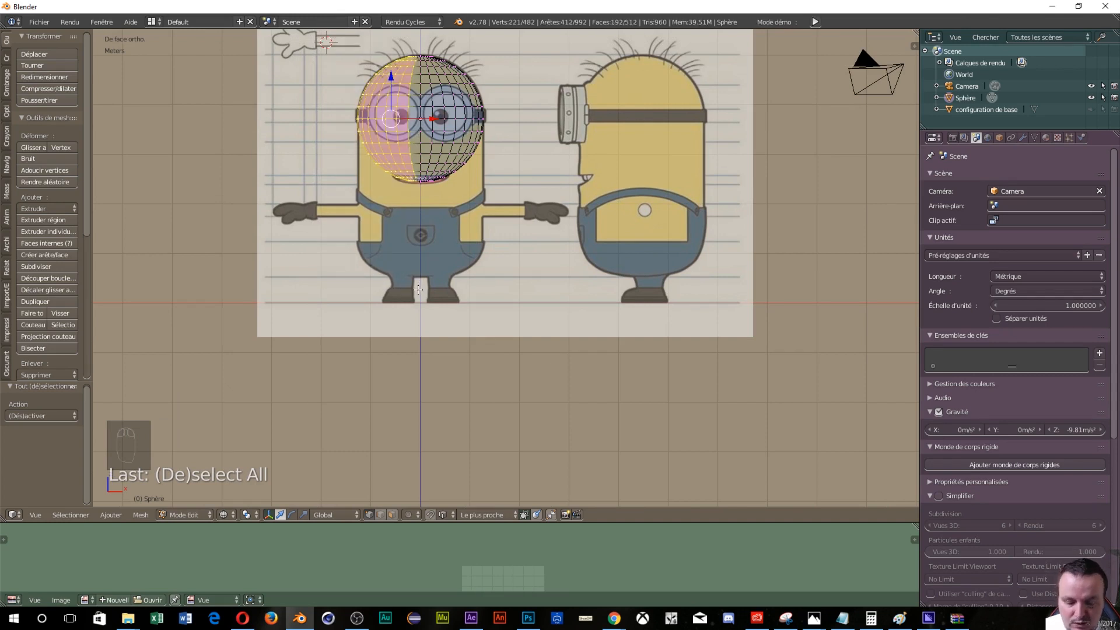
scroll(418, 290, up, 3)
middle_drag(418, 290, 469, 174)
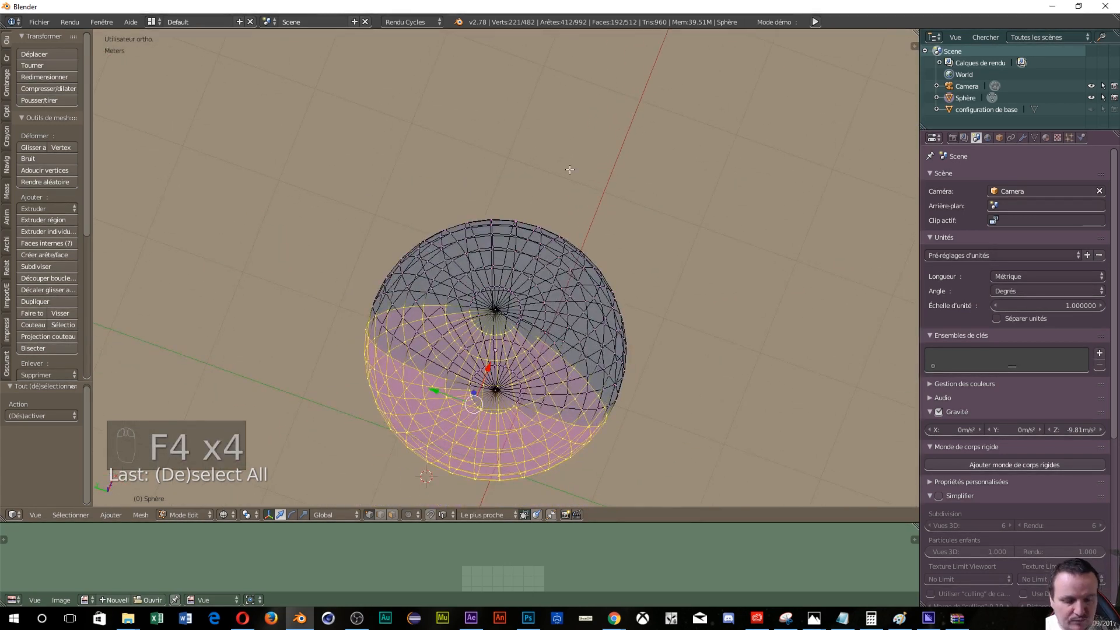
key(KP_1)
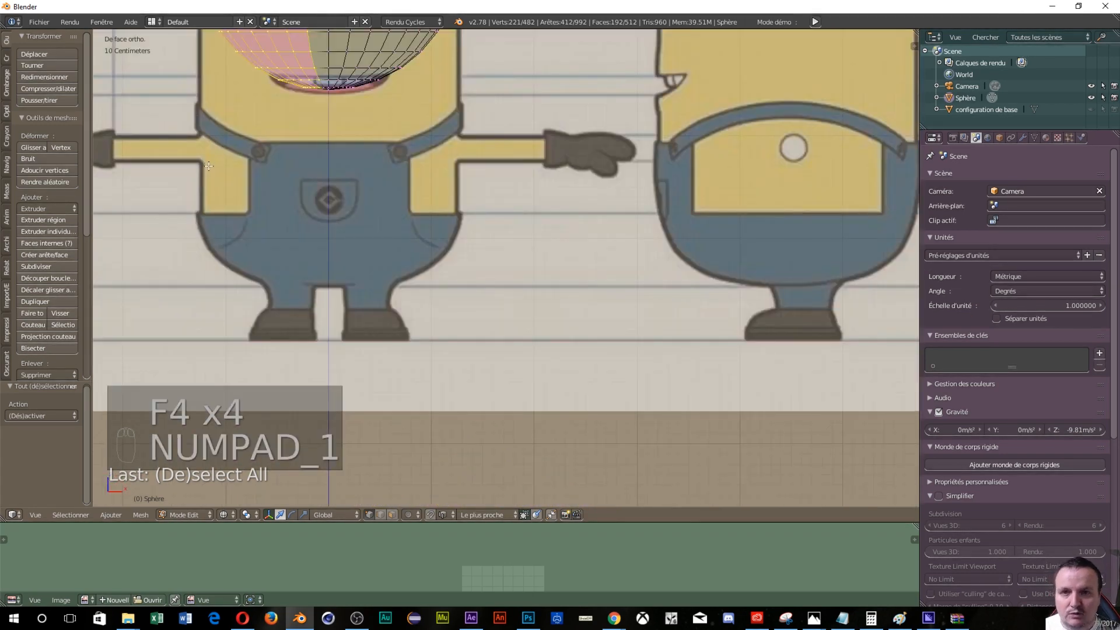
Step: Add the missed left-half vertices near the sphere's top and bottom poles to the selection, and delete all the selected vertices
scroll(327, 195, up, 3)
shift+middle_drag(327, 194, 450, 78)
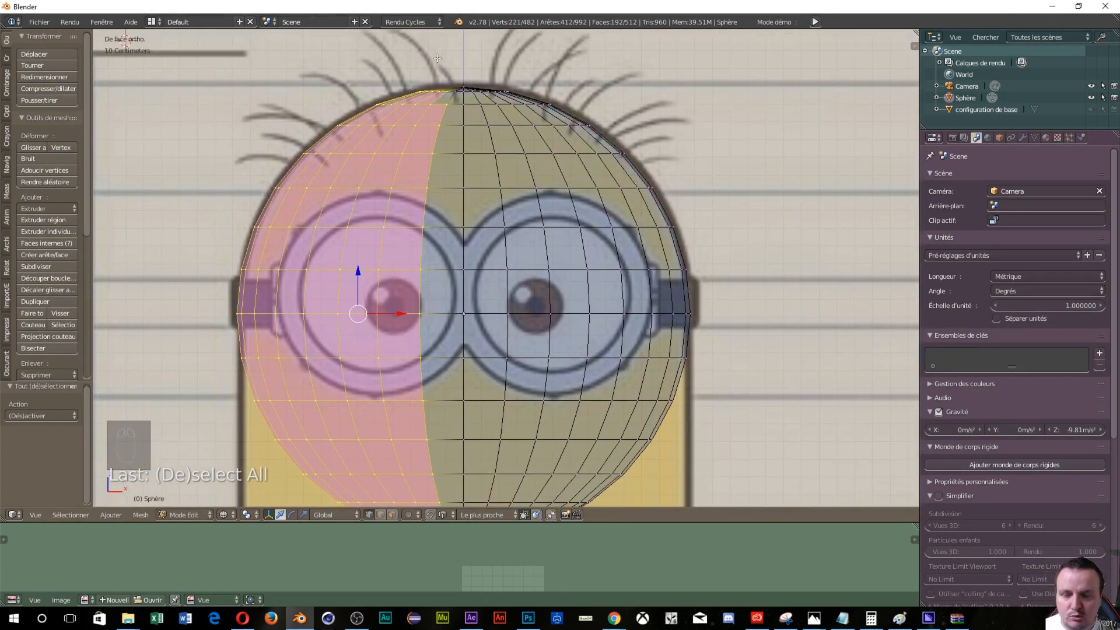
key(b)
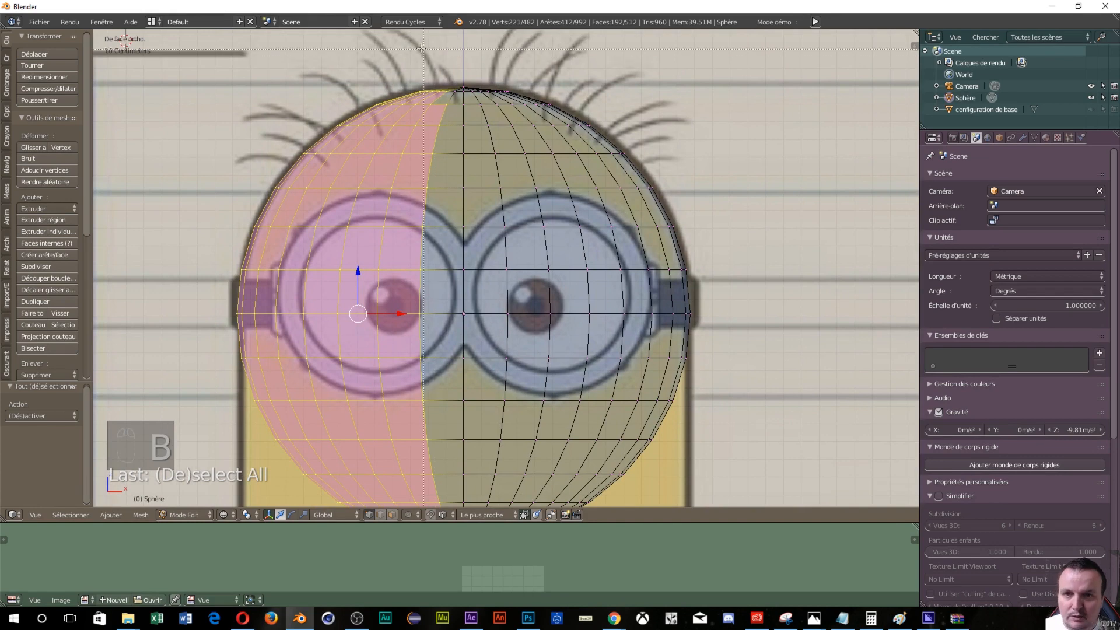
drag(418, 47, 456, 157)
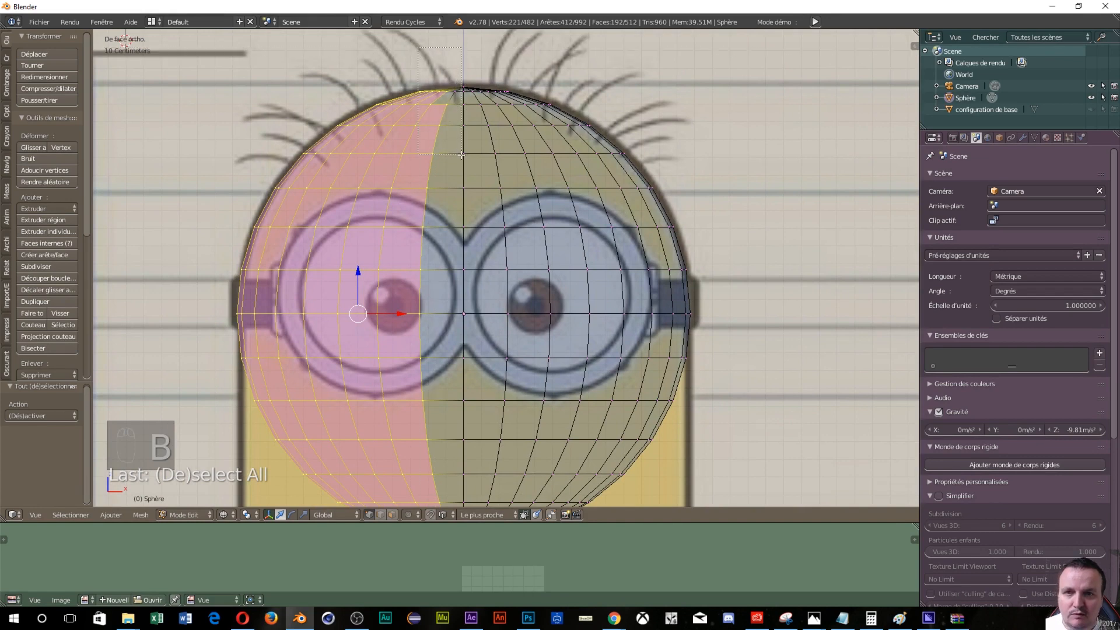
shift+middle_drag(453, 244, 423, 411)
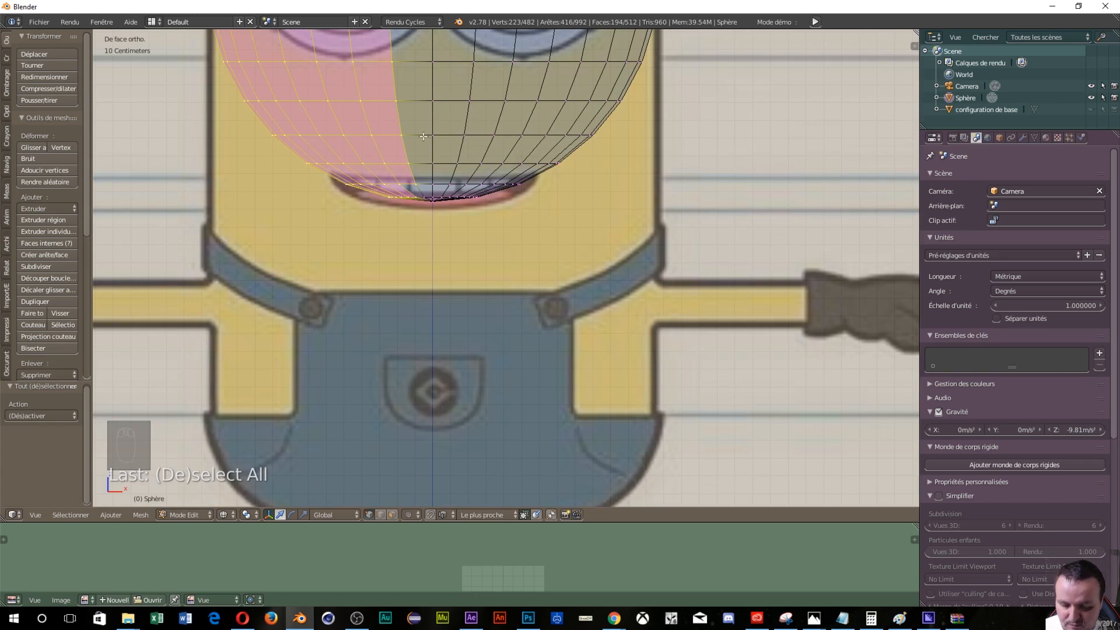
key(b)
drag(313, 122, 426, 296)
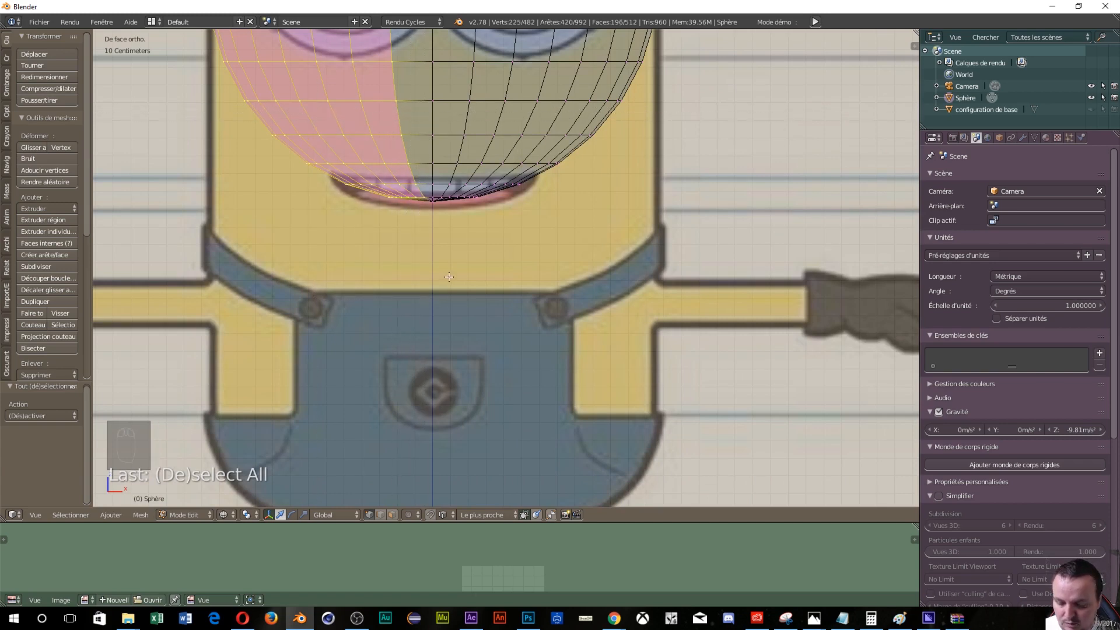
key(x)
click(449, 277)
scroll(446, 269, down, 8)
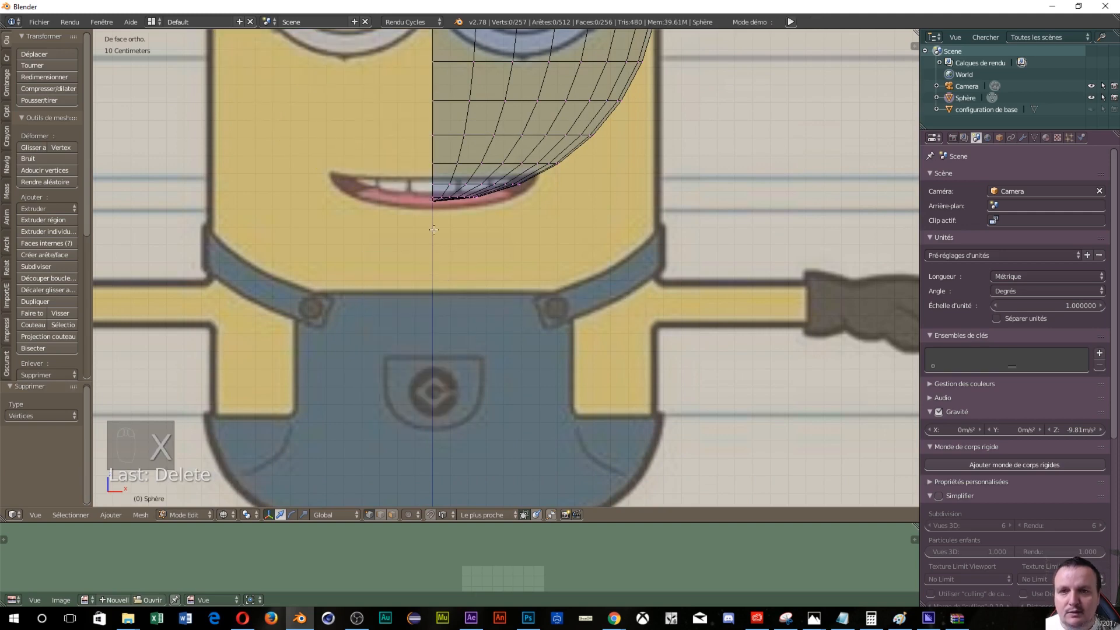
Step: Add a Mirror modifier (Miroir) to the half sphere and enable its clipping option (Troncature)
scroll(434, 225, up, 2)
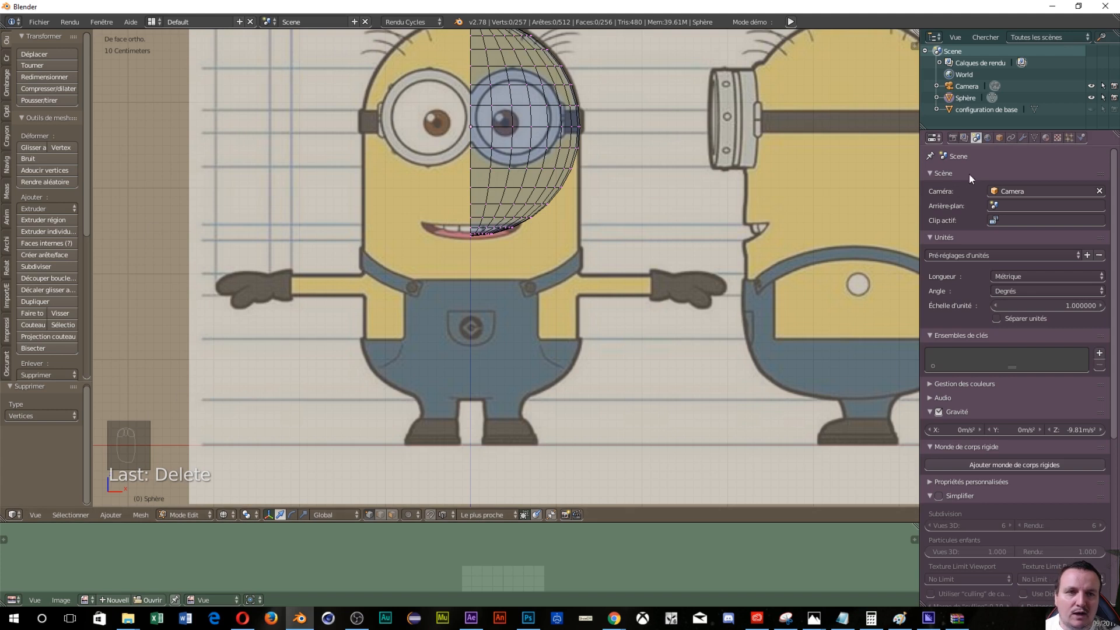
click(1022, 138)
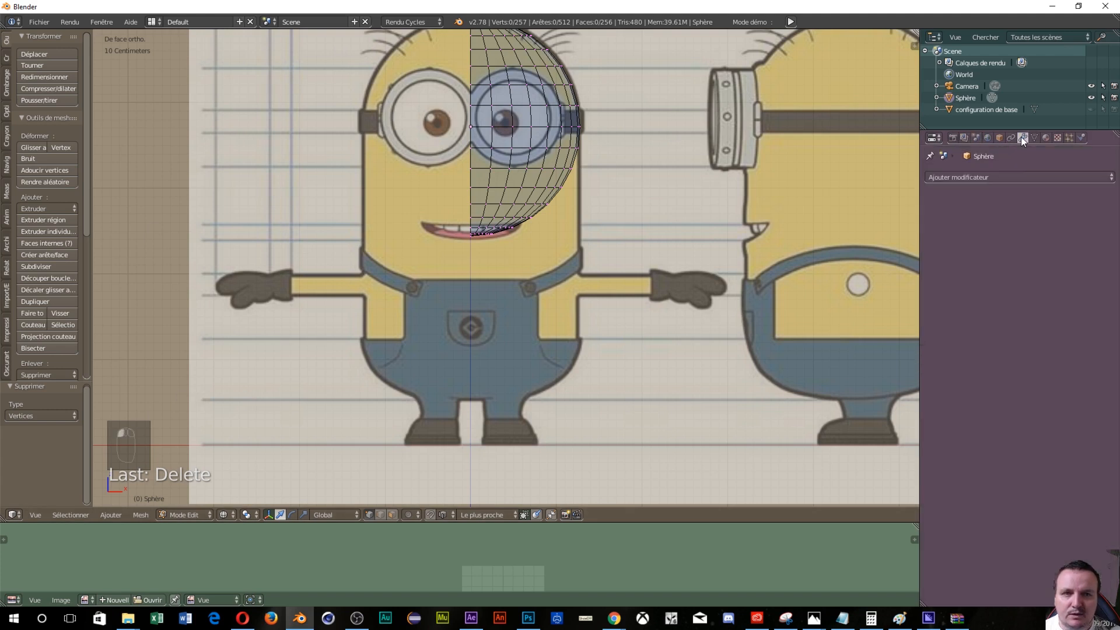
click(1021, 177)
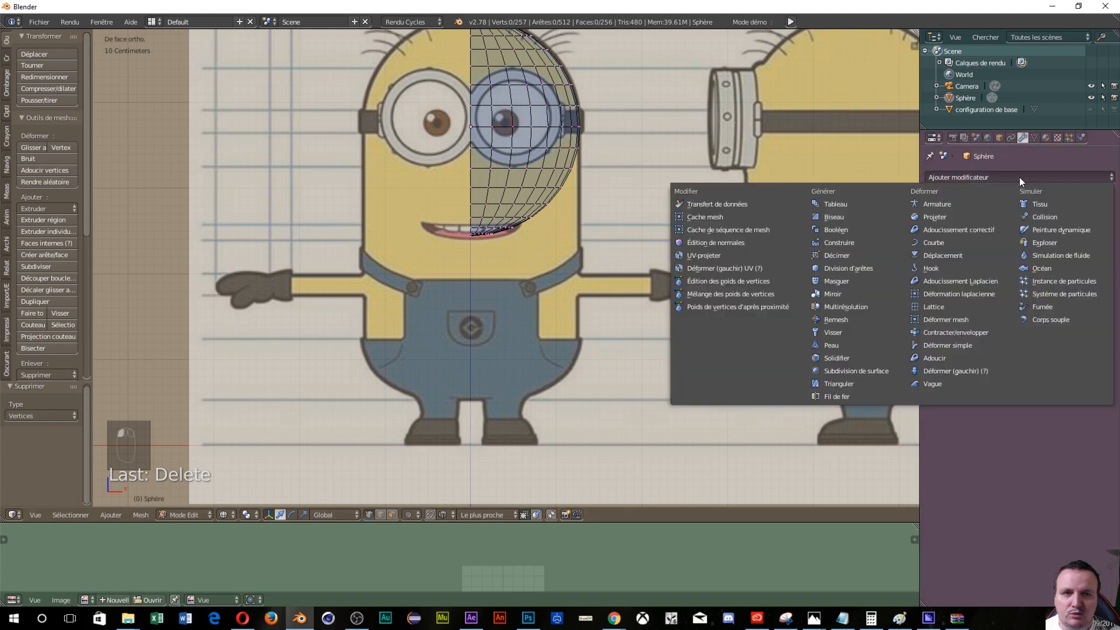
click(860, 296)
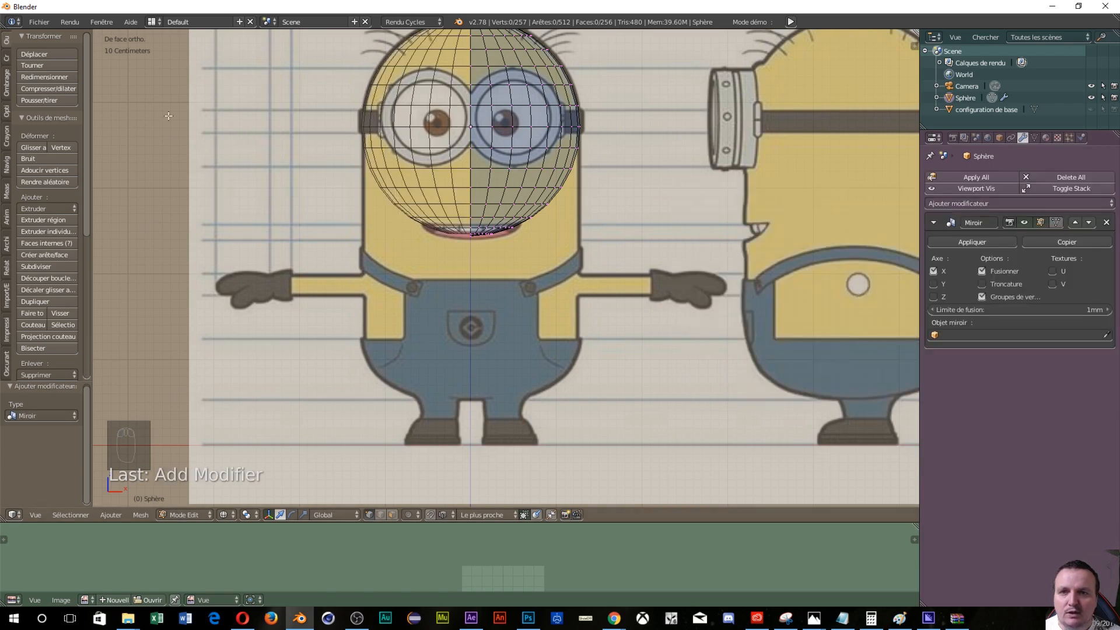
scroll(488, 79, down, 1)
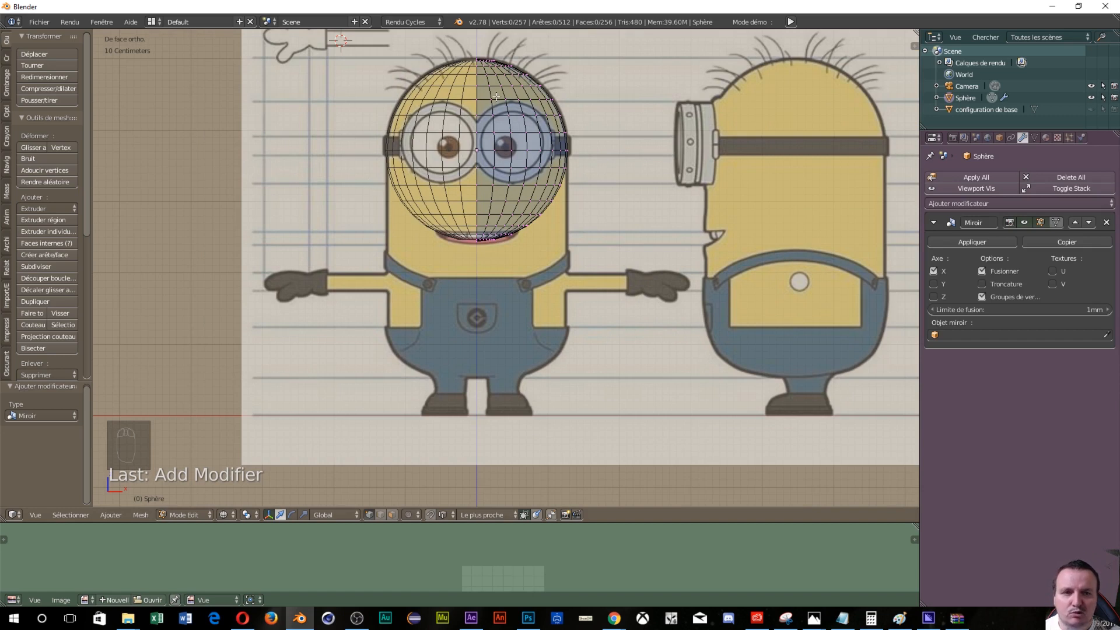
click(983, 283)
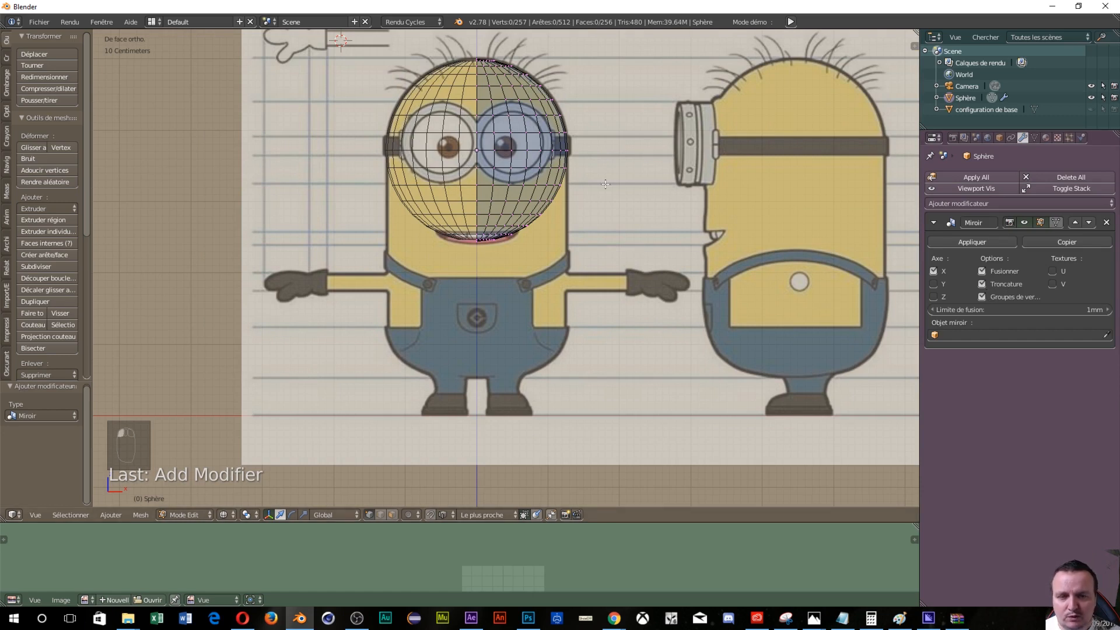
click(983, 285)
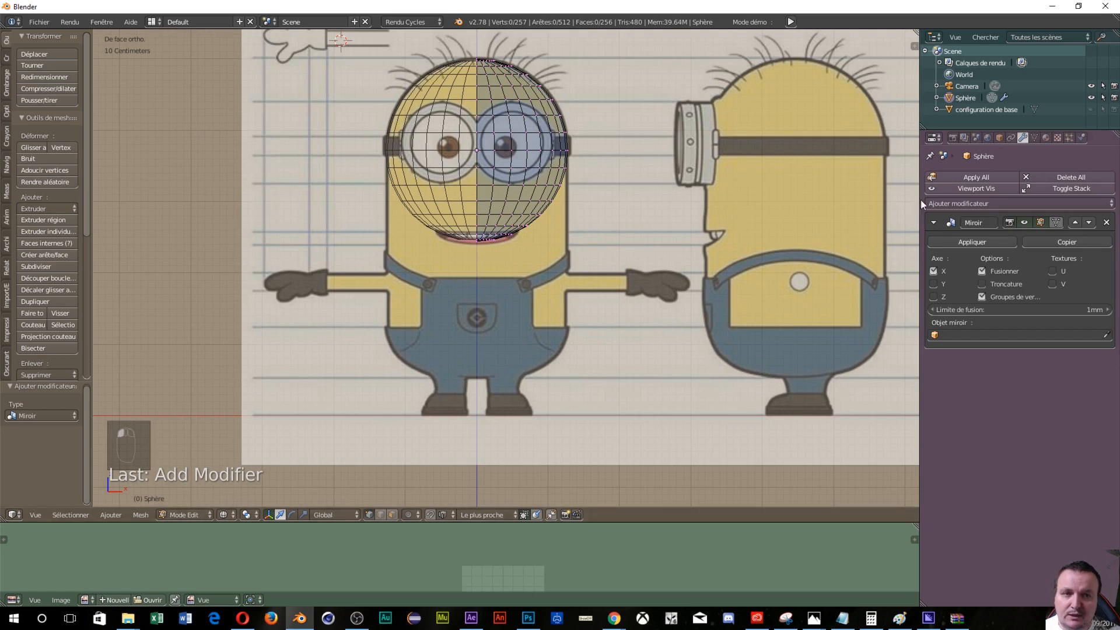
Step: Apply the Mirror modifier in Object Mode and return the sphere to Edit Mode
click(963, 244)
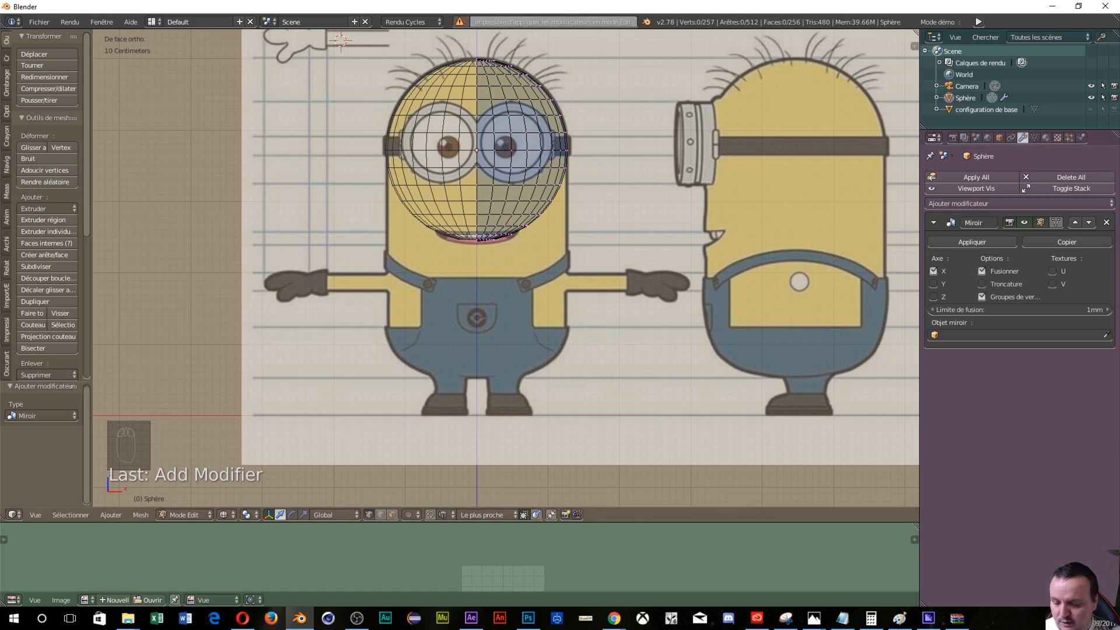
key(Tab)
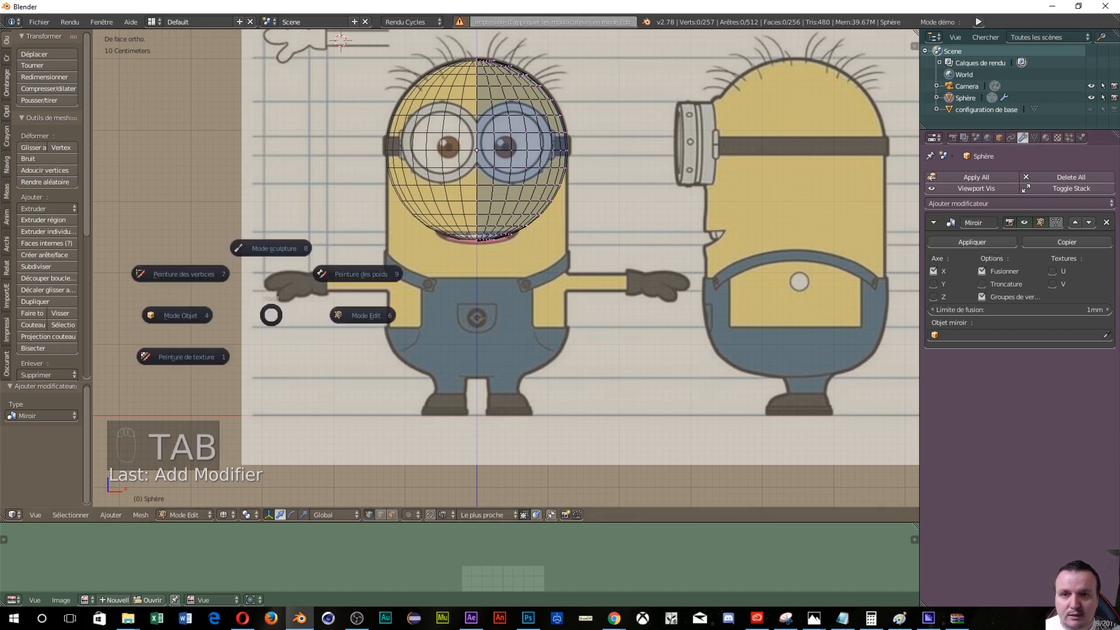
click(161, 320)
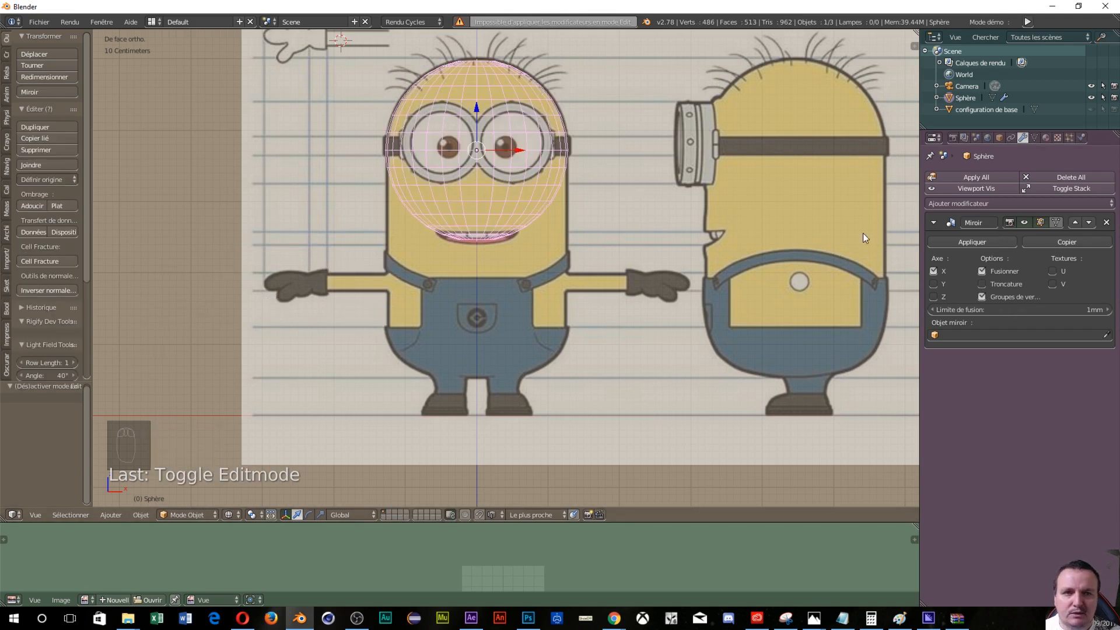
click(977, 242)
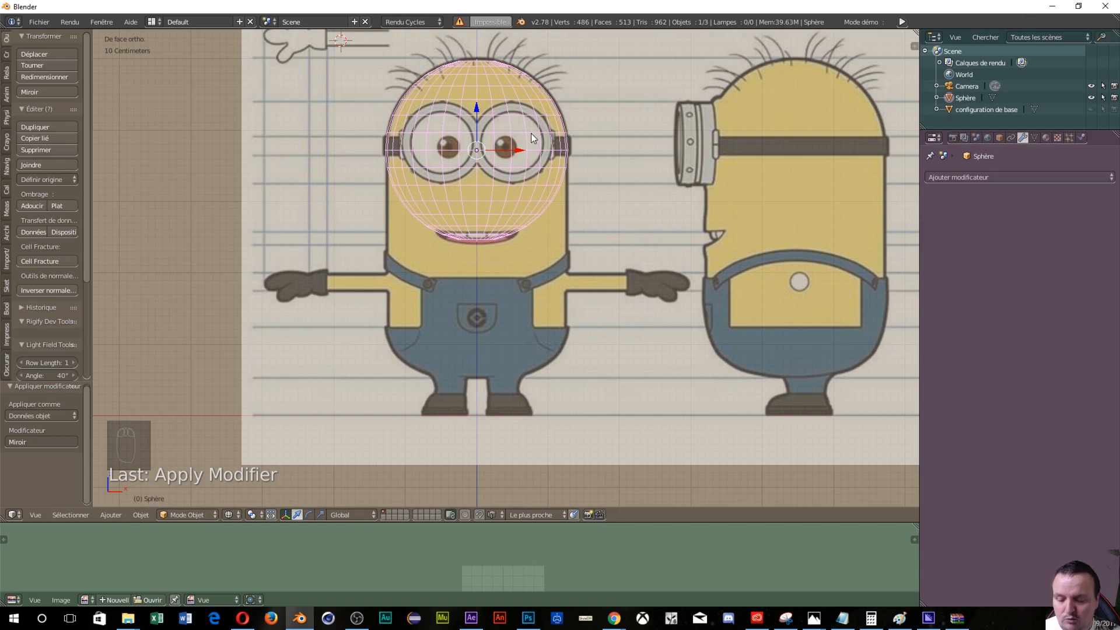
key(Tab)
click(604, 135)
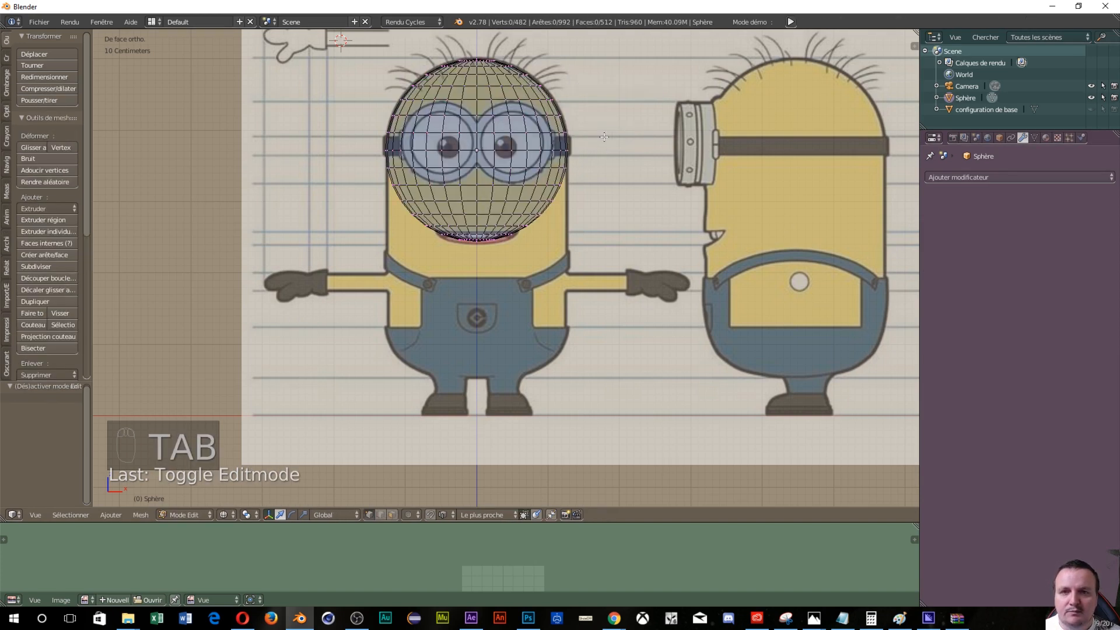
Step: Try moving a vertex on the sphere's center line about 18 cm along X, inspect it, and undo the move
right_click(476, 131)
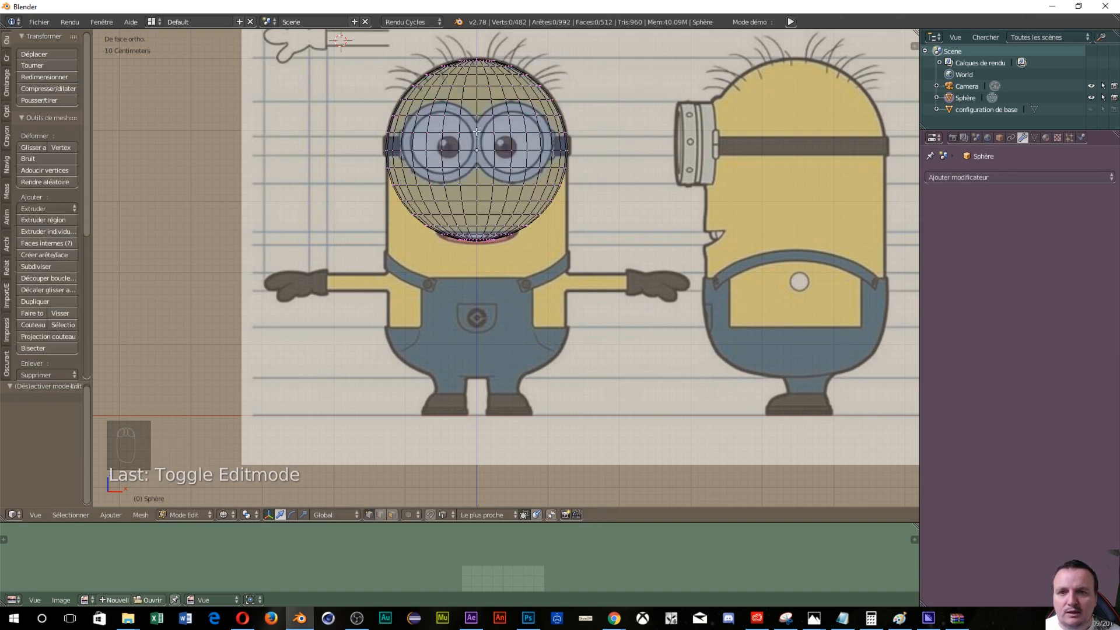
drag(513, 133, 525, 133)
scroll(480, 145, up, 4)
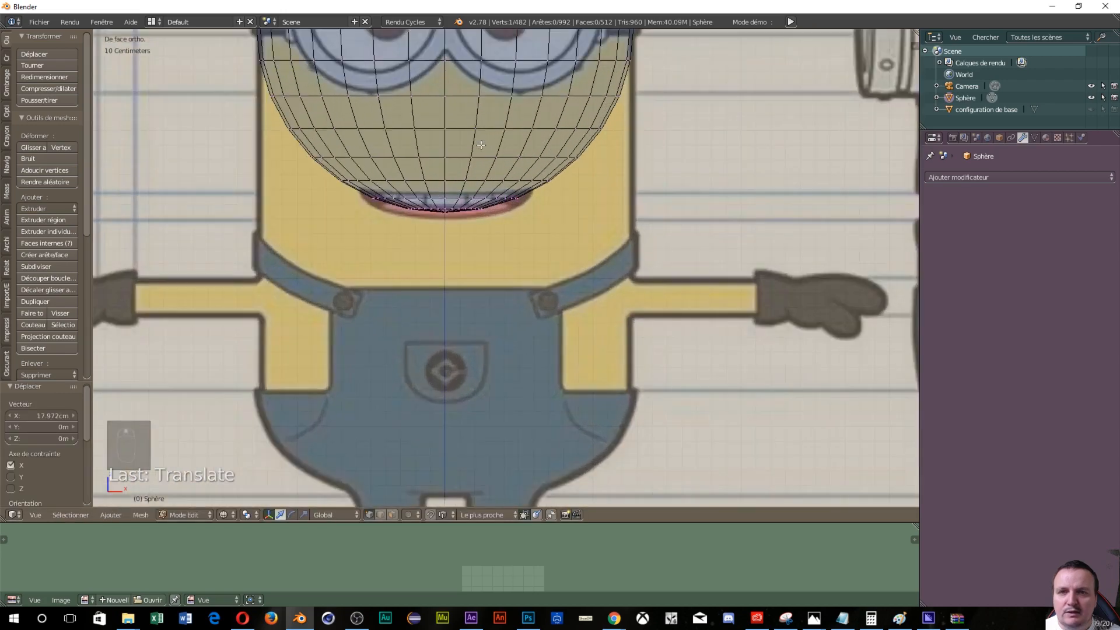
middle_drag(472, 130, 468, 89)
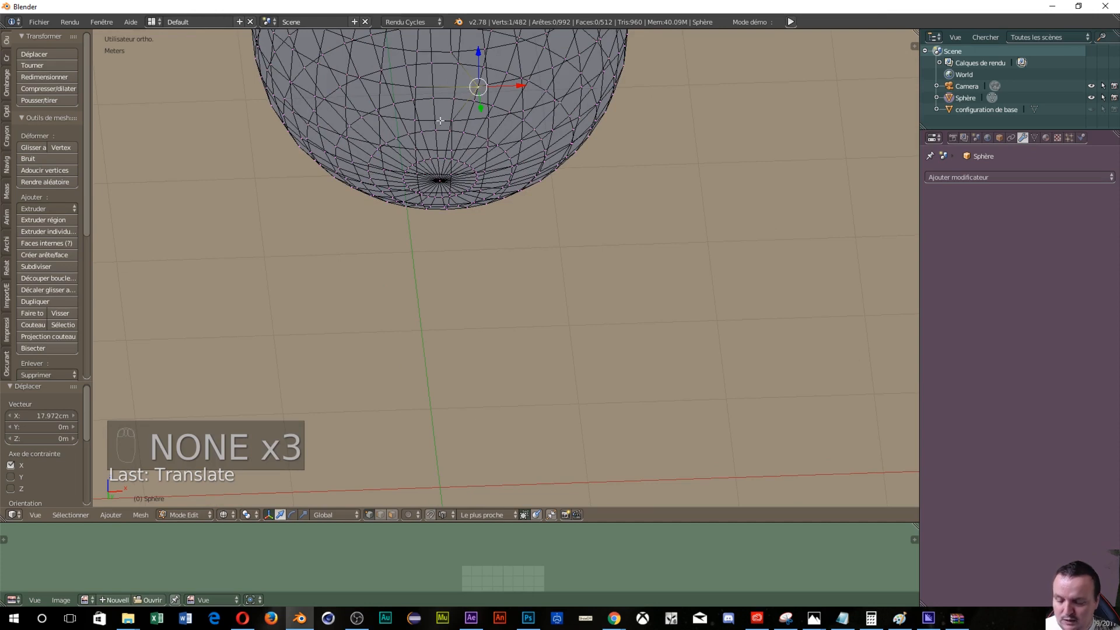
key(ctrl+z)
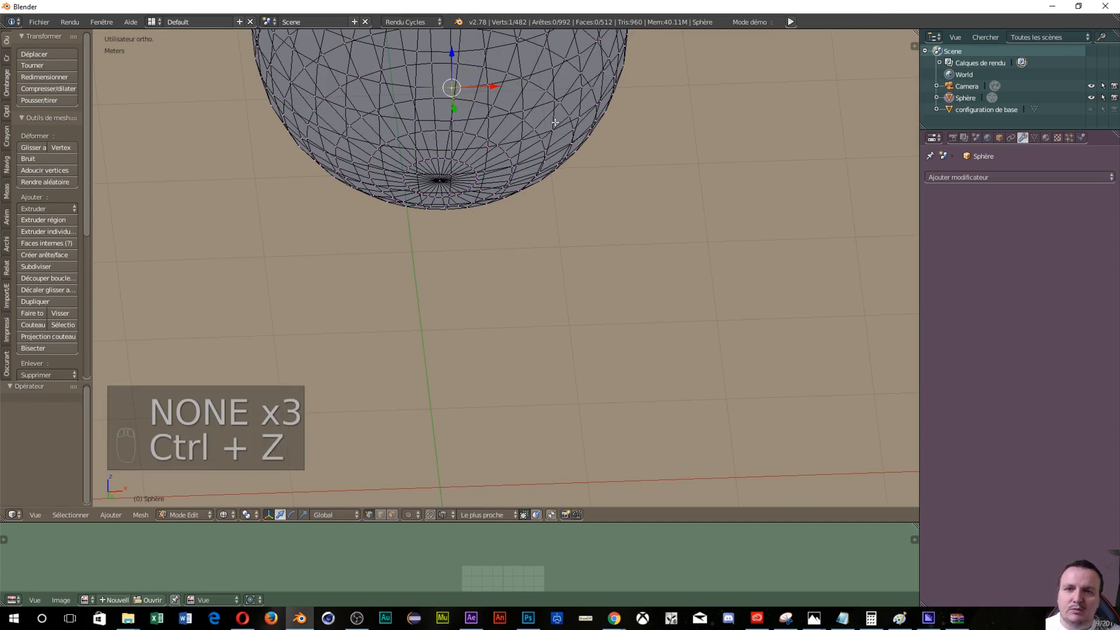
key(KP_1)
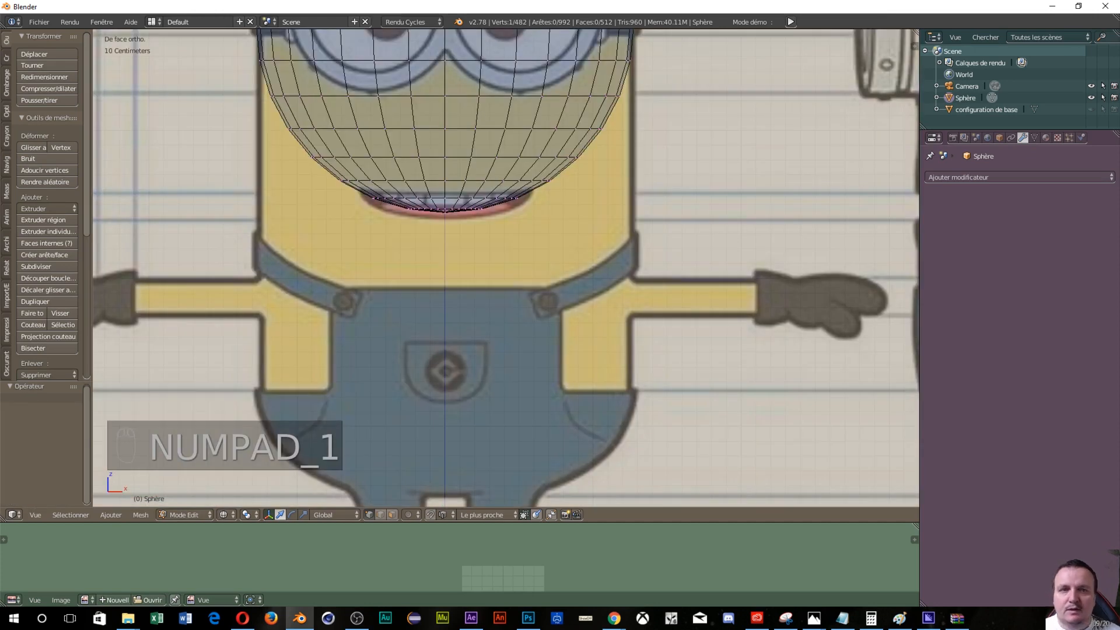
scroll(579, 195, down, 1)
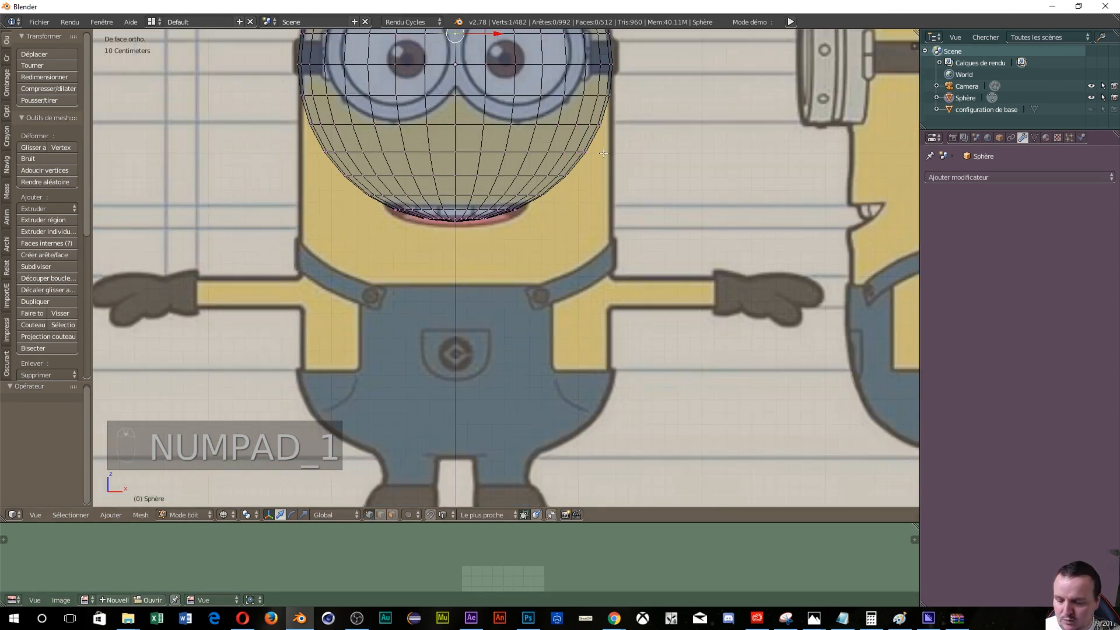
Step: Undo back to the half sphere without the applied mirror, and add a Mirror modifier (Miroir) with clipping (Troncature) enabled
key(ctrl+z)
key(ctrl+z)
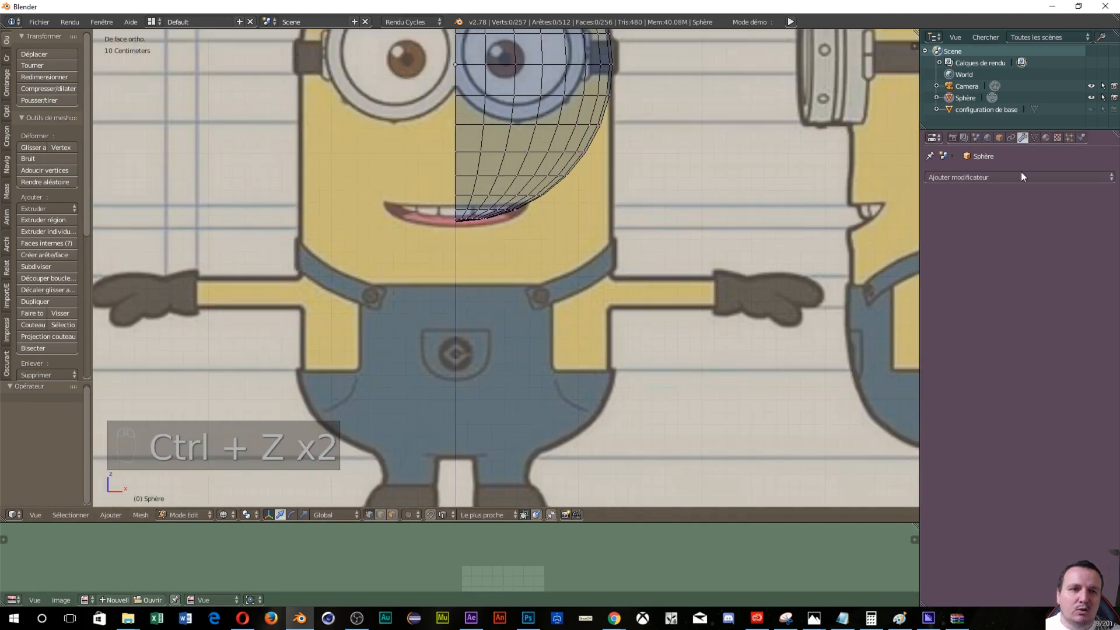
click(1022, 177)
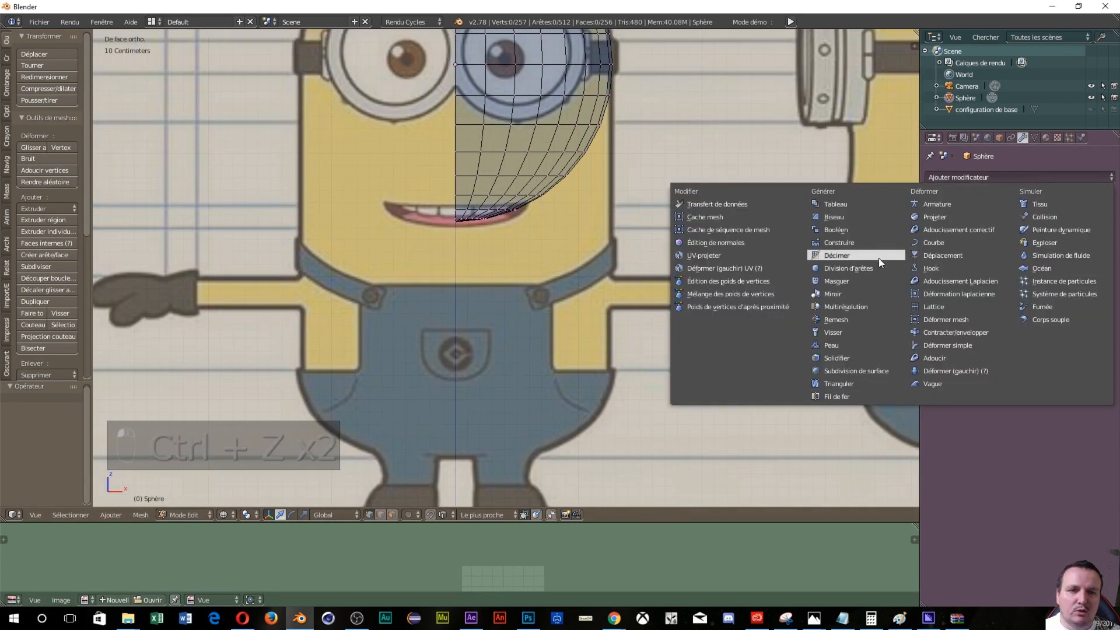
click(846, 294)
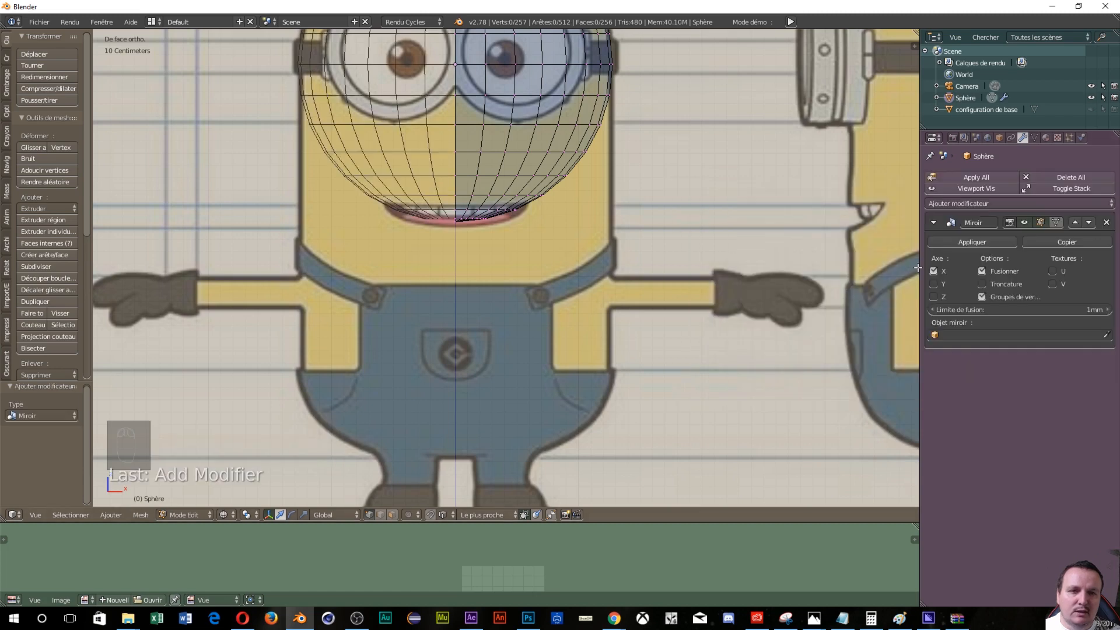
click(983, 285)
Step: Select the half sphere's vertices below its middle row and move them down about 1.92 m along Z to lengthen the body
scroll(562, 114, down, 3)
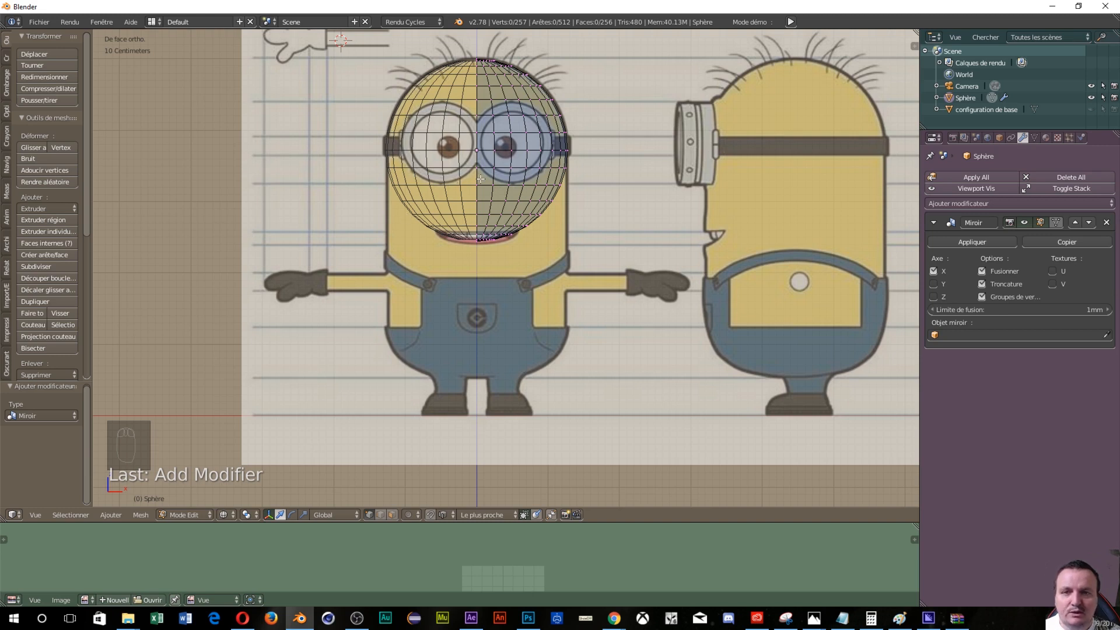
scroll(507, 274, up, 3)
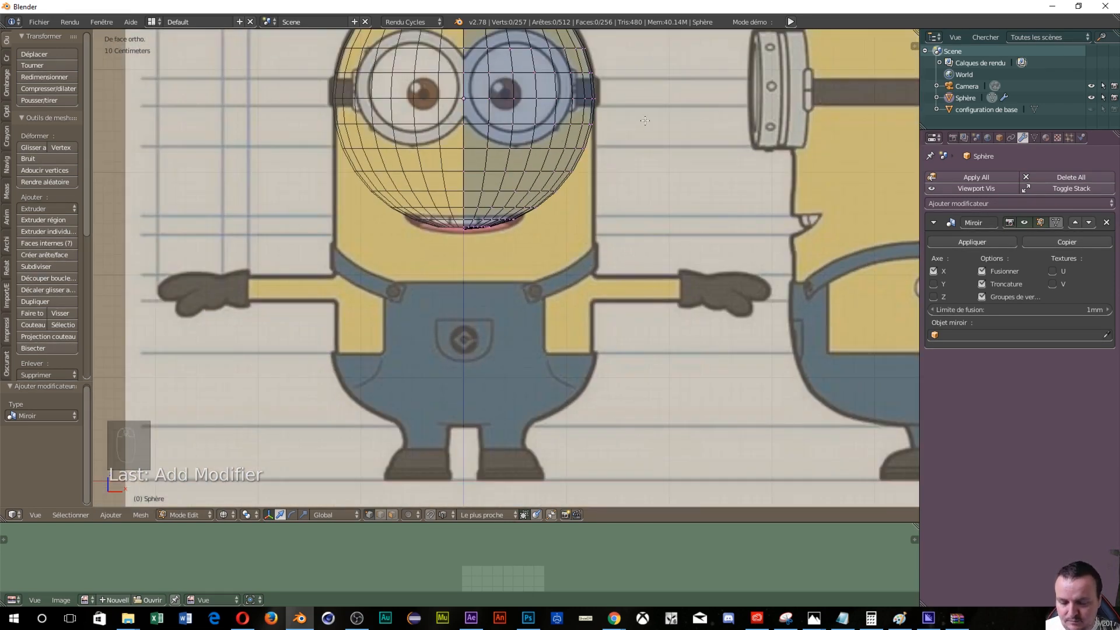
key(b)
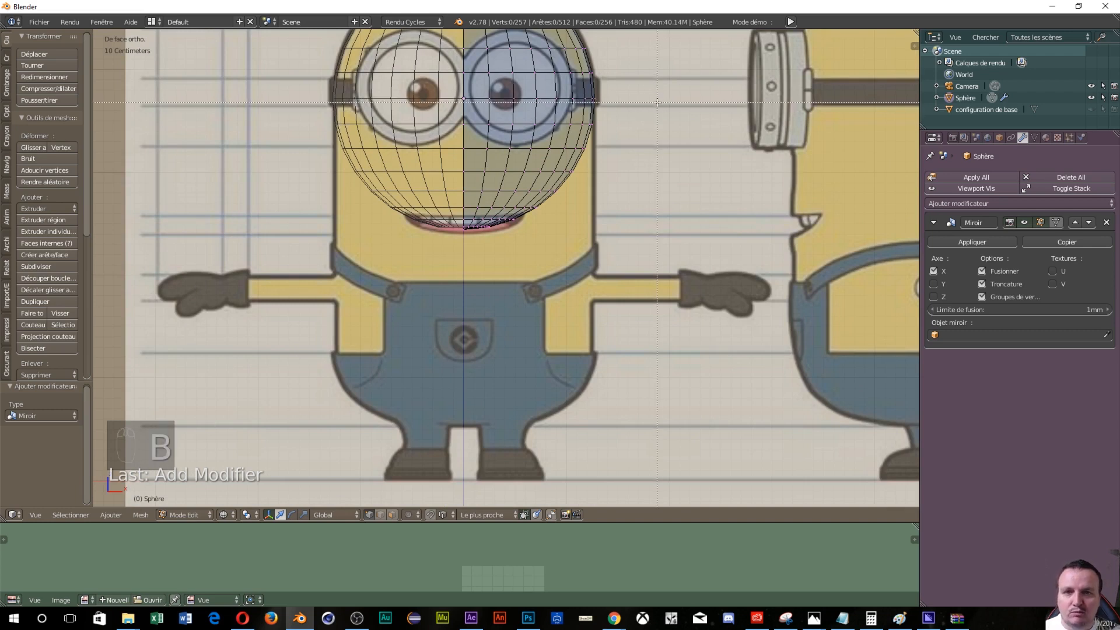
drag(658, 102, 416, 303)
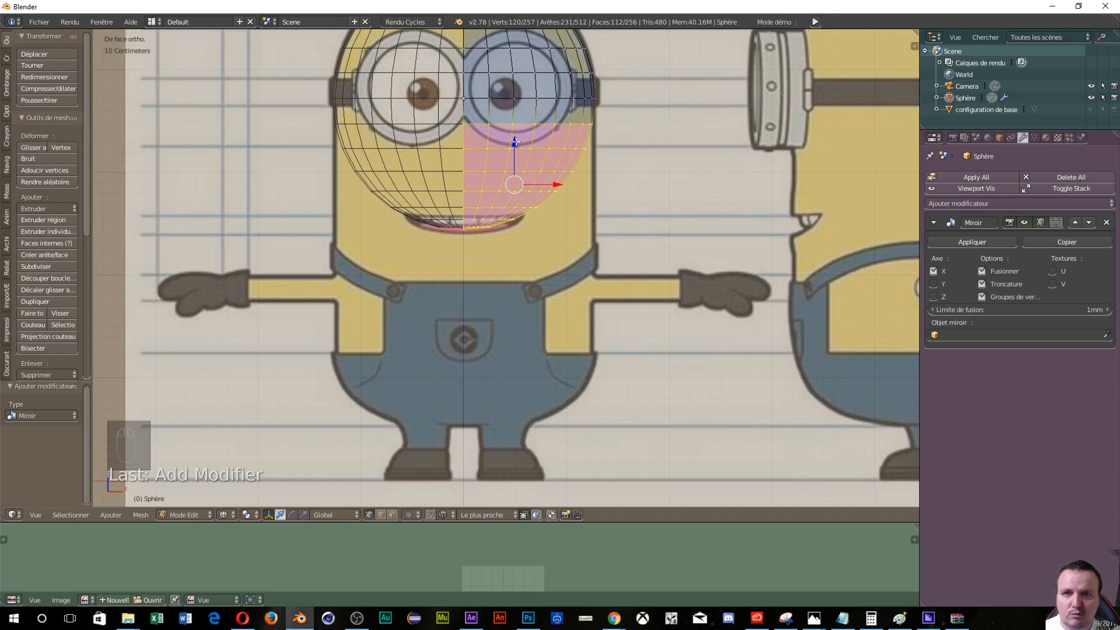
key(g)
key(z)
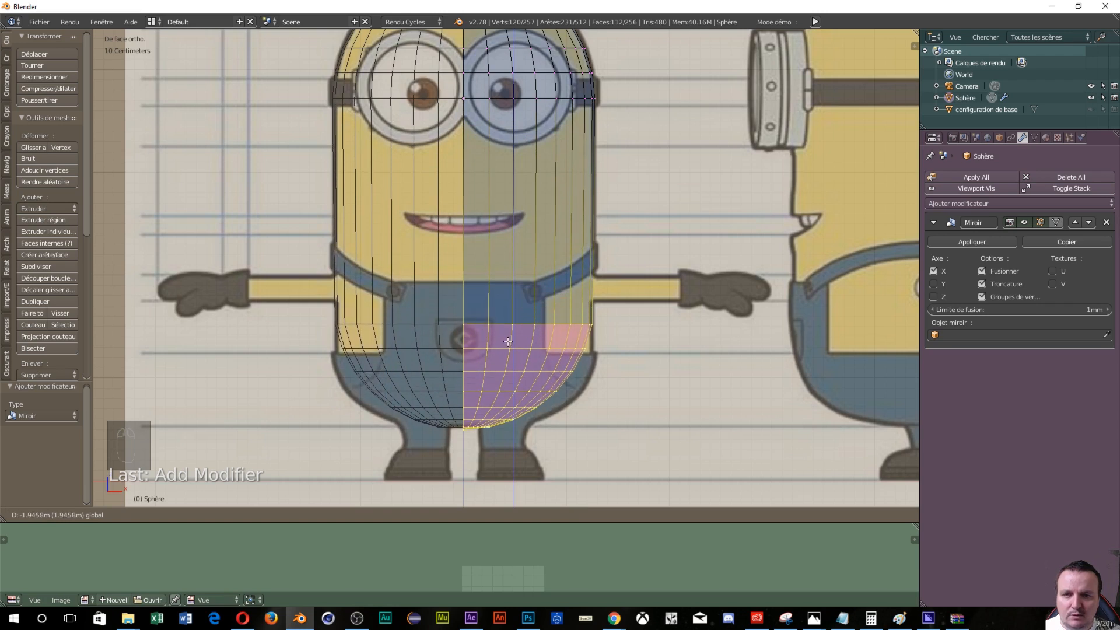
click(505, 339)
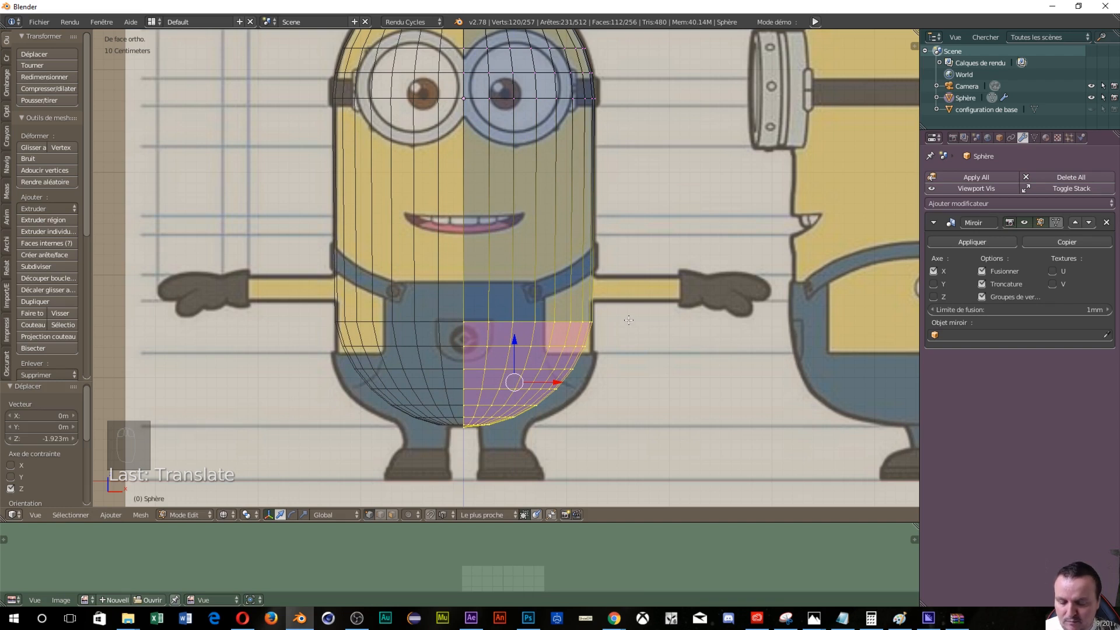
Step: Select only the two uppermost vertex rows of the lowered bottom part and move them down about 14.75 cm along Z
key(b)
drag(602, 320, 419, 332)
key(a)
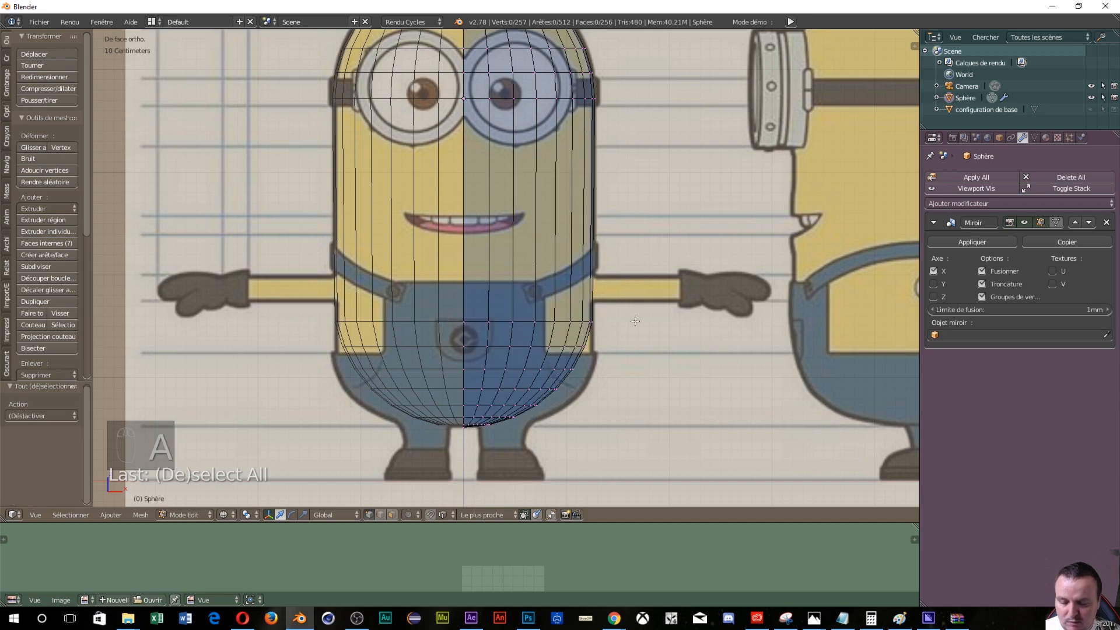
key(b)
drag(626, 320, 431, 332)
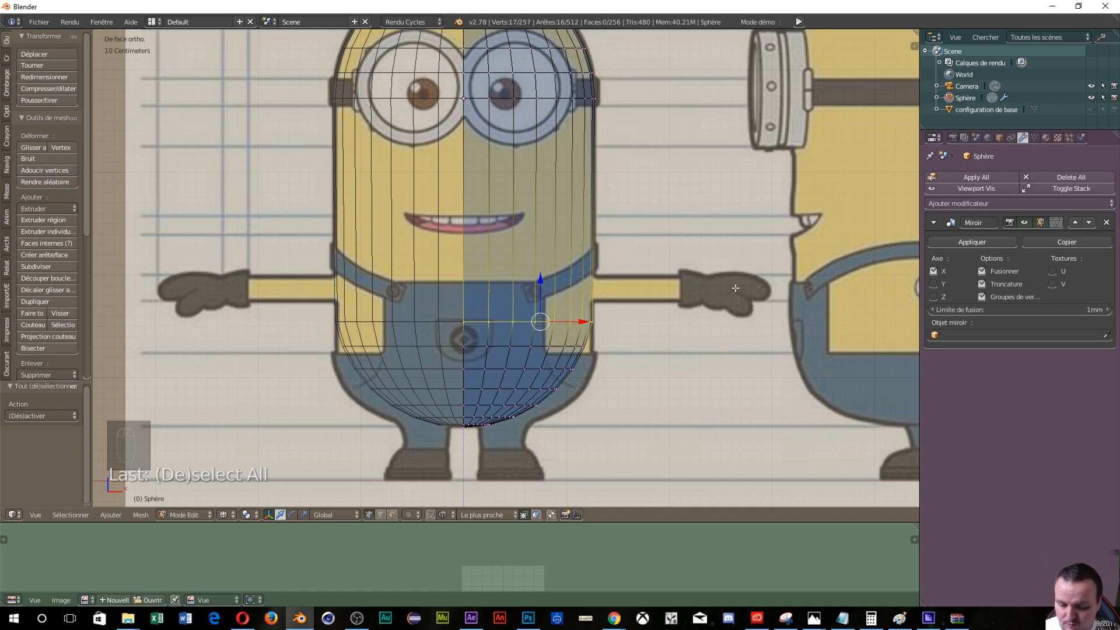
key(b)
drag(735, 289, 632, 361)
drag(466, 349, 462, 350)
key(g)
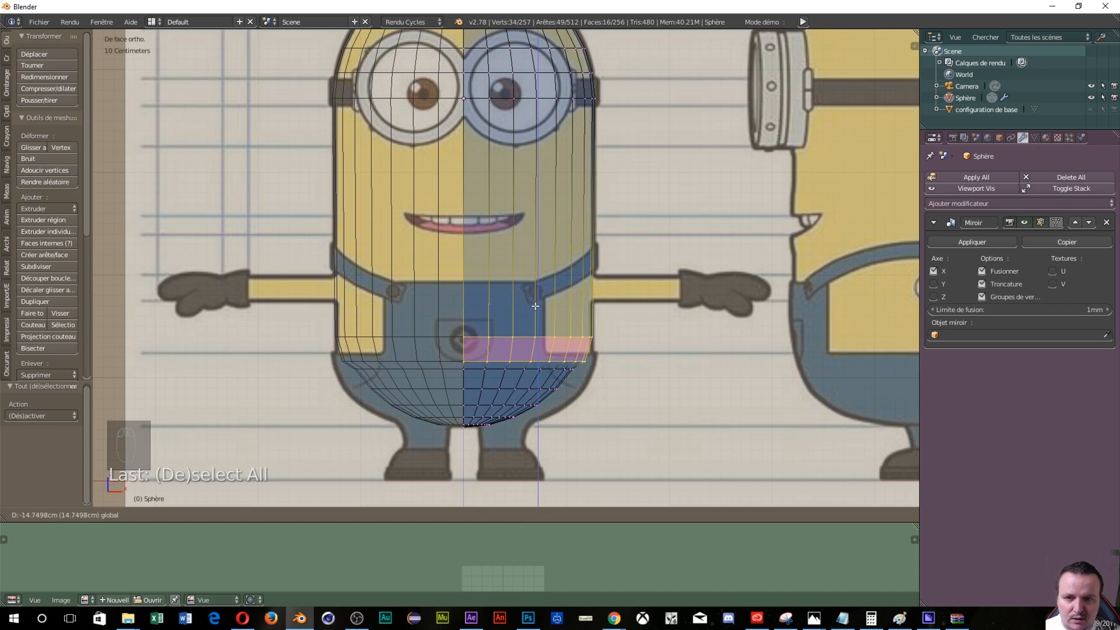
click(536, 306)
Step: Try scaling up the lowest ring and pole vertices at the body's bottom to the width of the legs
scroll(664, 459, up, 3)
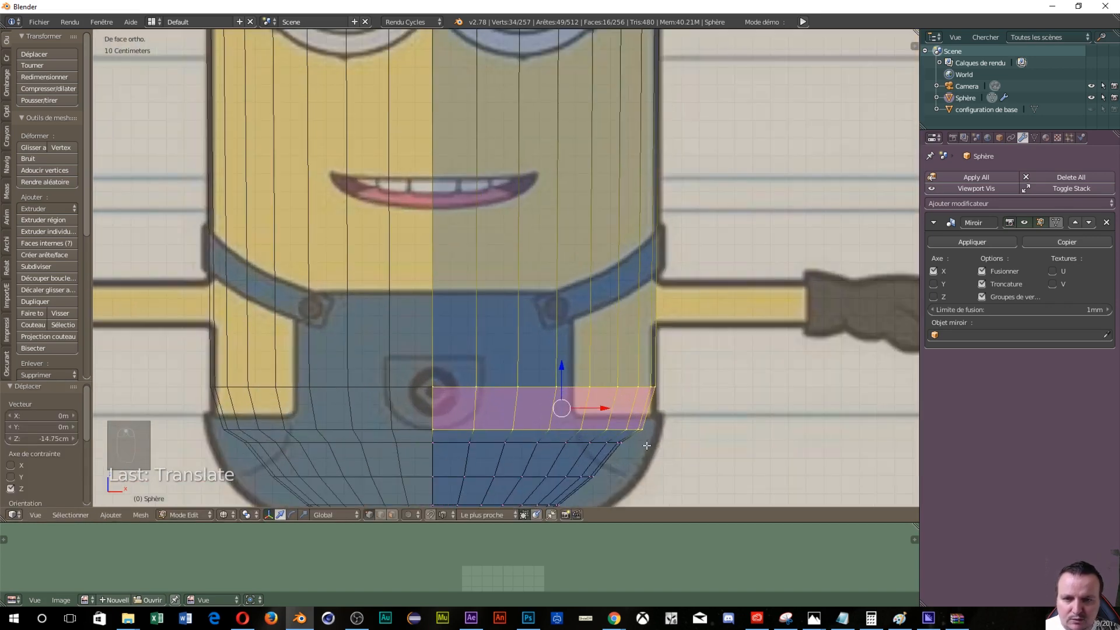
shift+middle_drag(606, 457, 580, 264)
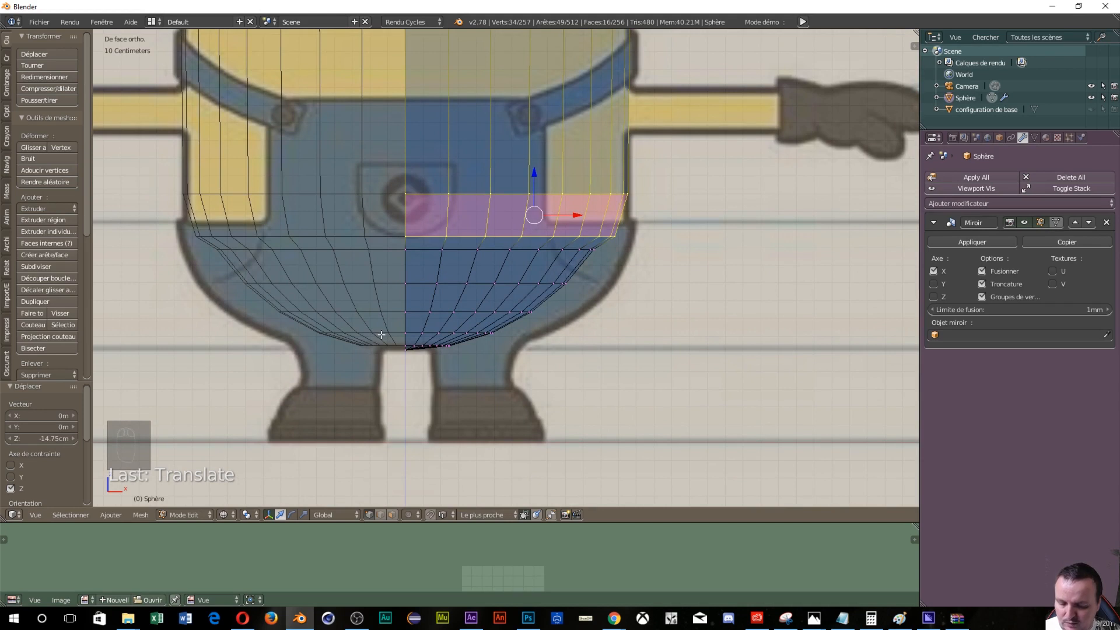
key(a)
key(b)
drag(381, 331, 470, 360)
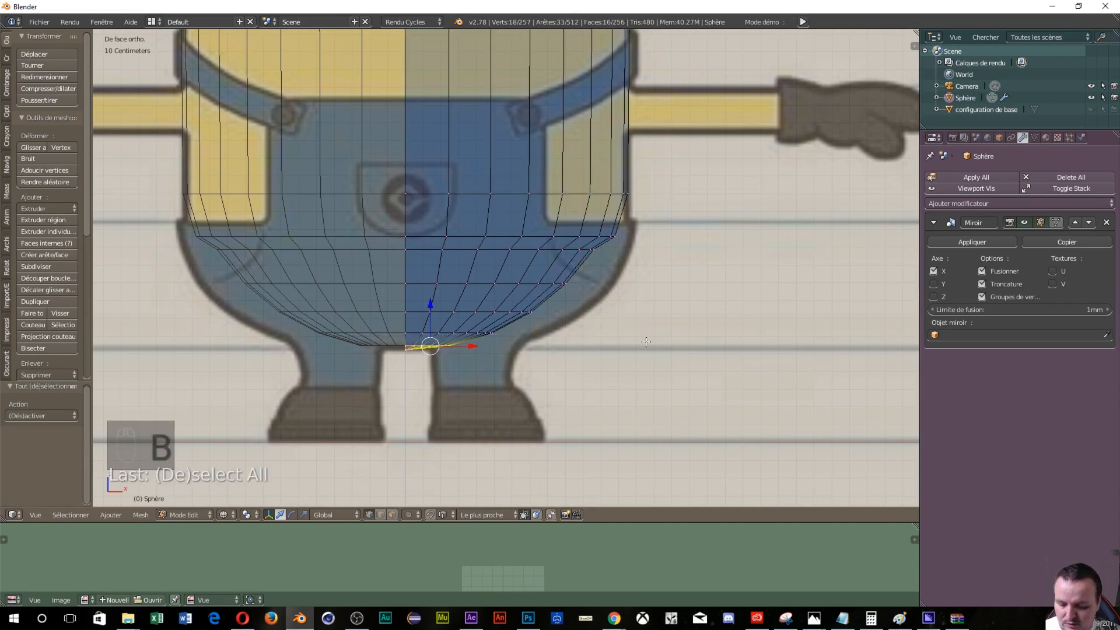
key(s)
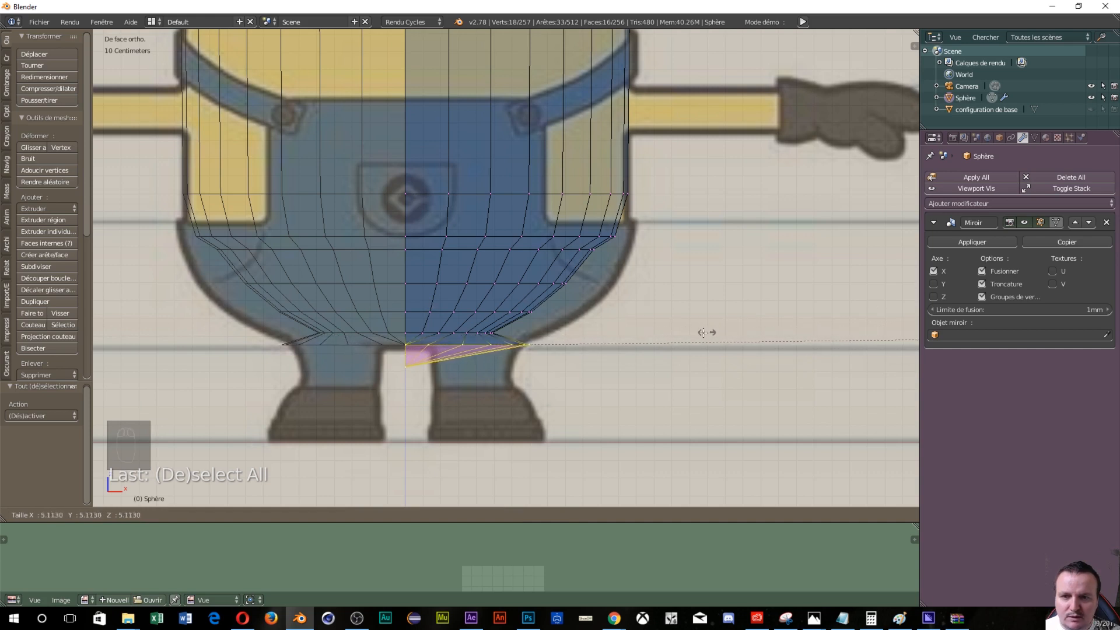
right_click(563, 343)
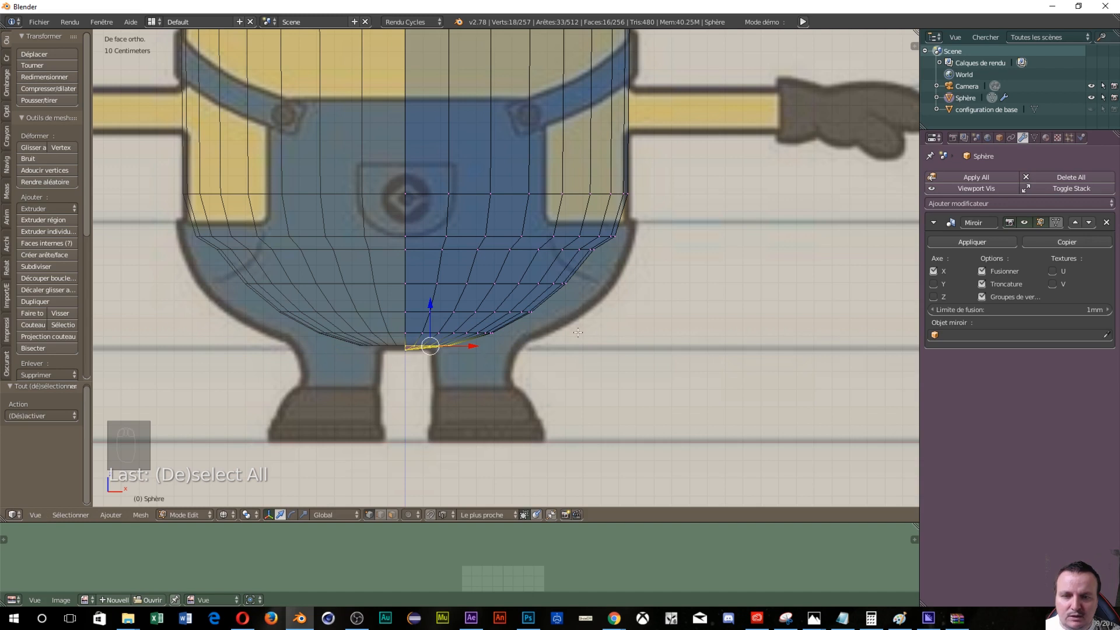
Step: Split the 3D view into a front and a right orthographic view side by side, hiding the tool shelf in the right-side view
scroll(579, 332, down, 4)
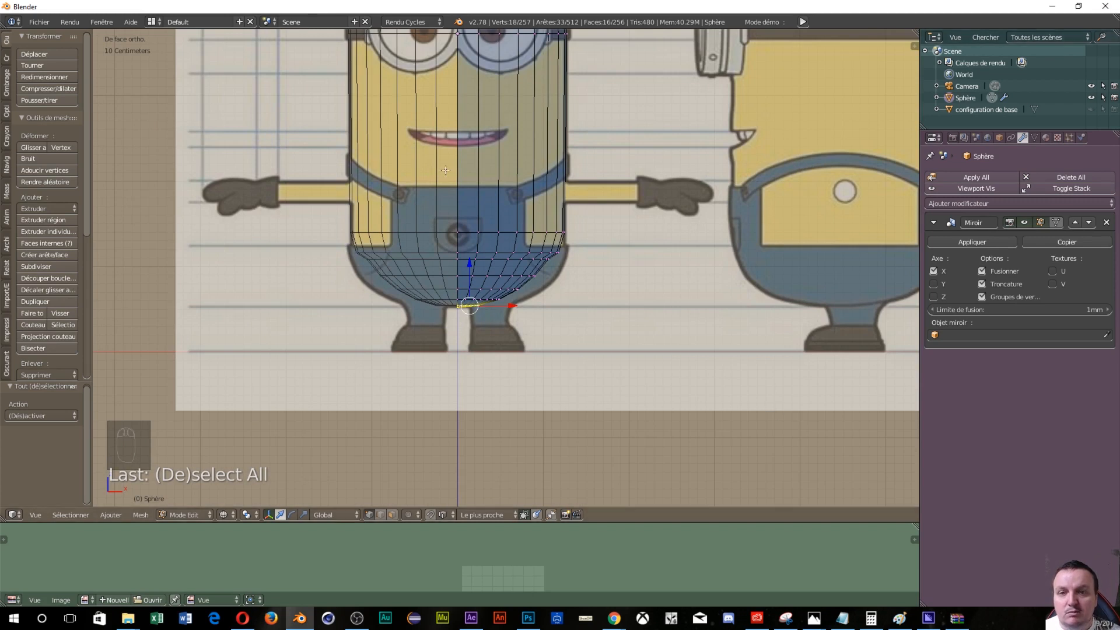
key(KP_1)
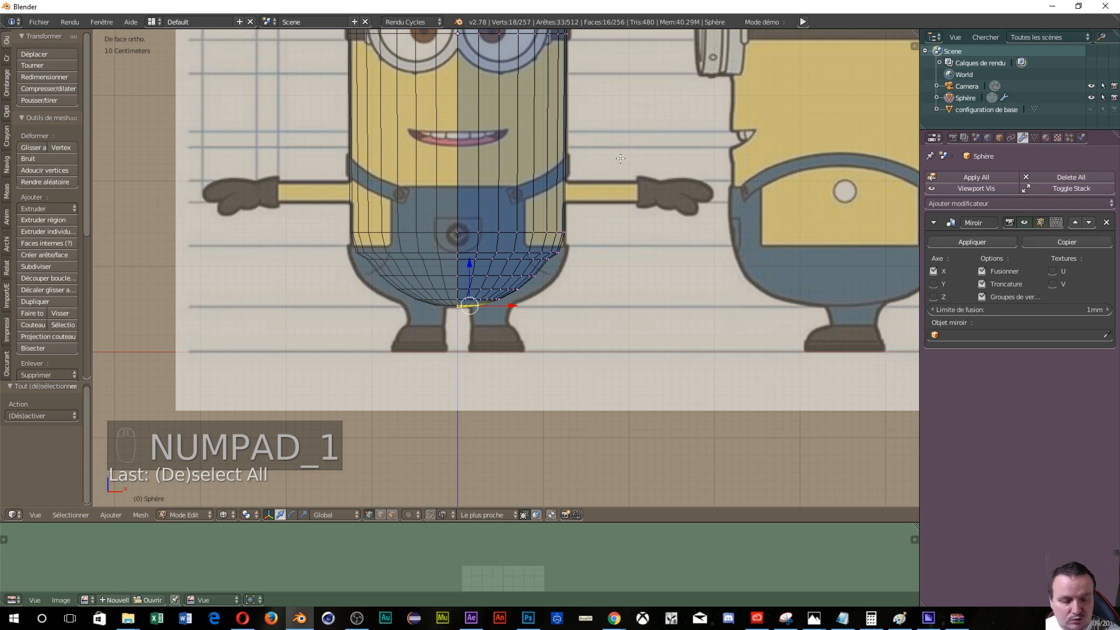
key(KP_1)
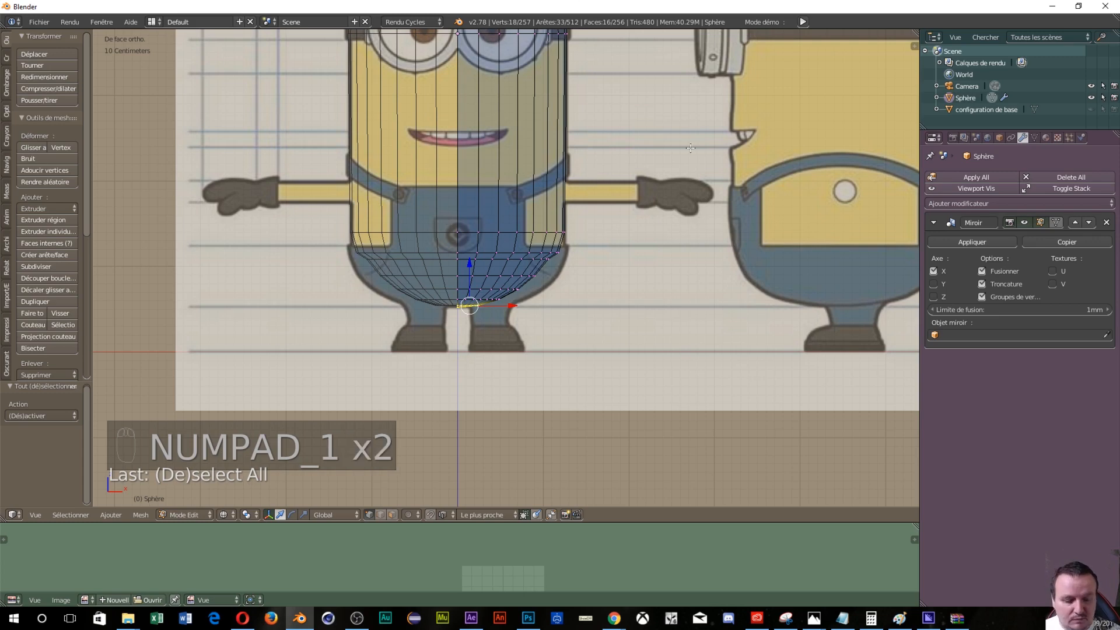
key(KP_3)
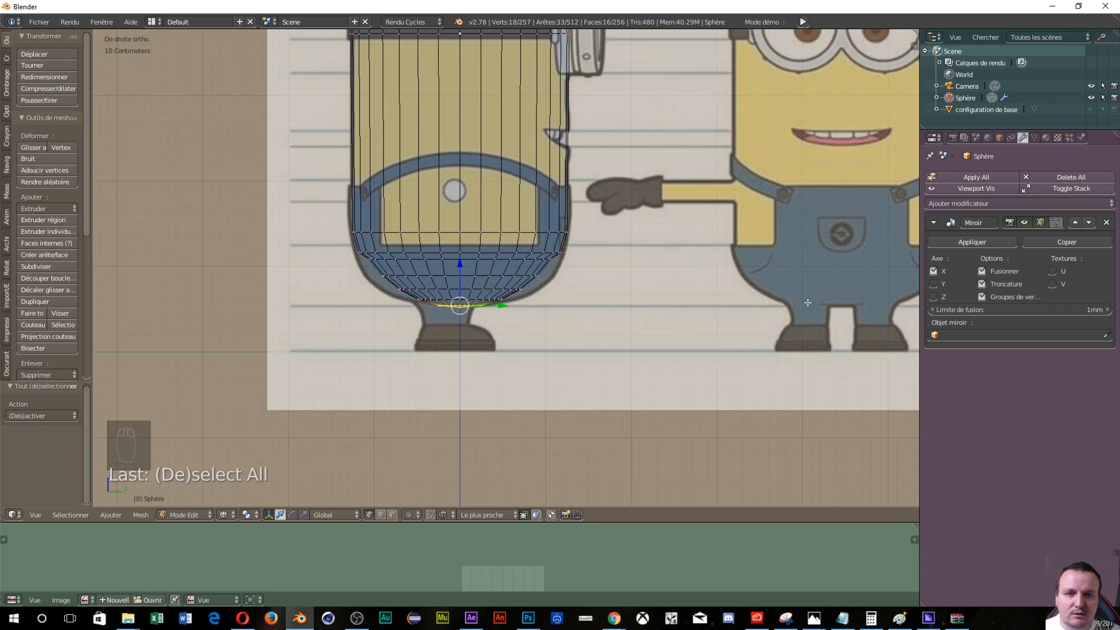
scroll(469, 308, up, 4)
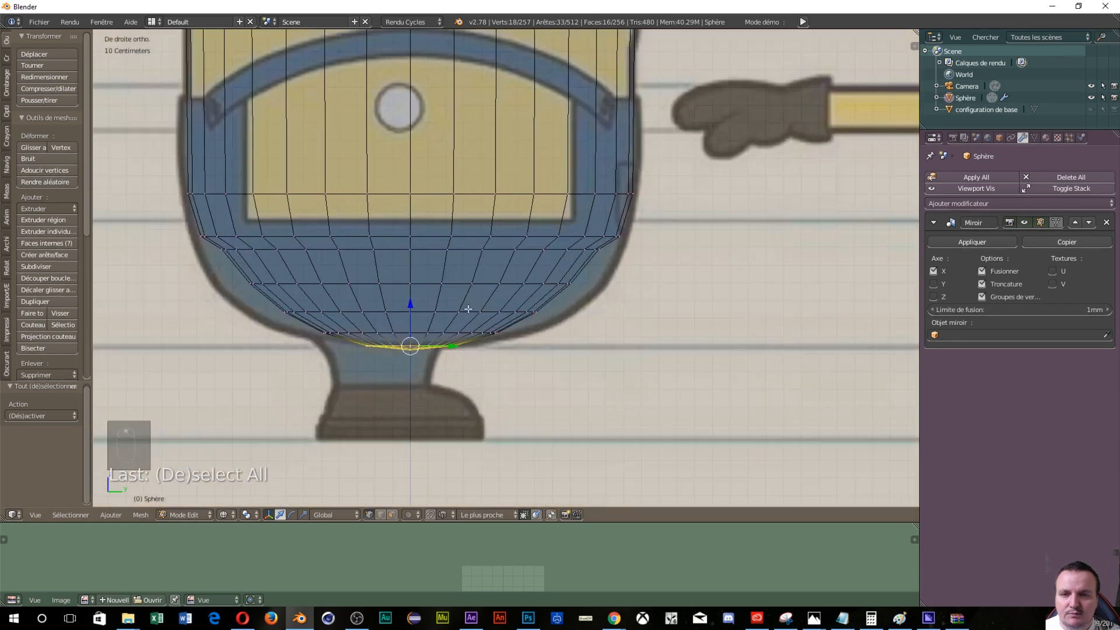
scroll(469, 310, down, 5)
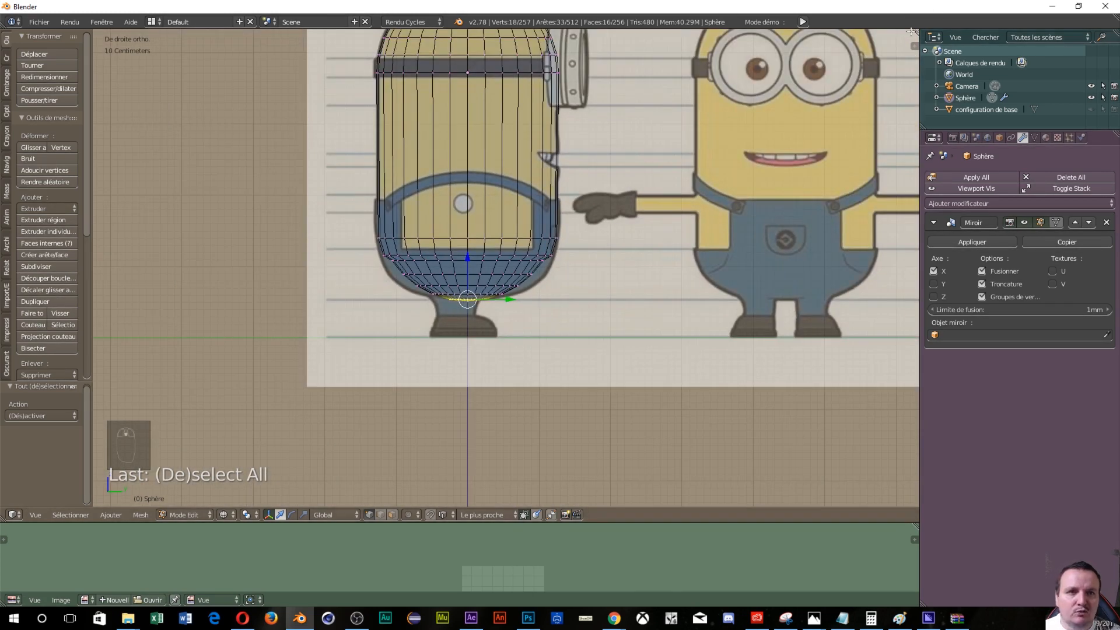
drag(911, 32, 514, 52)
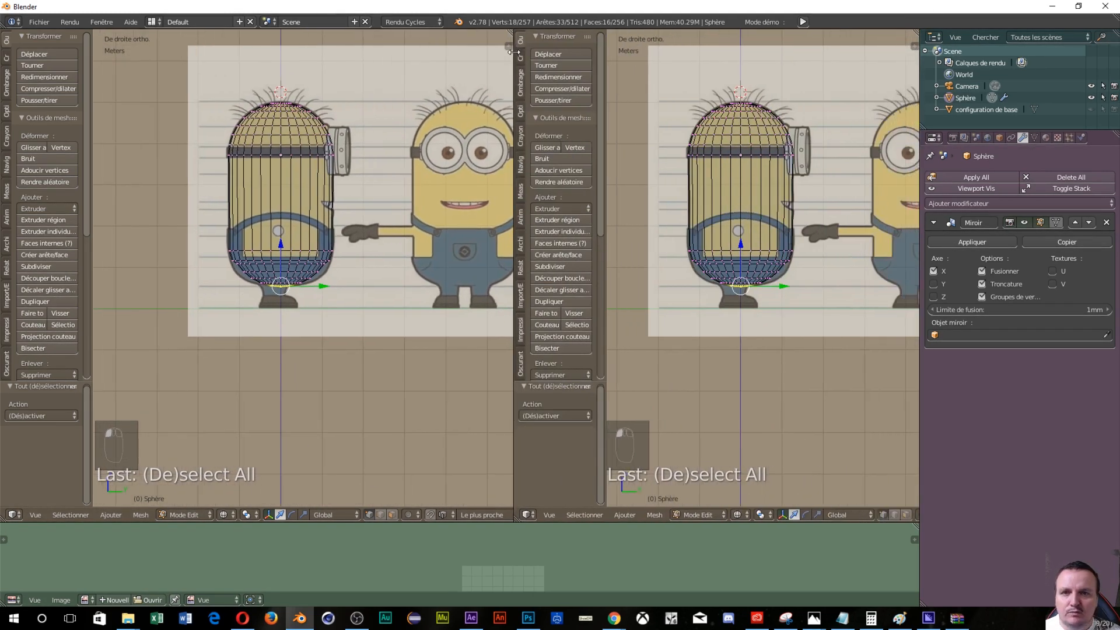
key(t)
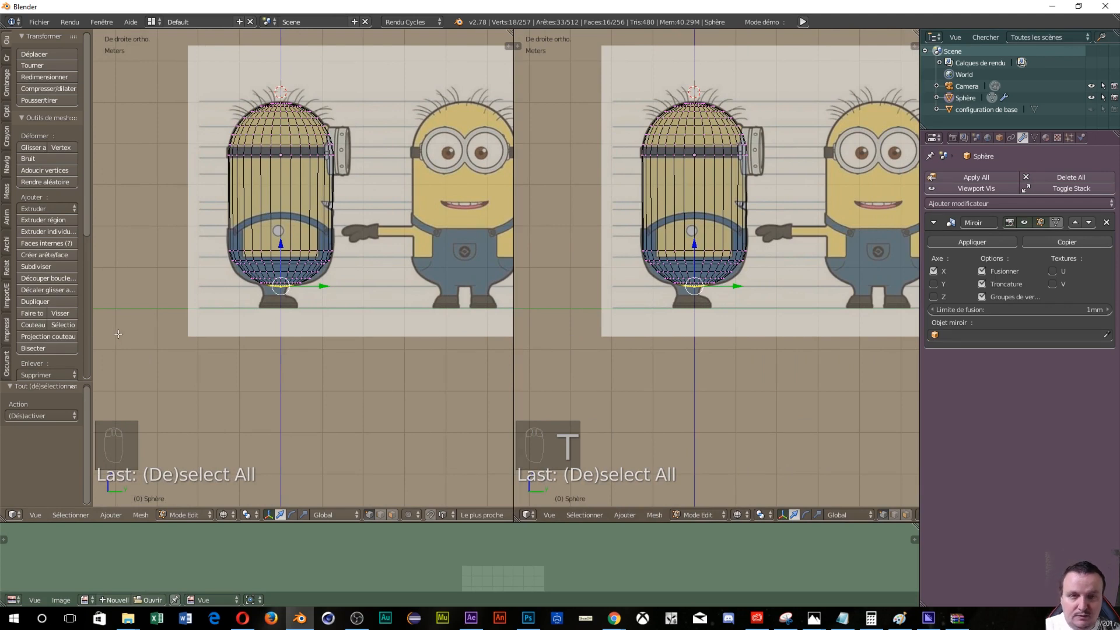
key(KP_1)
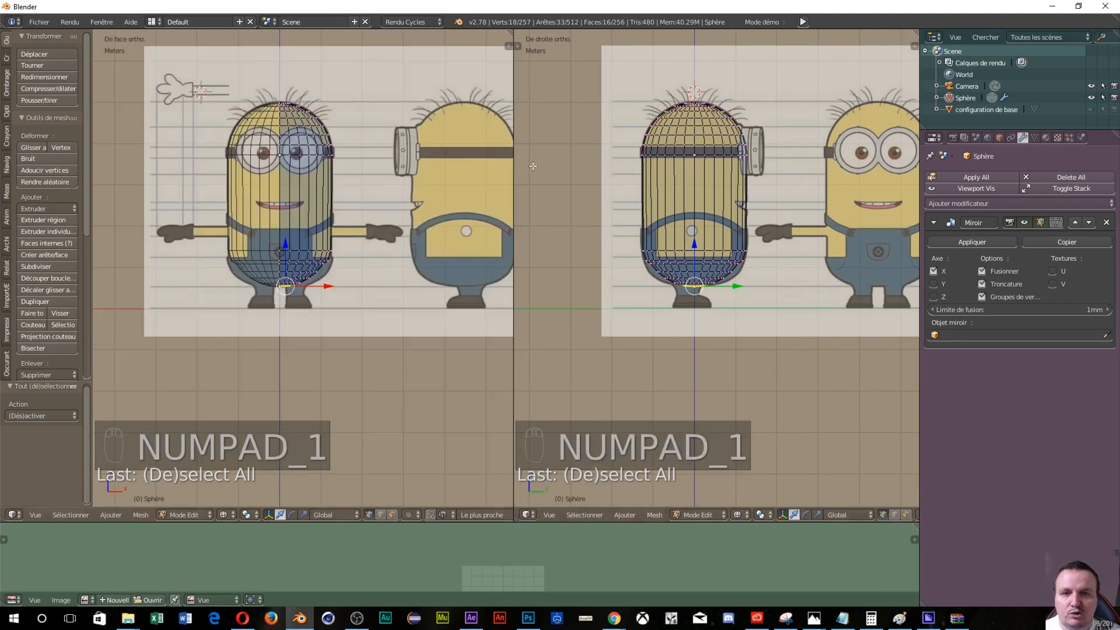
scroll(365, 343, up, 4)
scroll(758, 293, up, 4)
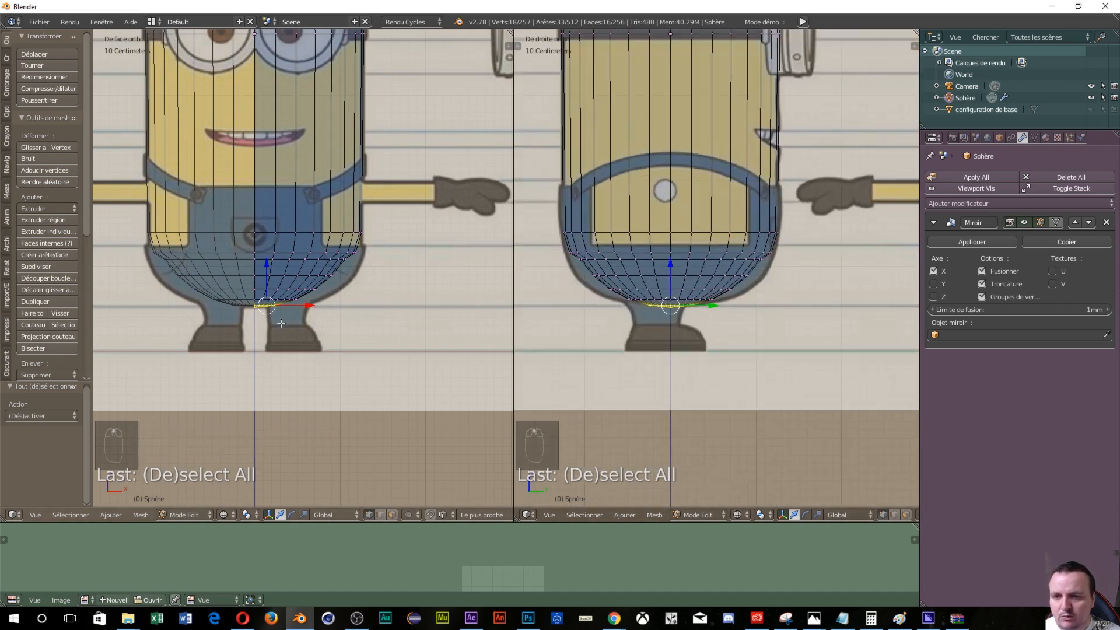
Step: Select the vertex ring just above the body's bottom pole, without the pole, and scale it uniformly by about 1.71
scroll(280, 323, up, 5)
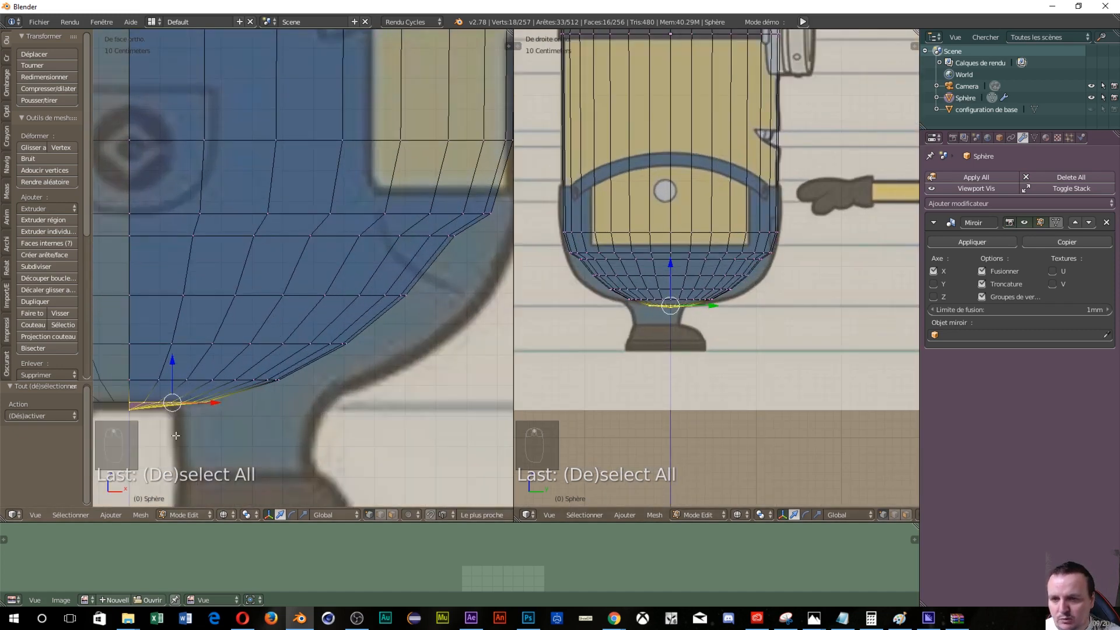
key(a)
key(b)
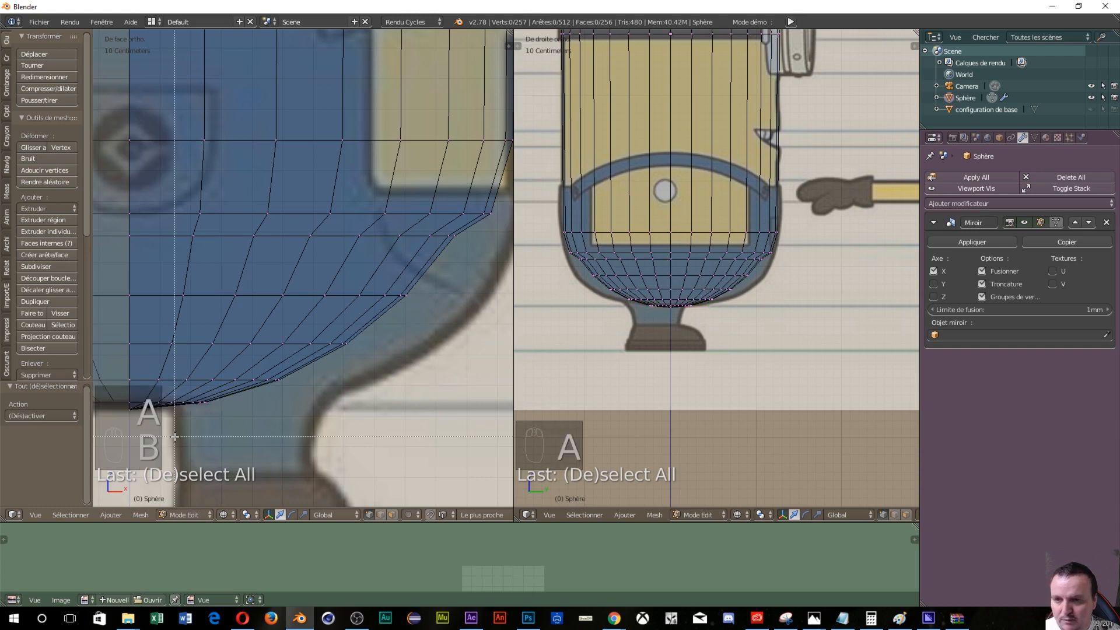
drag(119, 393, 229, 407)
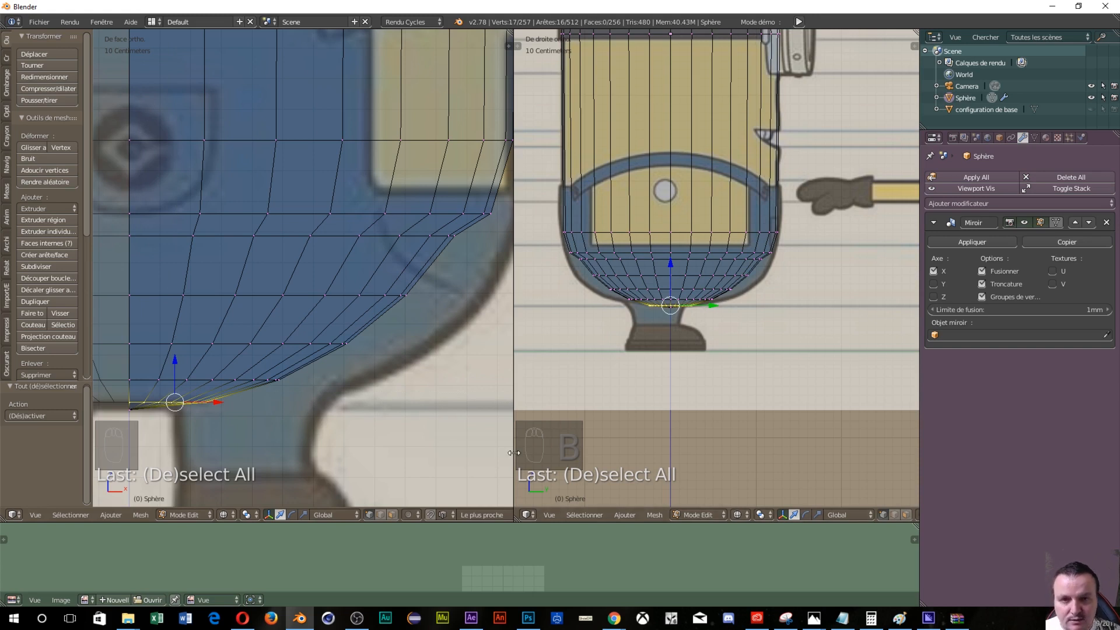
key(s)
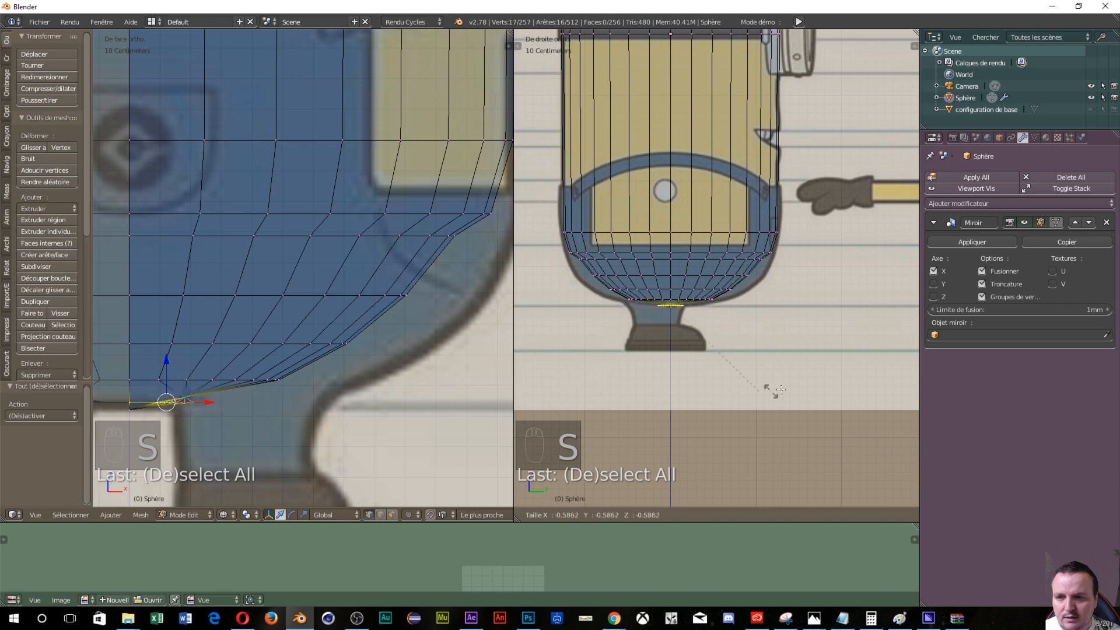
right_click(563, 343)
key(s)
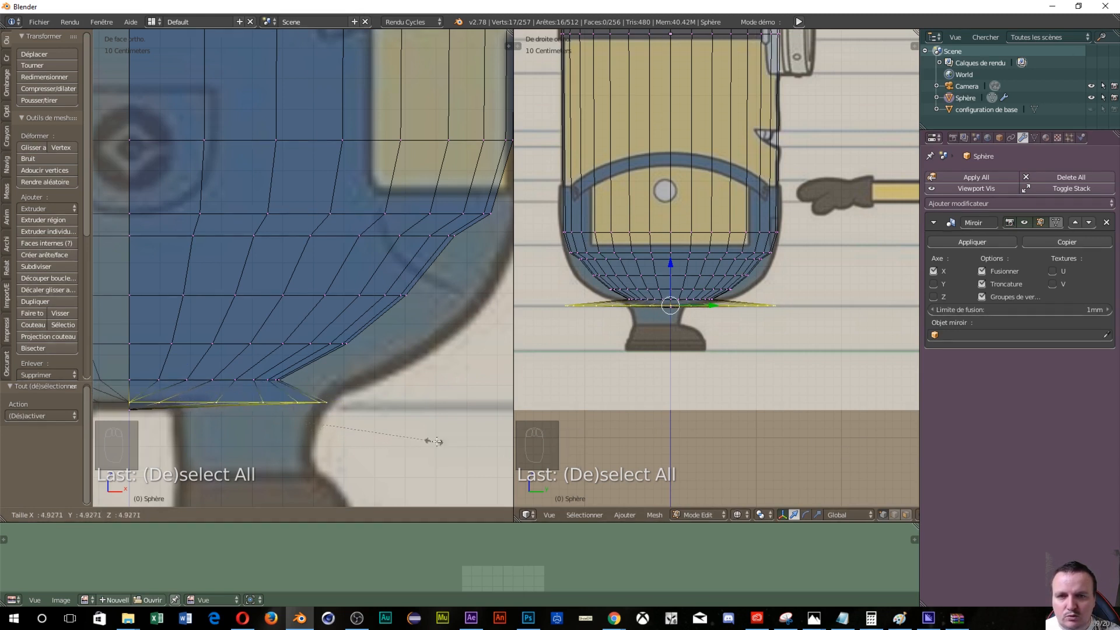
click(260, 370)
Step: Scale the bottom vertex ring along X by about 3.08 to reach the leg's outer edge in the front reference
key(s)
key(x)
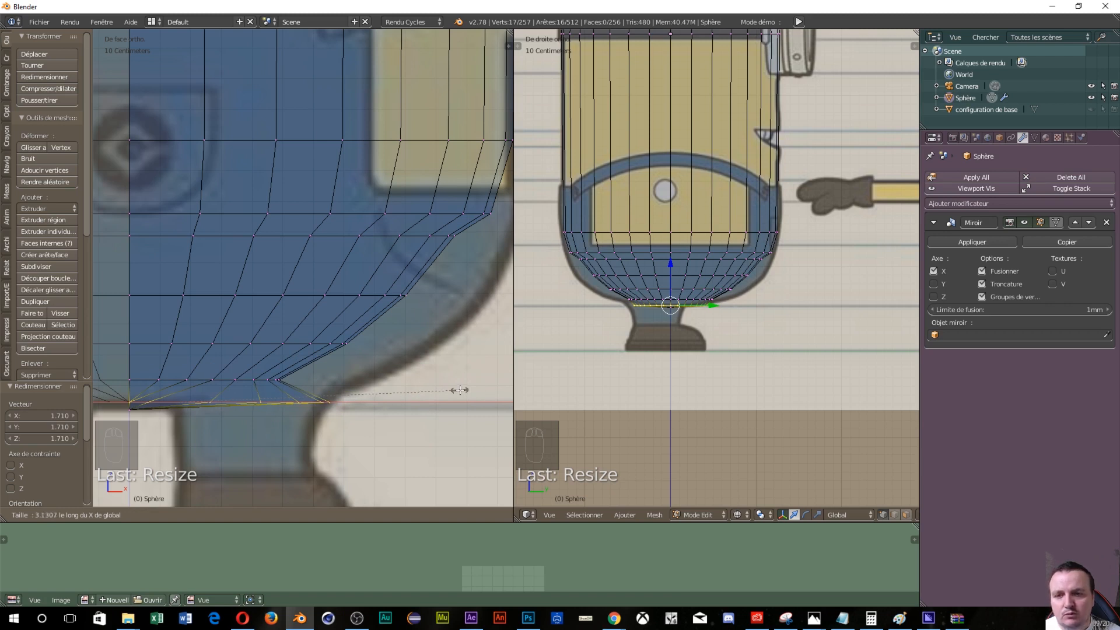
click(455, 393)
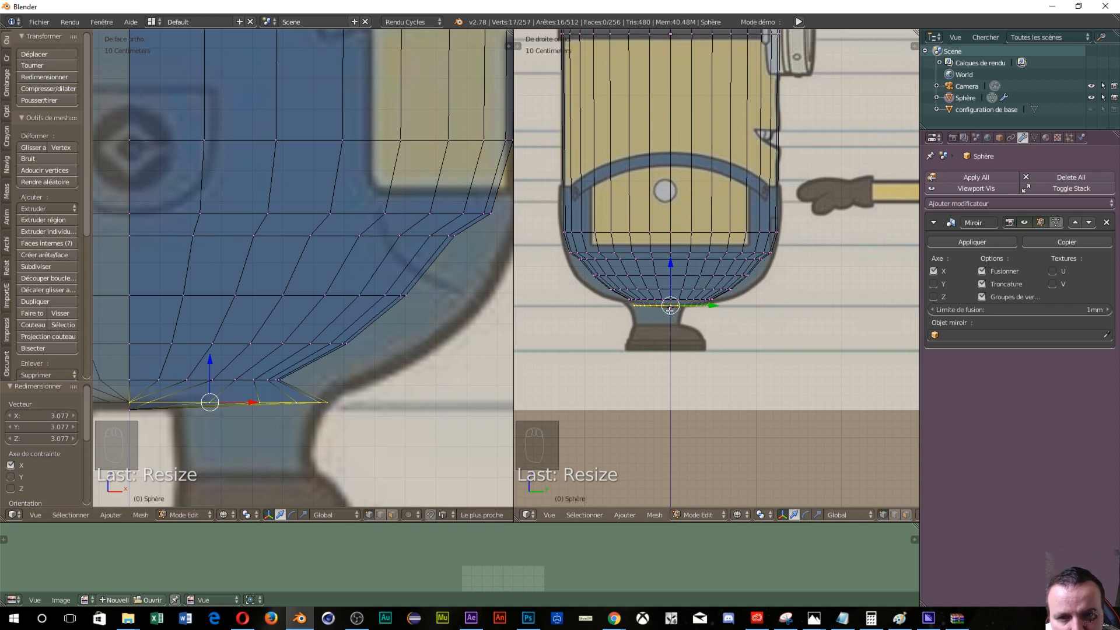
scroll(675, 319, up, 3)
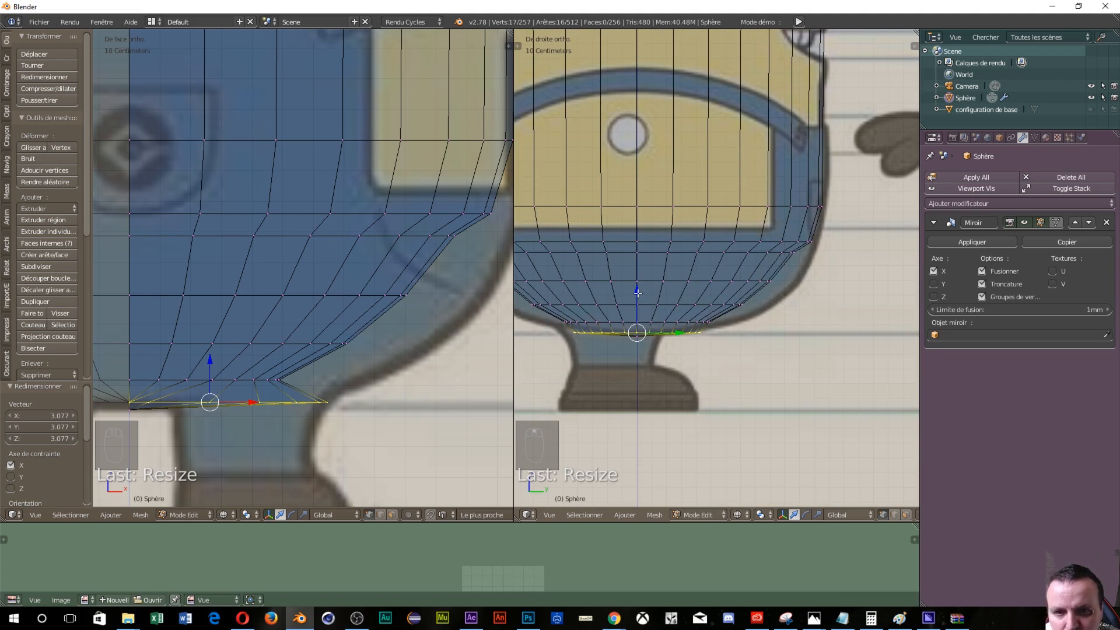
Step: Raise the selected bottom vertex ring about 4.7 cm along Z and scale it along Y by about 1.25
drag(636, 291, 636, 284)
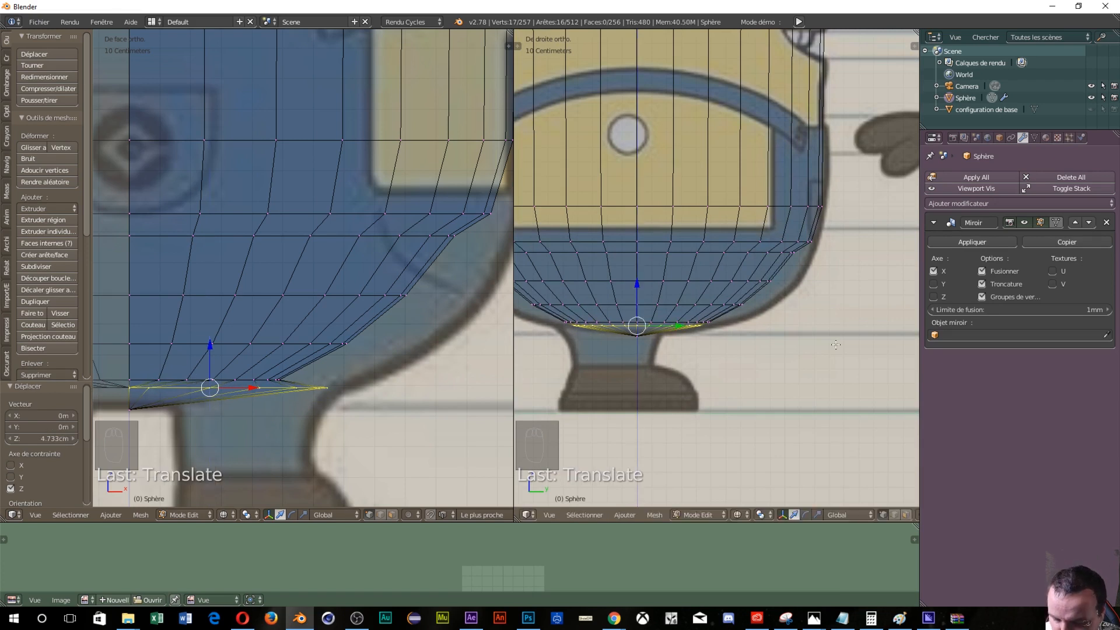
key(s)
key(y)
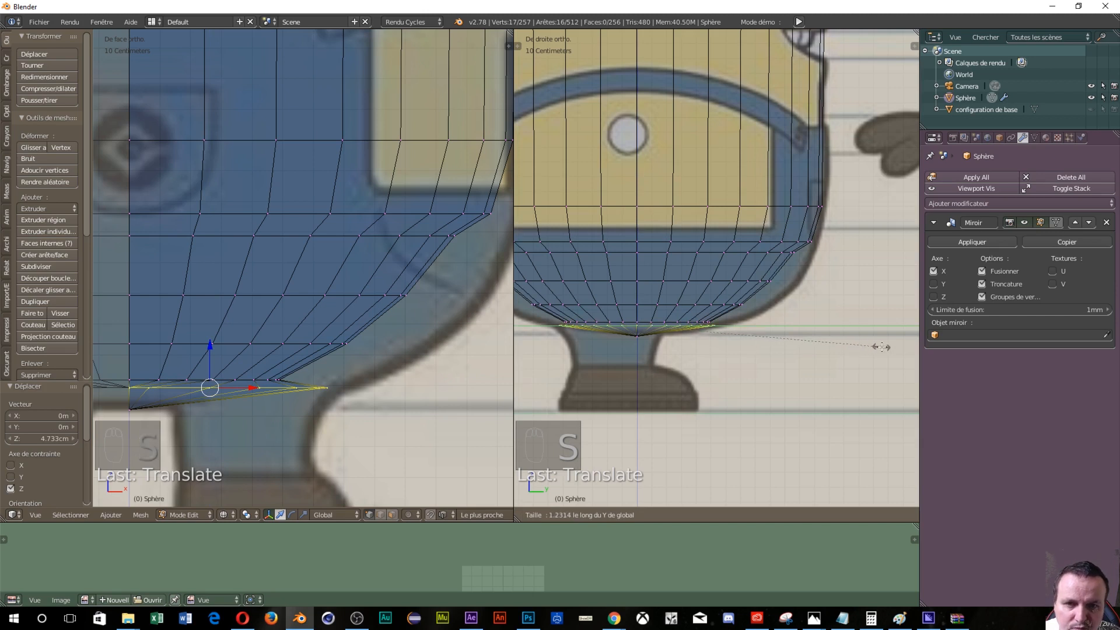
click(886, 345)
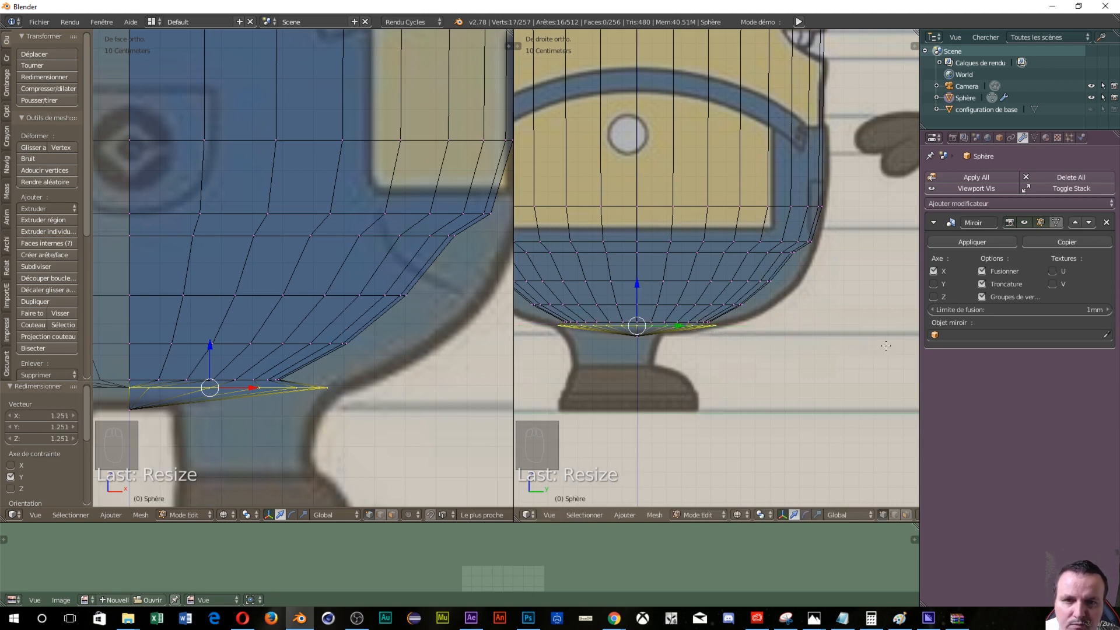
Step: Select the second vertex ring above the bottom pole and scale it by about 1.35 along Y and 2.69 along X to meet the reference outlines
key(a)
key(b)
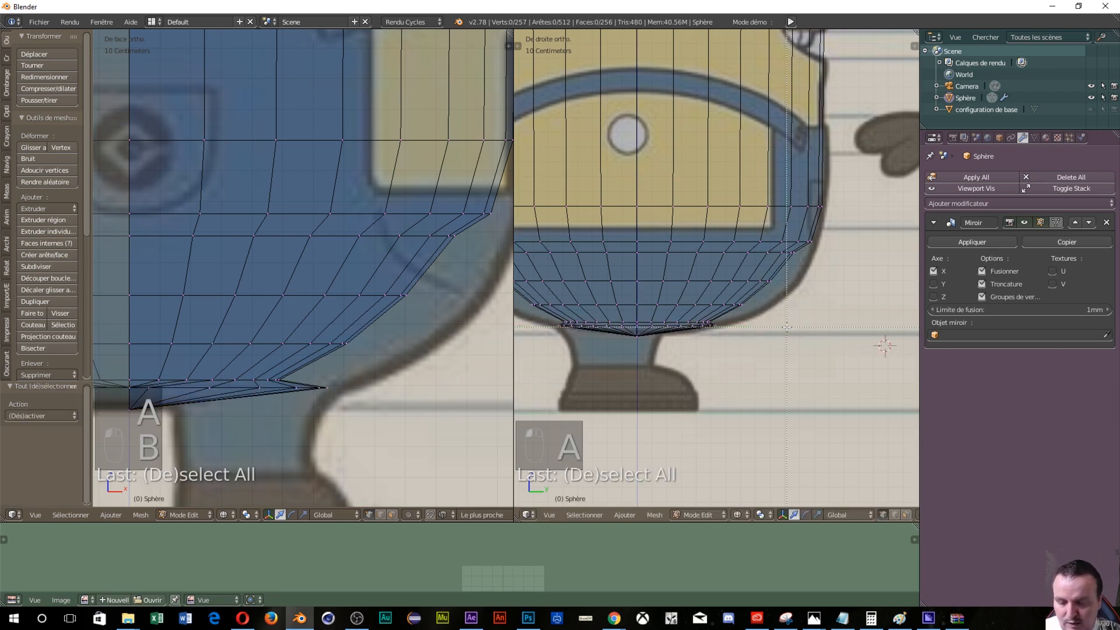
drag(782, 318, 516, 325)
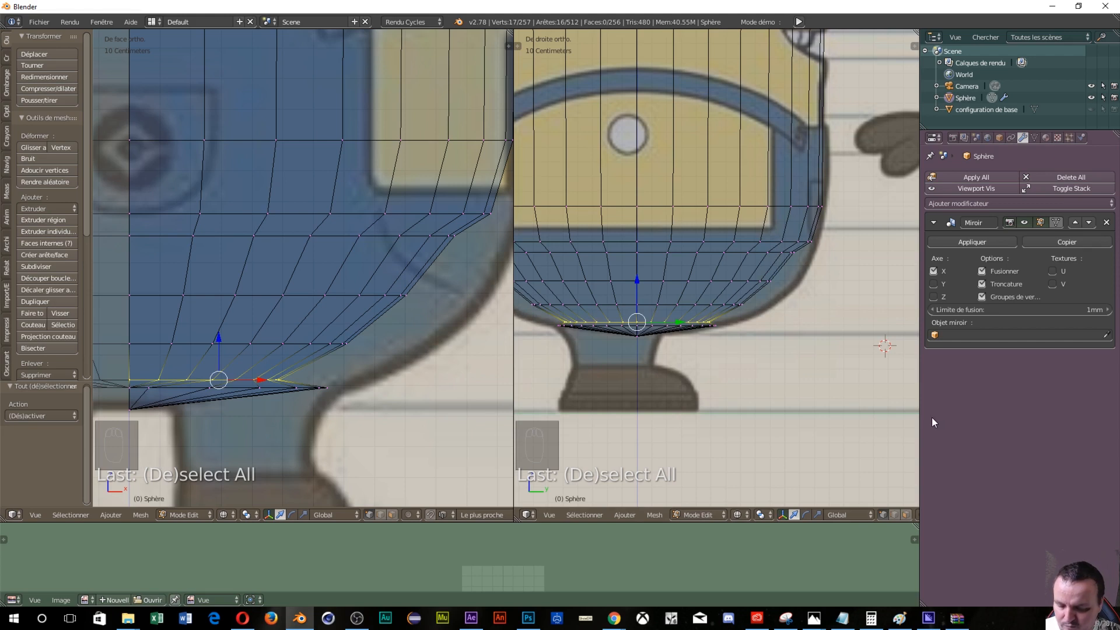
key(s)
key(y)
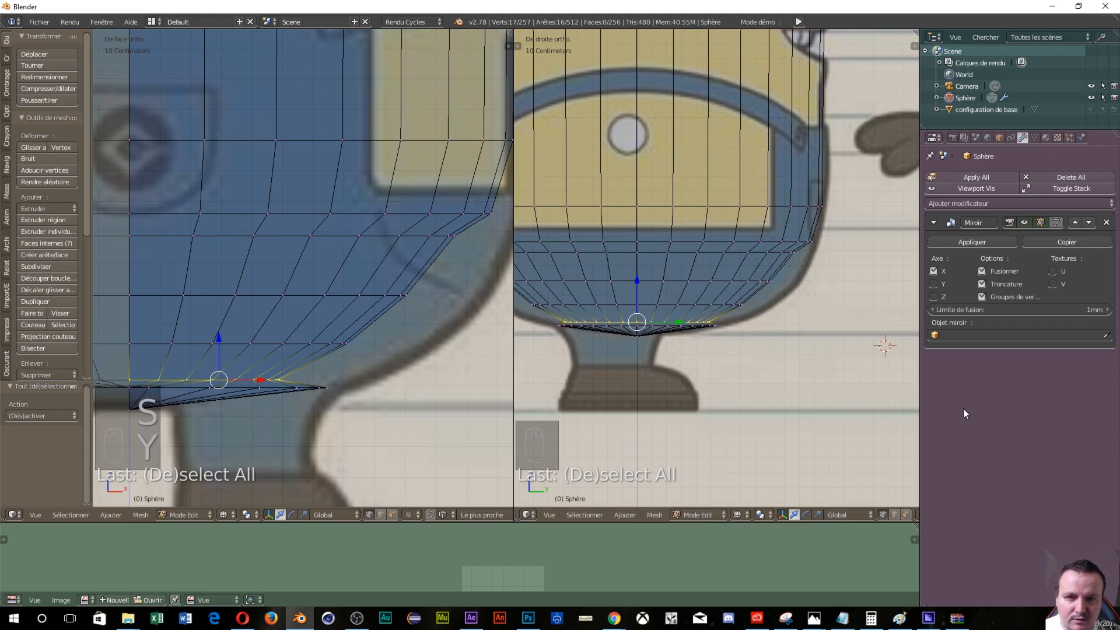
key(s)
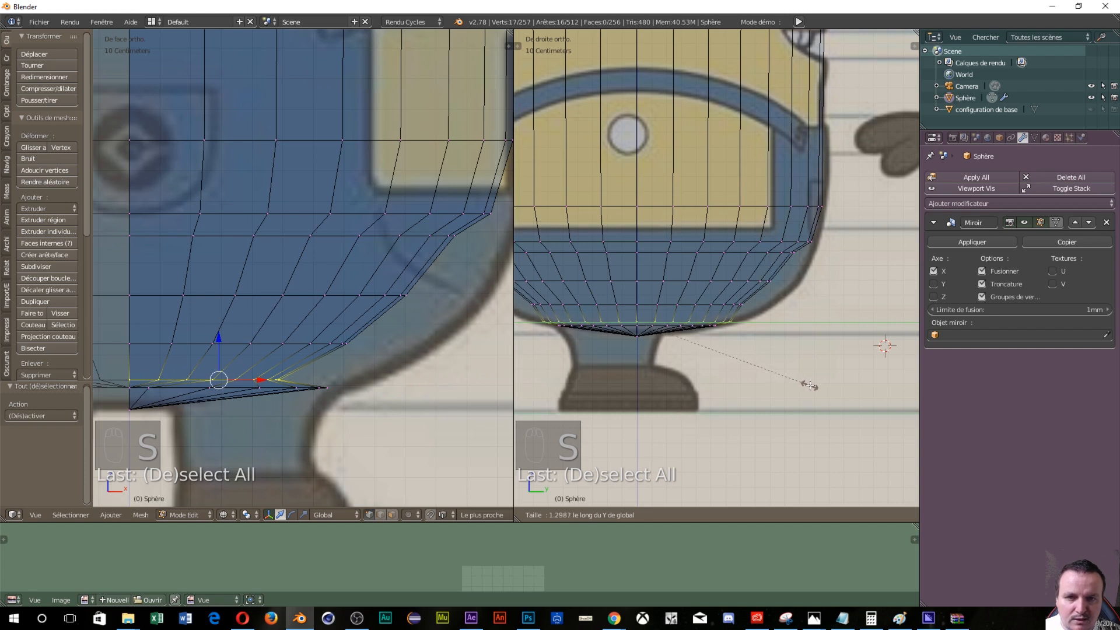
click(819, 386)
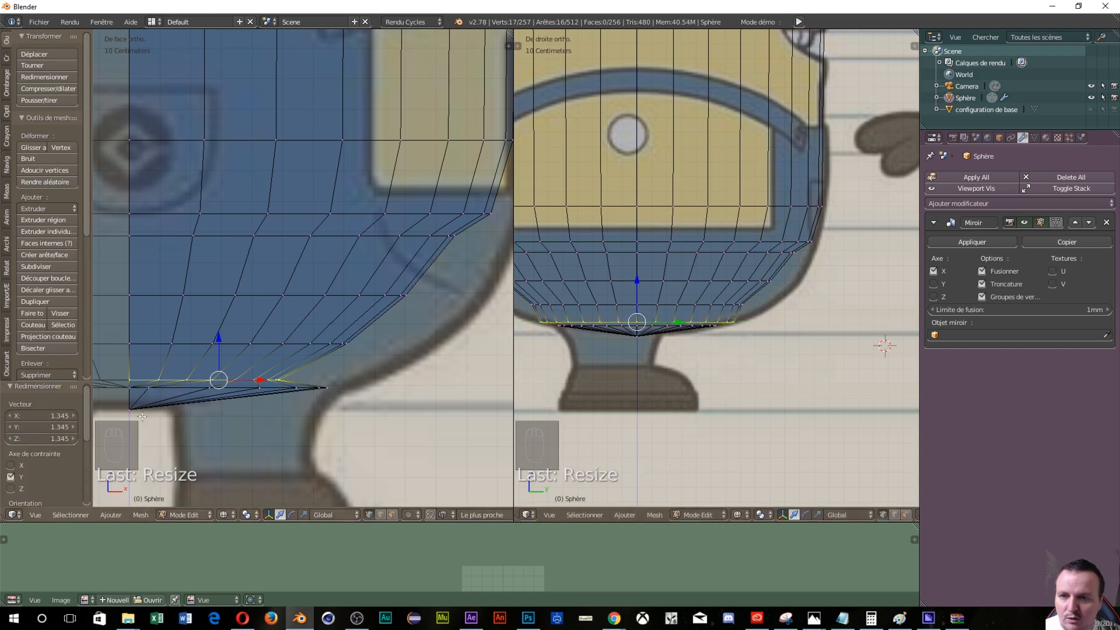
key(s)
key(x)
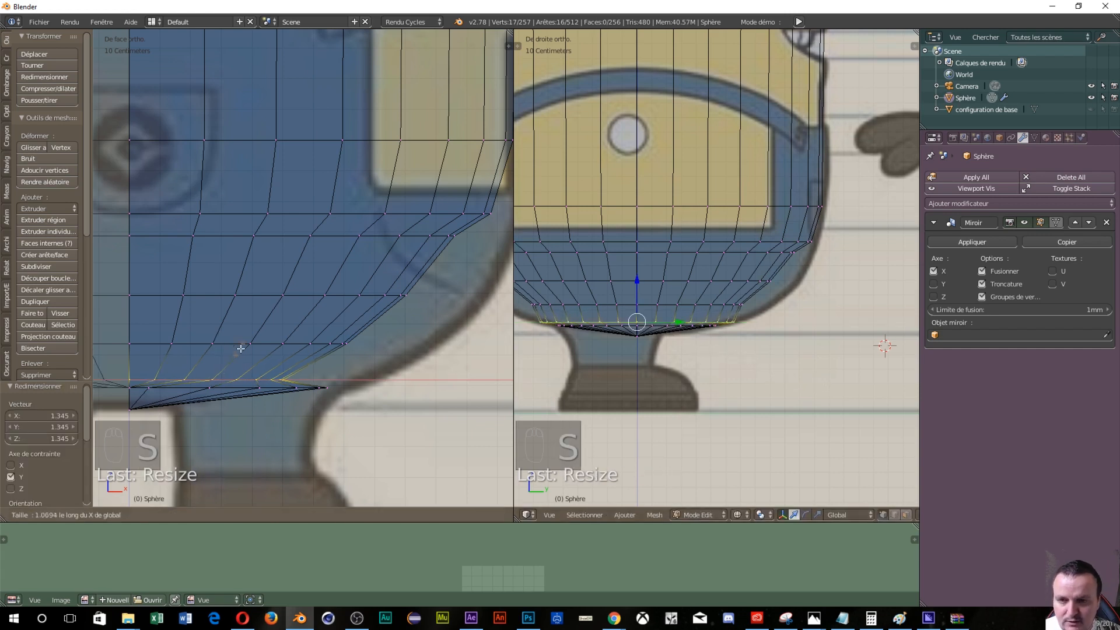
click(306, 358)
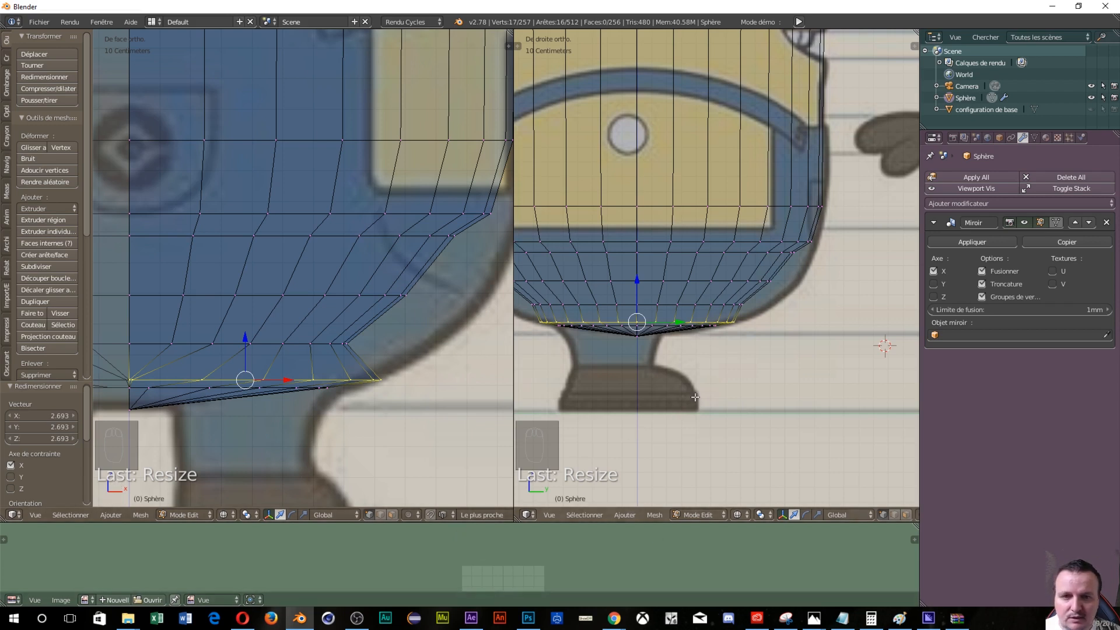
Step: Select the third vertex ring above the bottom pole and scale it along Y by about 1.3 toward the side reference outline
key(a)
key(b)
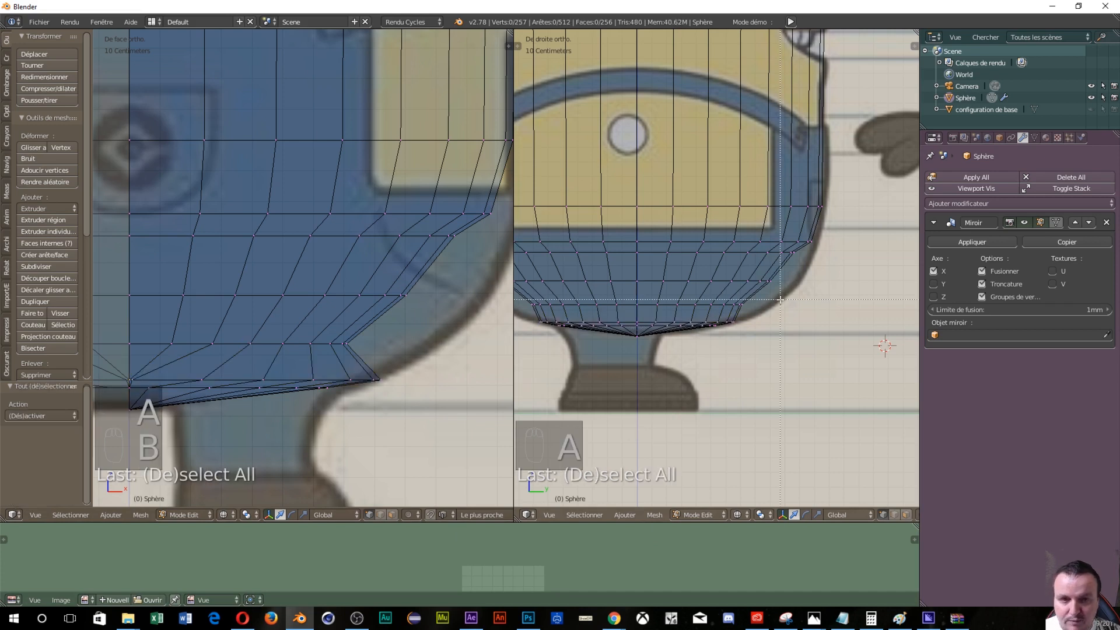
drag(780, 296, 516, 318)
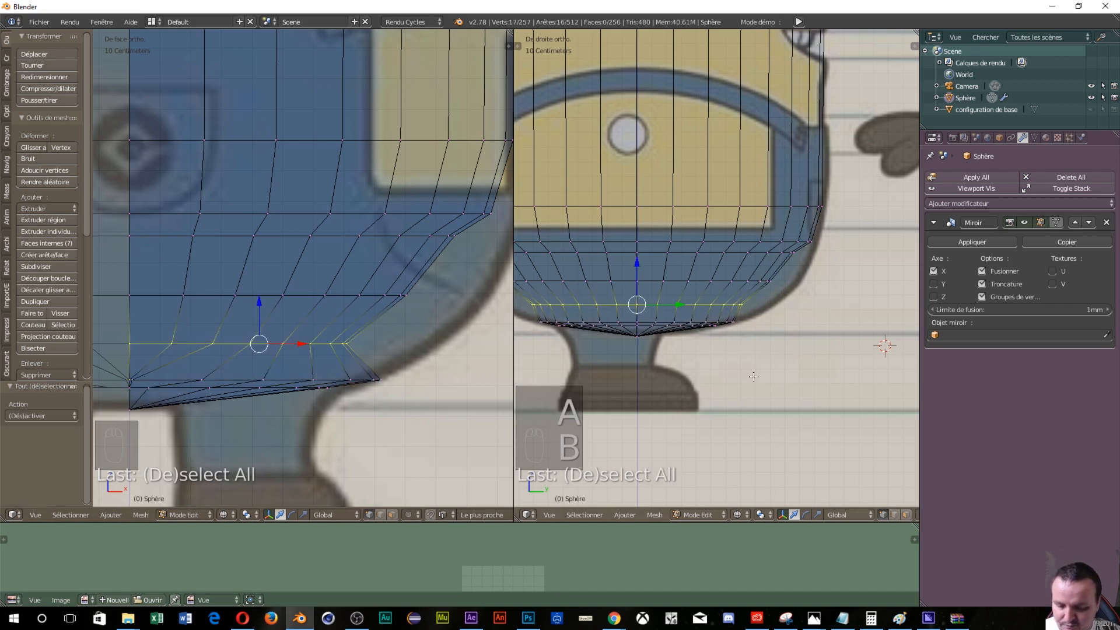
key(s)
key(y)
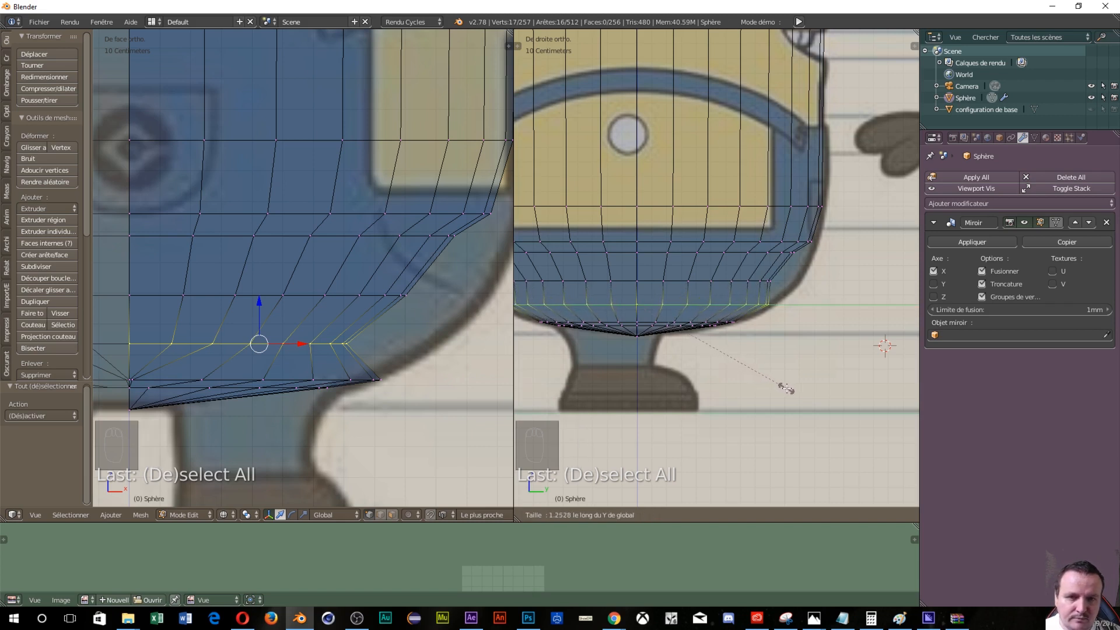
click(792, 388)
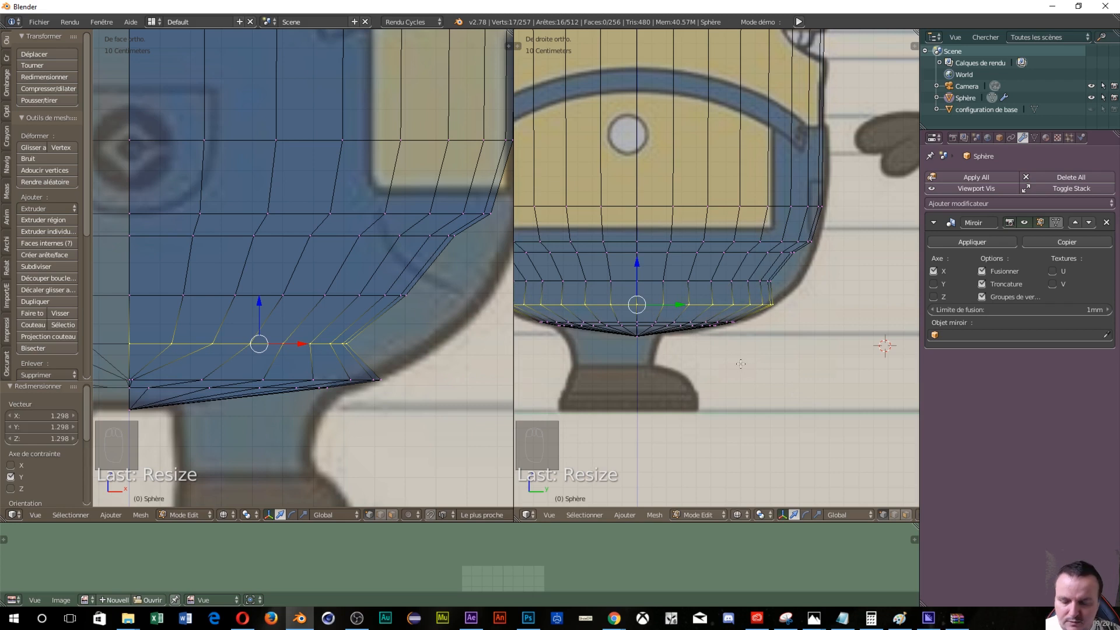
Step: Refine the third ring by scaling it a further 1.035 along Y and about 2.09 along X to follow the reference outlines
shift+middle_drag(741, 364, 782, 355)
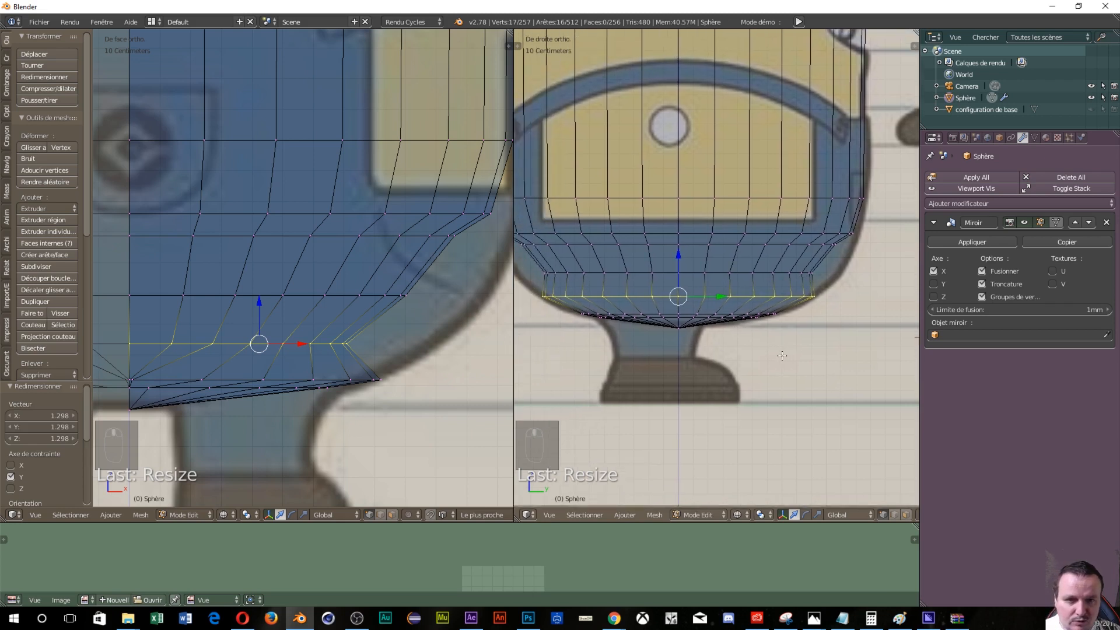
key(s)
key(y)
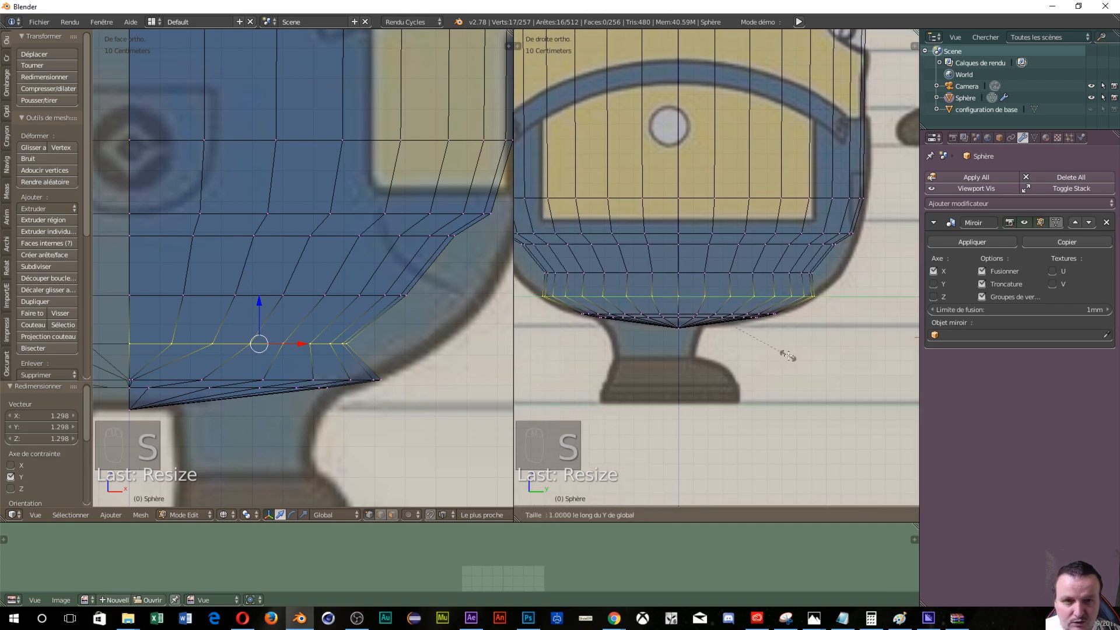
click(792, 356)
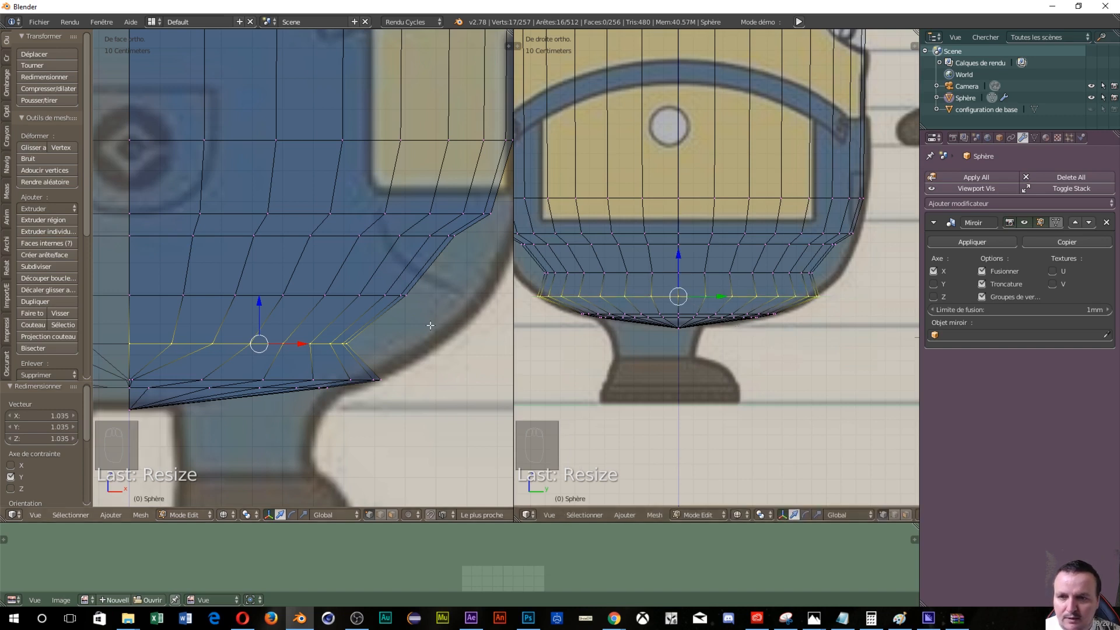
key(s)
key(x)
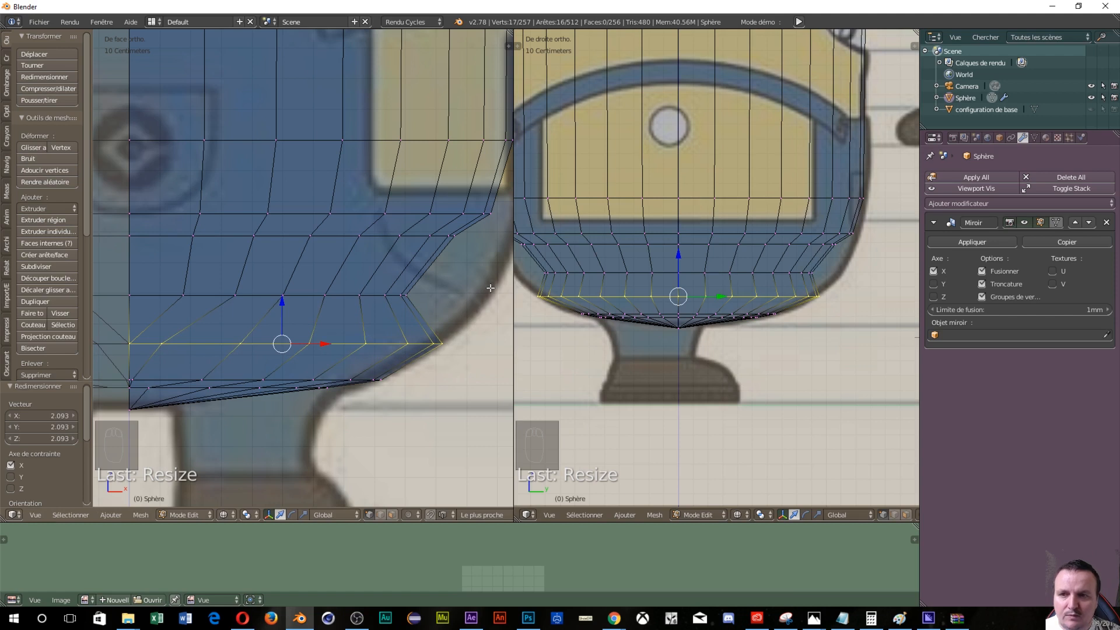
Step: Select the fourth vertex ring above the bottom pole and scale it by about 1.78 along X and 1.26 along Y to match the references
key(a)
key(b)
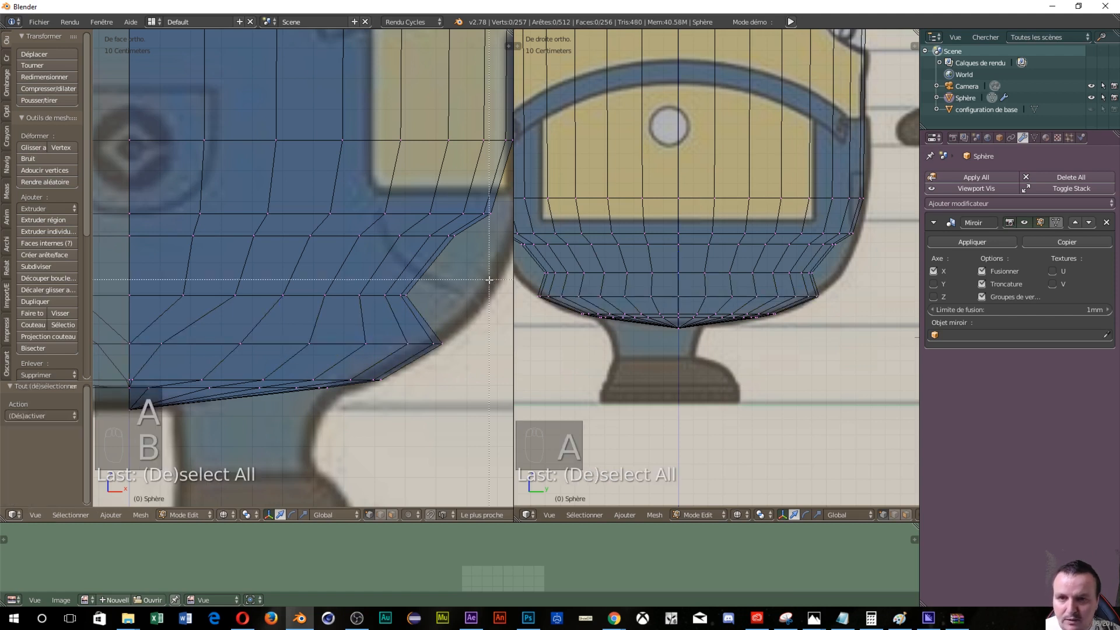
drag(489, 280, 164, 304)
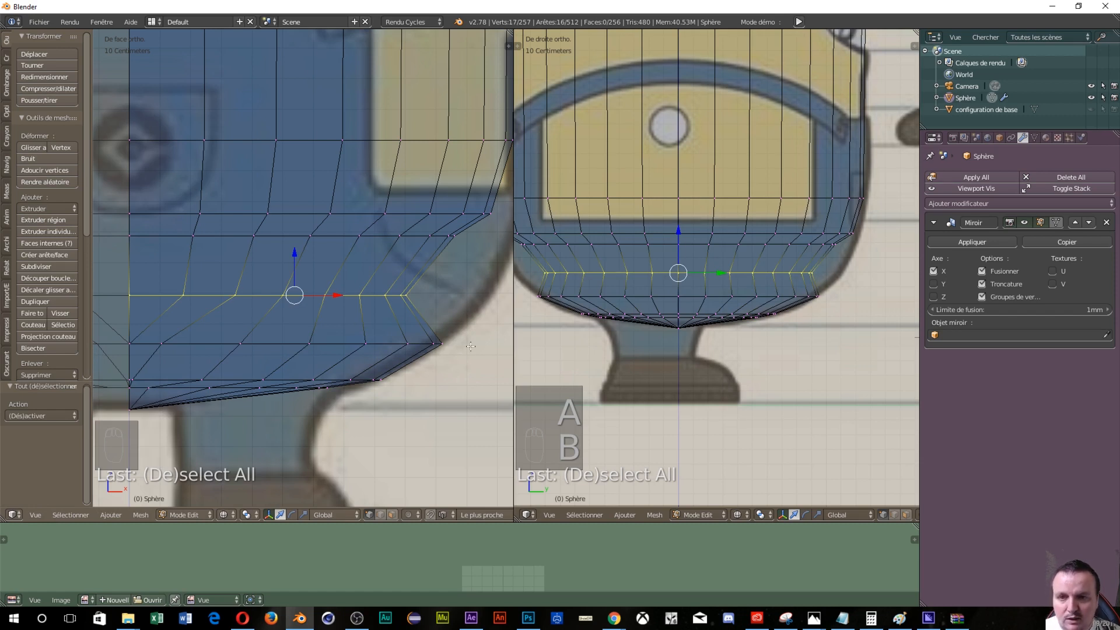
key(s)
key(x)
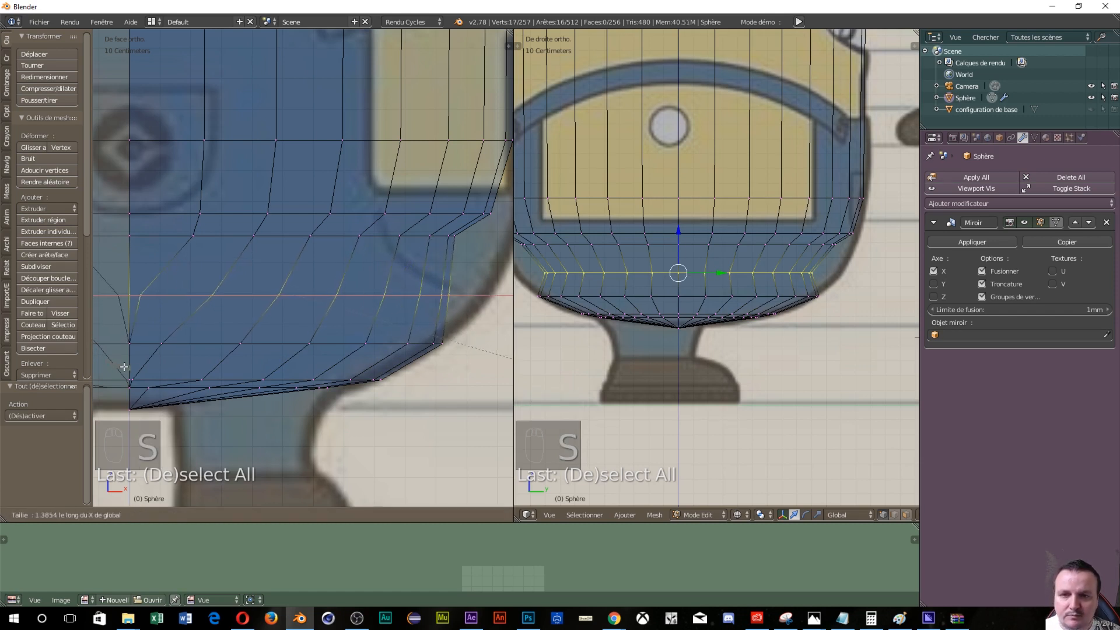
click(195, 369)
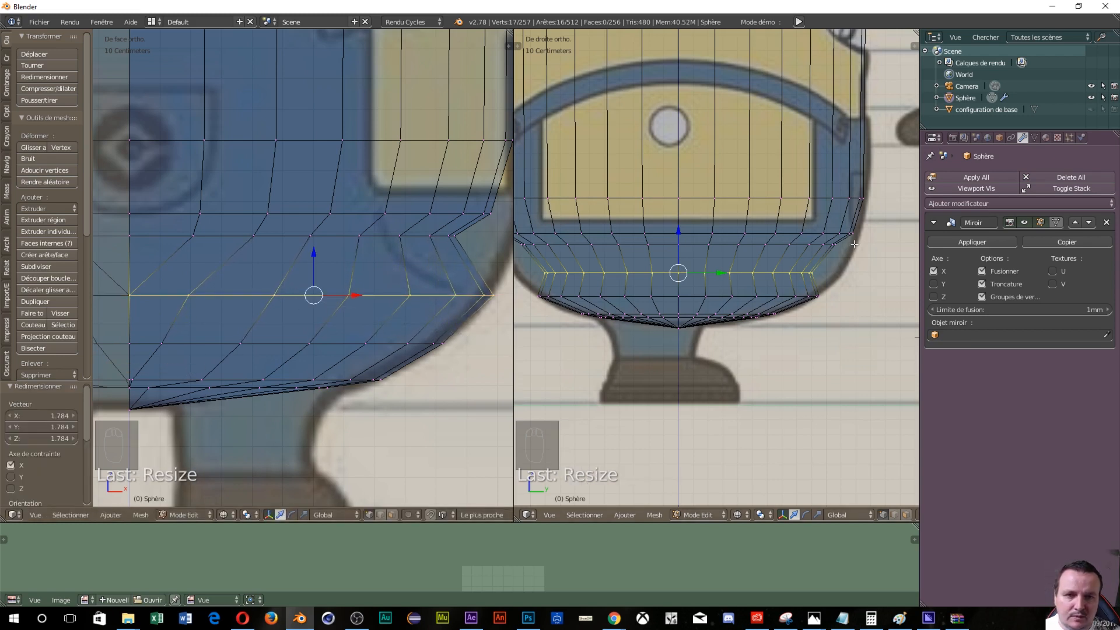
key(s)
key(y)
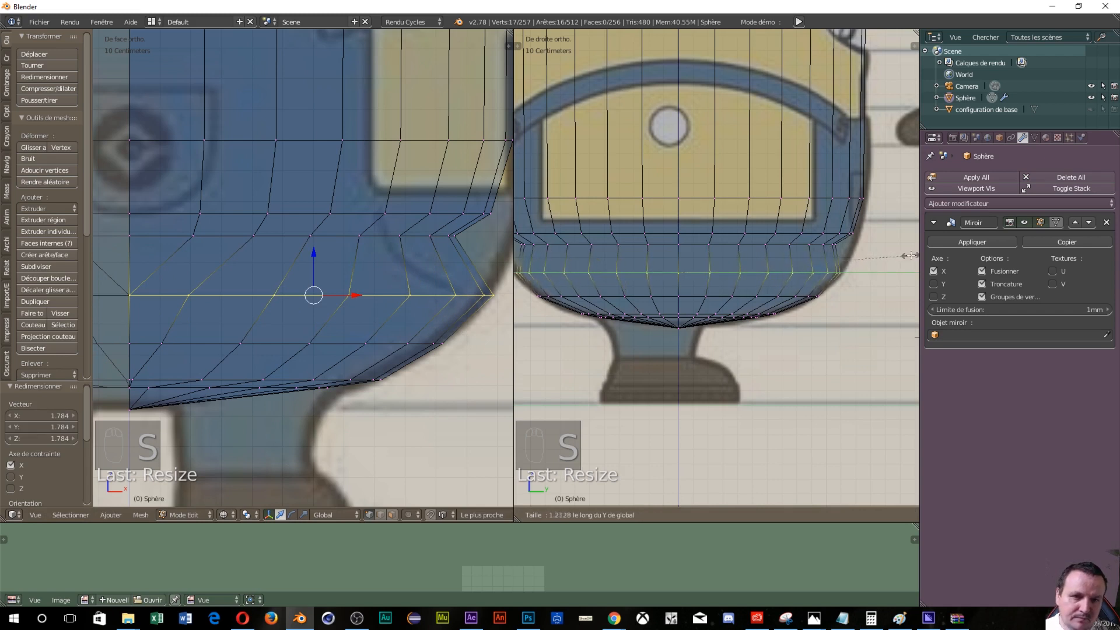
click(517, 255)
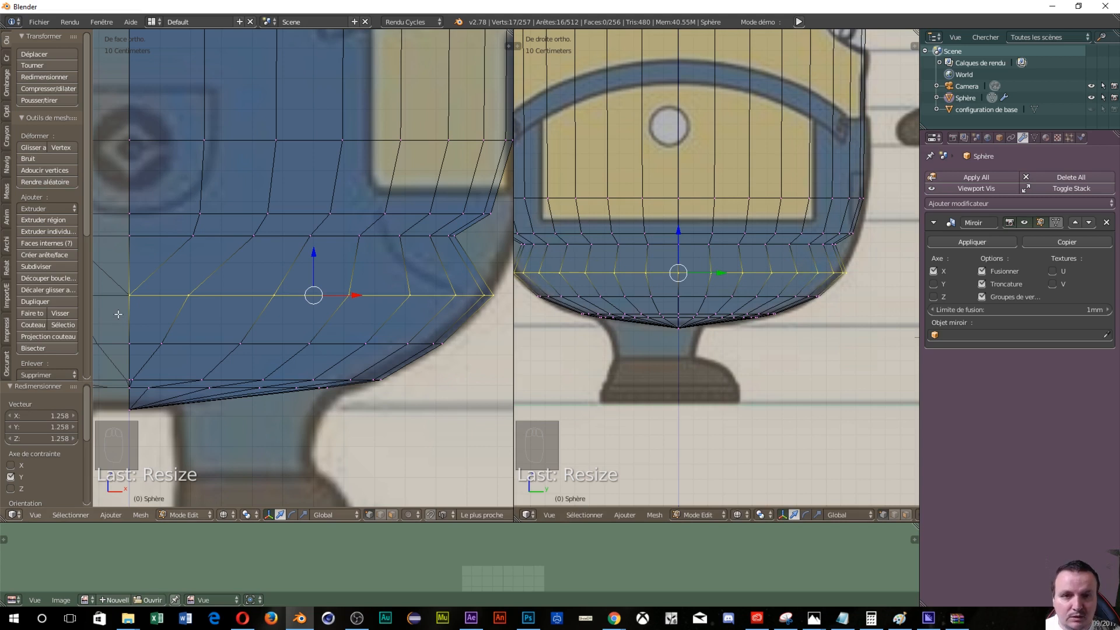
Step: Select the fifth vertex ring above the bottom pole and scale it by about 1.14 along Y and 1.51 along X to match the references
shift+middle_drag(732, 315, 730, 387)
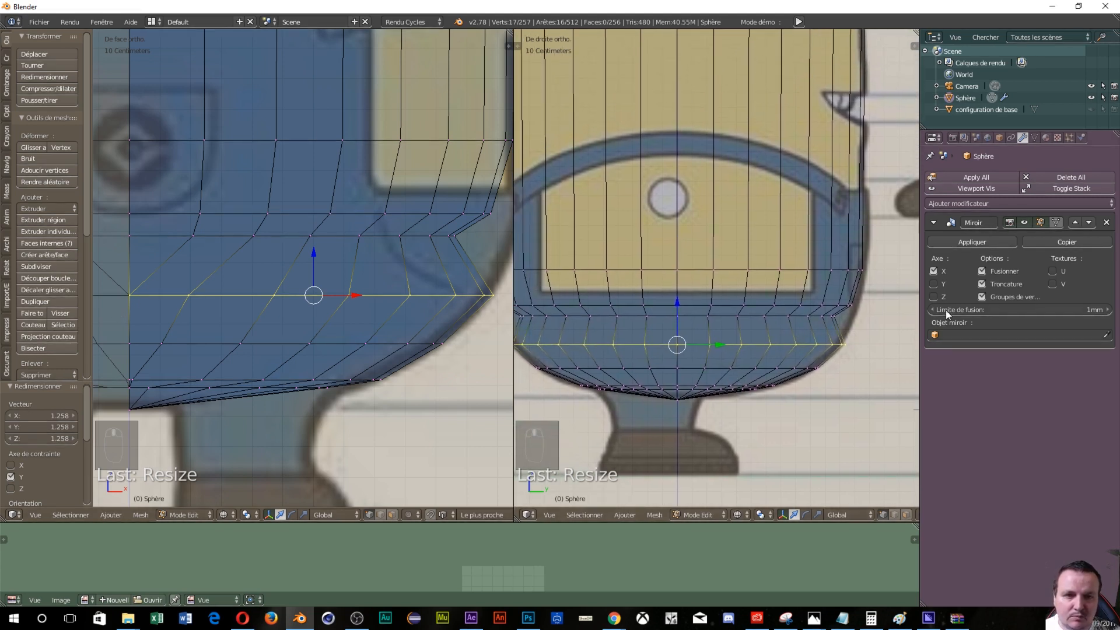
key(a)
key(b)
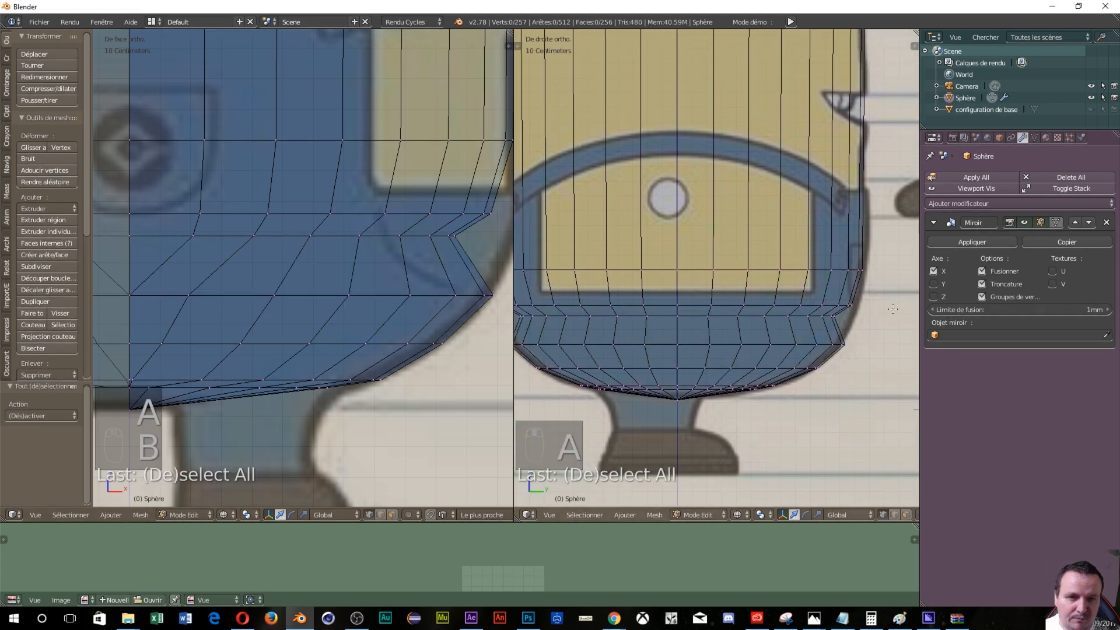
drag(893, 310, 513, 331)
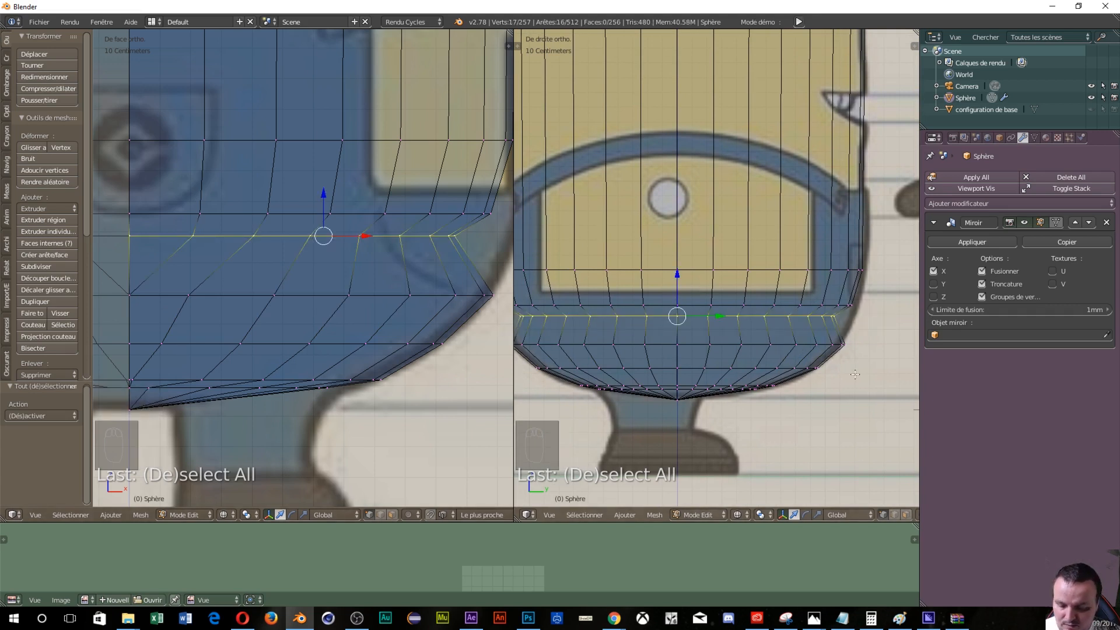
key(s)
key(y)
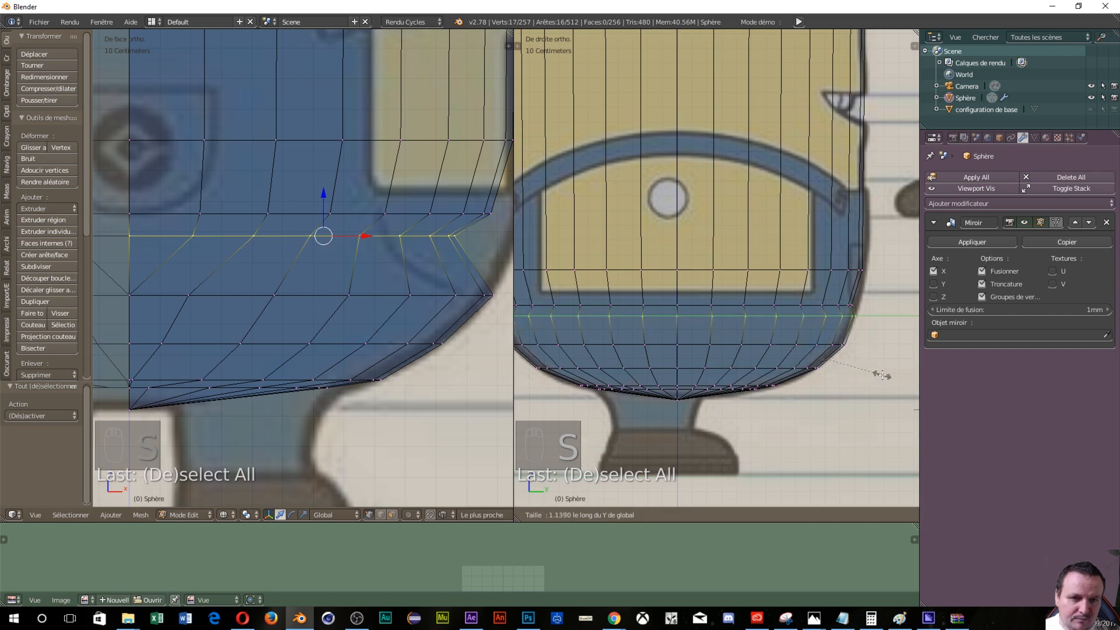
click(881, 373)
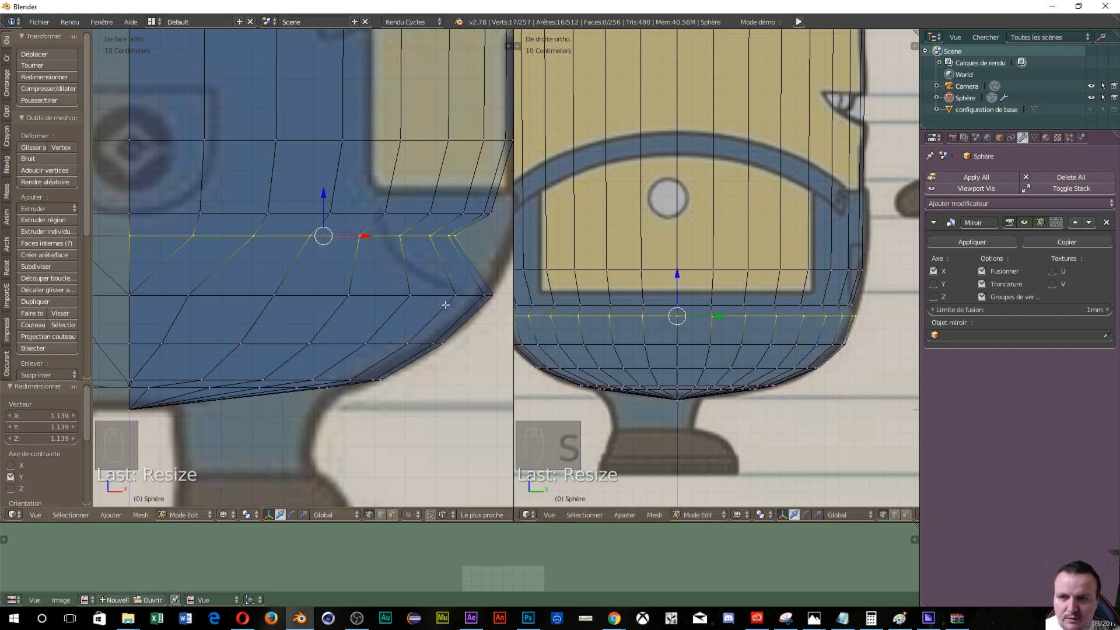
scroll(434, 297, down, 1)
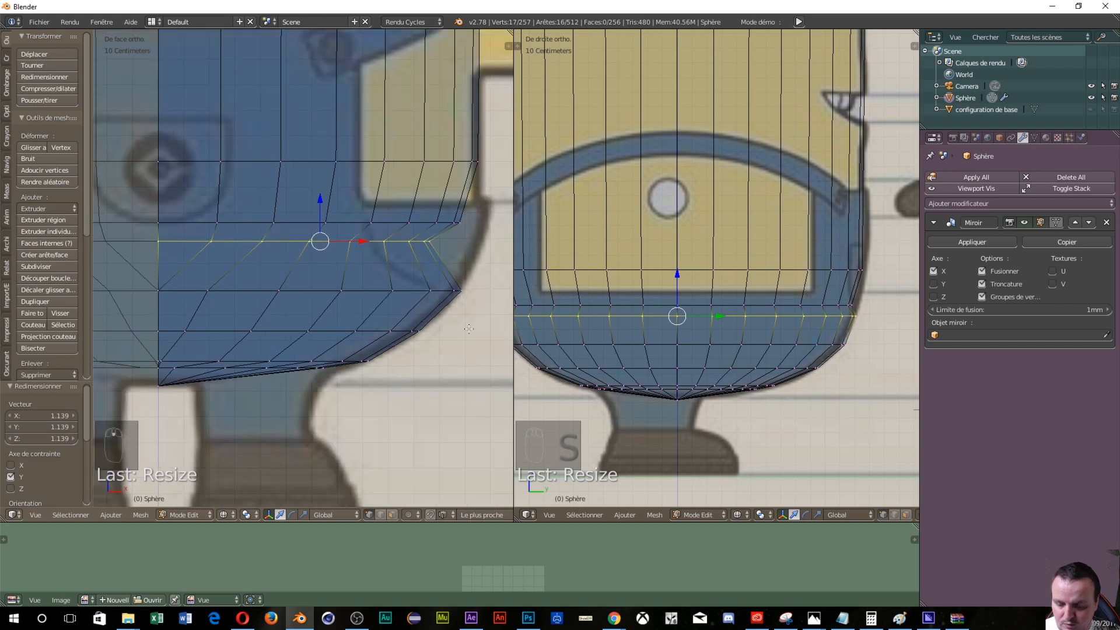
key(s)
key(x)
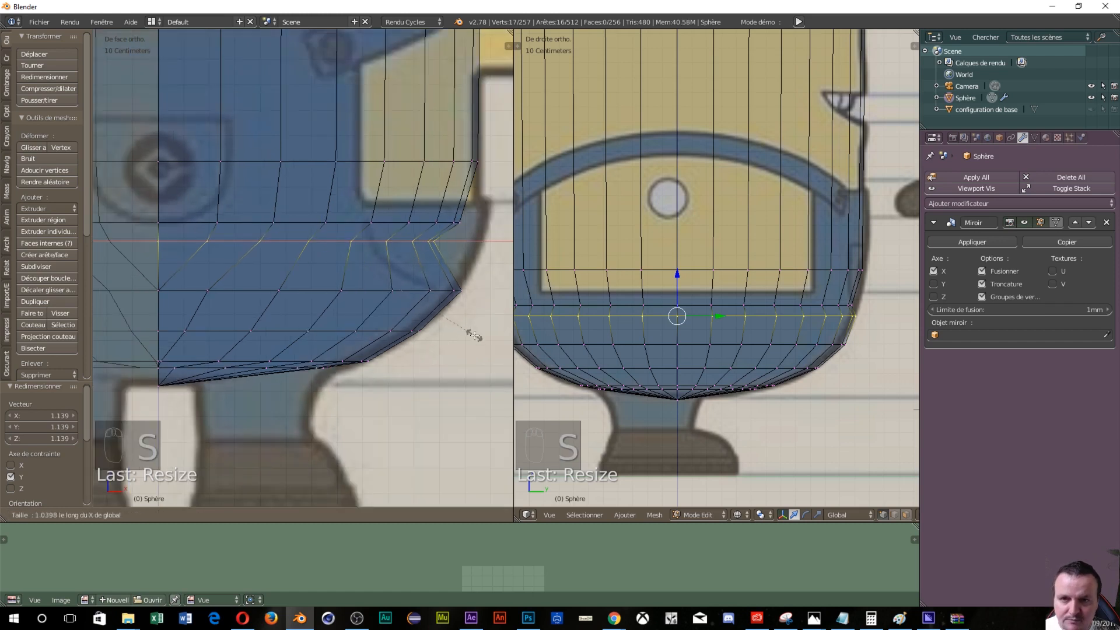
click(150, 330)
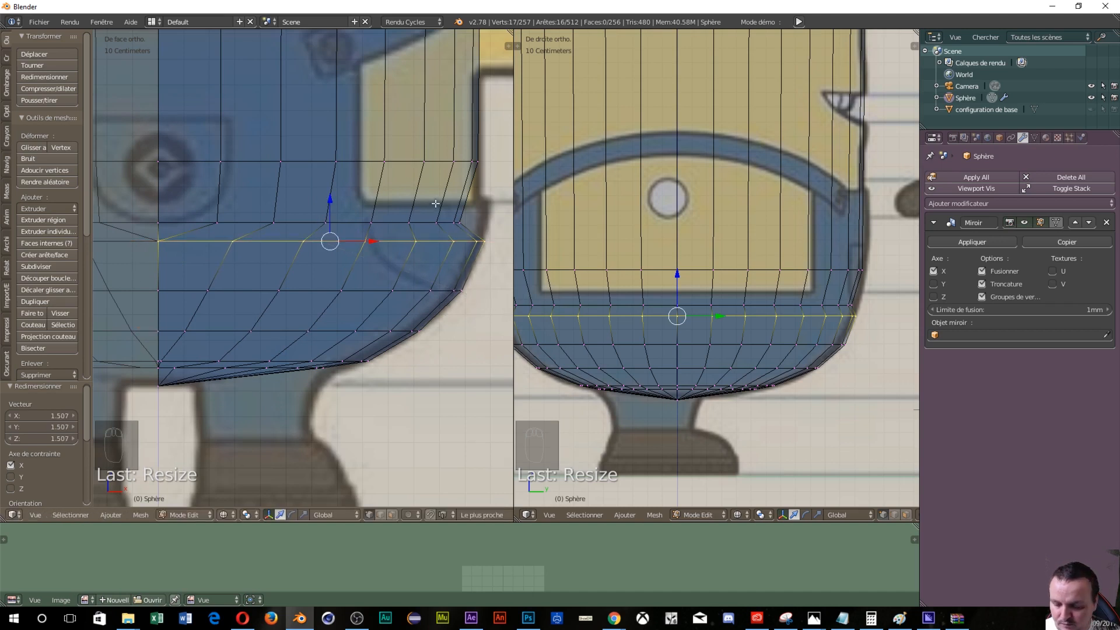
Step: Select the sixth vertex ring above the bottom pole and scale it by 1.251 along X and 1.057 along Y to match the references
key(a)
key(b)
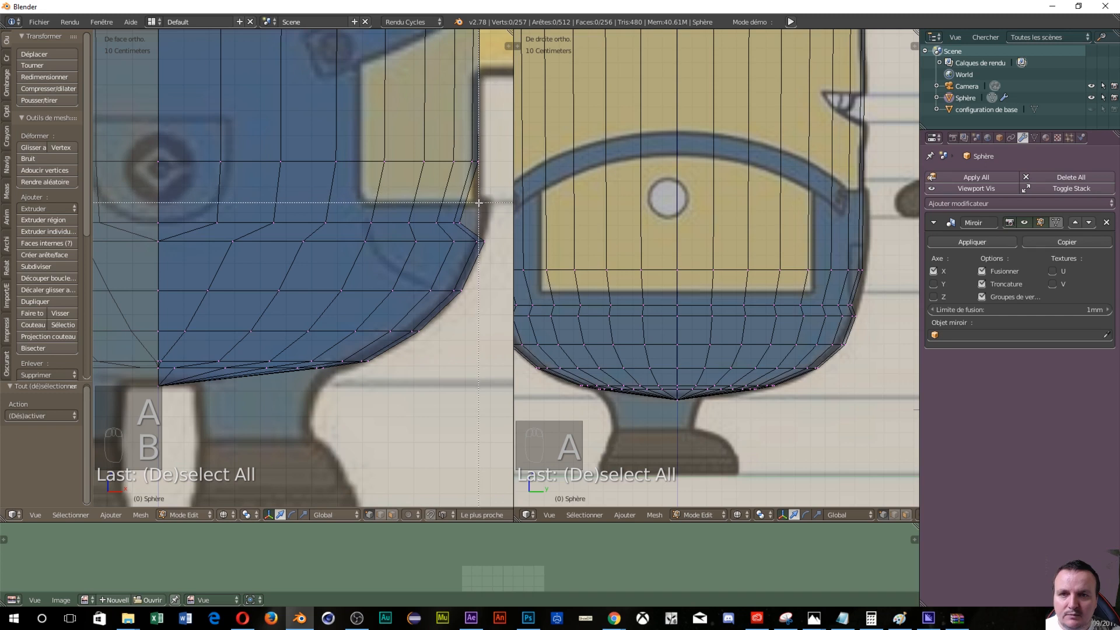
drag(479, 207, 102, 228)
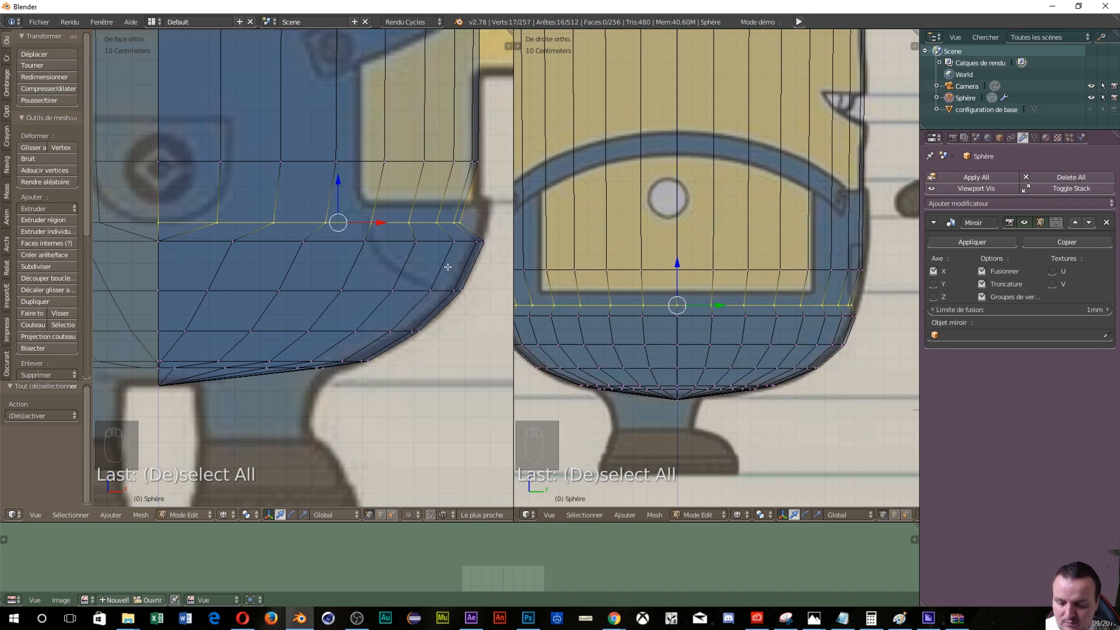
key(s)
key(x)
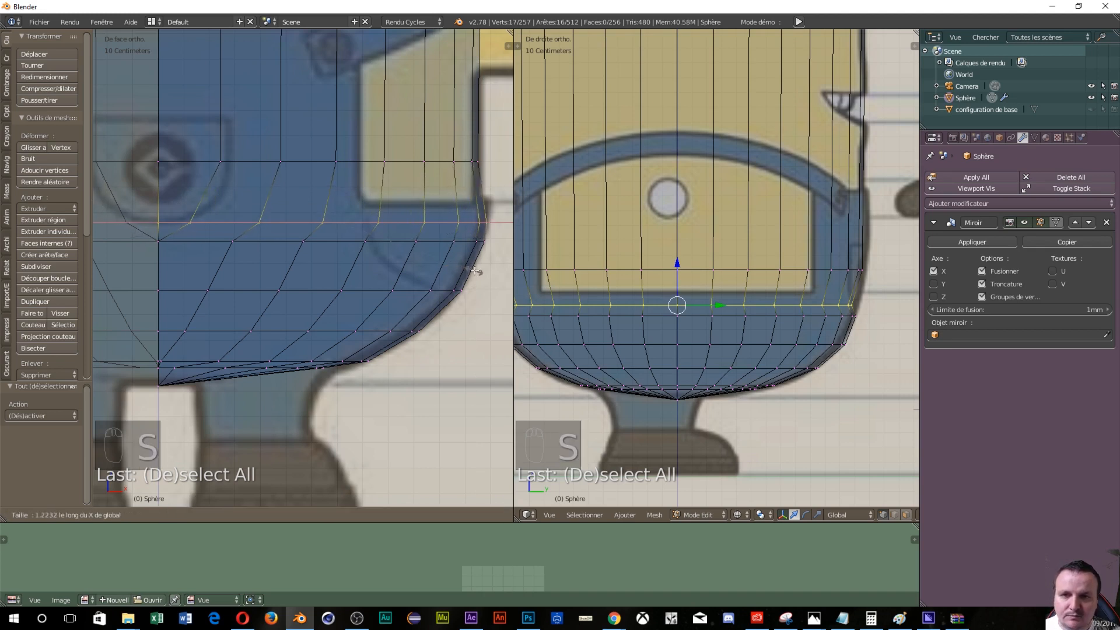
click(475, 270)
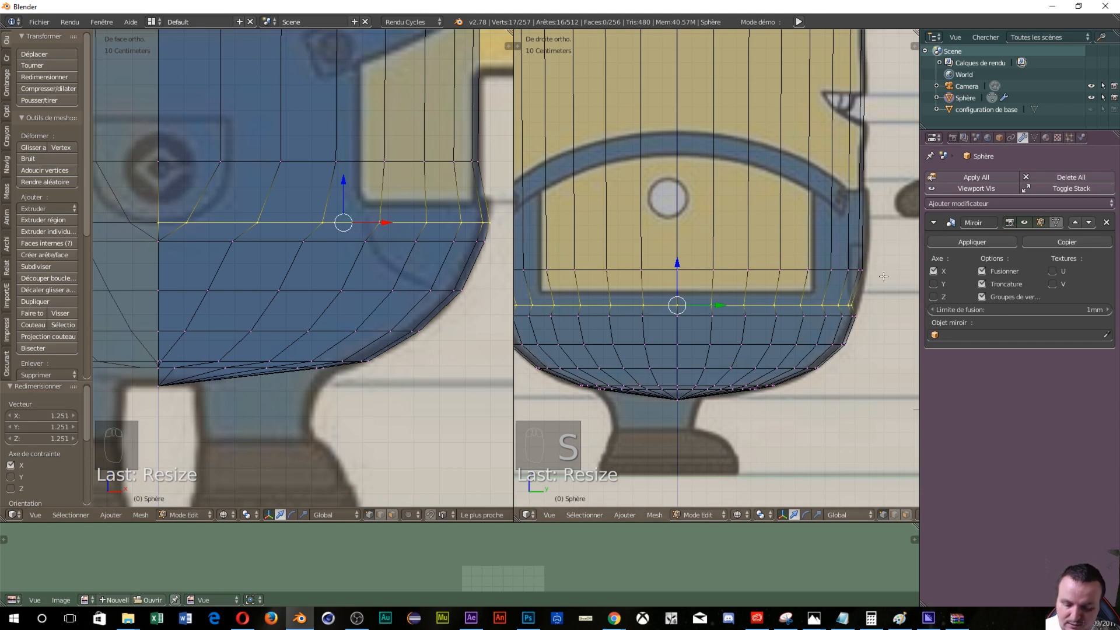
key(s)
key(y)
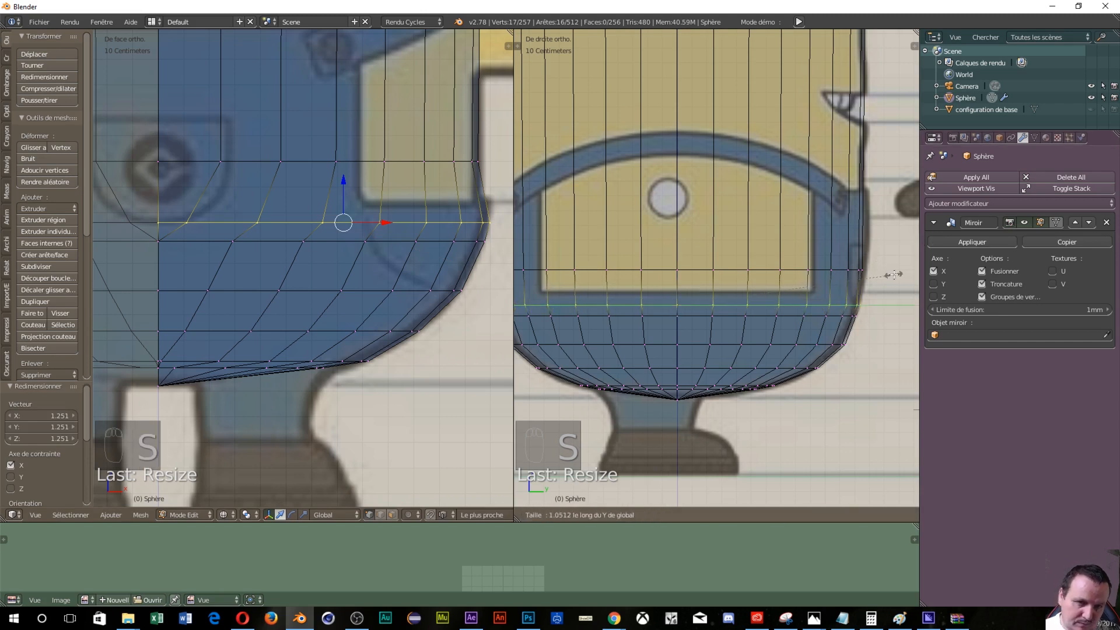
click(895, 274)
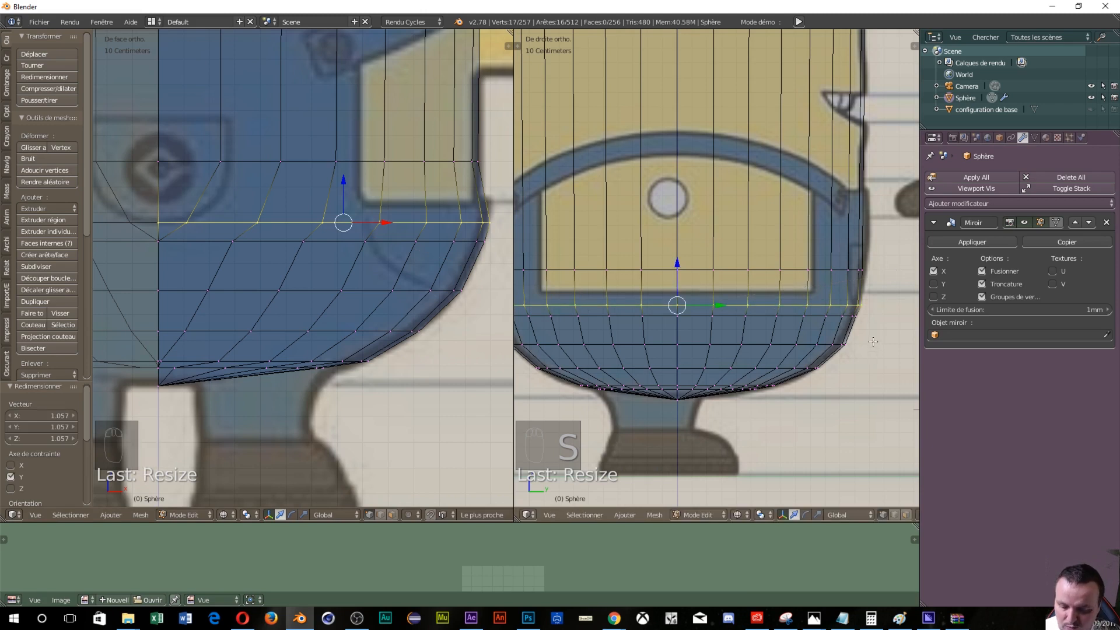
Step: Refine the sixth ring by scaling it 0.985 along Y toward the side reference outline
key(s)
key(x)
click(870, 338)
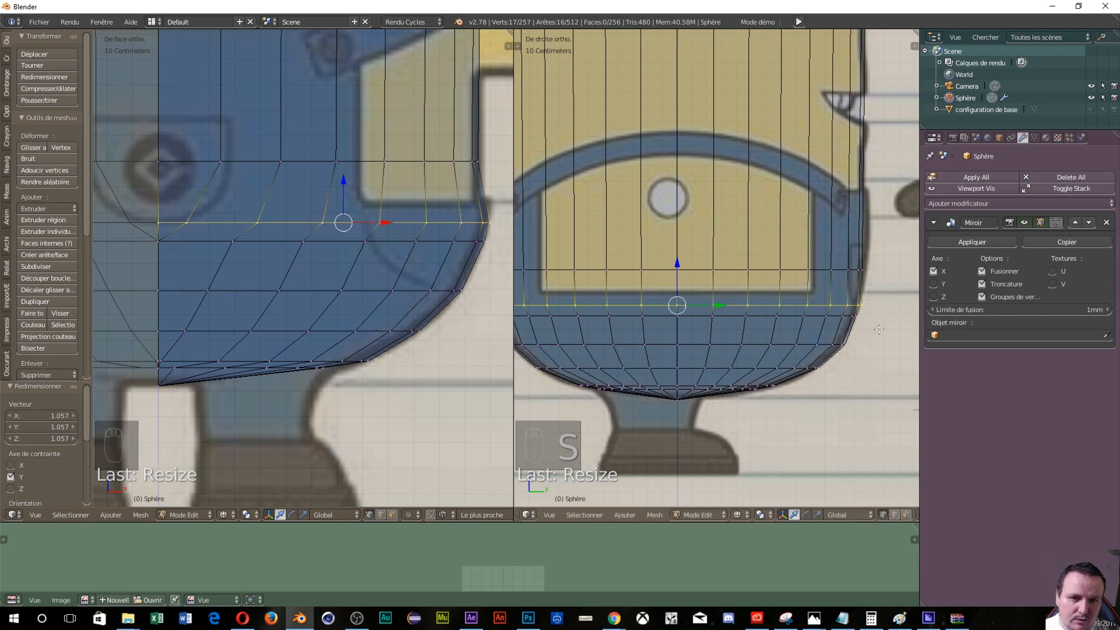
key(s)
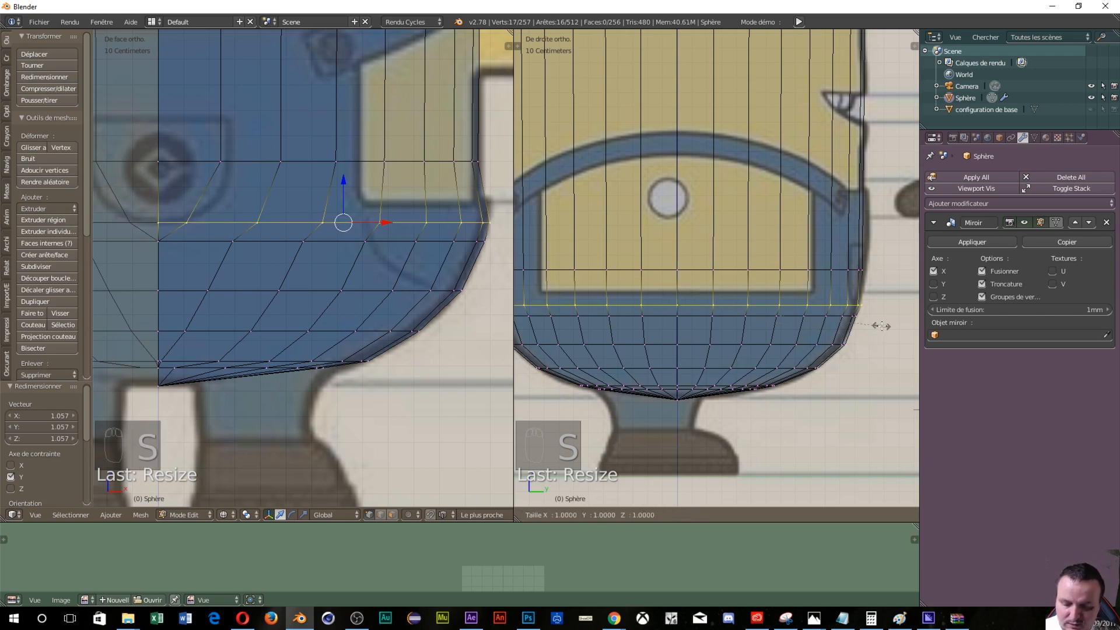
key(y)
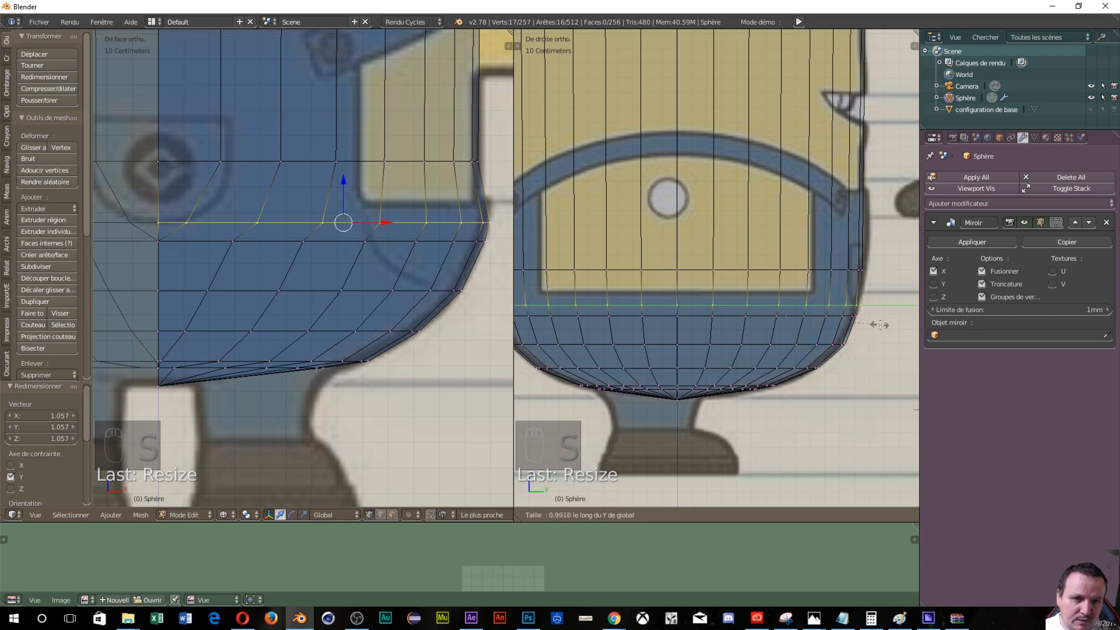
click(880, 325)
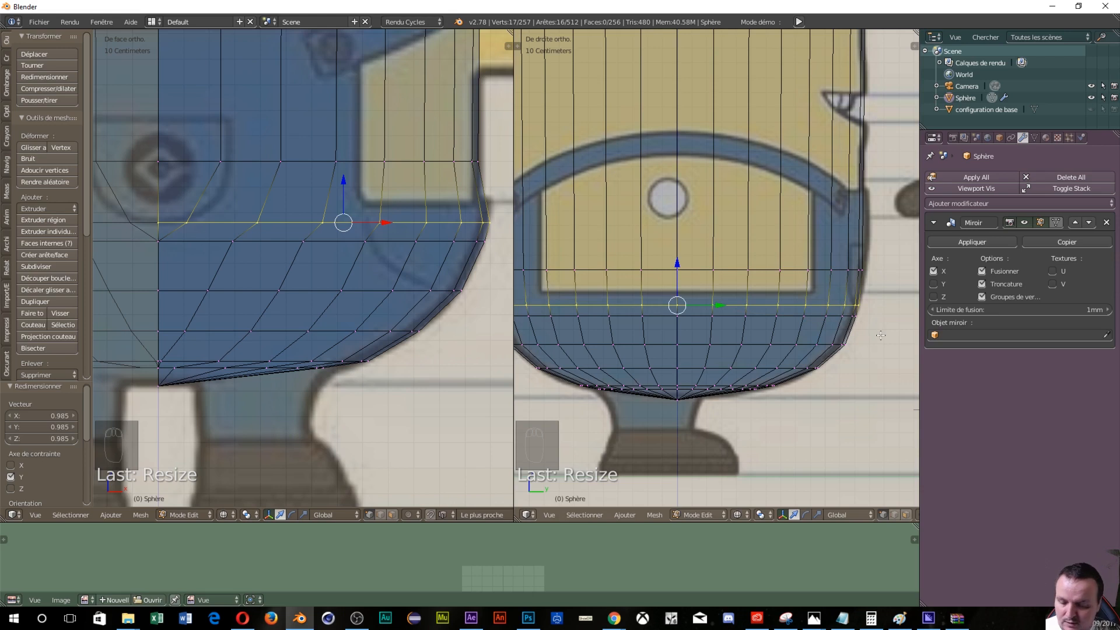
Step: Select the whole fourth vertex ring above the bottom pole and scale it by 0.986 along Y
key(a)
key(b)
drag(881, 335, 649, 363)
key(s)
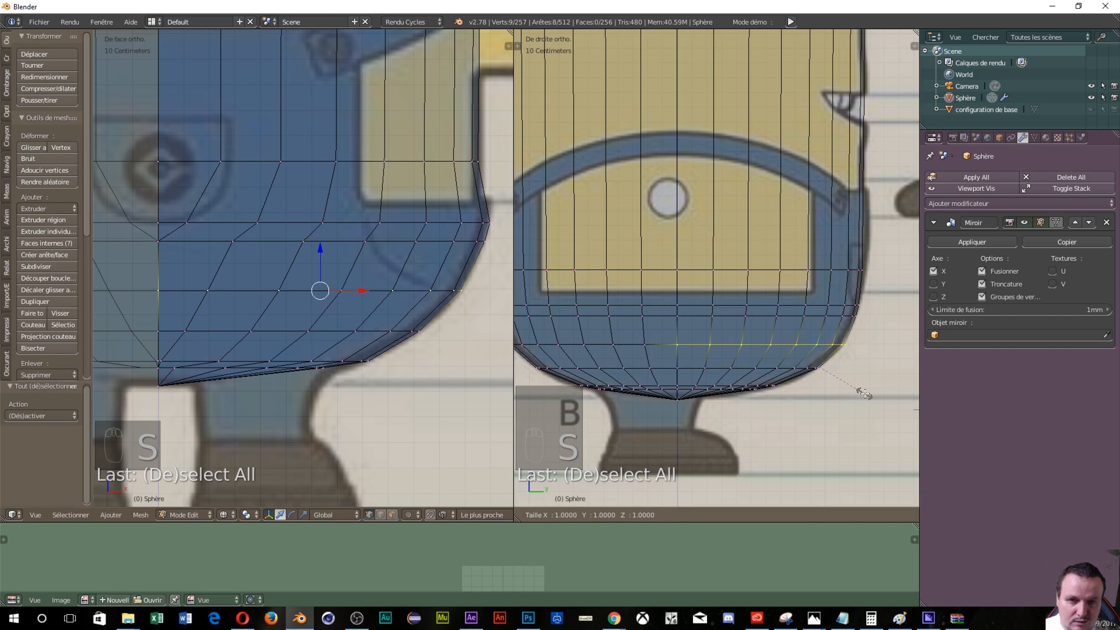
right_click(866, 389)
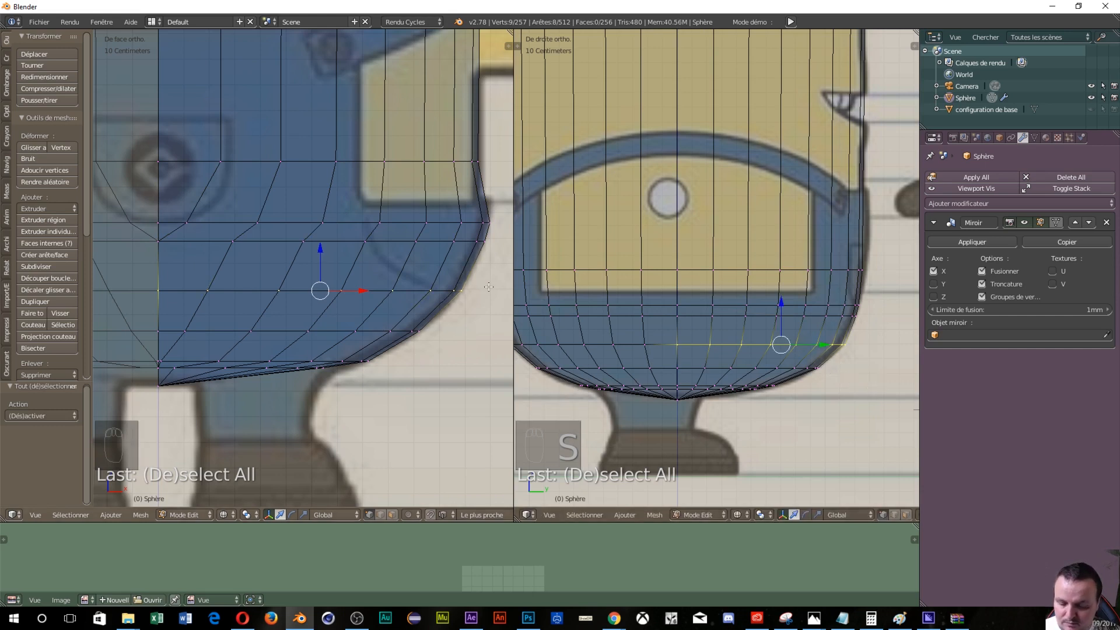
key(b)
drag(472, 283, 96, 299)
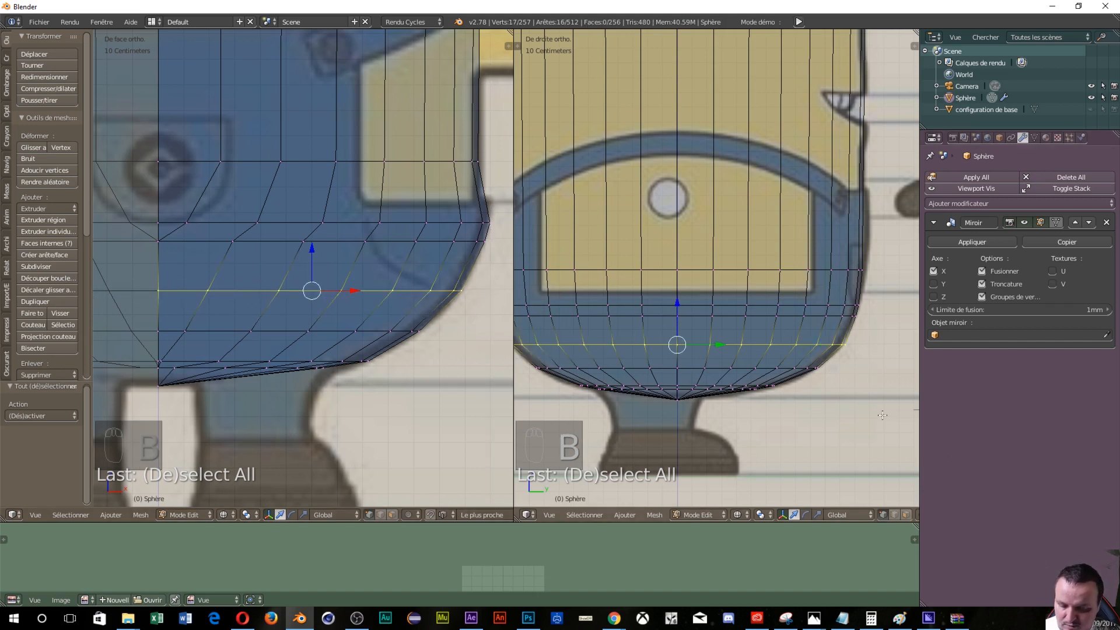
key(s)
key(y)
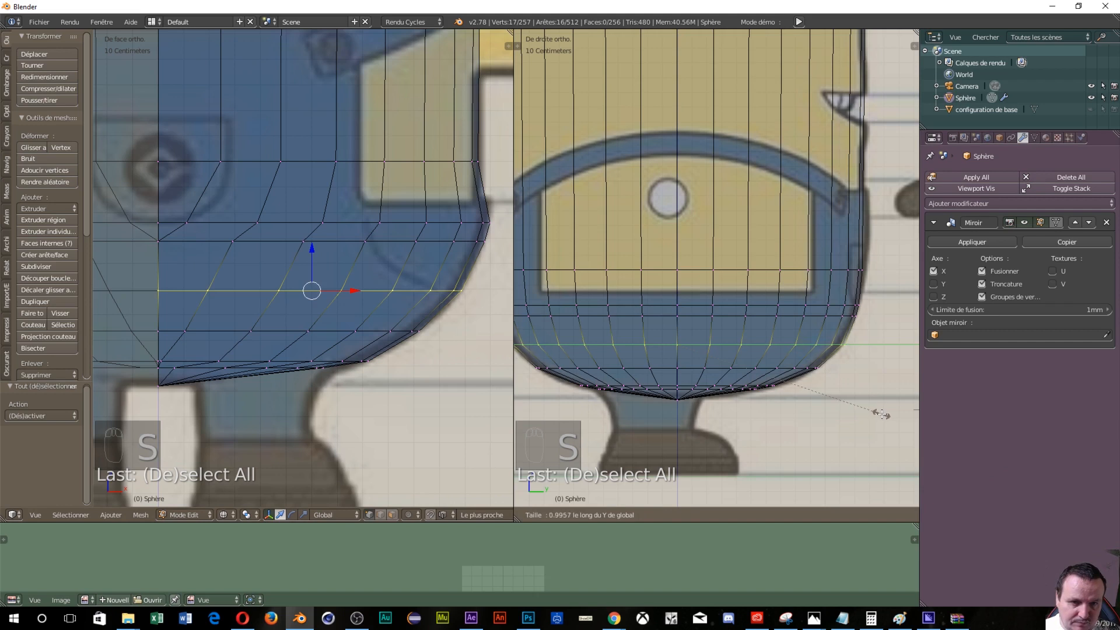
click(880, 414)
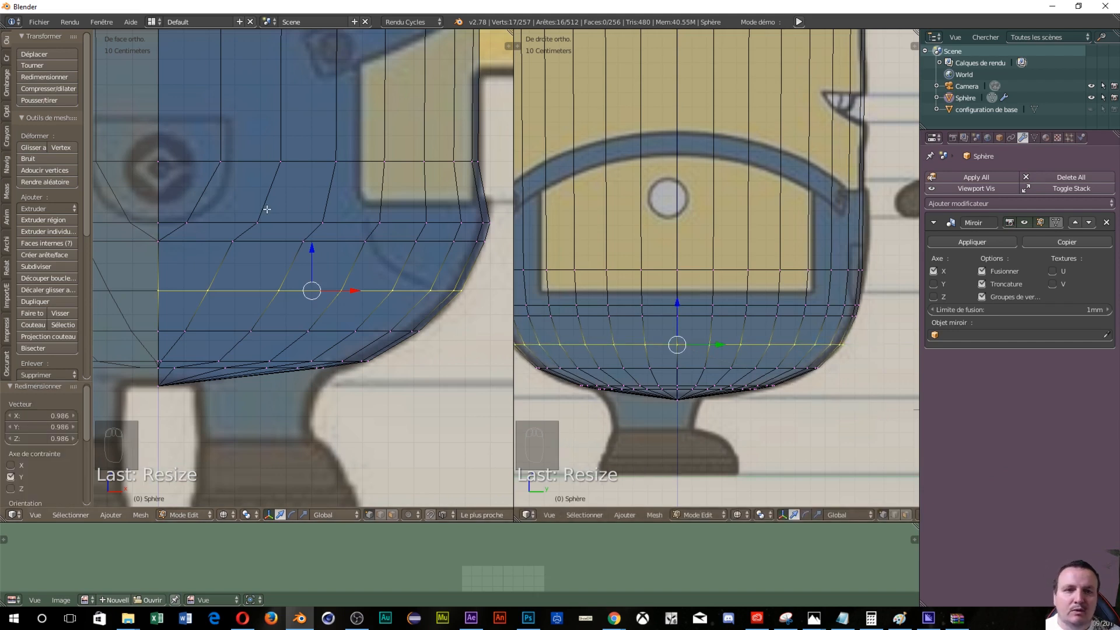
Step: Add a loop cut just above the sixth ring and slide it down by about 0.36, level with the overalls' side cutout edge
scroll(264, 210, down, 1)
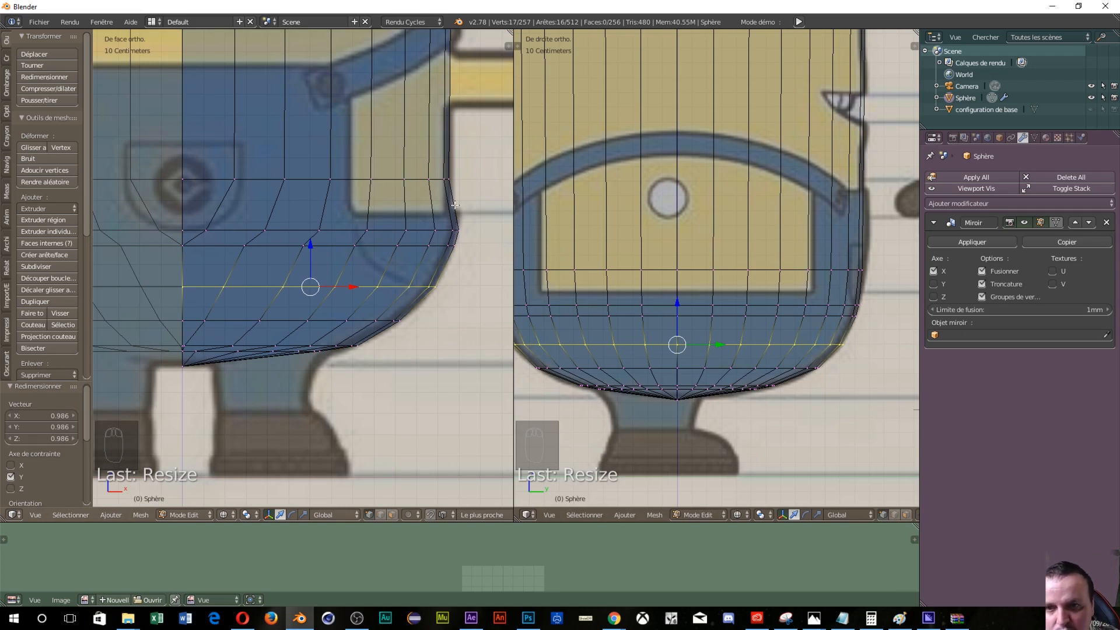
key(ctrl+r)
click(420, 201)
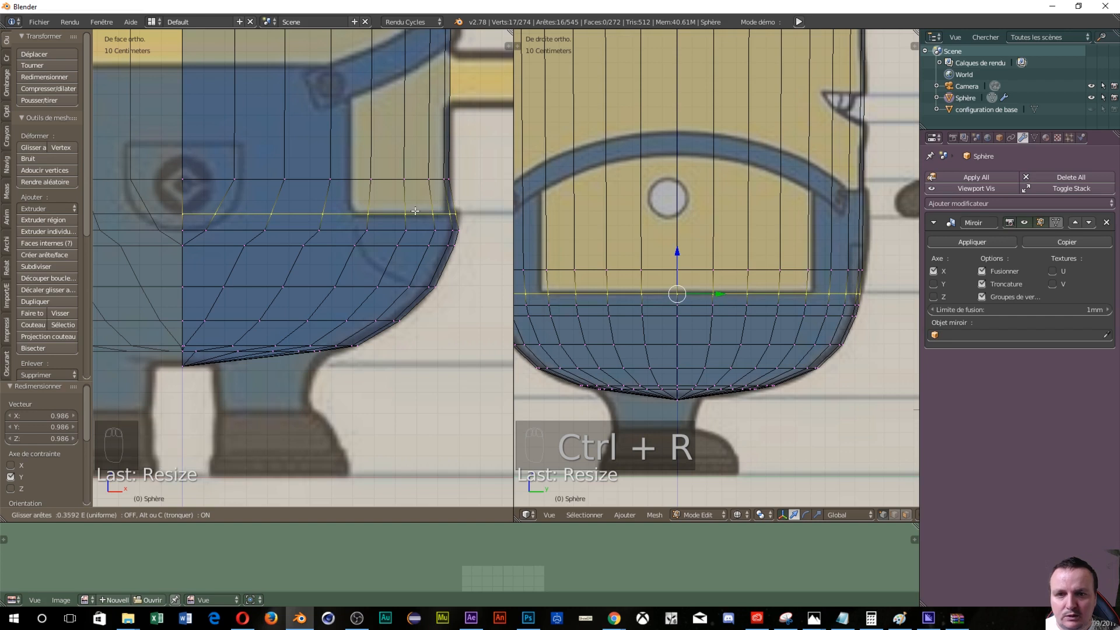
click(415, 211)
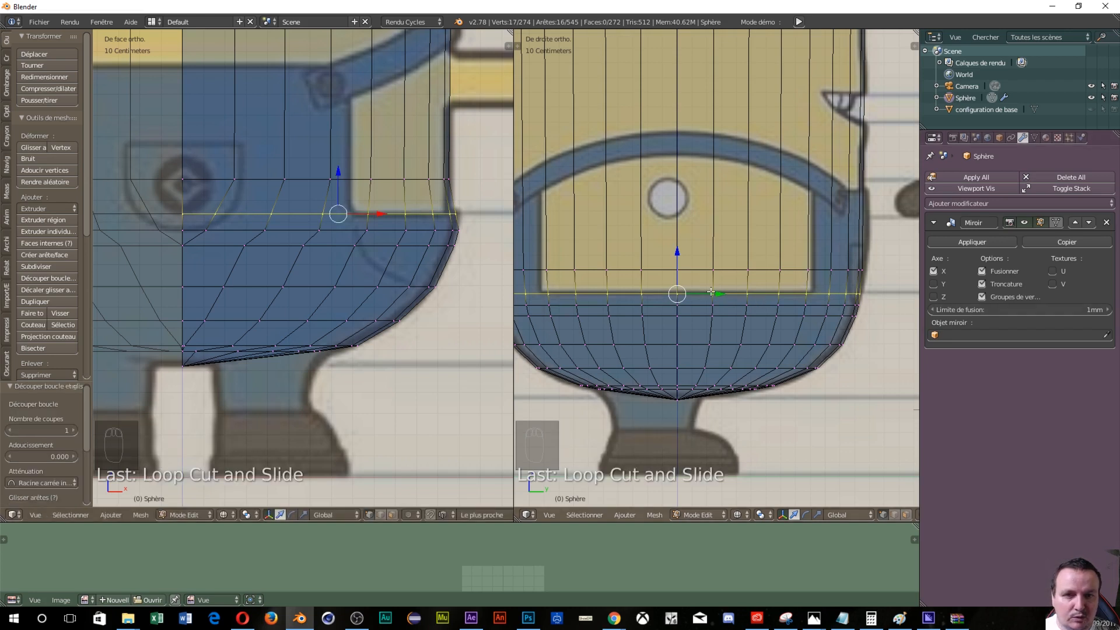
key(x)
right_click(489, 226)
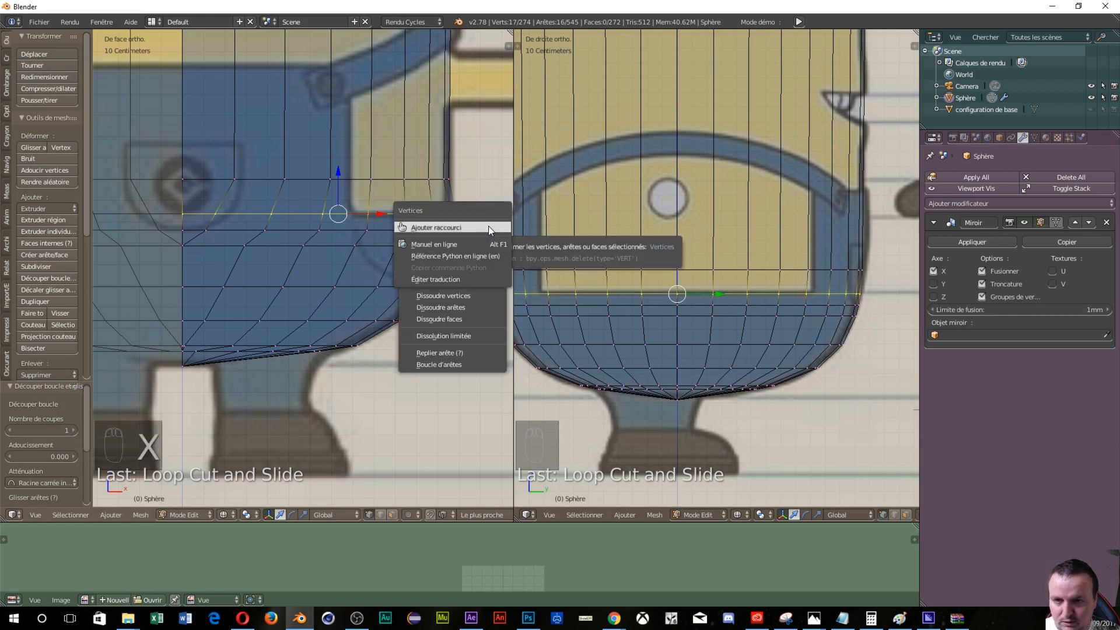
key(Escape)
key(Escape)
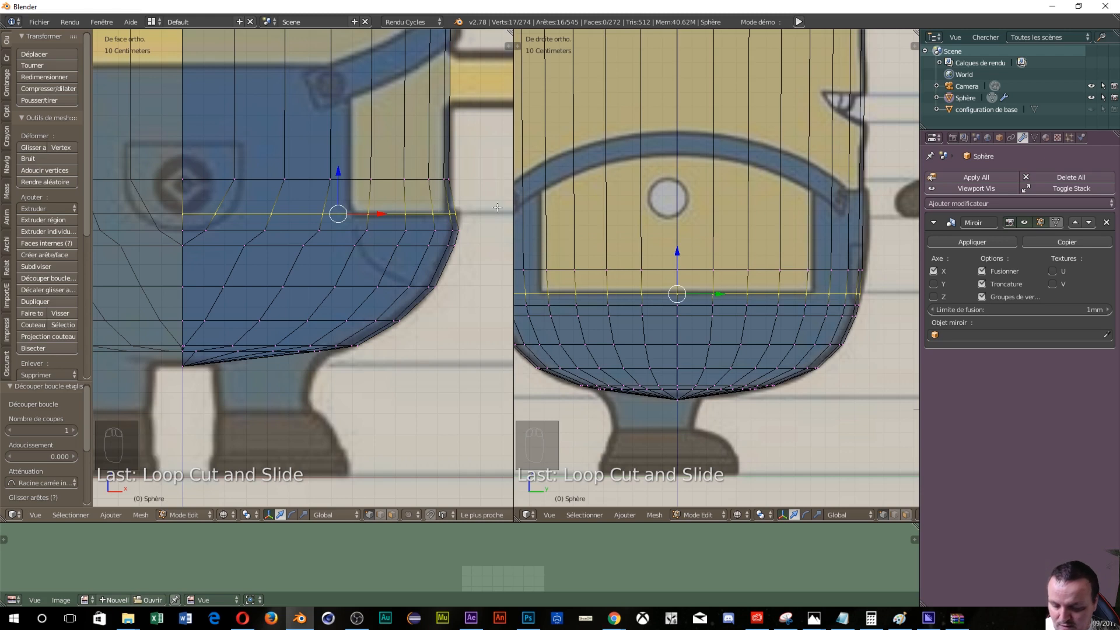
Step: Scale the new edge loop by 1.04 along X and 1.014 along Y to follow the reference outlines
key(s)
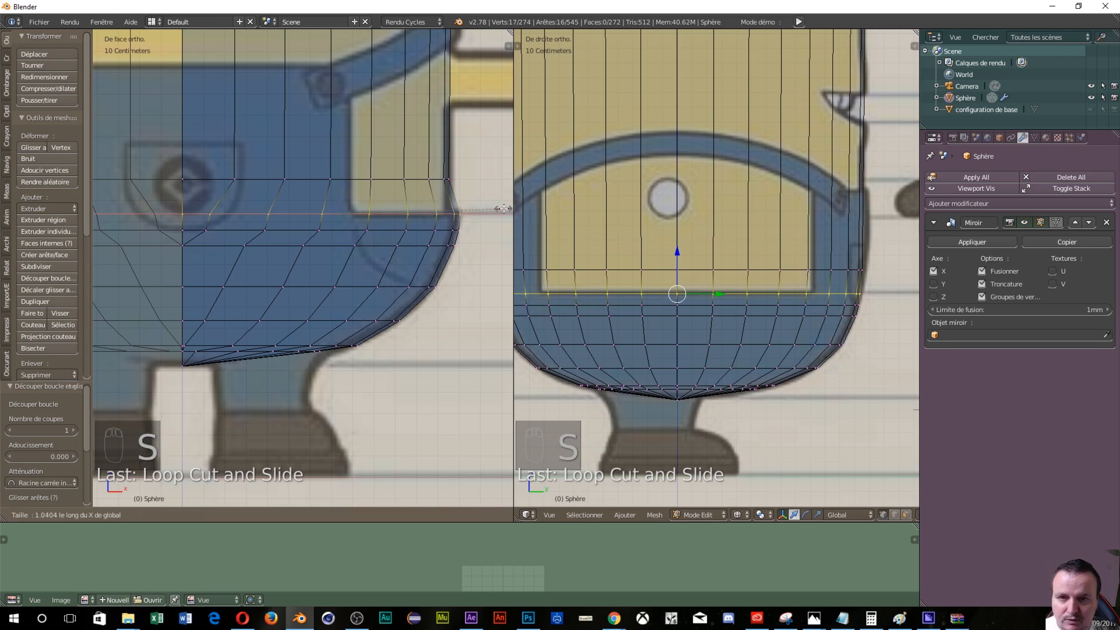
click(496, 208)
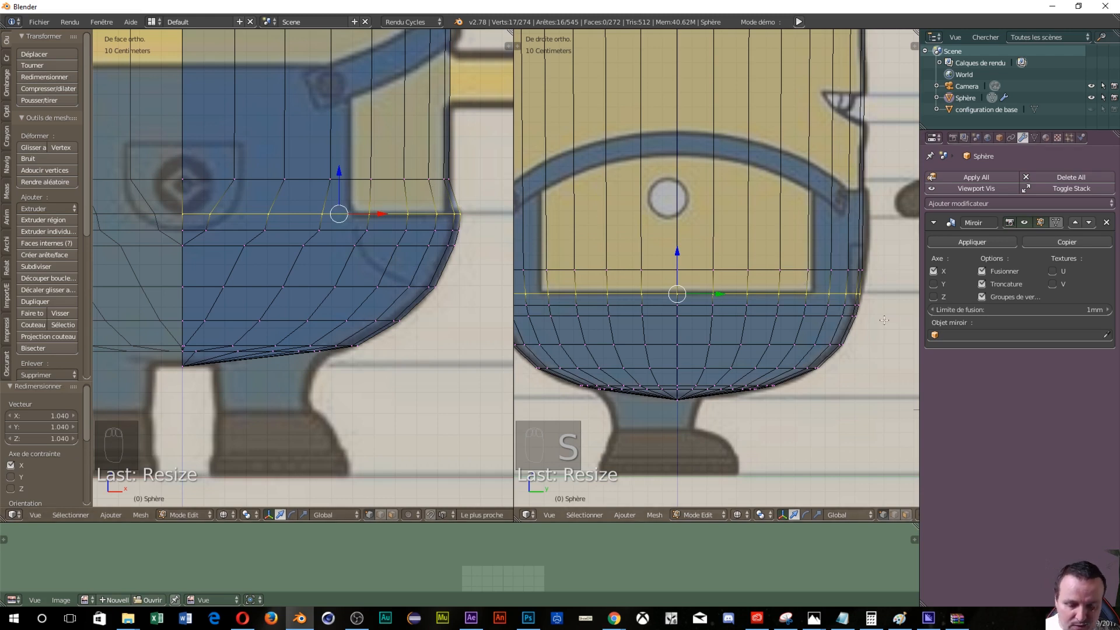
key(s)
key(y)
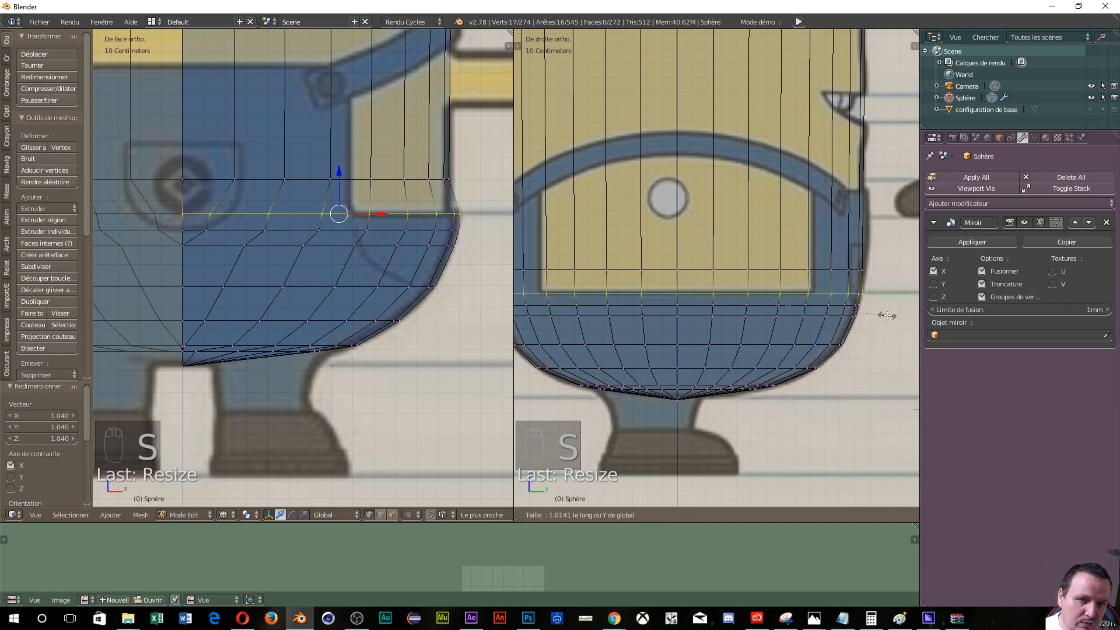
click(888, 315)
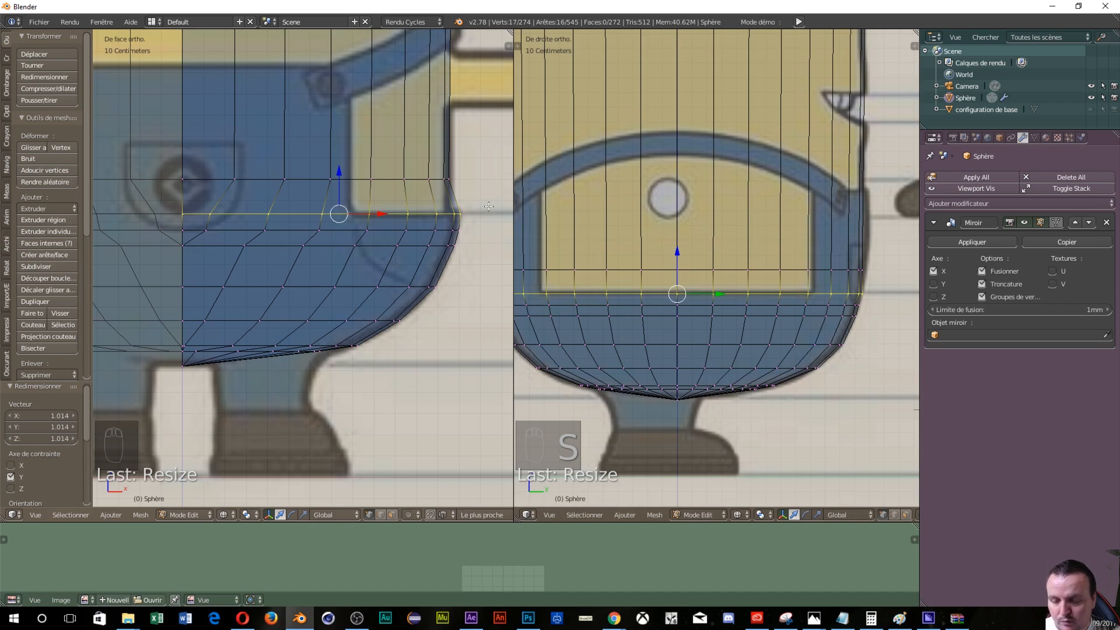
Step: Add another loop cut directly above the previous one, sliding it down by about 0.81 to sit close to it
key(ctrl+r)
click(445, 196)
right_click(444, 196)
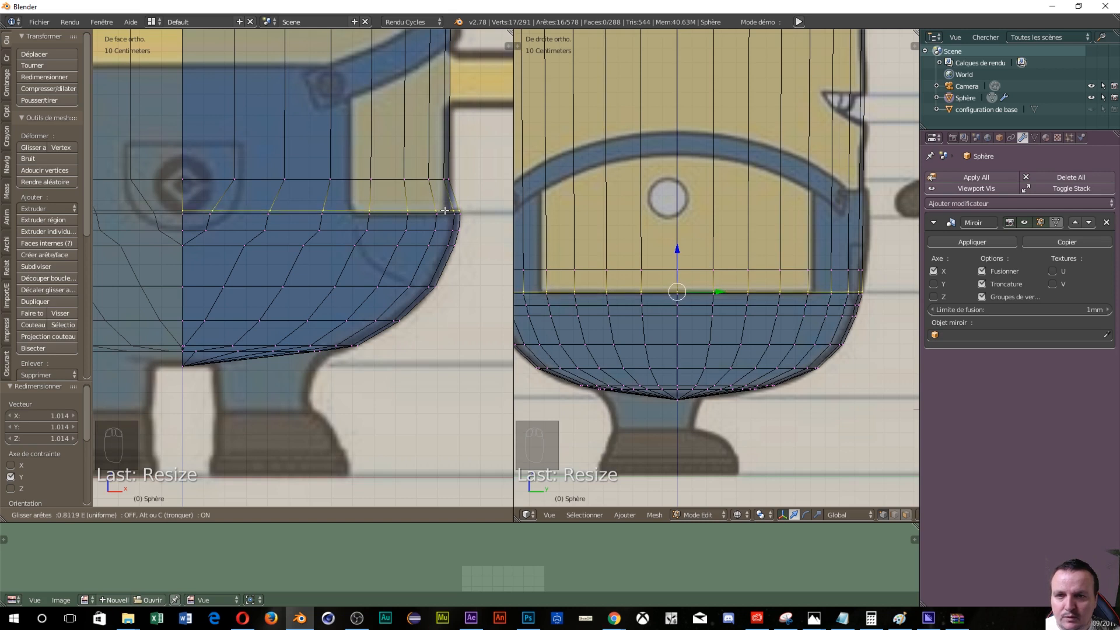
click(445, 210)
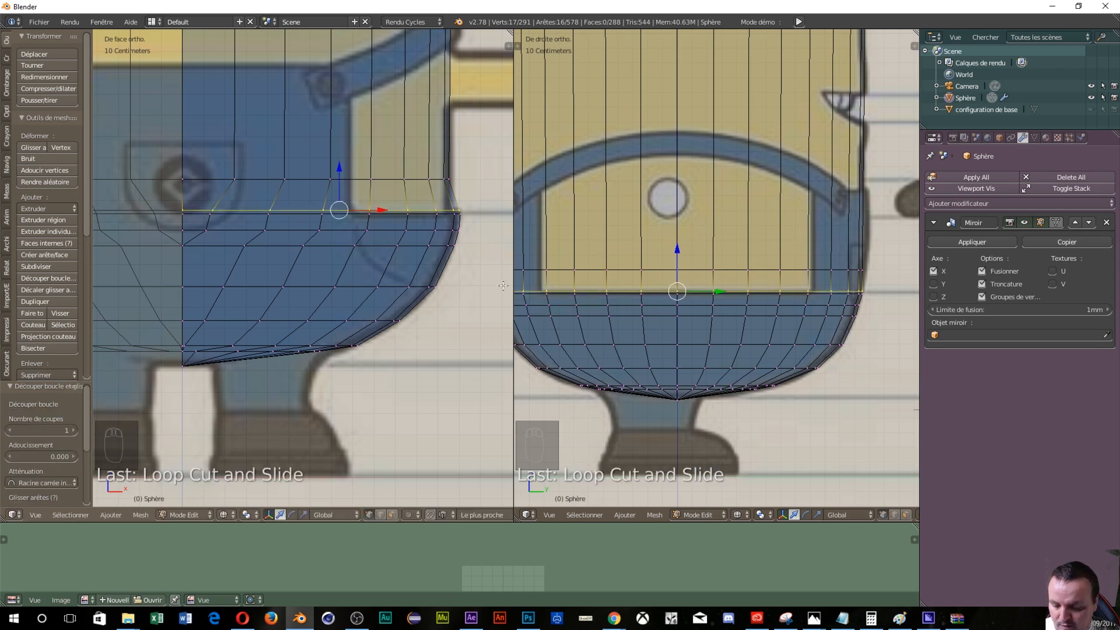
Step: Scale the uppermost new loop along X by 0.905 and again by 1.013 to form the step at the overalls' edge
key(s)
key(x)
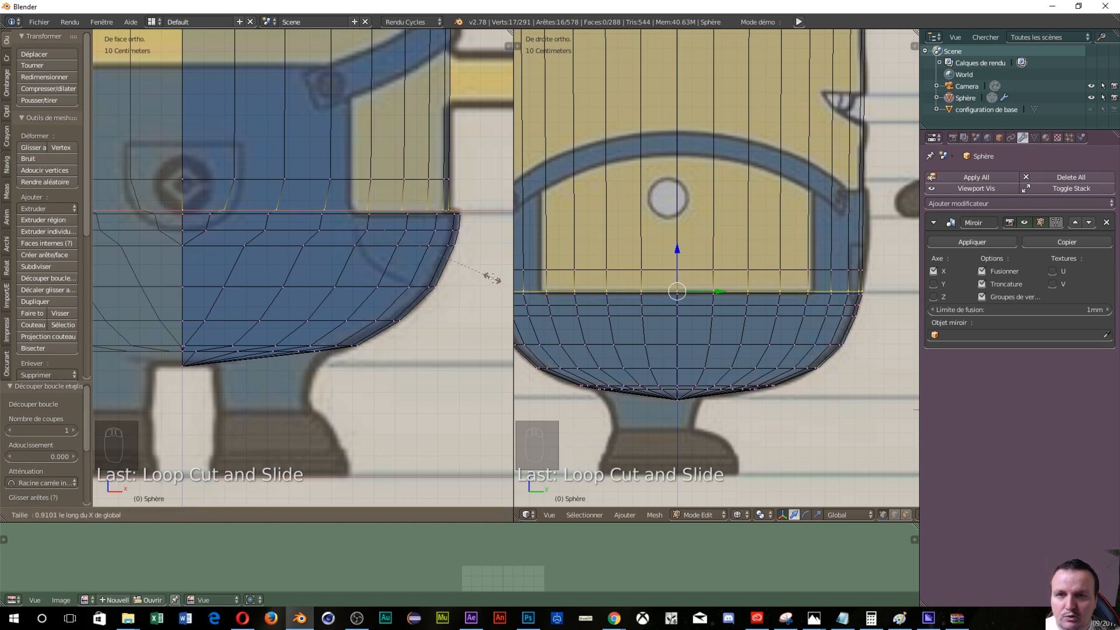
click(491, 276)
key(s)
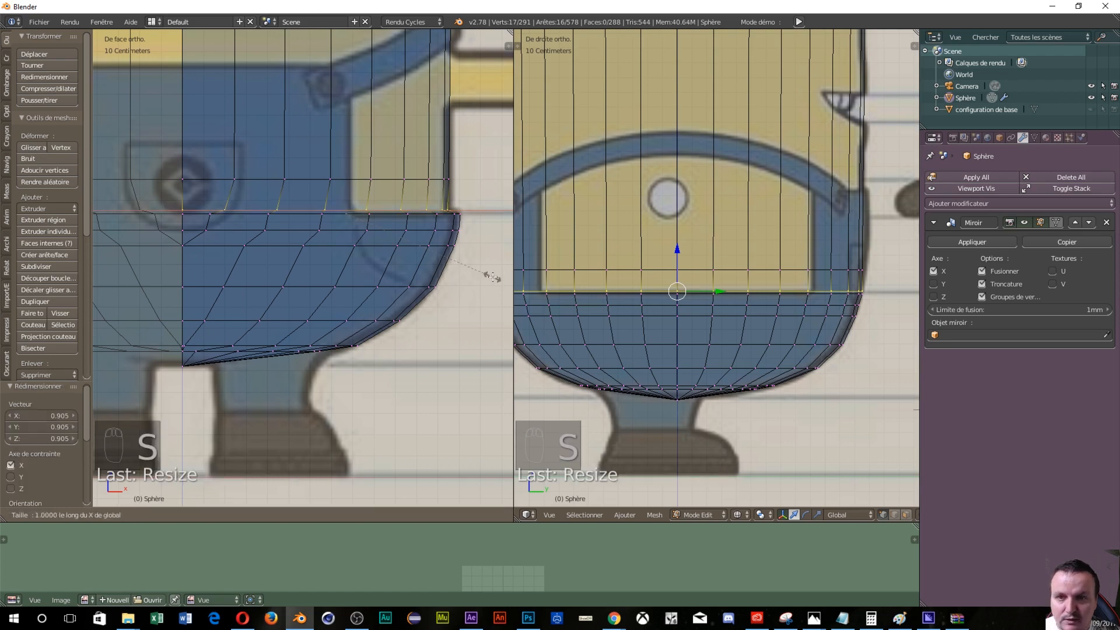
key(x)
click(495, 277)
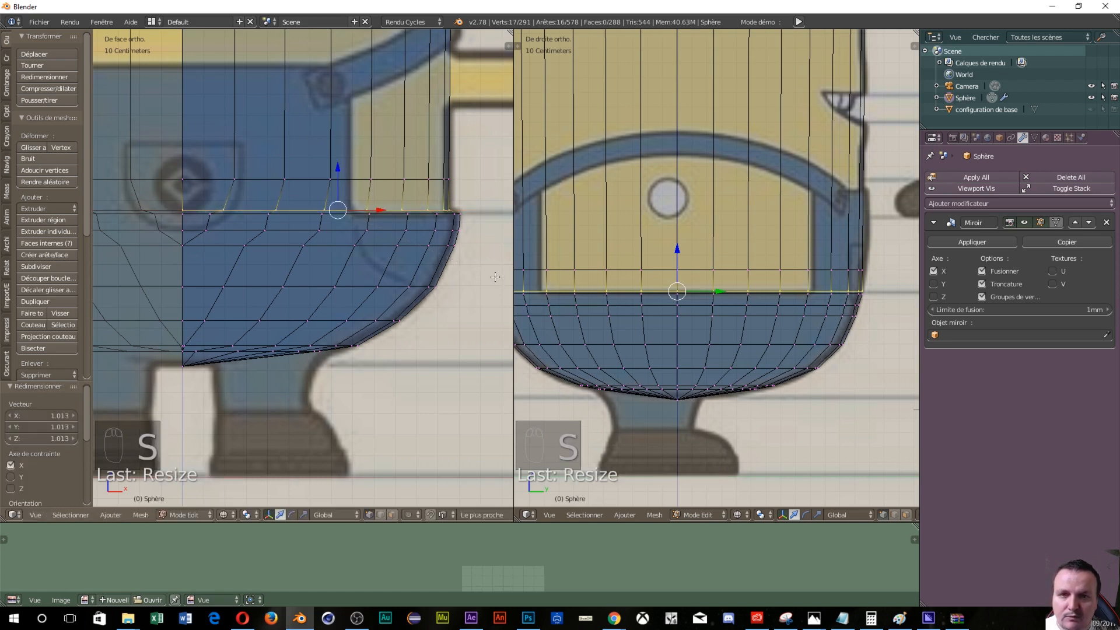
Step: Add a loop cut across the torso and slide it up by about 0.05, level with the mouth's upper edge
scroll(648, 311, down, 3)
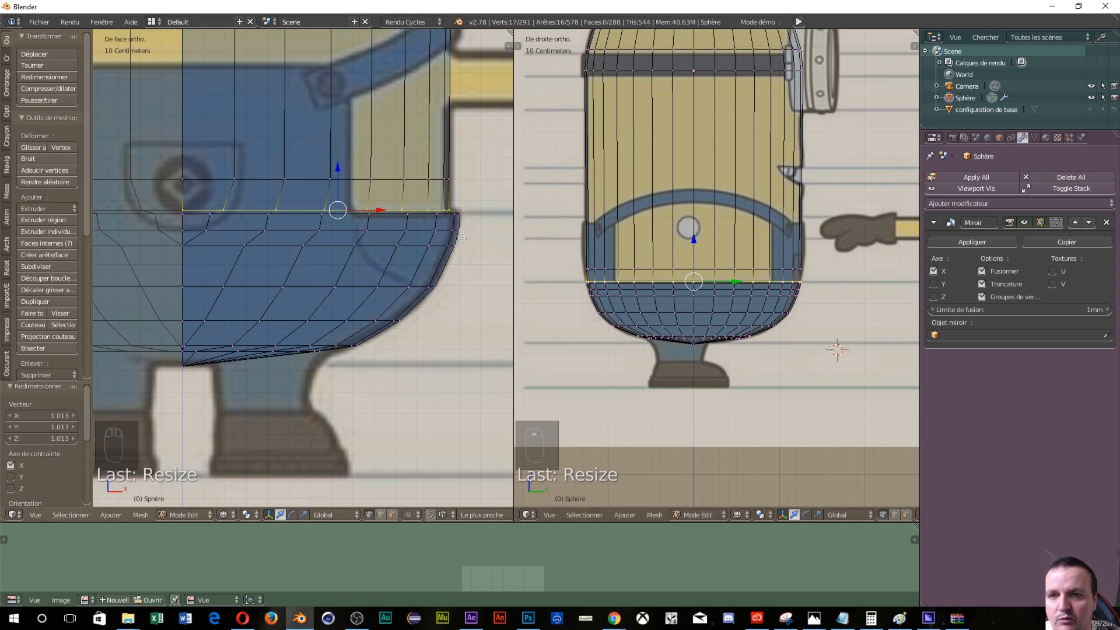
scroll(175, 114, down, 3)
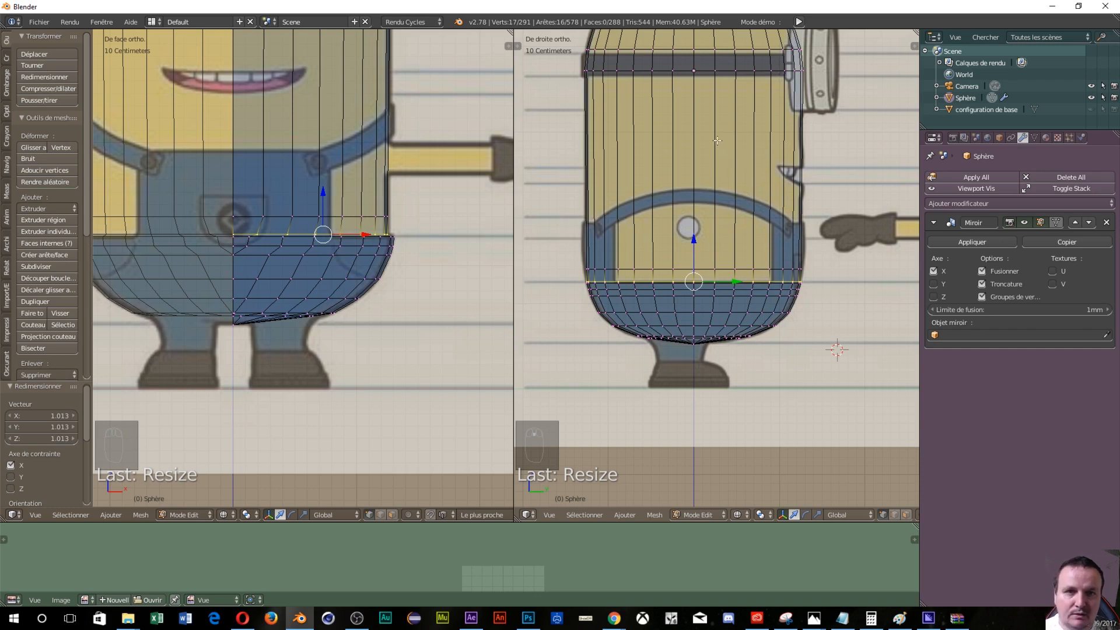
key(ctrl+r)
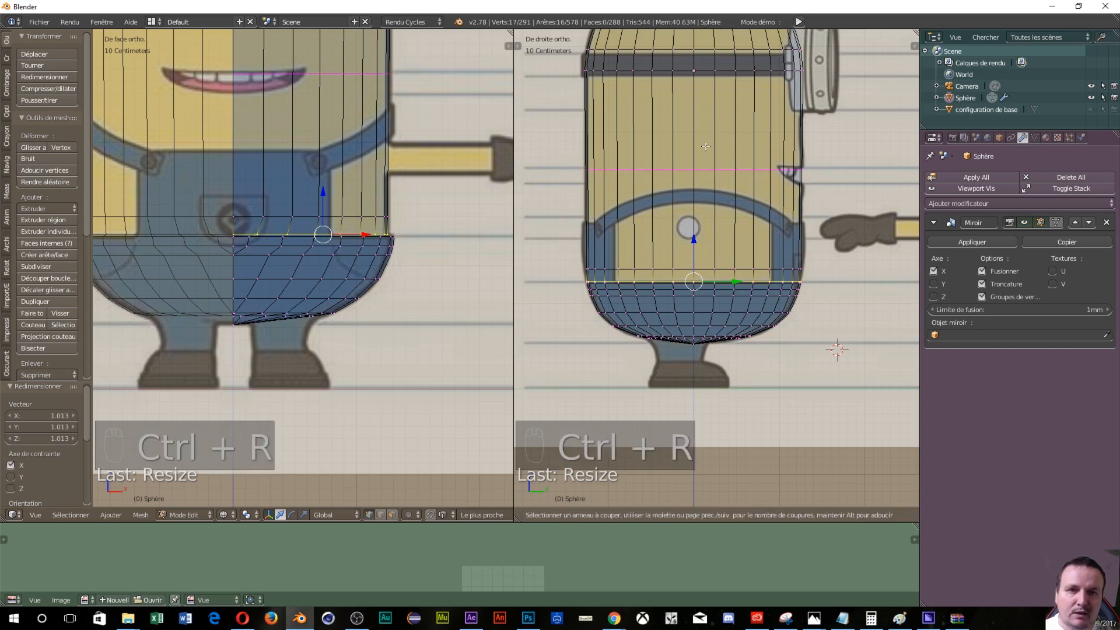
click(706, 147)
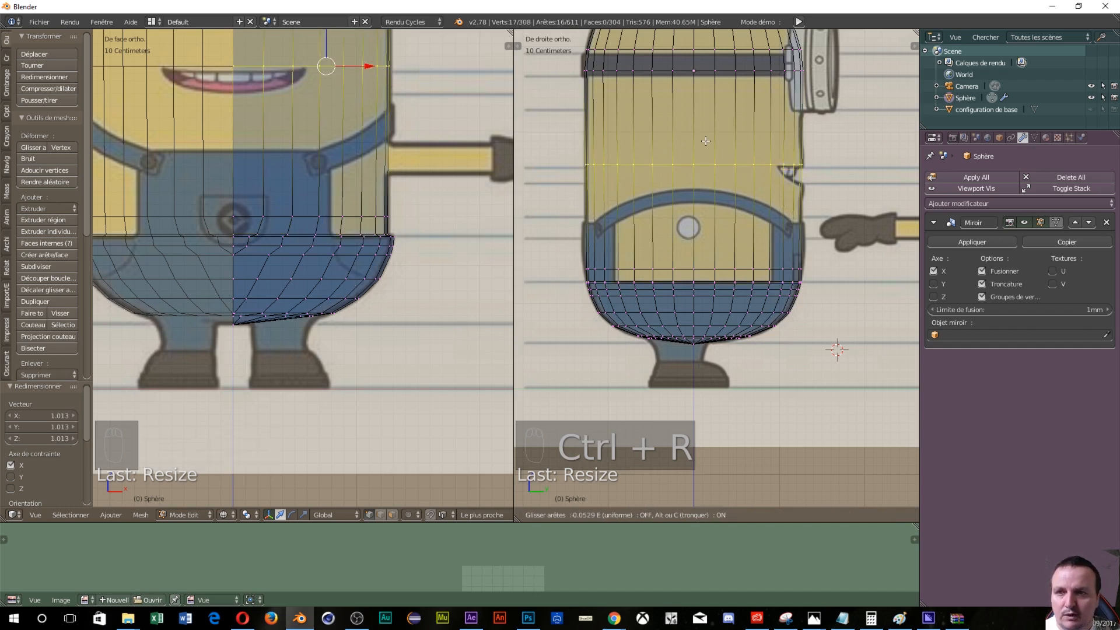
click(706, 141)
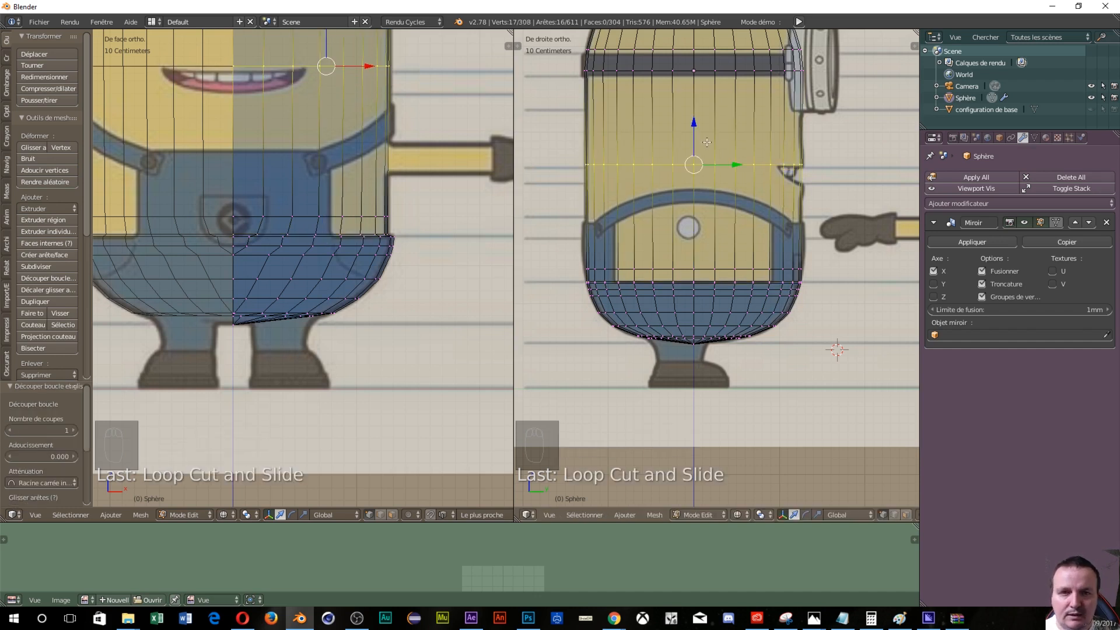
Step: Add one loop cut at the top of the side strap arch and another above it, level with the mouth's lower edge
key(ctrl+r)
click(728, 186)
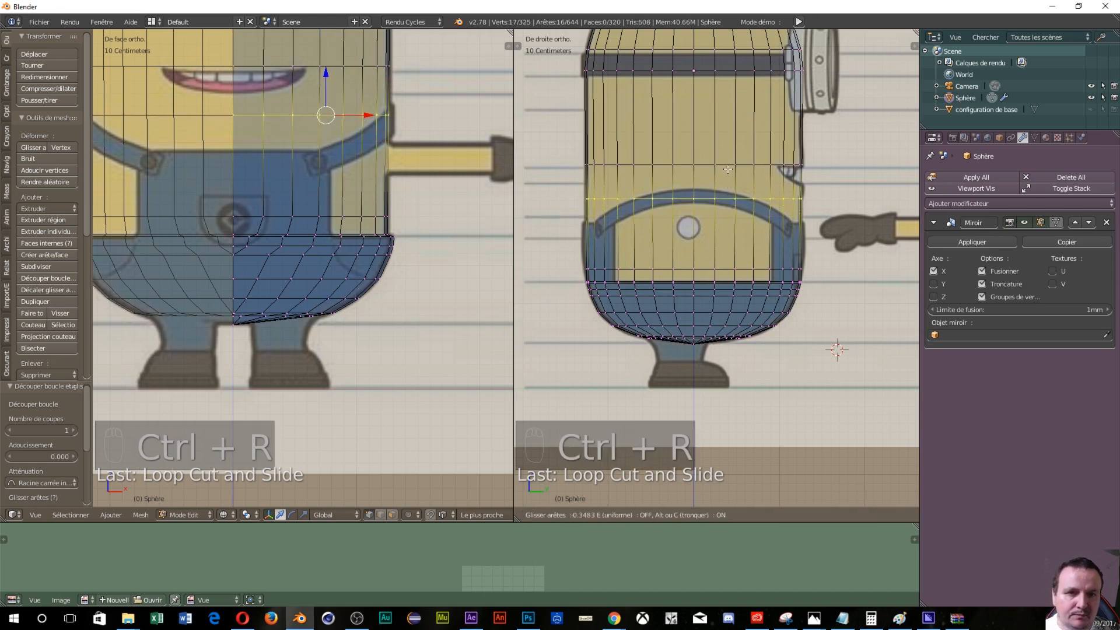
click(726, 169)
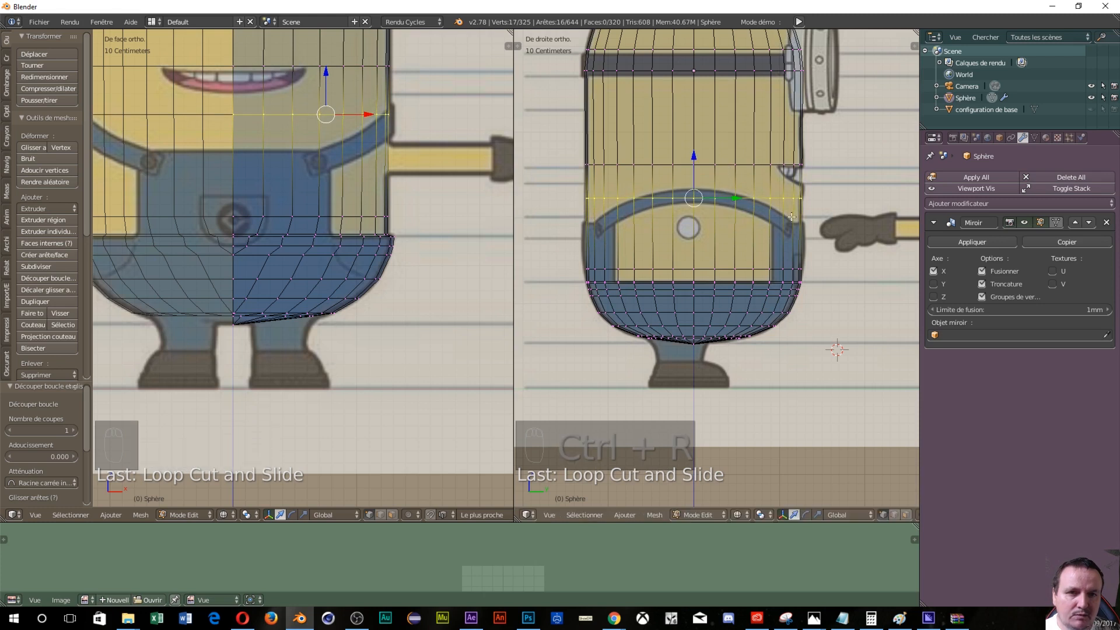
key(ctrl+r)
click(764, 181)
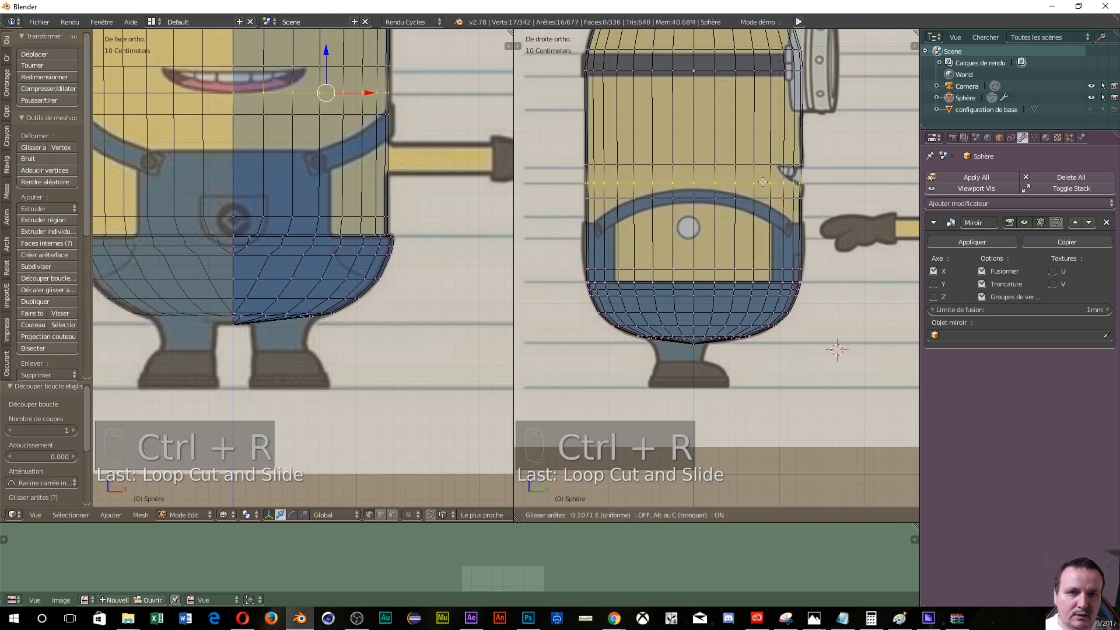
click(762, 185)
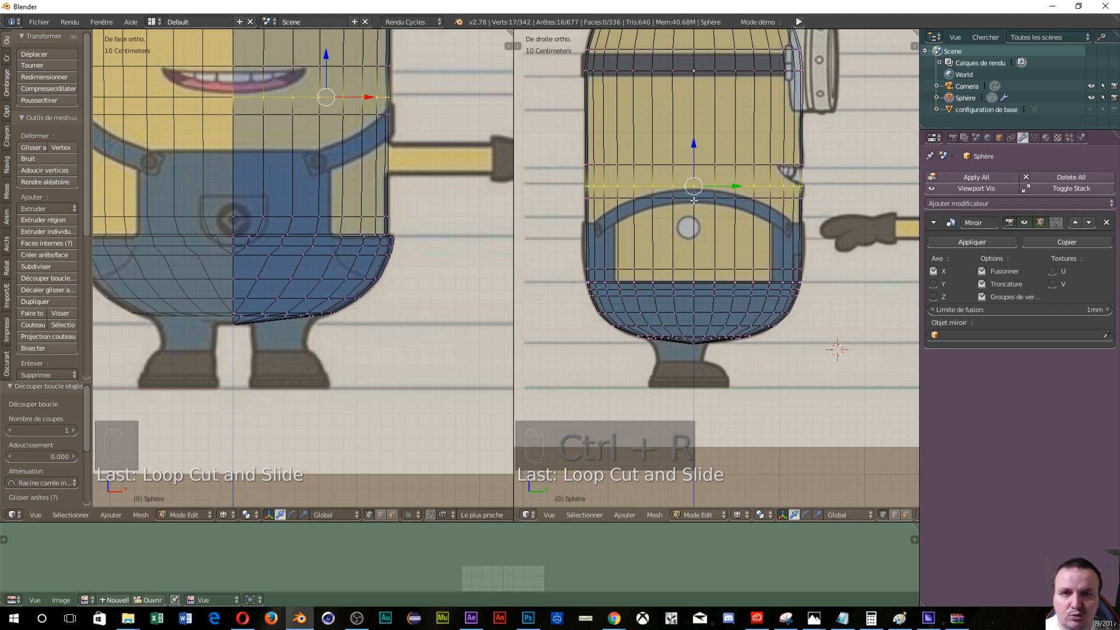
Step: Add two loop cuts below the strap arch, one slightly above the bib's top edge and one slightly below it
key(ctrl+r)
click(756, 220)
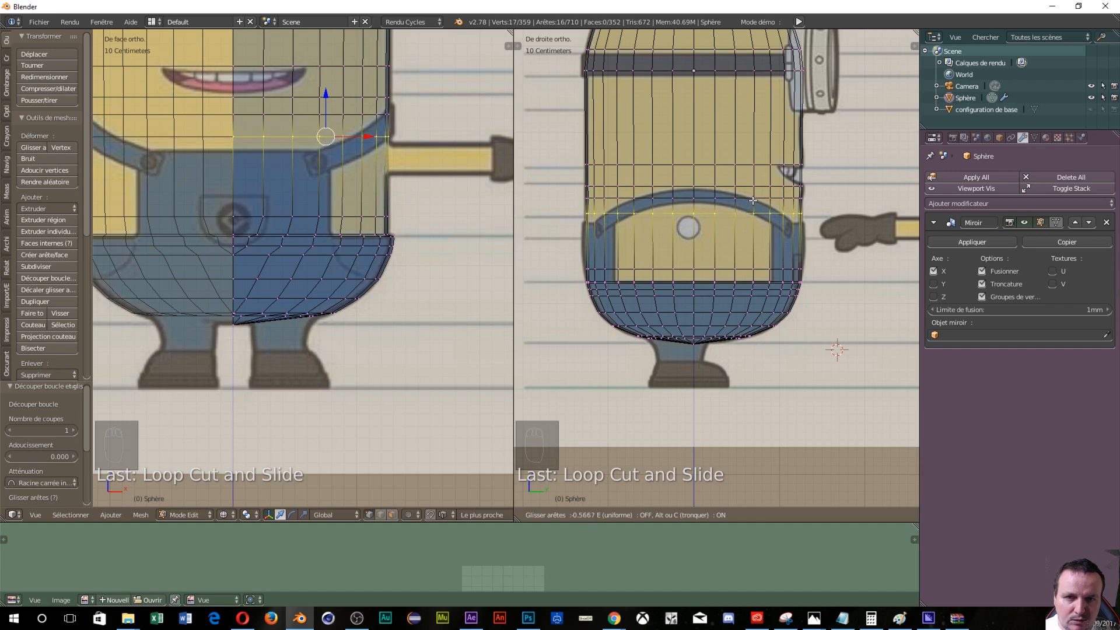
click(752, 202)
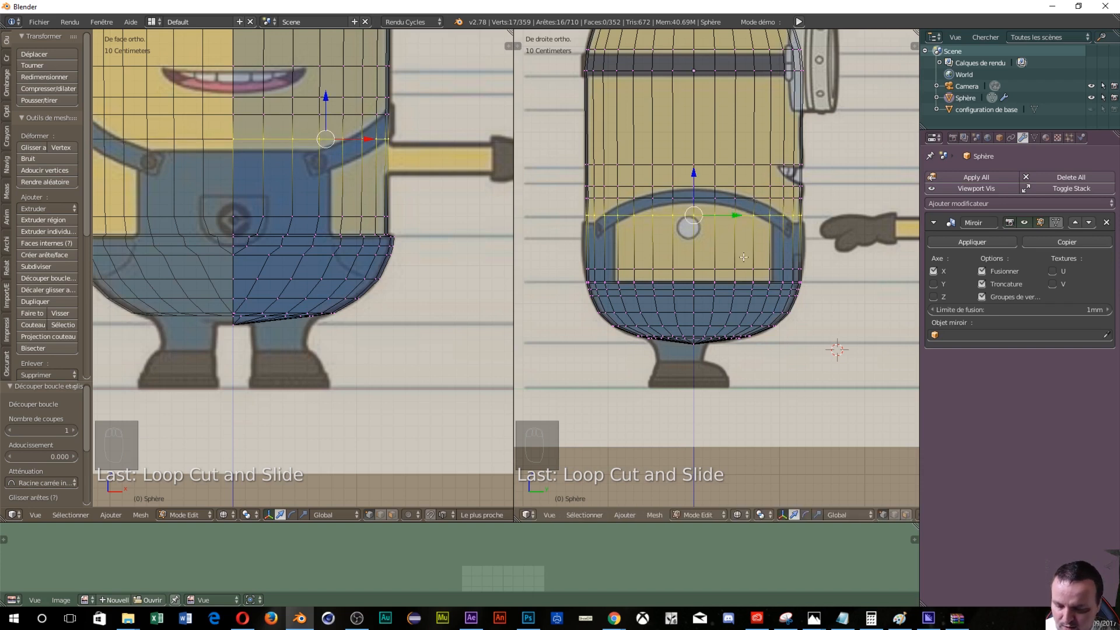
key(ctrl+r)
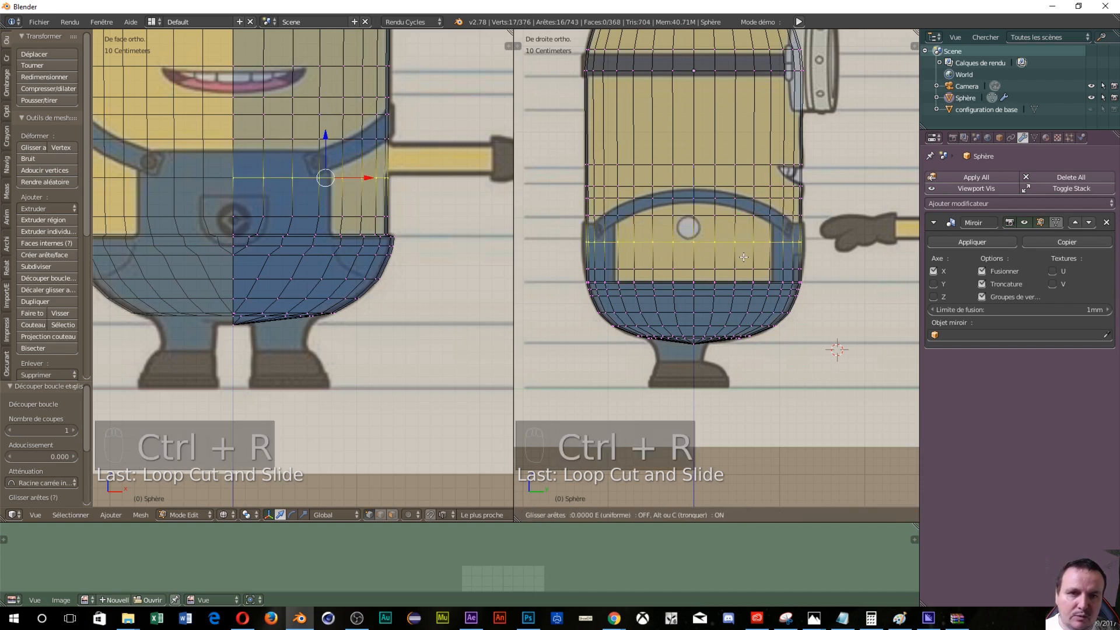
click(743, 255)
click(743, 255)
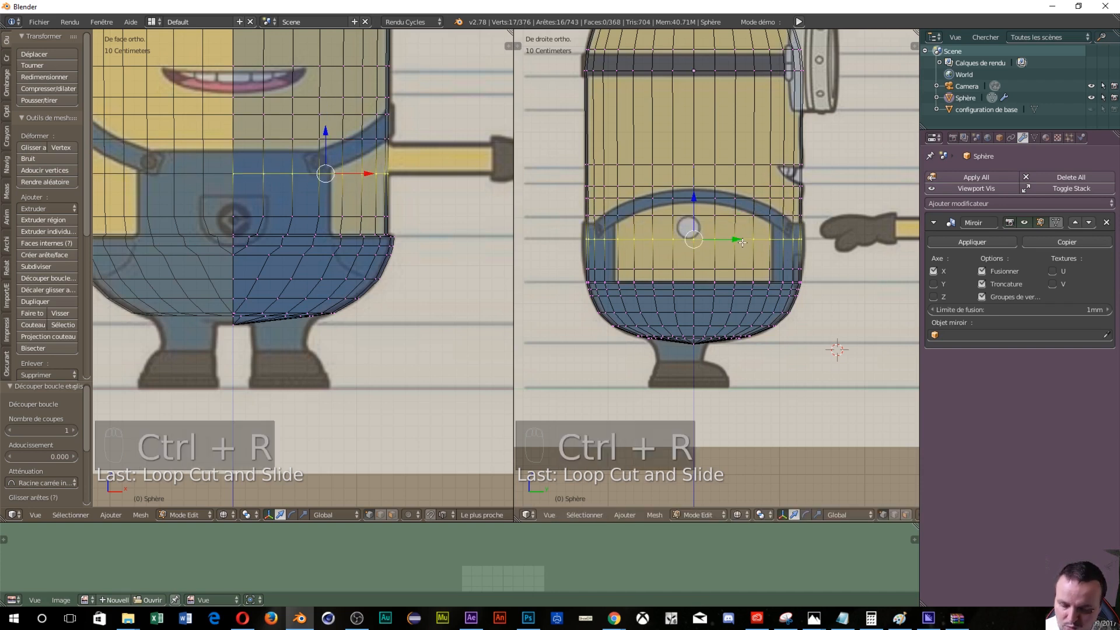
Step: Add a loop cut level with the bib's top edge and scale it by 1.024 along Y to match the side outline
key(ctrl+r)
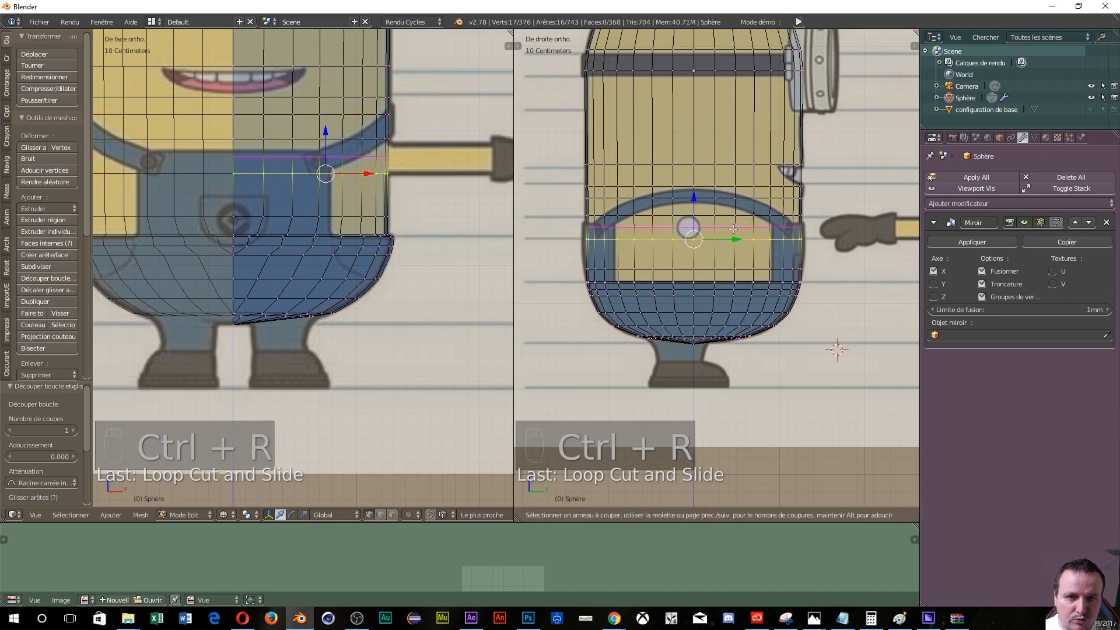
click(738, 236)
click(733, 226)
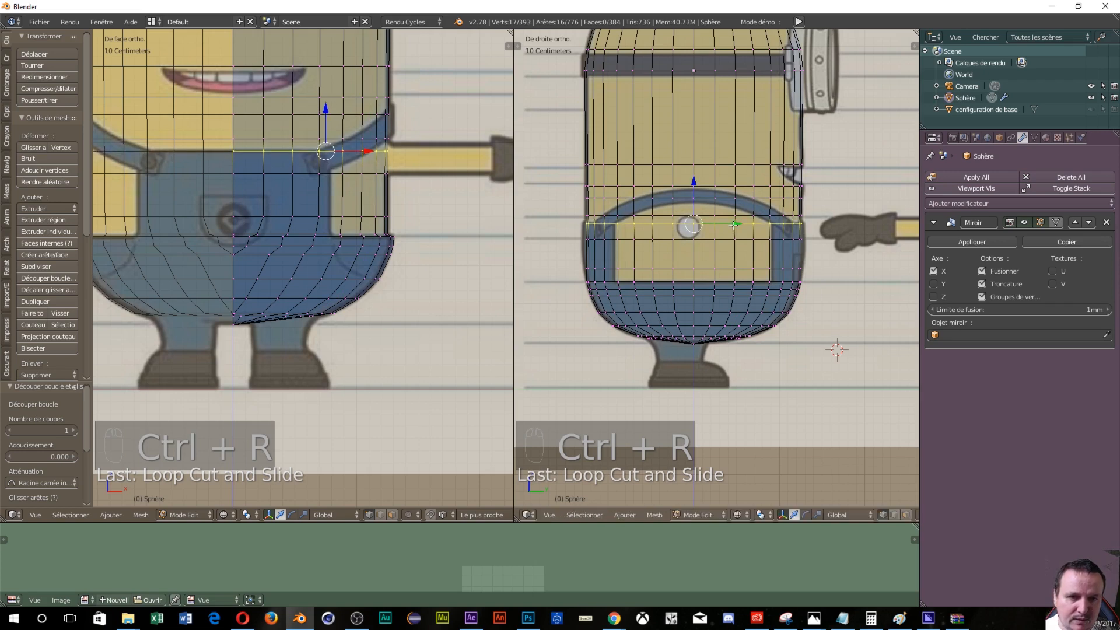
scroll(816, 245, up, 3)
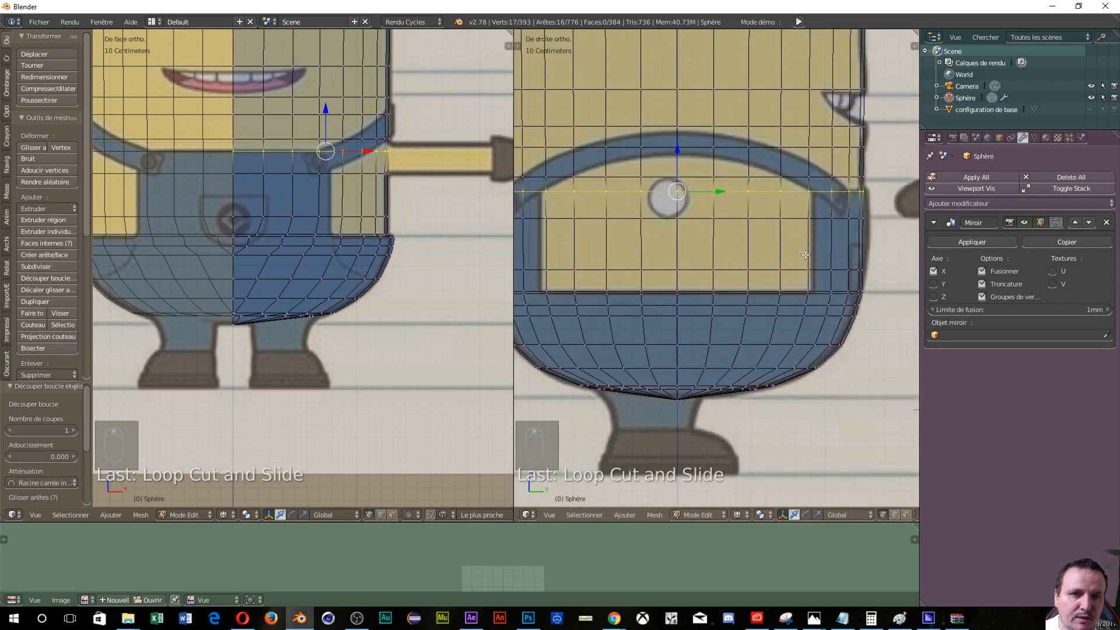
scroll(800, 251, down, 1)
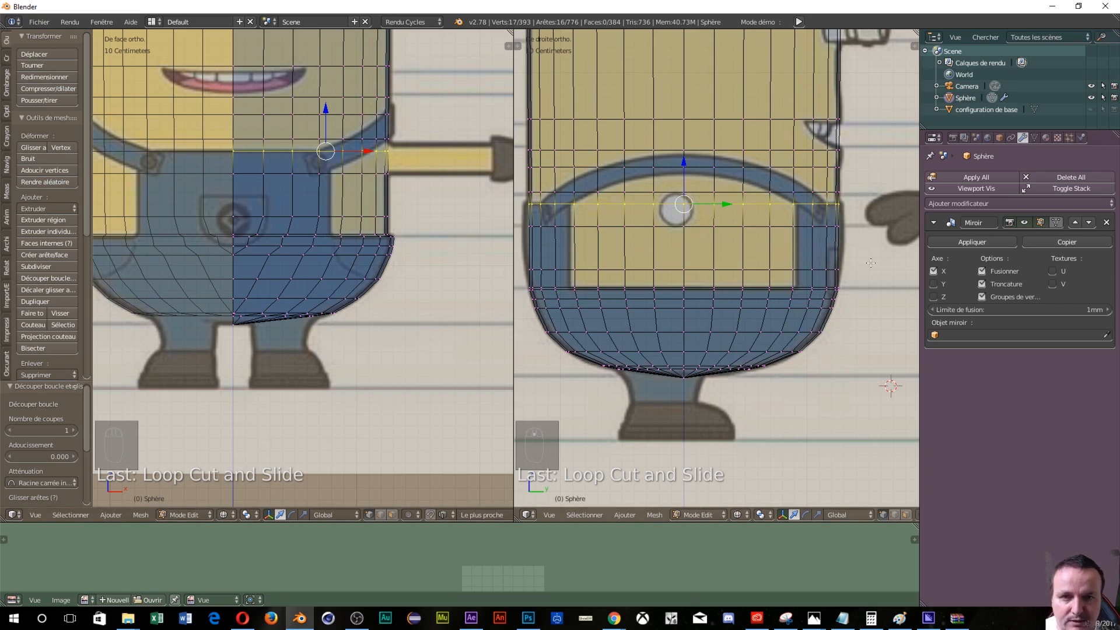
key(s)
key(y)
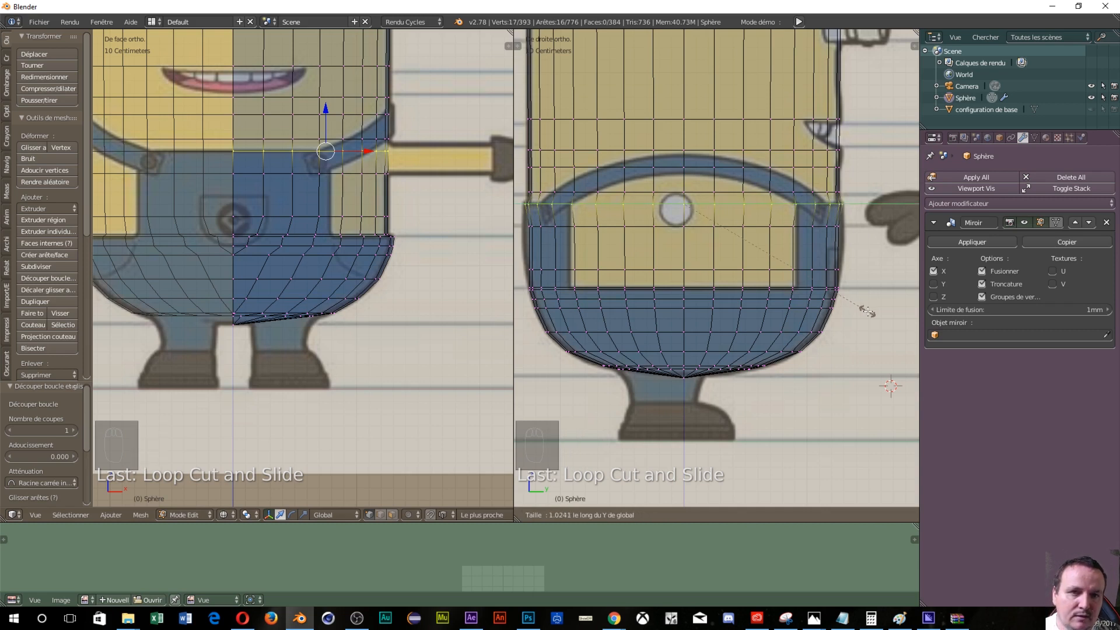
click(868, 311)
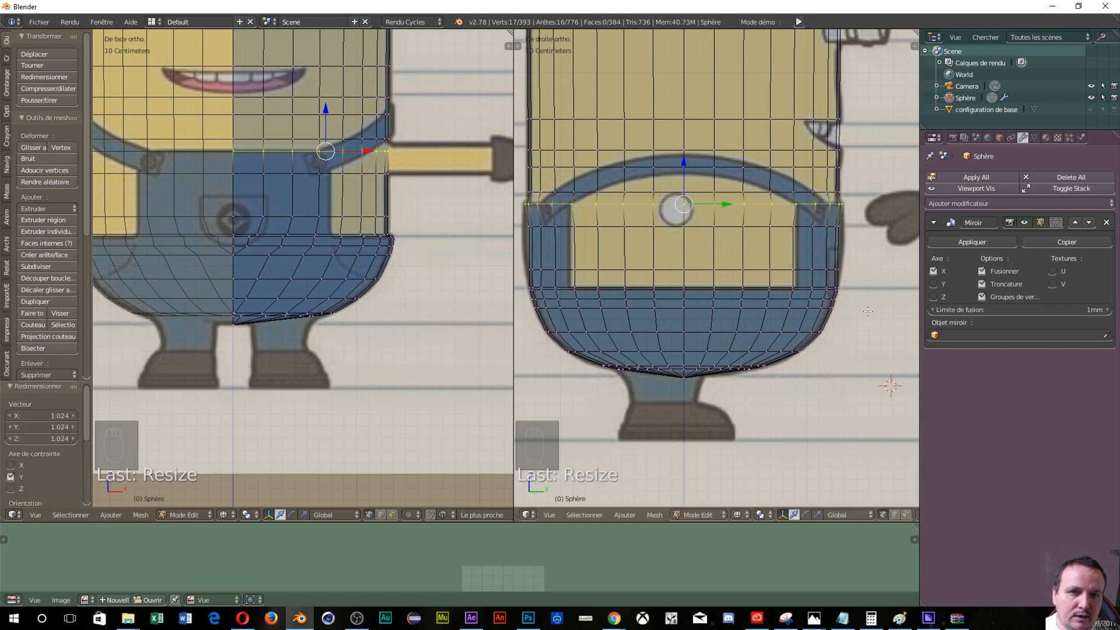
Step: Add a loop cut directly above the bib-edge loop, slid close to it, and scale it by 0.978 along Y to form a step
key(ctrl+r)
click(376, 151)
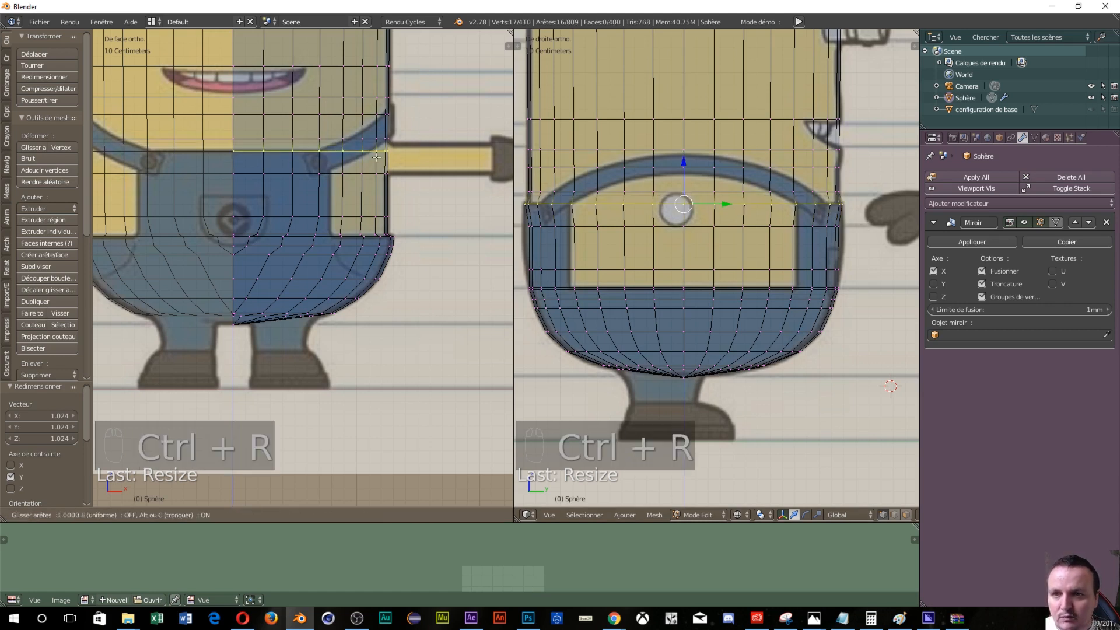
click(376, 150)
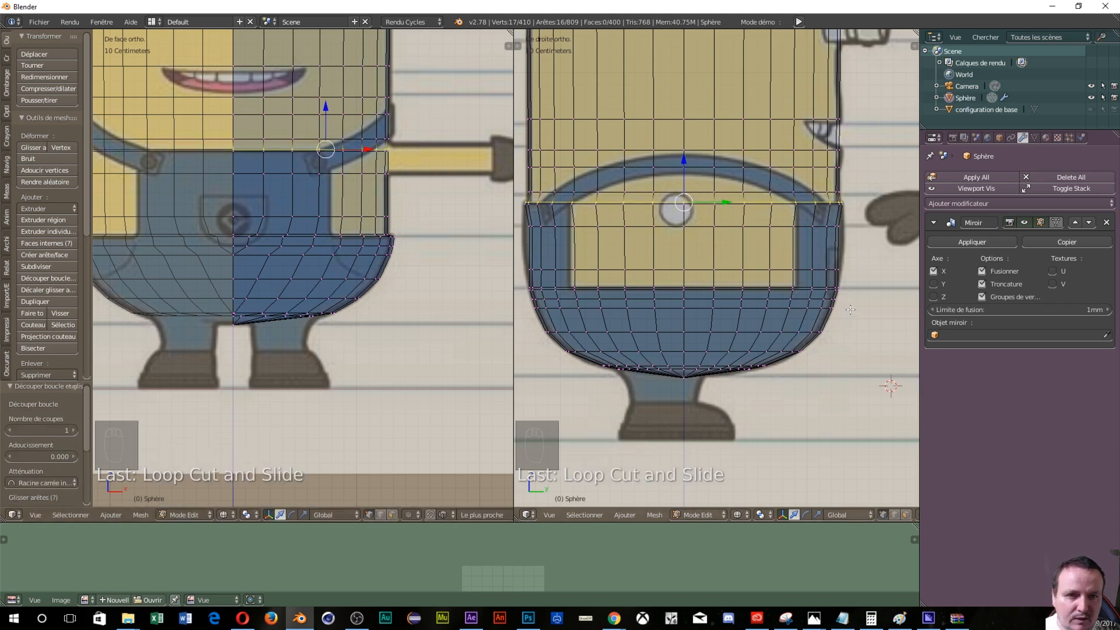
key(s)
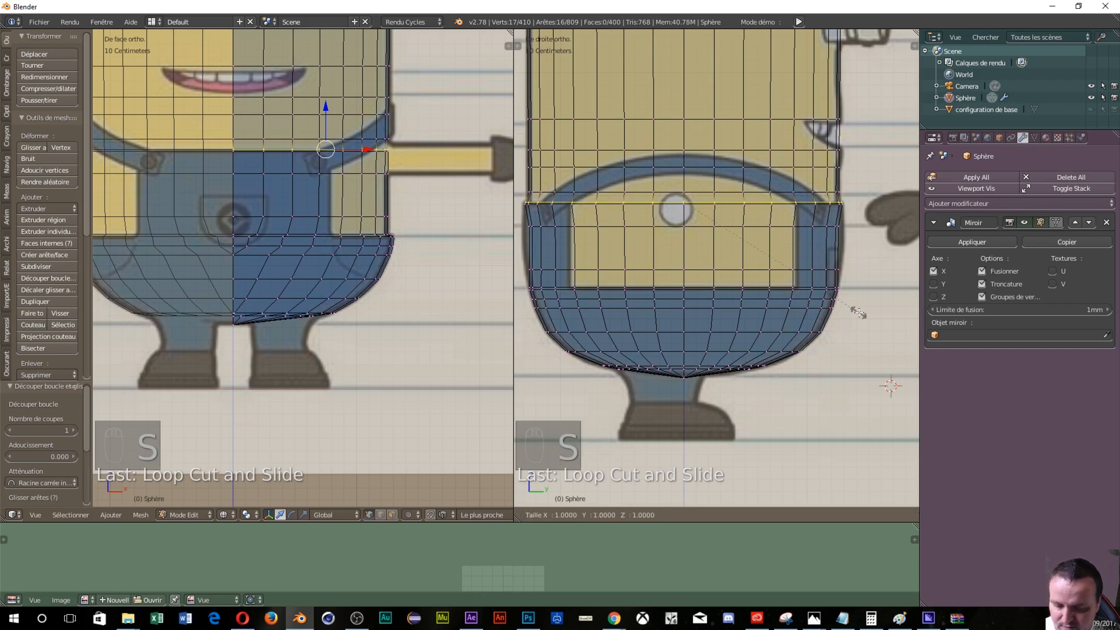
key(y)
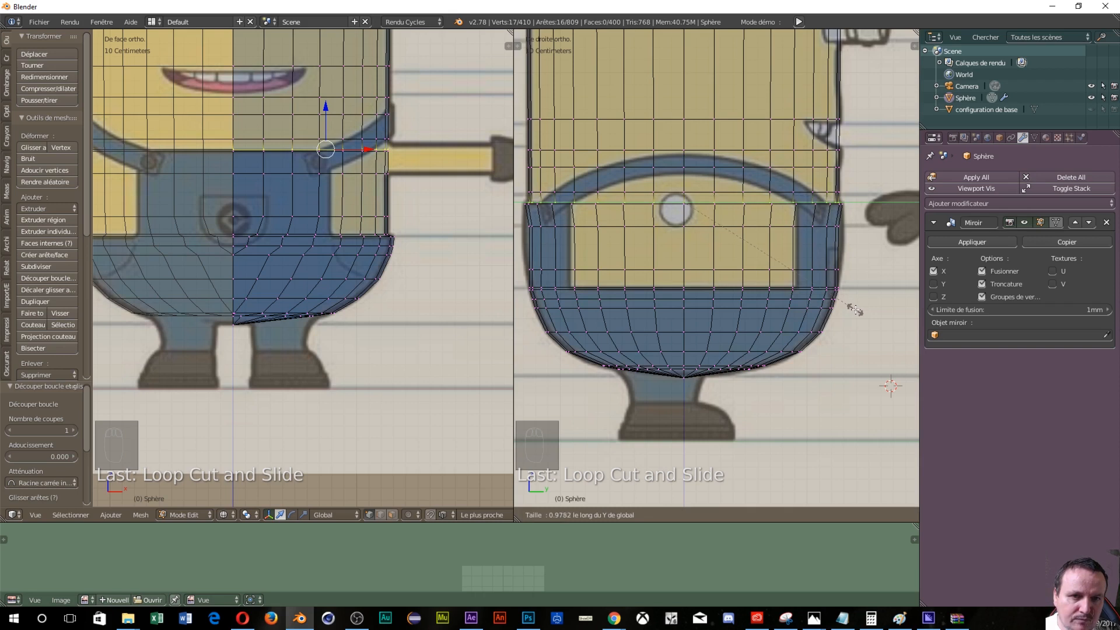
click(854, 310)
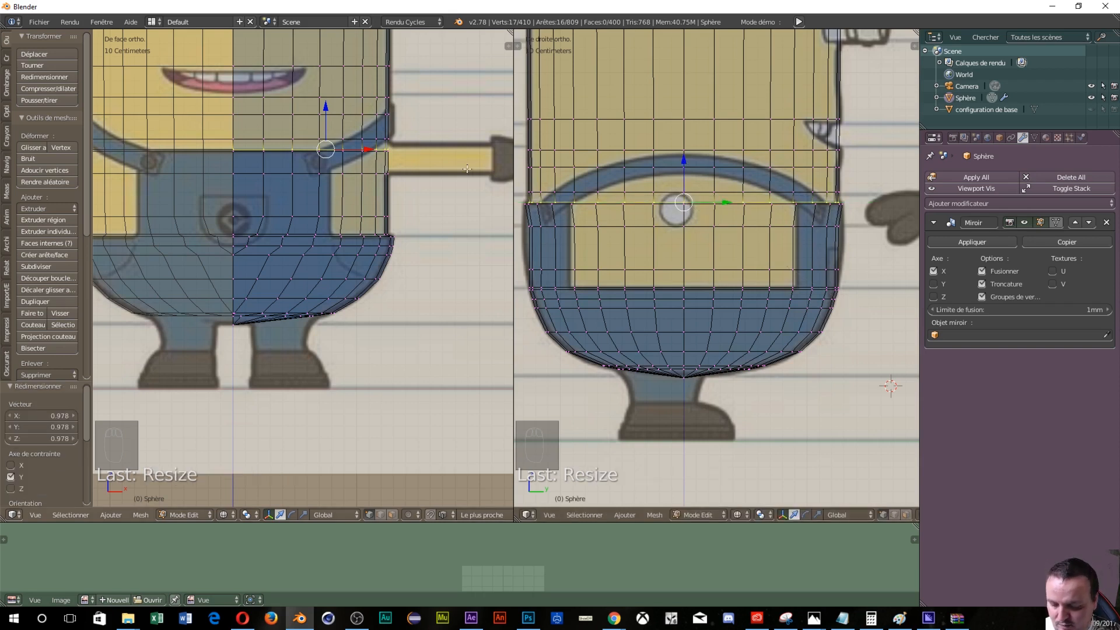
Step: Select only the edge loop just below the bib's top edge and scale it by about 1.036 along Y
key(a)
key(b)
drag(468, 169, 132, 187)
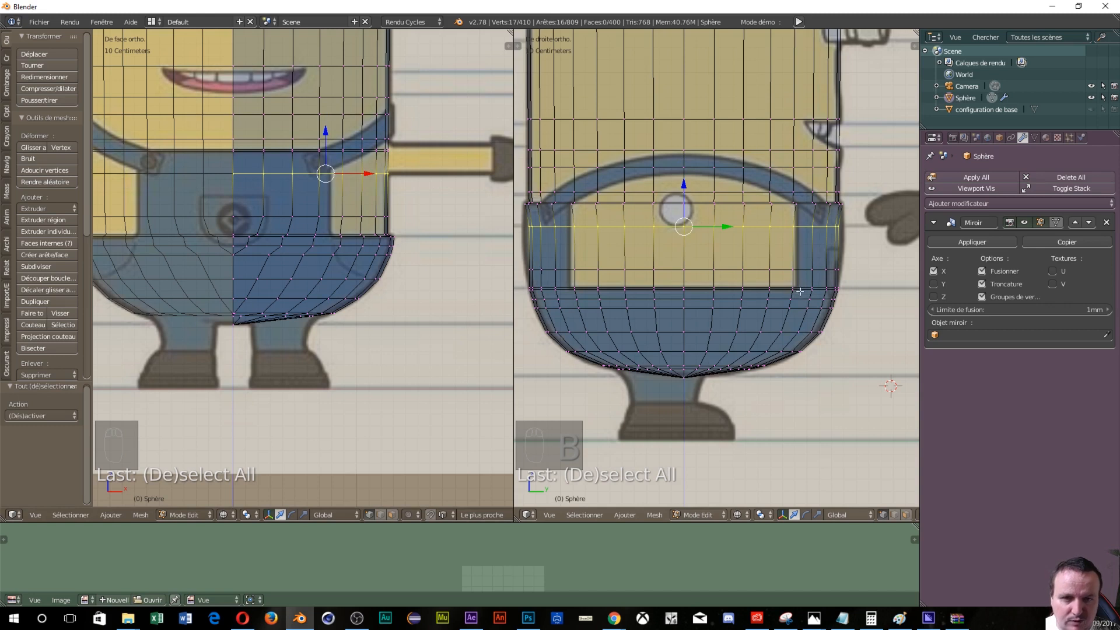
key(s)
key(y)
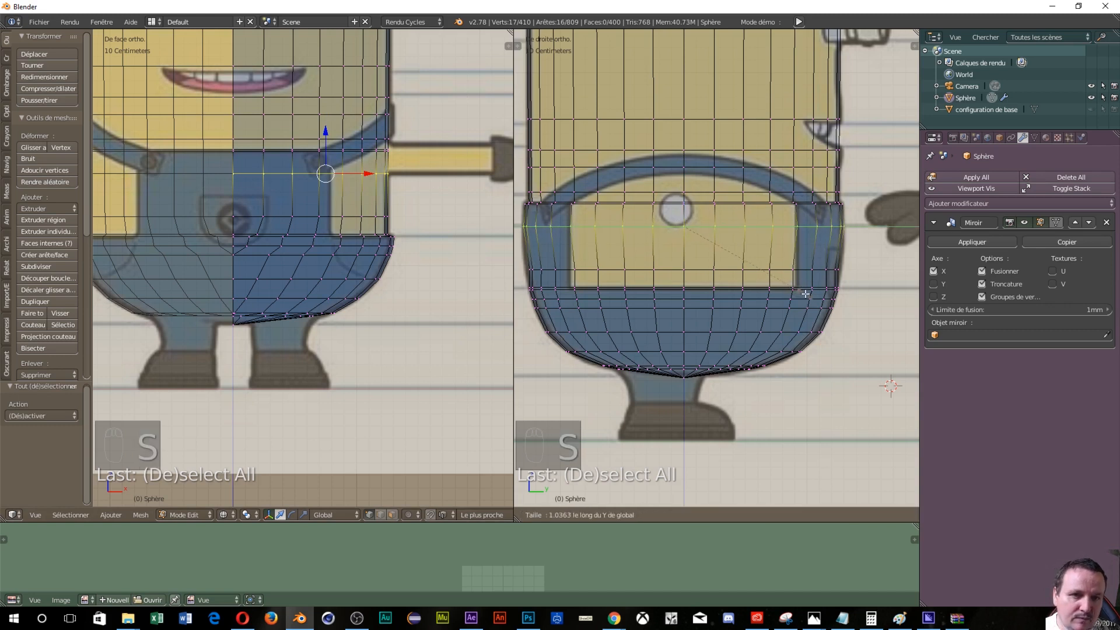
Step: Widen two horizontal torso edge loops above the overalls' lower part, scaling along Y by about 1.036 and 1.026 to match the side reference
click(805, 294)
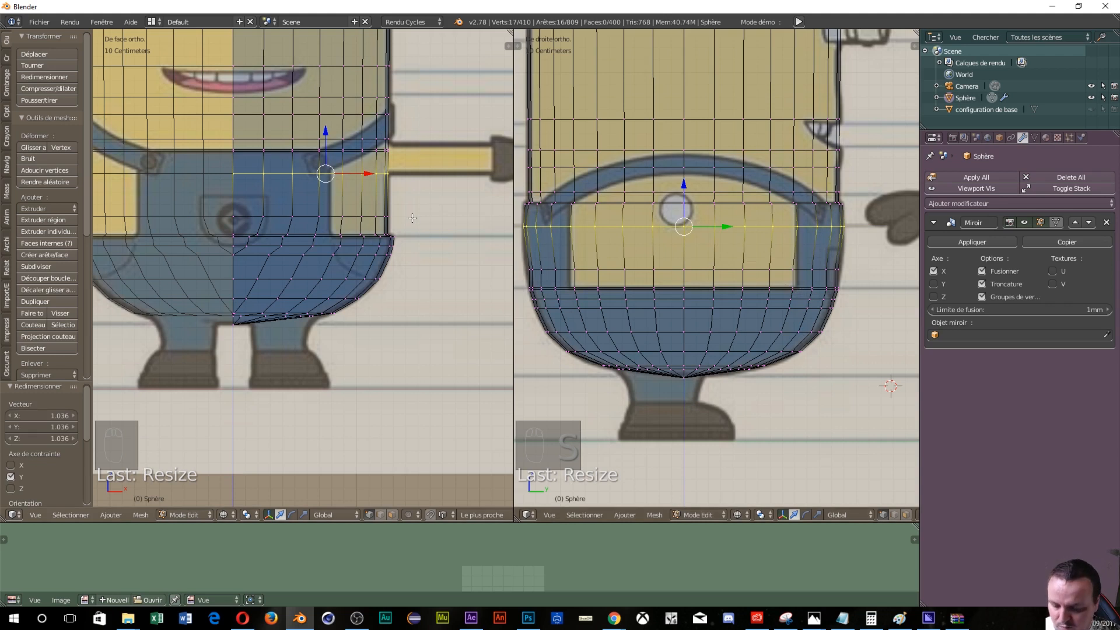
key(a)
key(b)
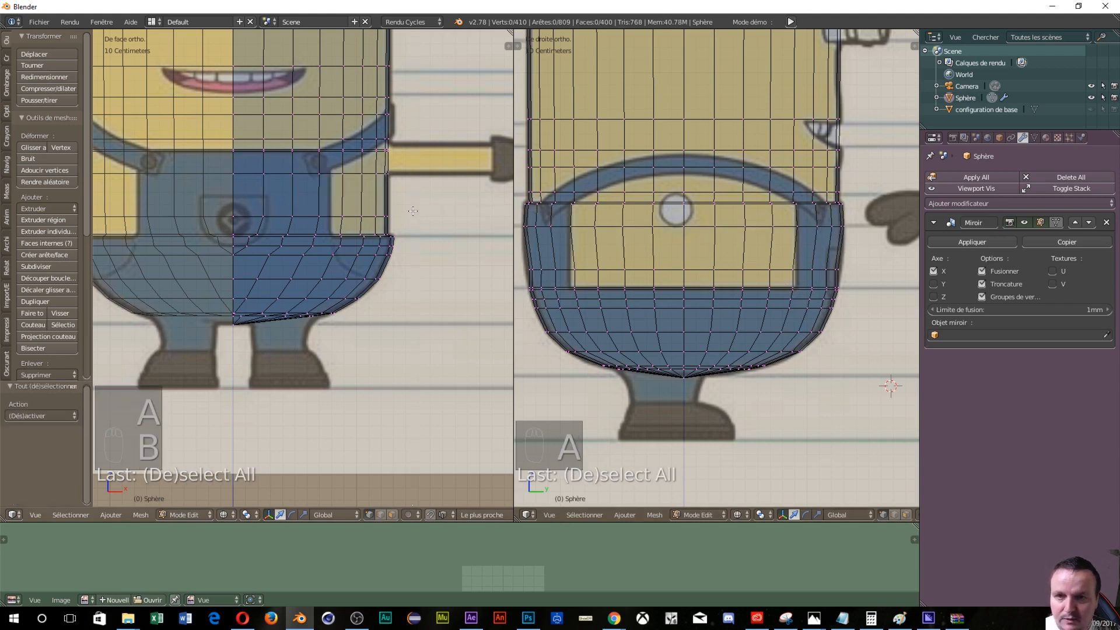
drag(412, 211, 198, 224)
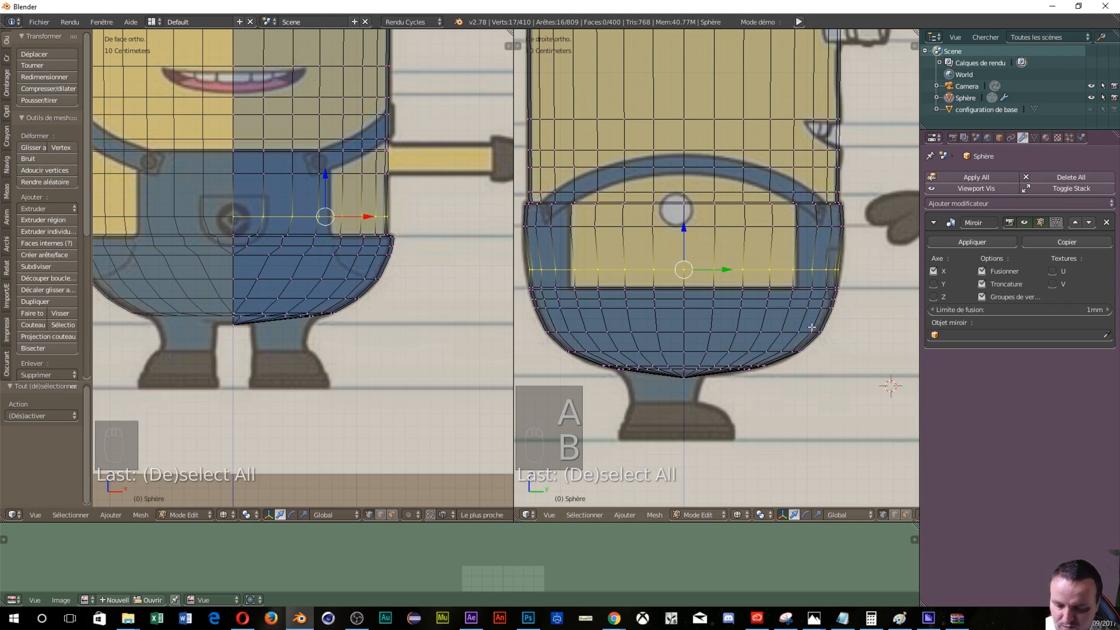
key(s)
key(y)
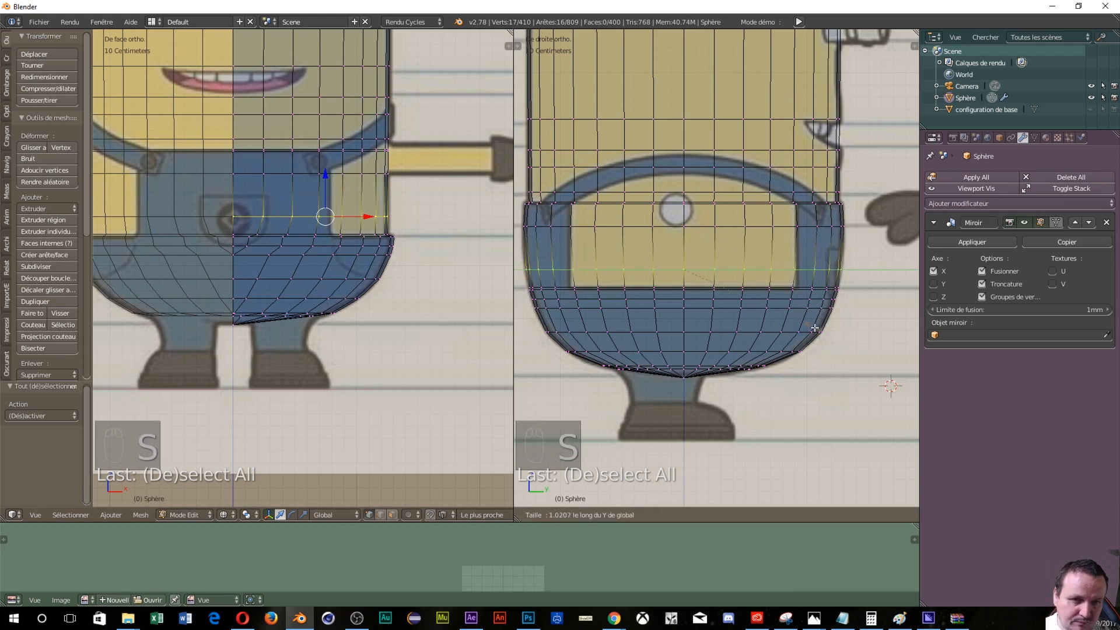
click(815, 324)
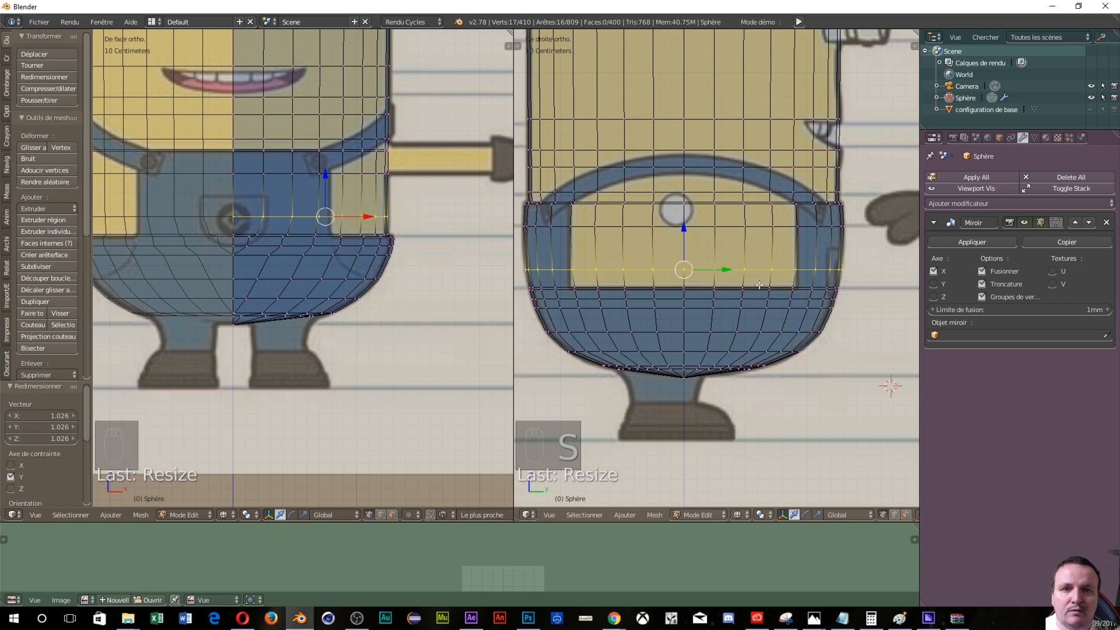
Step: Edge-slide the central vertical loop by about -0.268 to meet the right edge of the arm circle in the side view
scroll(760, 285, up, 1)
scroll(753, 279, up, 2)
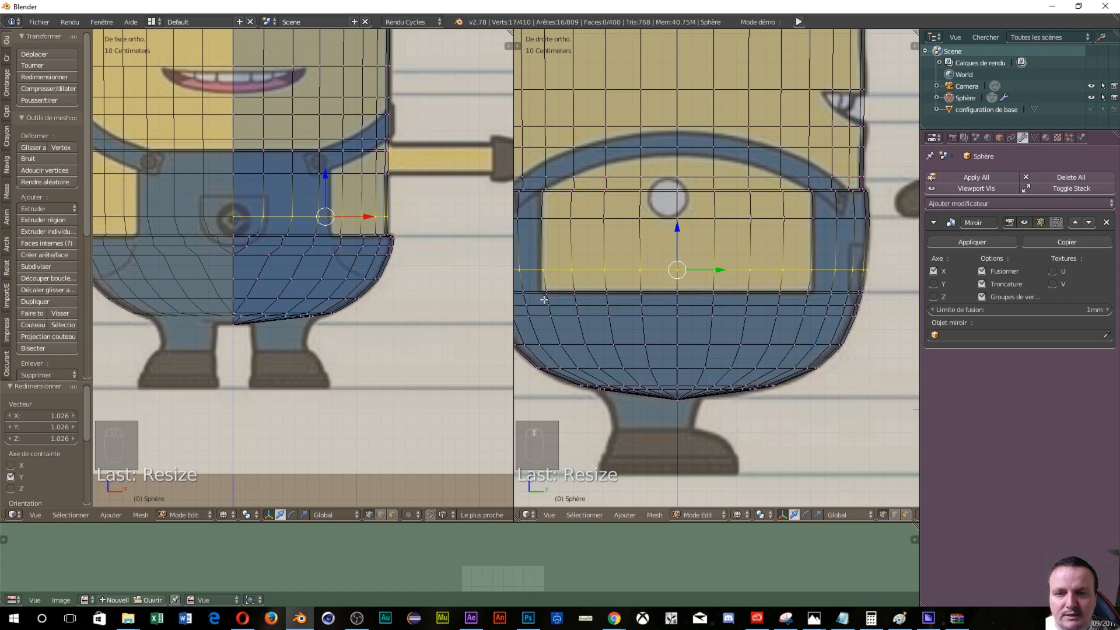
scroll(533, 255, down, 1)
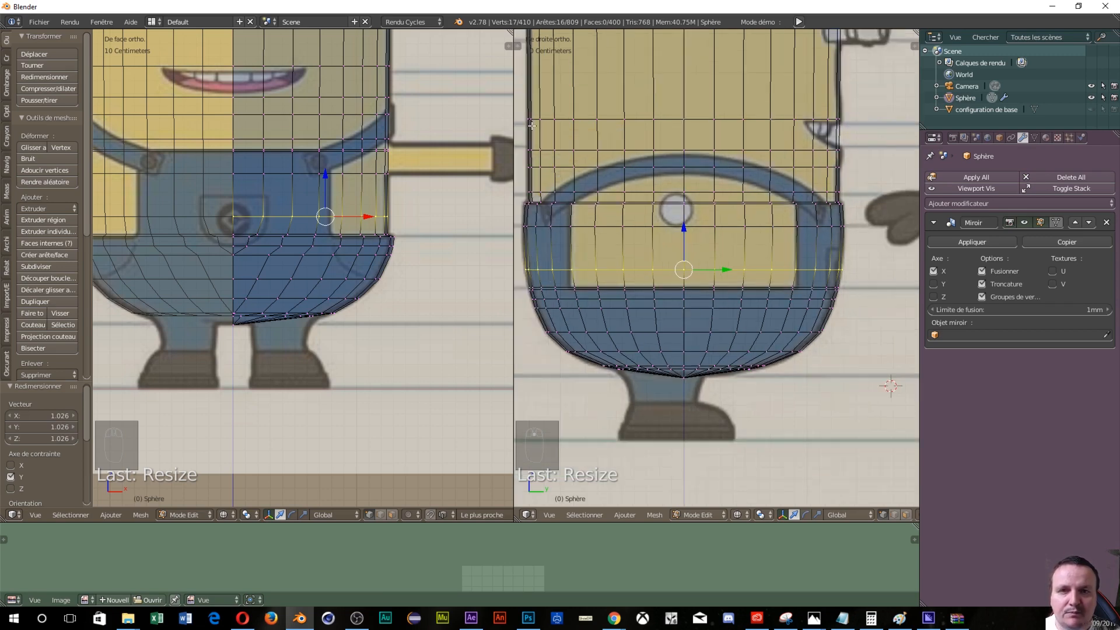
scroll(663, 77, up, 1)
scroll(665, 78, down, 4)
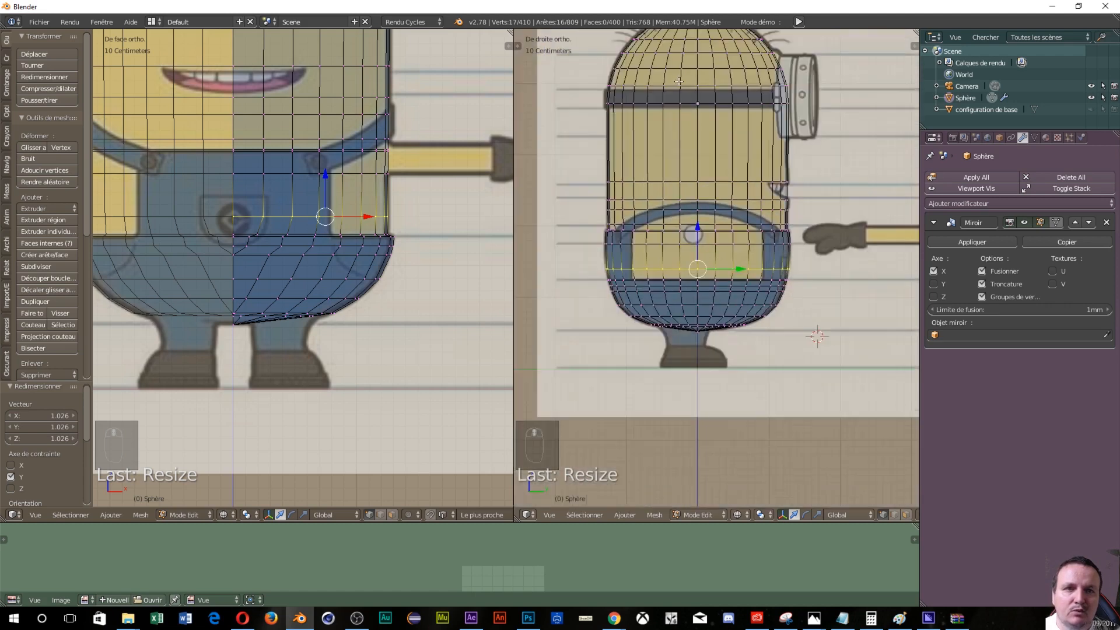
scroll(678, 81, up, 4)
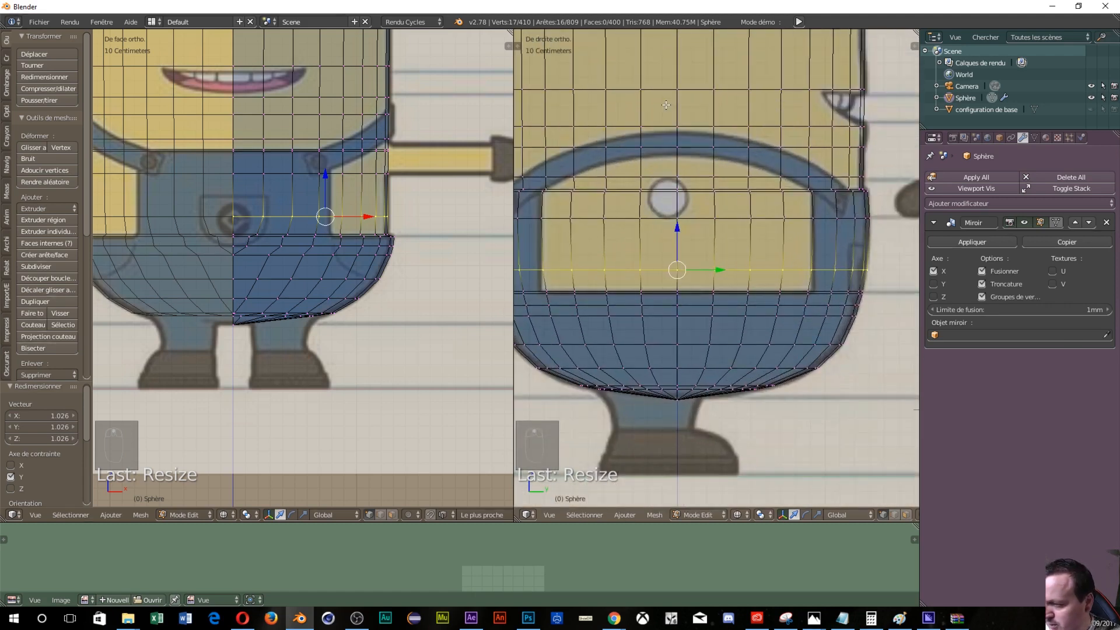
scroll(672, 290, up, 1)
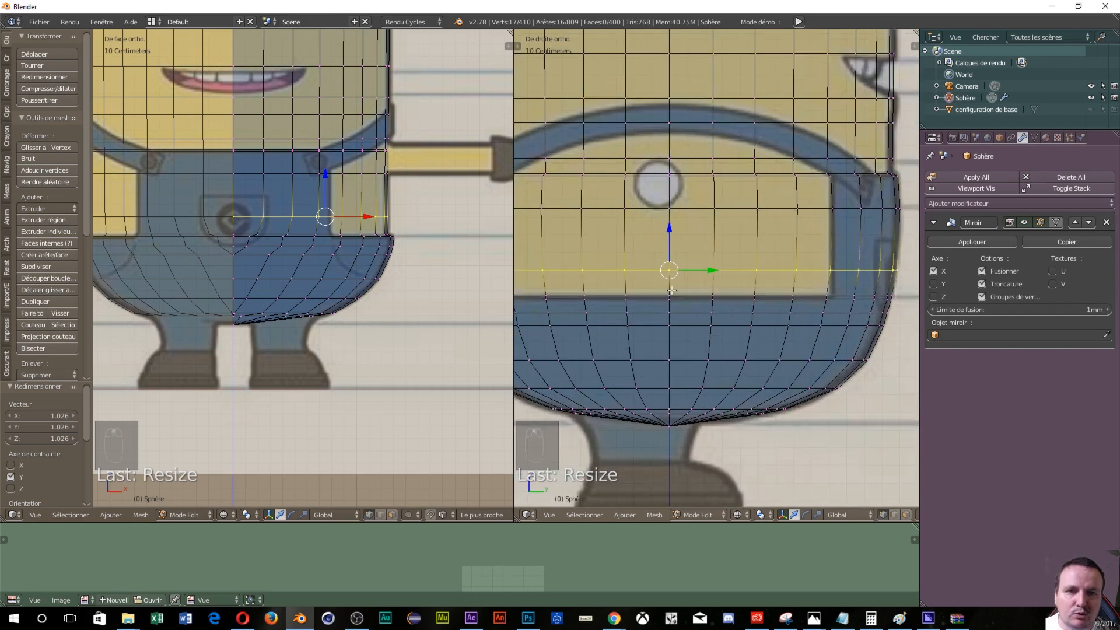
alt+right_click(670, 348)
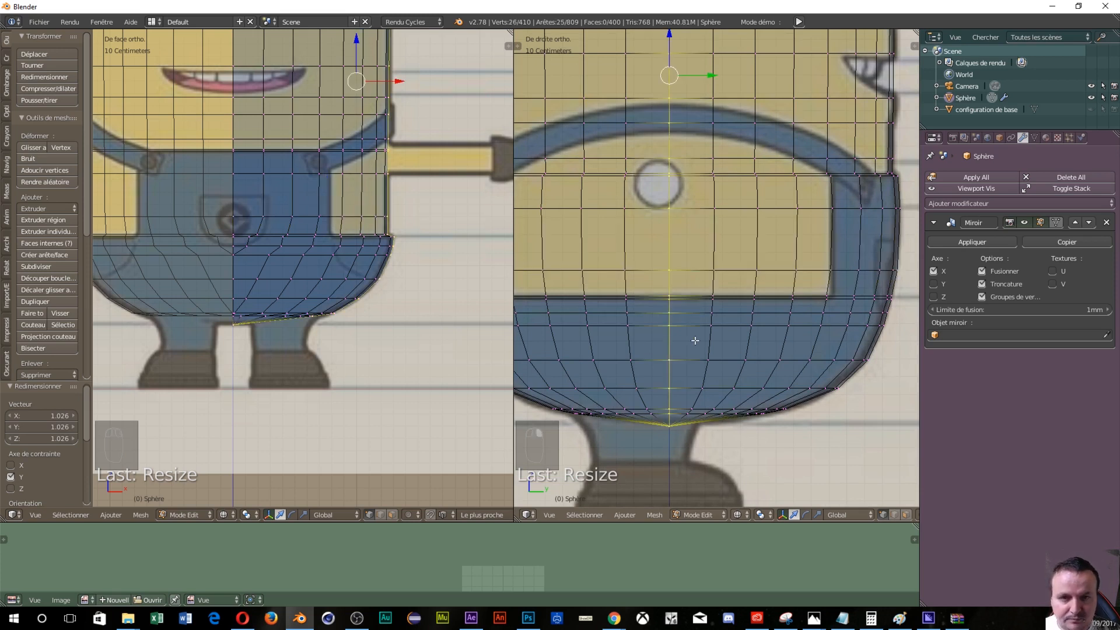
key(g)
key(g)
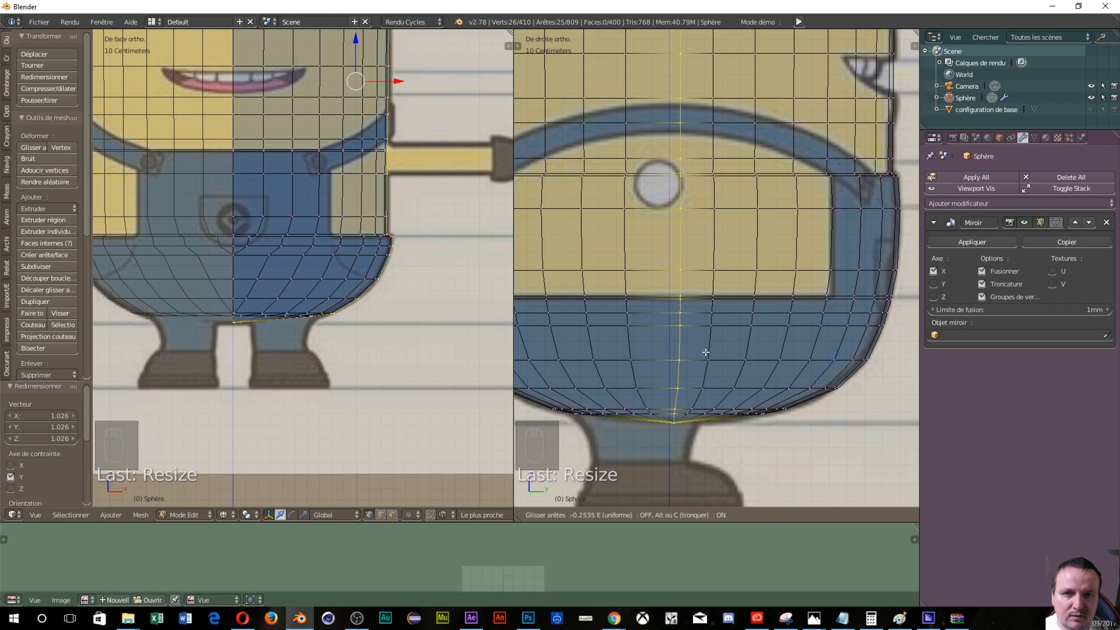
click(706, 352)
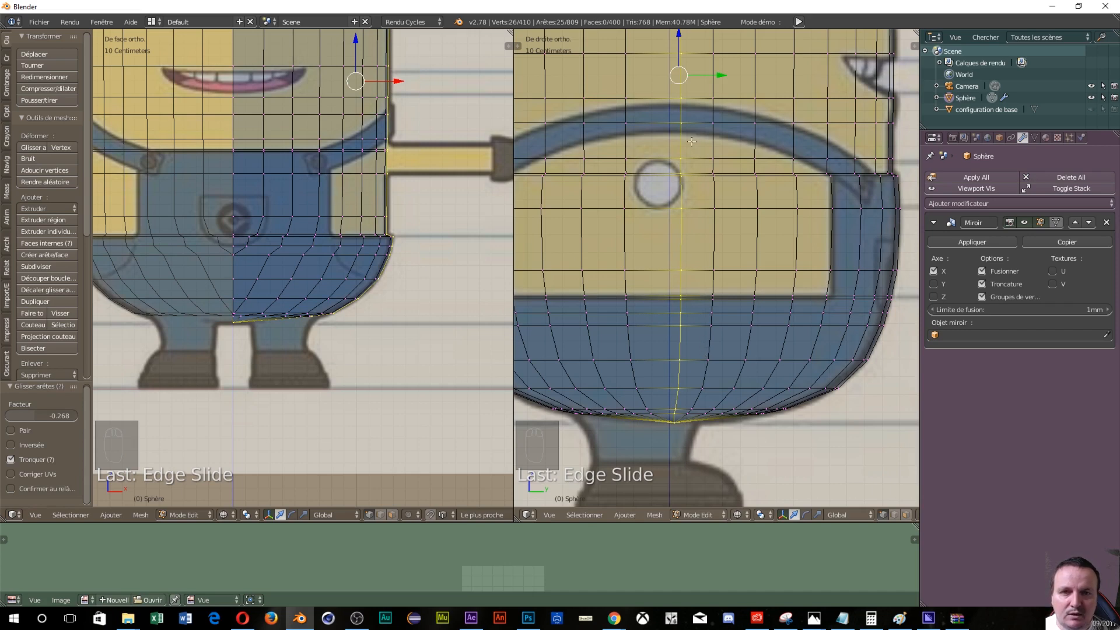
Step: Edge-slide the neighbouring vertical loop by about -0.168 to meet the left edge of the arm circle
scroll(680, 152, down, 3)
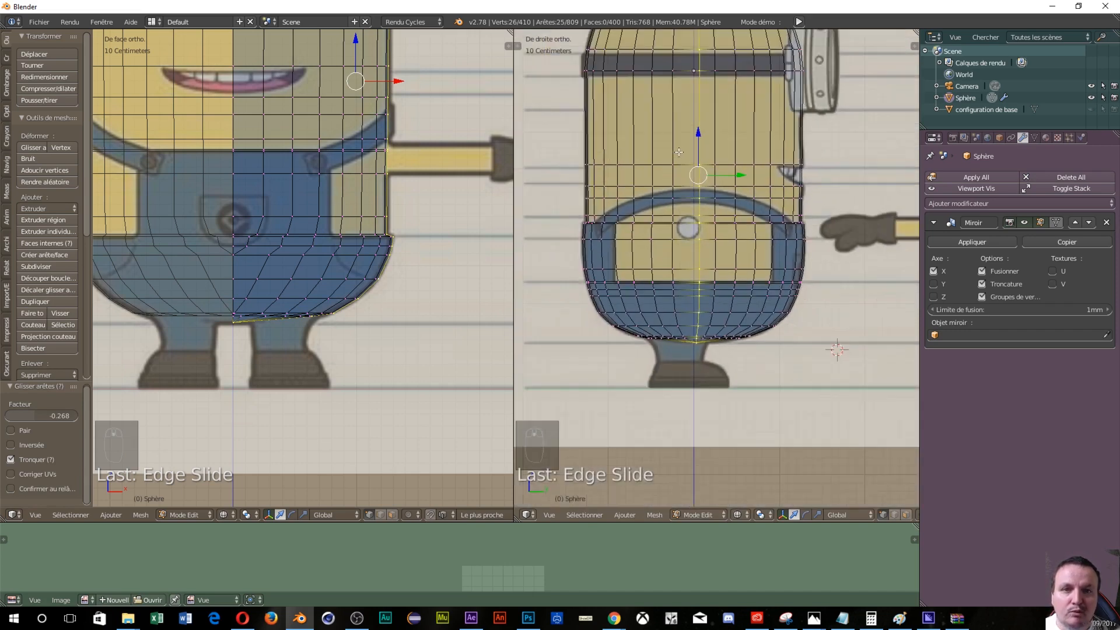
scroll(679, 152, down, 2)
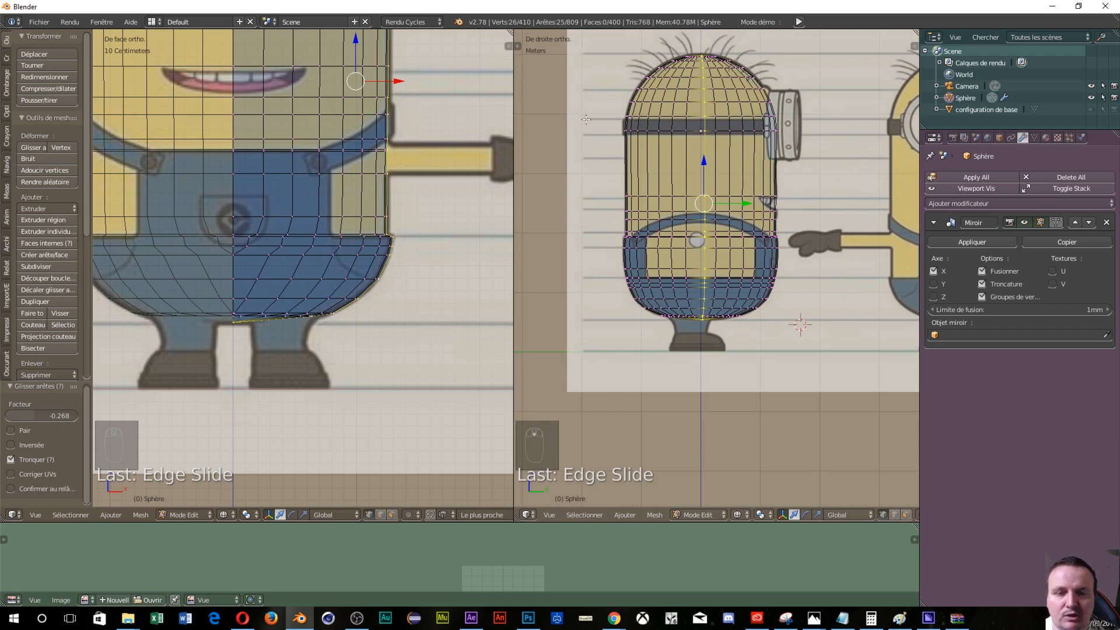
scroll(717, 264, up, 6)
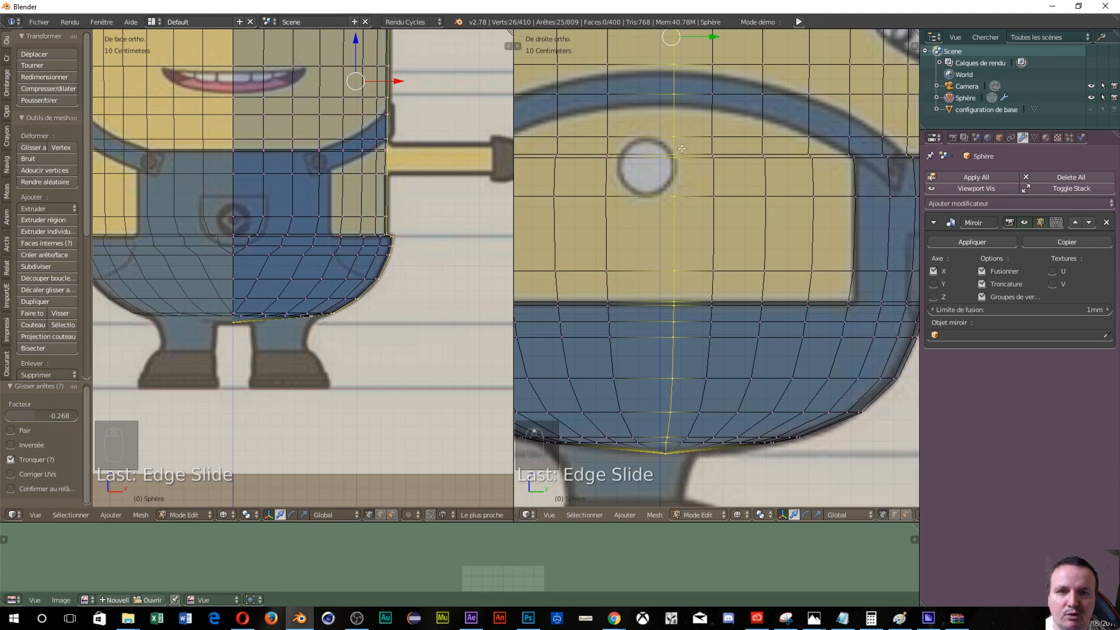
alt+right_click(615, 386)
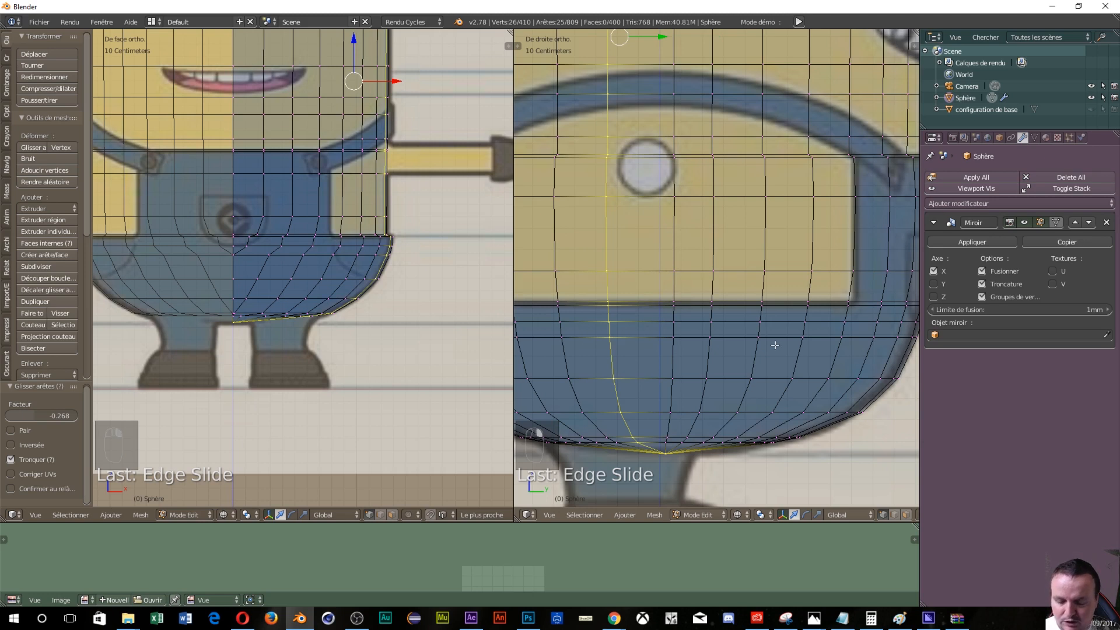
key(g)
key(g)
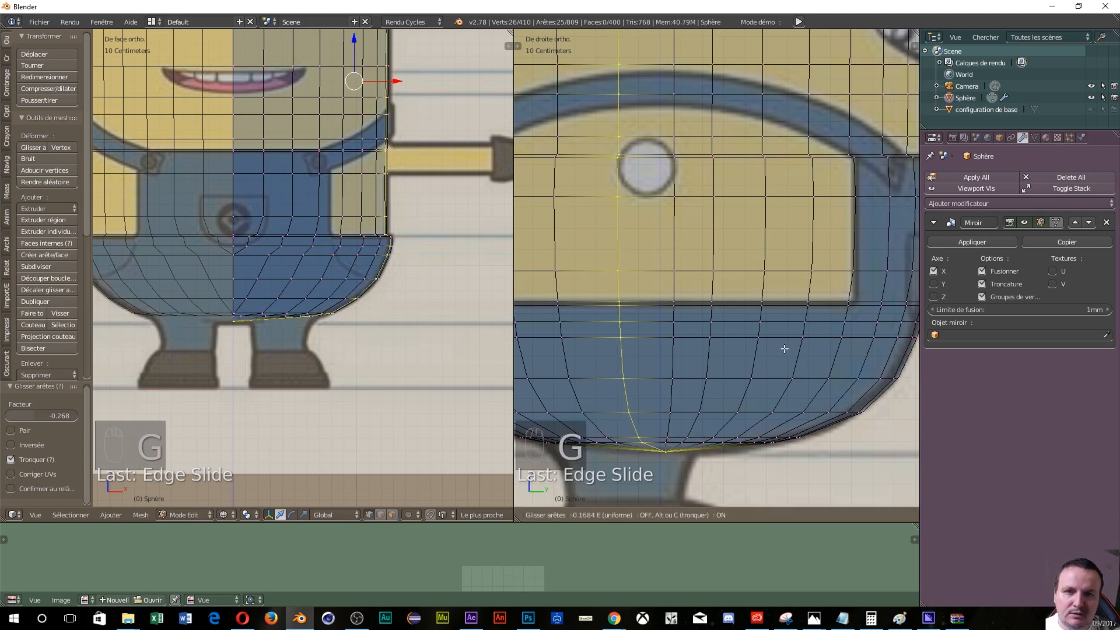
click(785, 348)
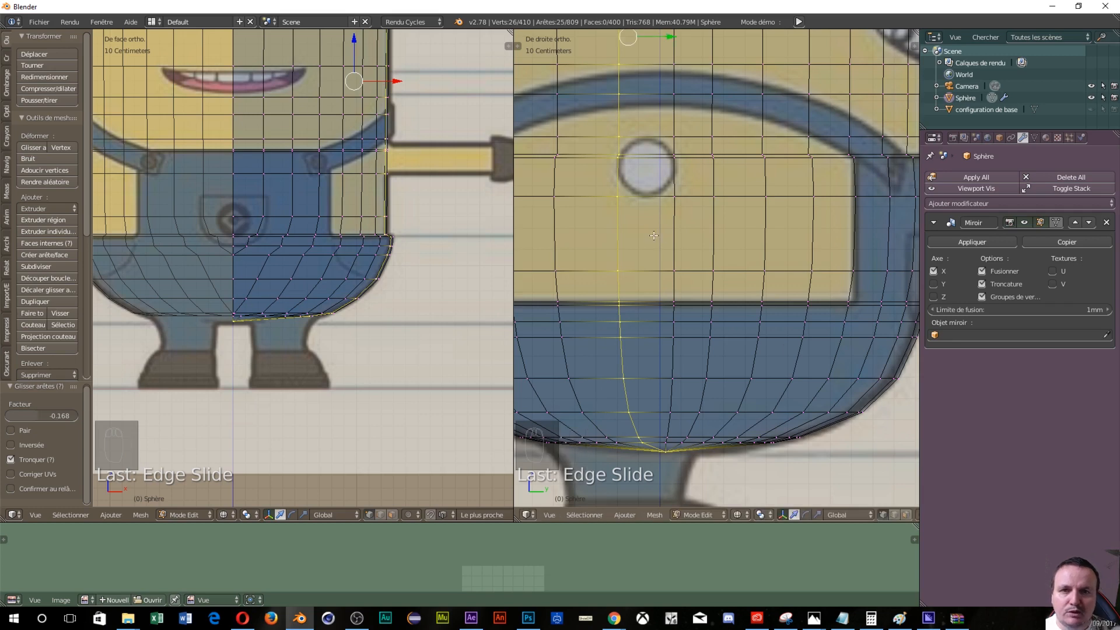
Step: In edge selection mode, dissolve the two short horizontal edges crossing the upper part of the arm circle
scroll(654, 235, up, 2)
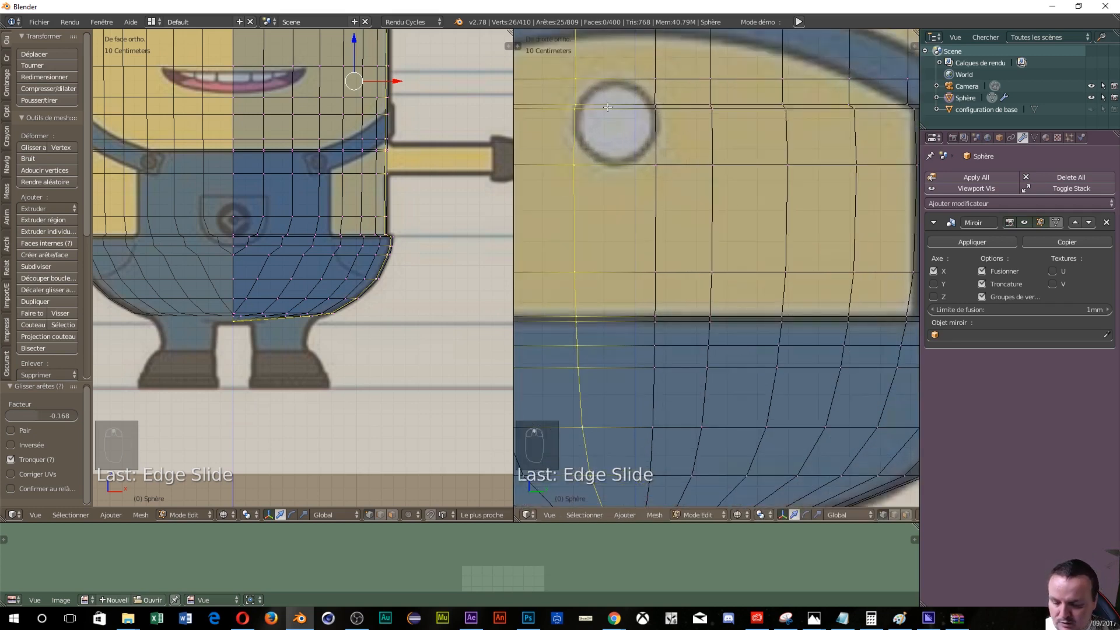
key(ctrl+Tab)
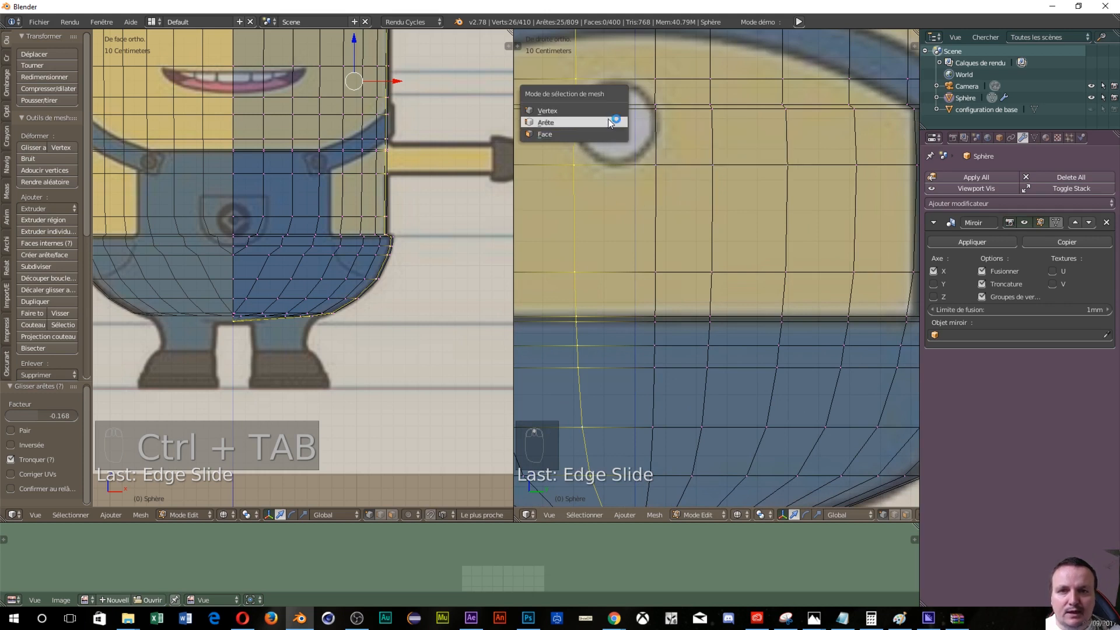
click(608, 121)
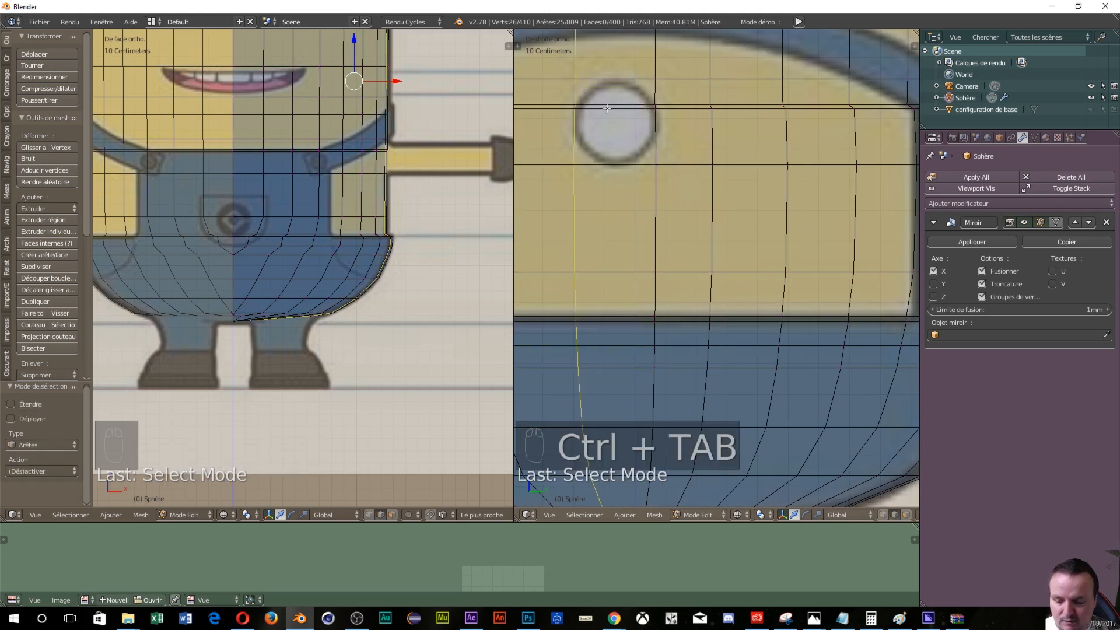
key(a)
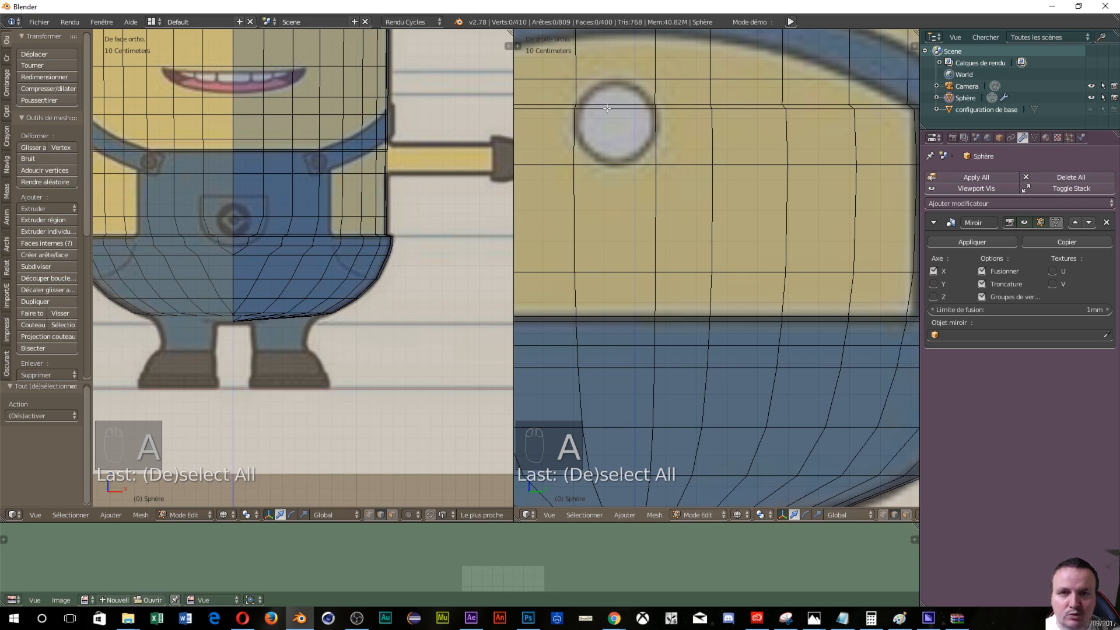
key(c)
click(606, 105)
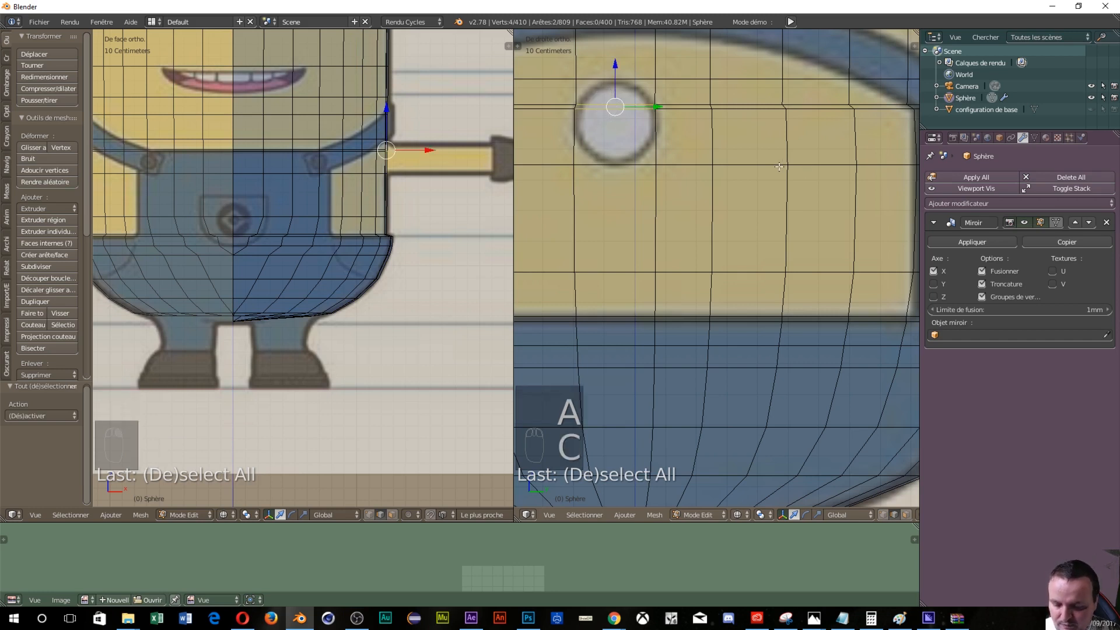
key(x)
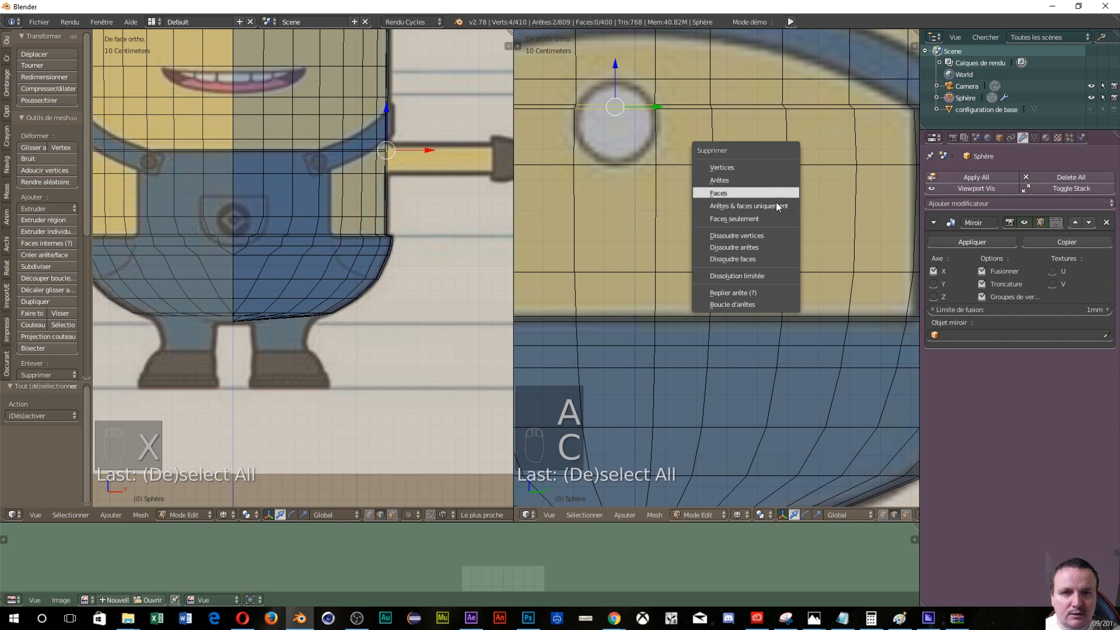
click(772, 245)
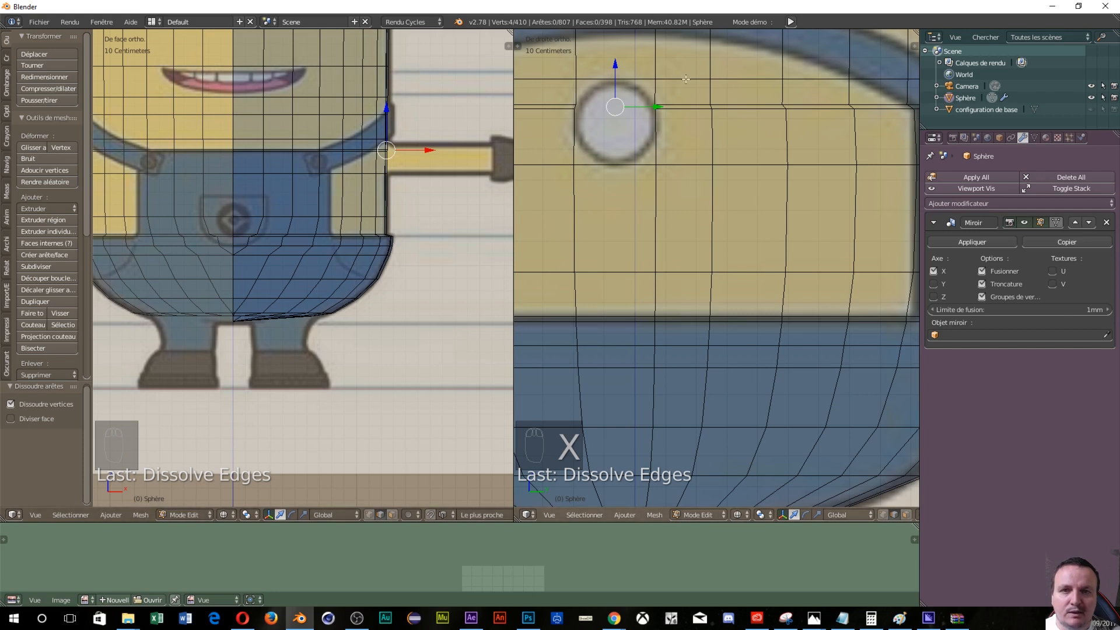
Step: In vertex selection mode, straighten the vertices along the left side of the arm circle by scaling them to 0 along Y
key(ctrl+Tab)
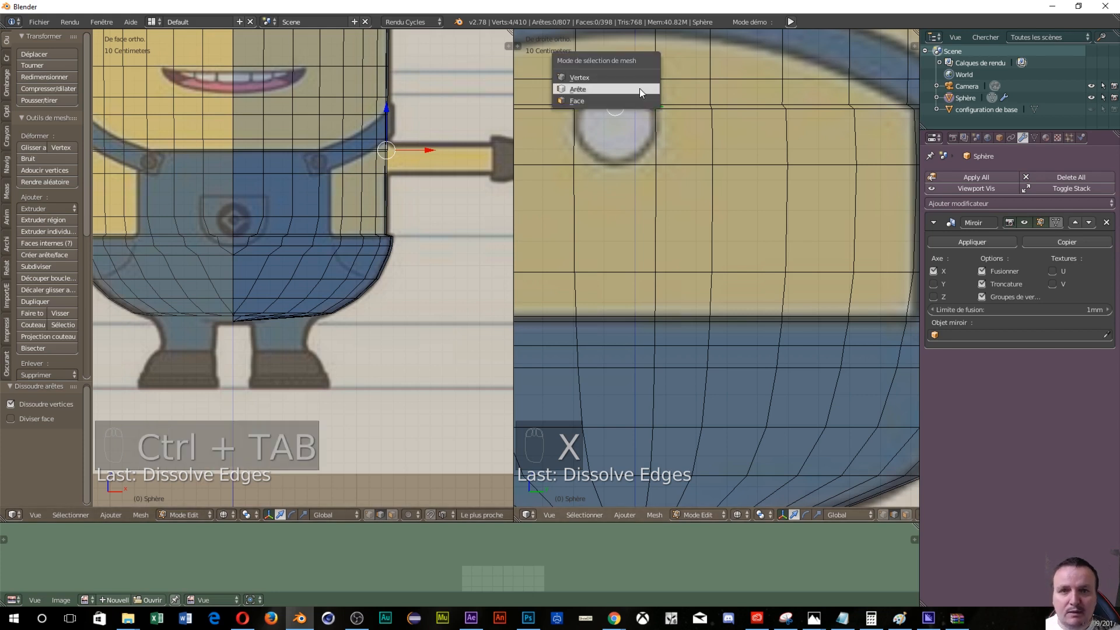
click(572, 77)
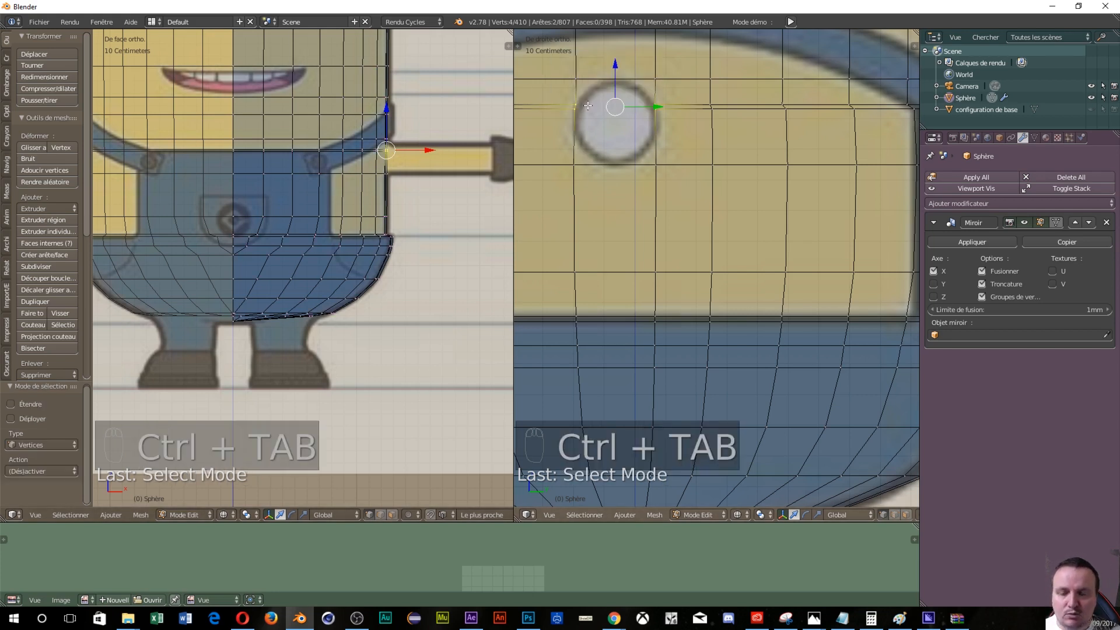
key(a)
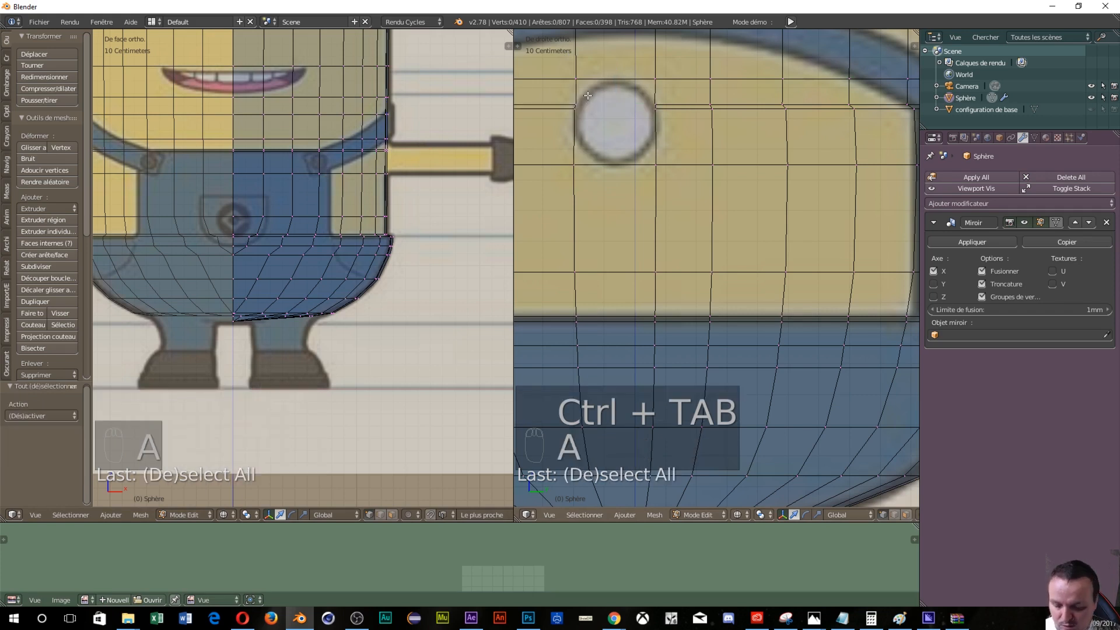
key(c)
click(576, 87)
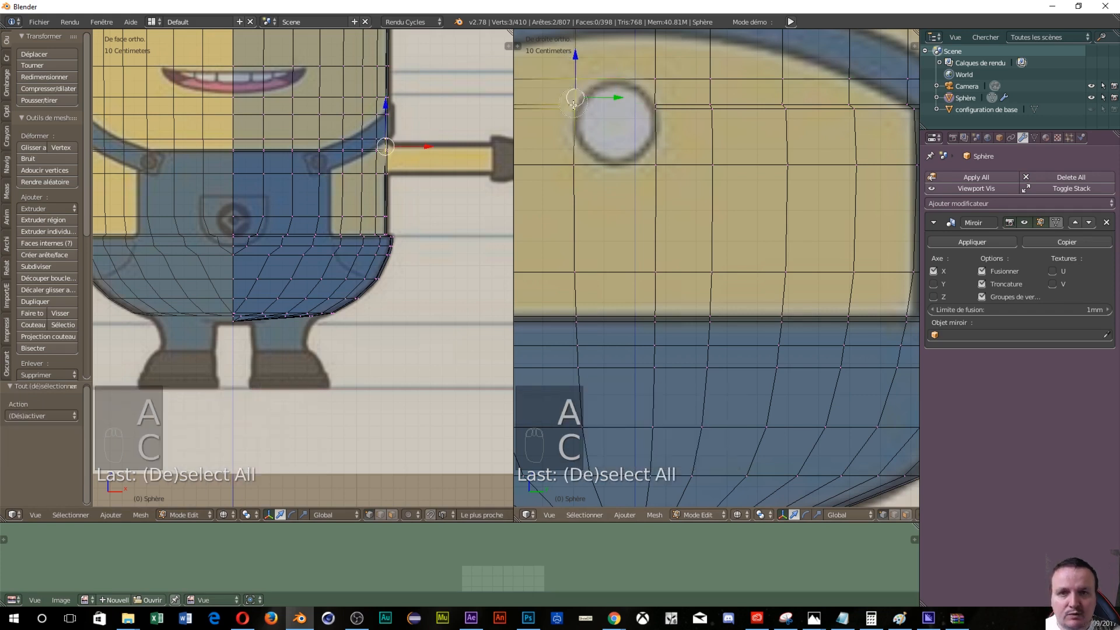
click(575, 159)
right_click(578, 152)
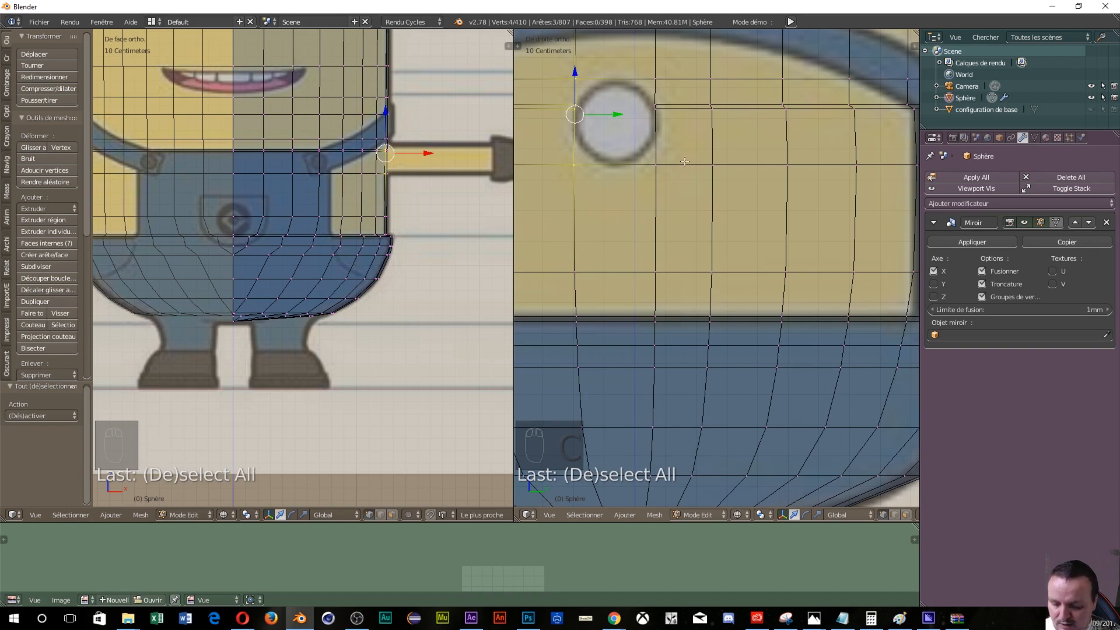
key(s)
key(y)
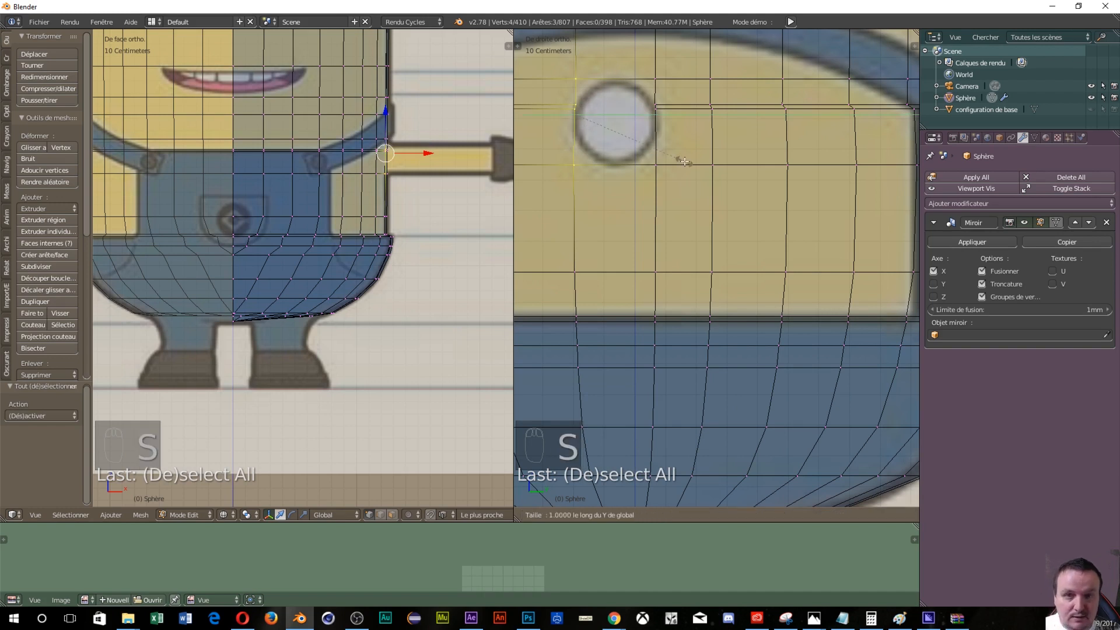
key(0)
key(Return)
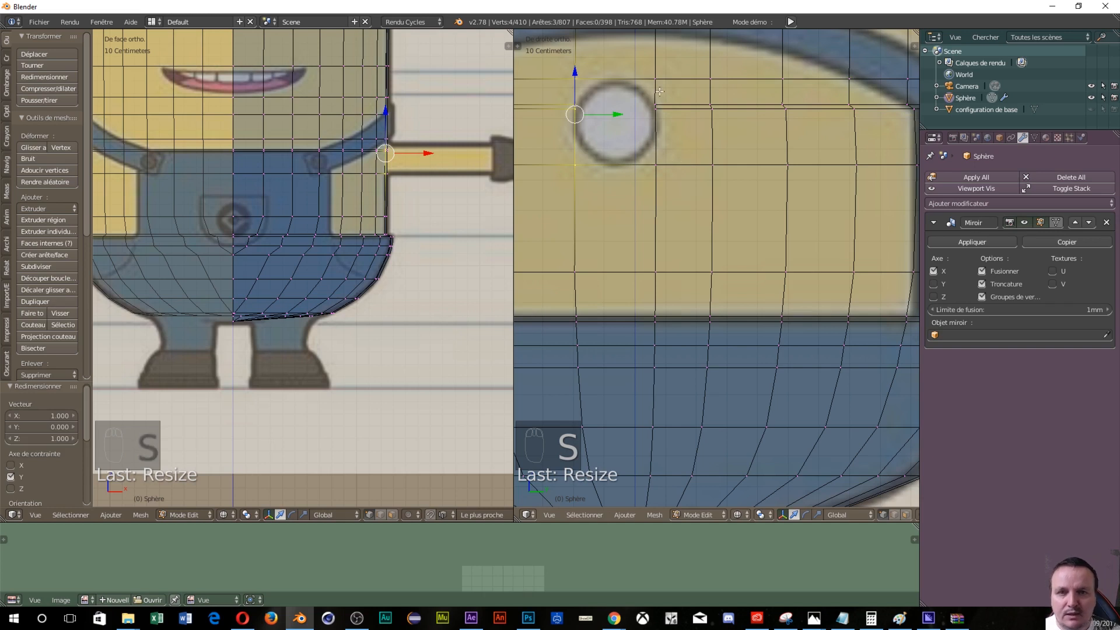
Step: Straighten the vertices along the right side of the arm circle by scaling them to 0 along Y
key(a)
key(c)
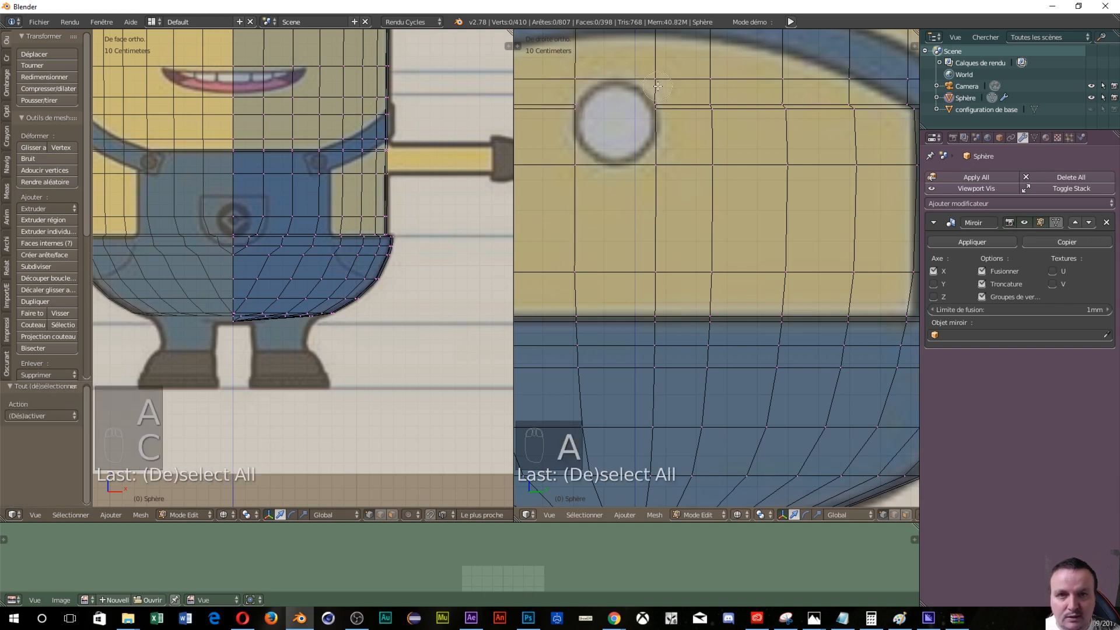
drag(659, 92, 659, 157)
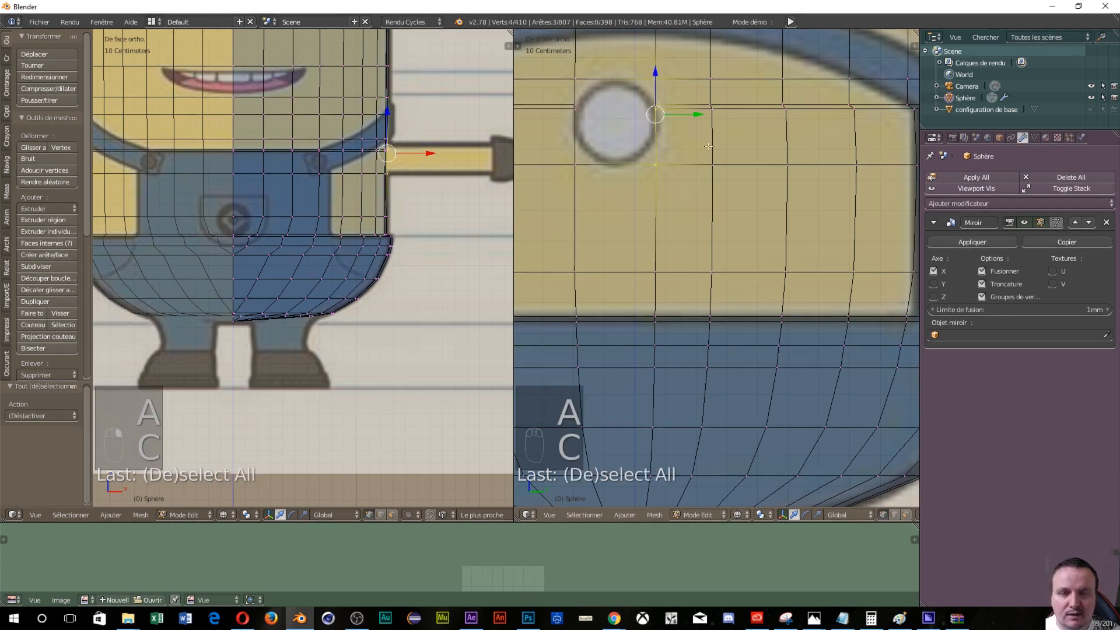
right_click(683, 143)
key(s)
text(y)
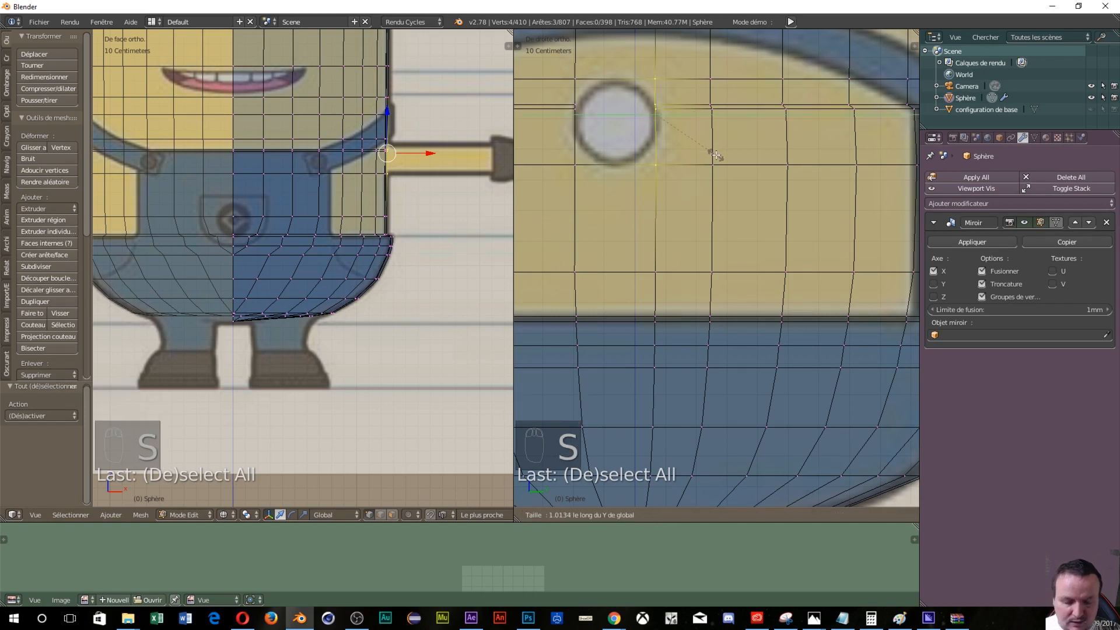
text(0)
click(716, 157)
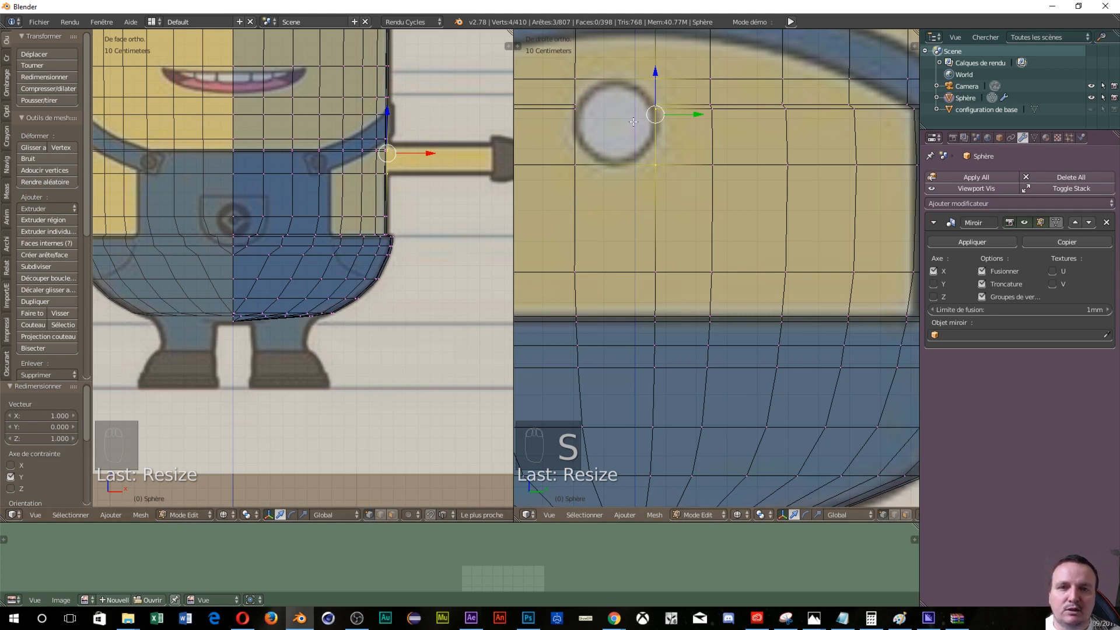
Step: Inspect the whole body in solid shading from several angles, in Object Mode and in Edit Mode
scroll(582, 233, down, 4)
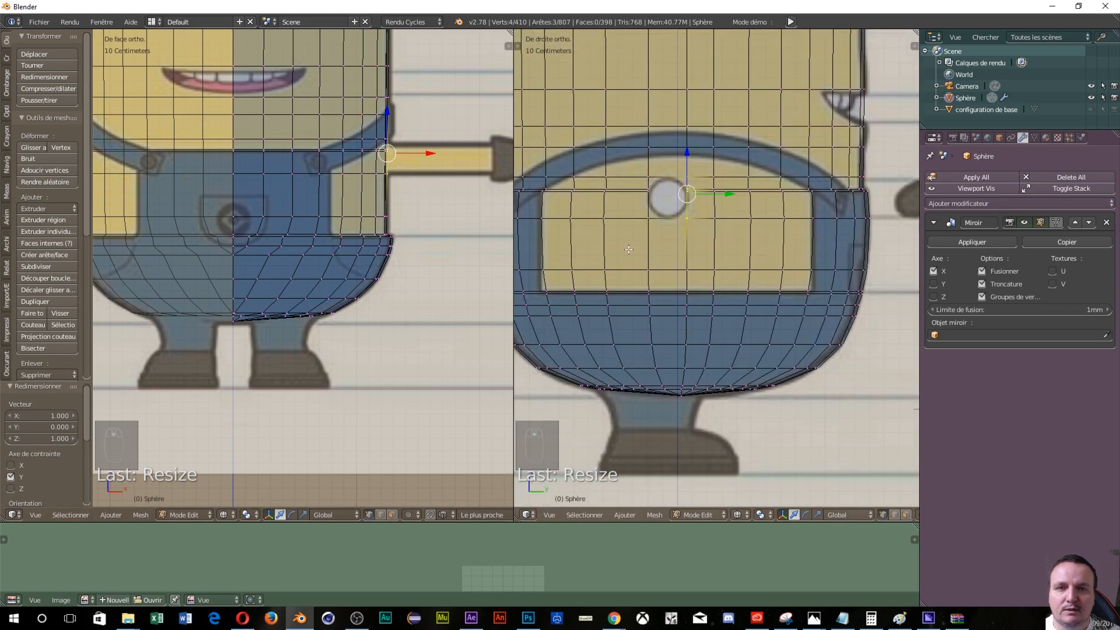
middle_drag(629, 249, 709, 273)
scroll(801, 272, down, 4)
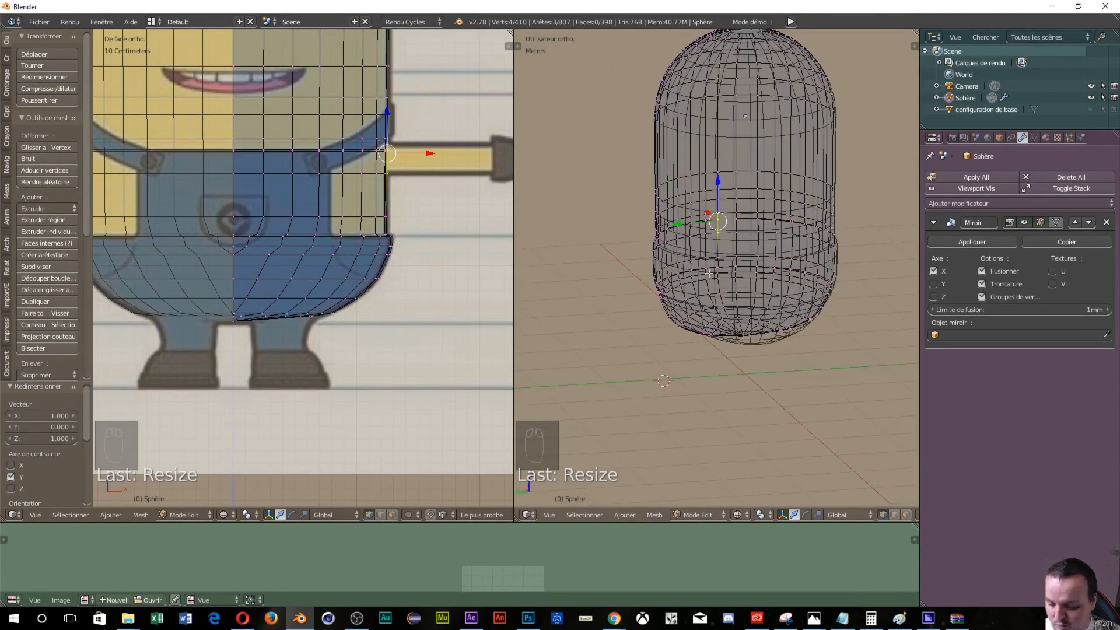
key(Tab)
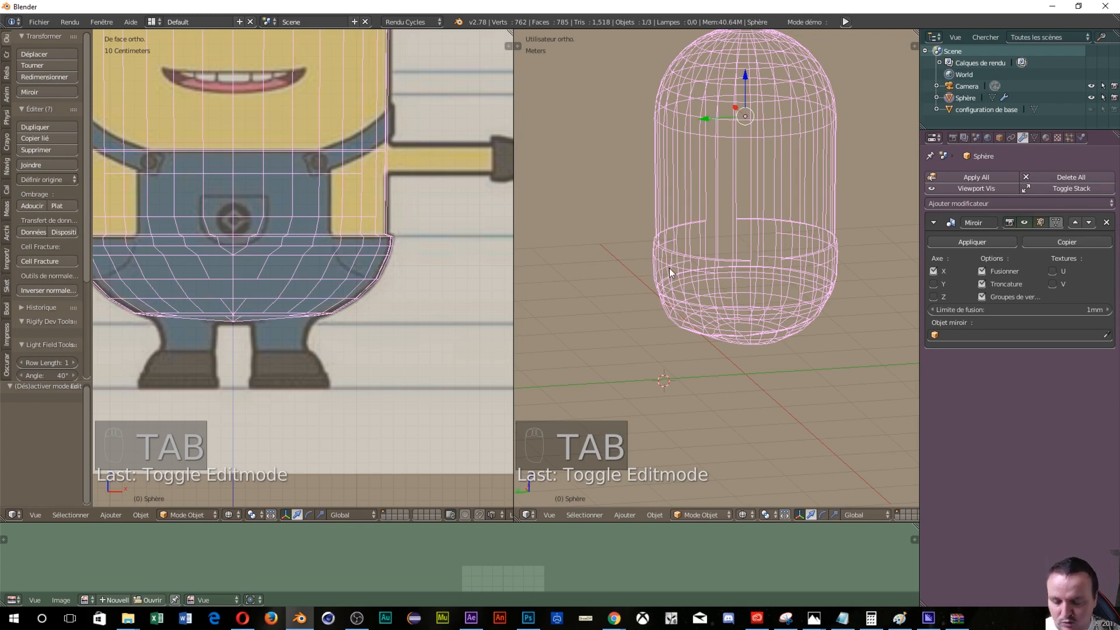
key(z)
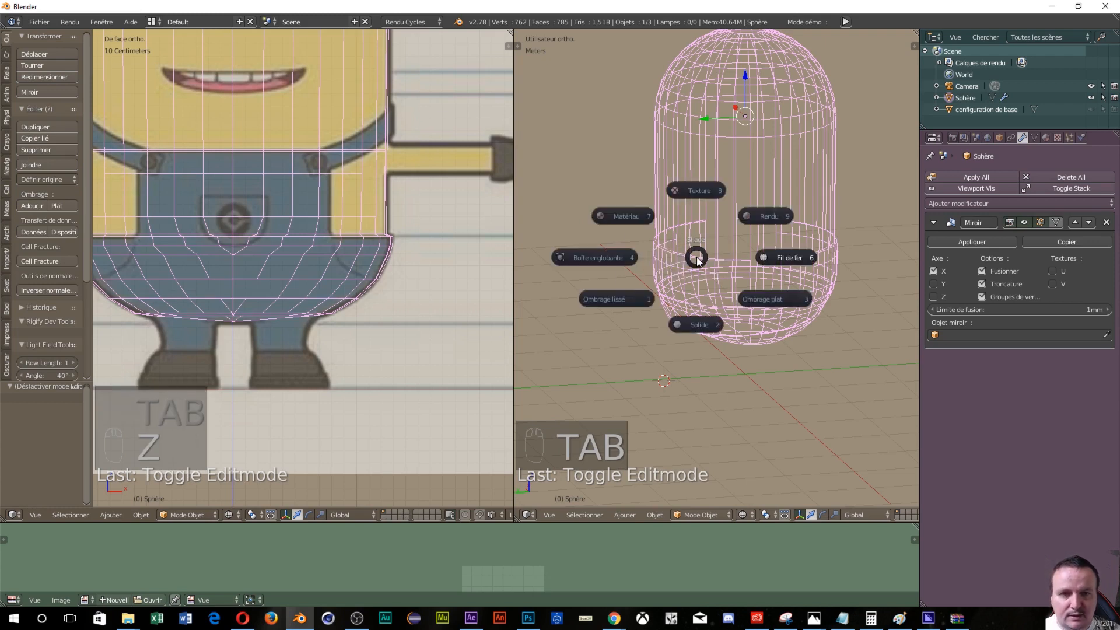
click(701, 325)
mouse_move(766, 282)
middle_down()
mouse_move(701, 291)
mouse_move(649, 279)
mouse_move(732, 274)
mouse_move(720, 265)
mouse_move(765, 287)
mouse_move(846, 295)
mouse_move(521, 287)
mouse_move(569, 282)
mouse_move(554, 267)
mouse_move(878, 238)
mouse_move(680, 242)
mouse_move(608, 259)
mouse_move(580, 304)
mouse_move(616, 380)
mouse_move(628, 223)
mouse_move(898, 286)
mouse_move(563, 261)
mouse_move(705, 282)
mouse_move(751, 270)
middle_up()
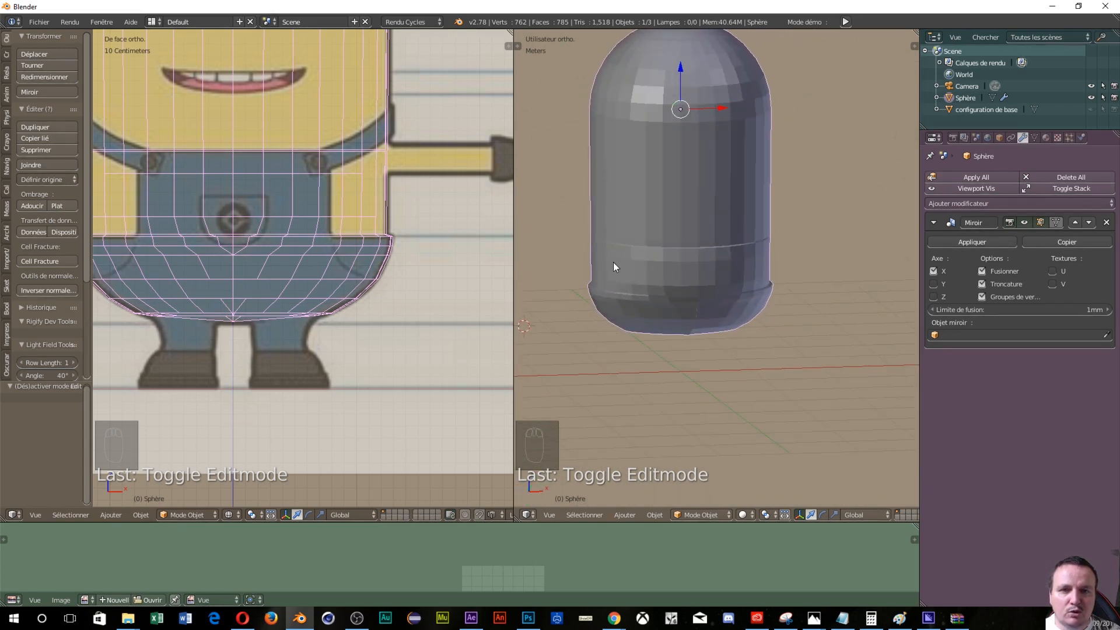
mouse_move(628, 288)
middle_down()
mouse_move(633, 310)
mouse_move(755, 307)
mouse_move(811, 265)
mouse_move(625, 237)
mouse_move(622, 296)
mouse_move(670, 308)
middle_up()
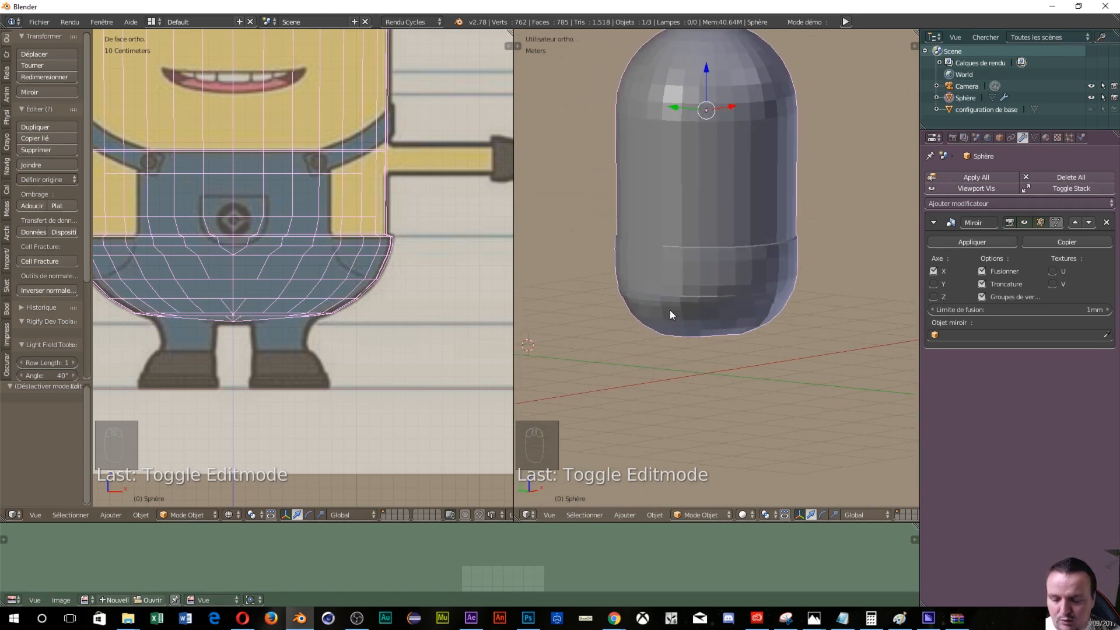
key(Tab)
key(Tab)
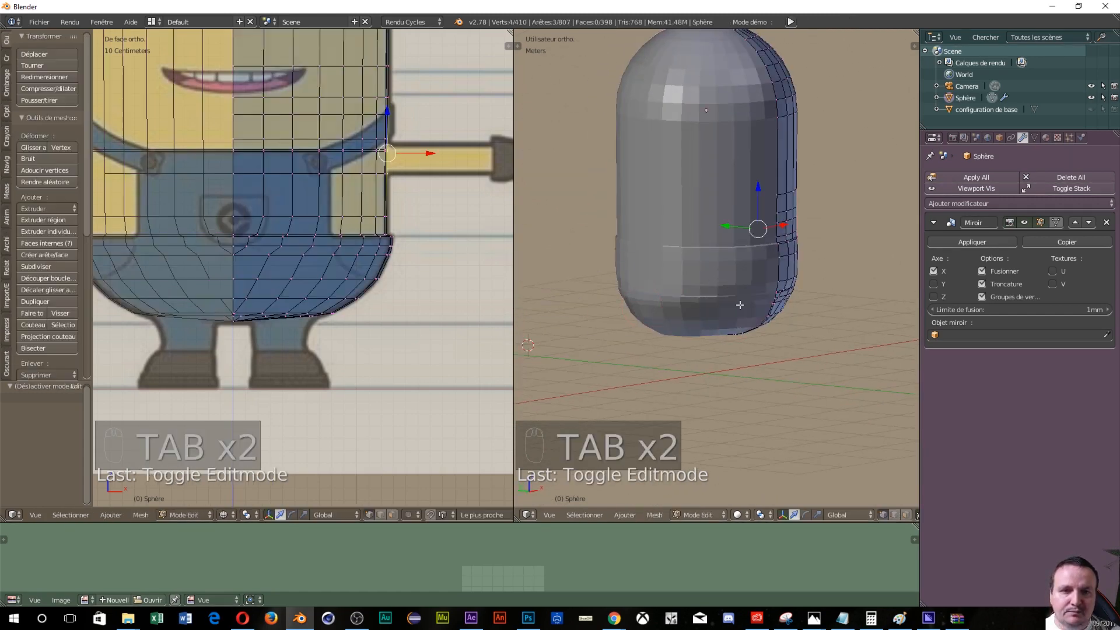
middle_drag(764, 272, 692, 255)
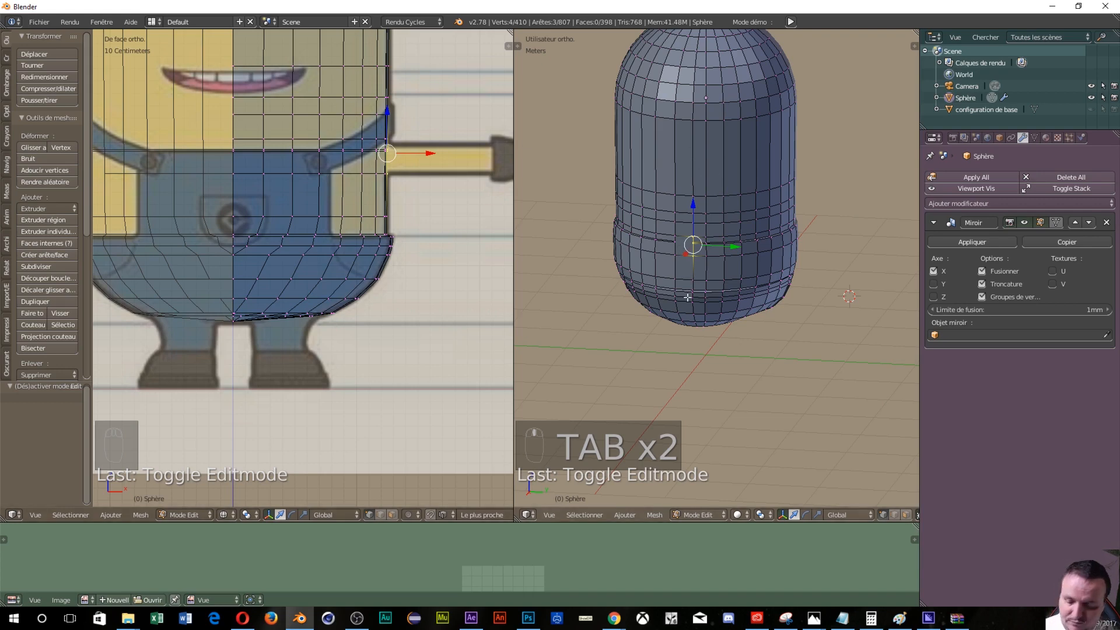
middle_drag(688, 286, 721, 255)
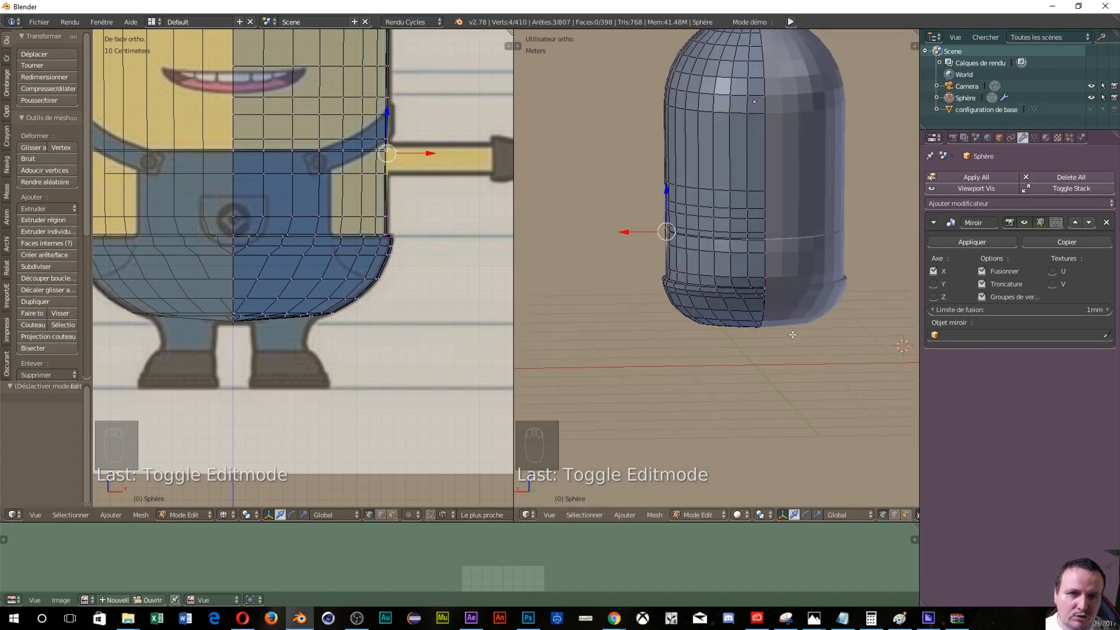
middle_drag(660, 268, 770, 259)
scroll(742, 261, down, 3)
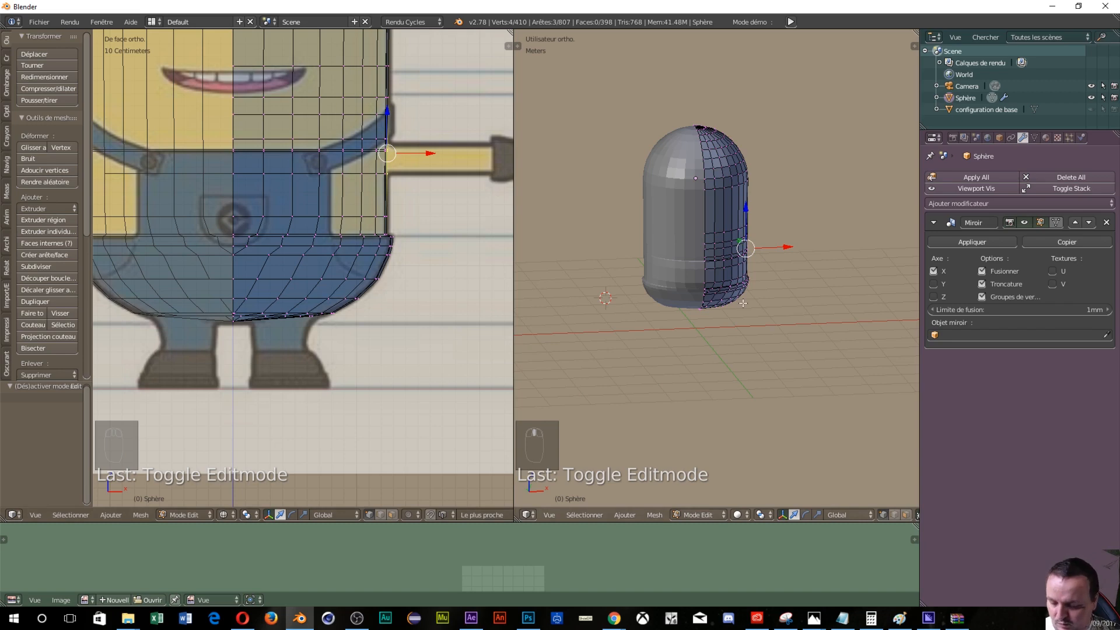
Step: Return to the right orthographic view in wireframe shading, framing the torso around the arm circle
key(KP_3)
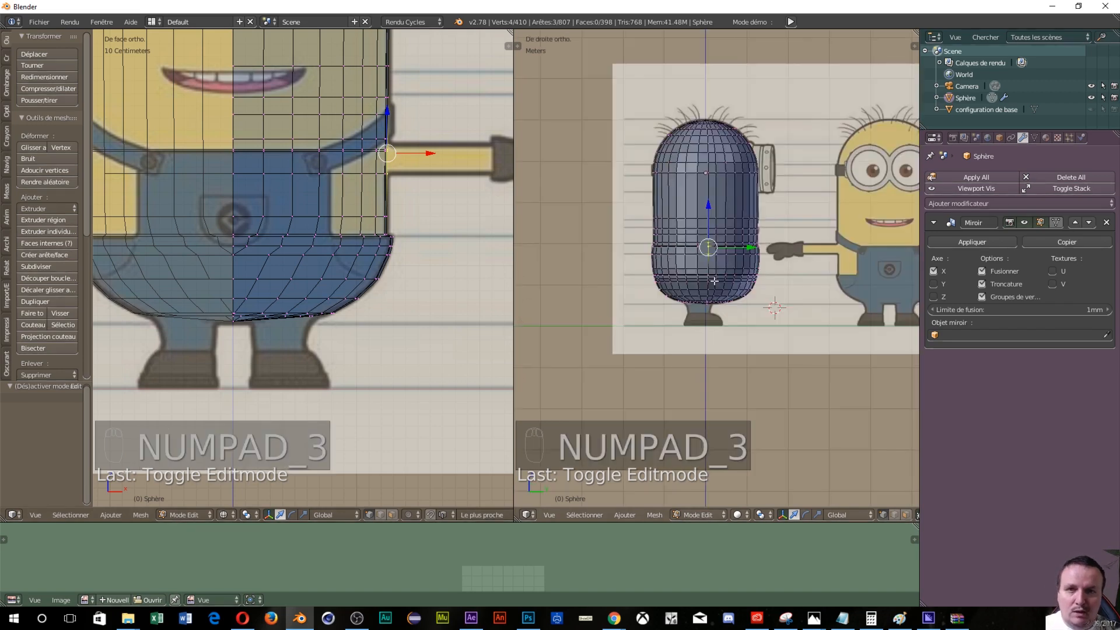
key(z)
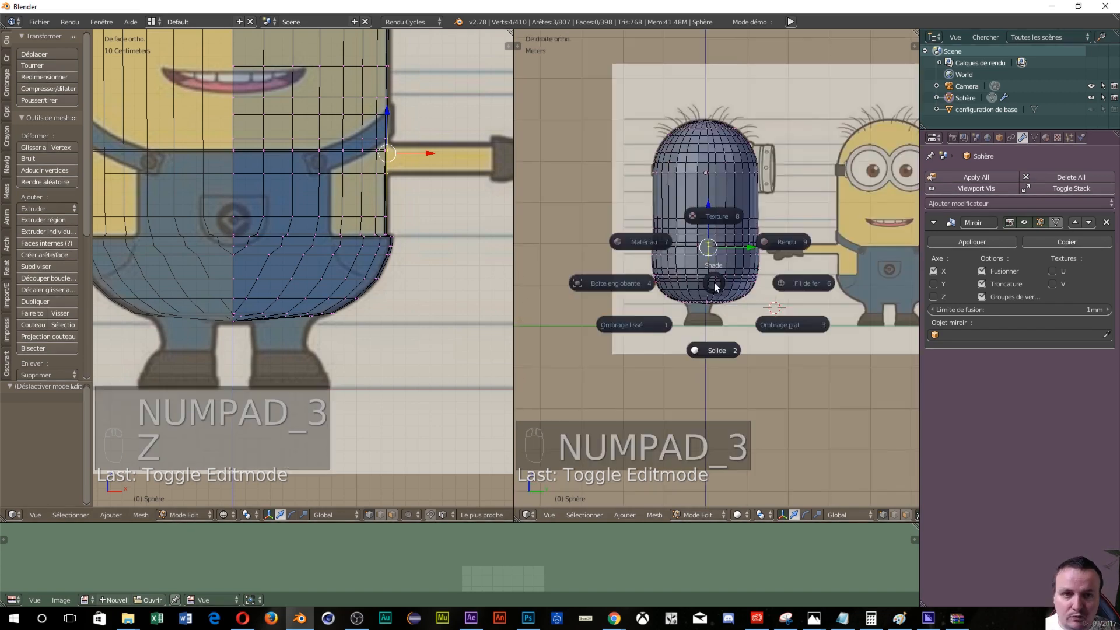
click(806, 279)
scroll(681, 267, up, 8)
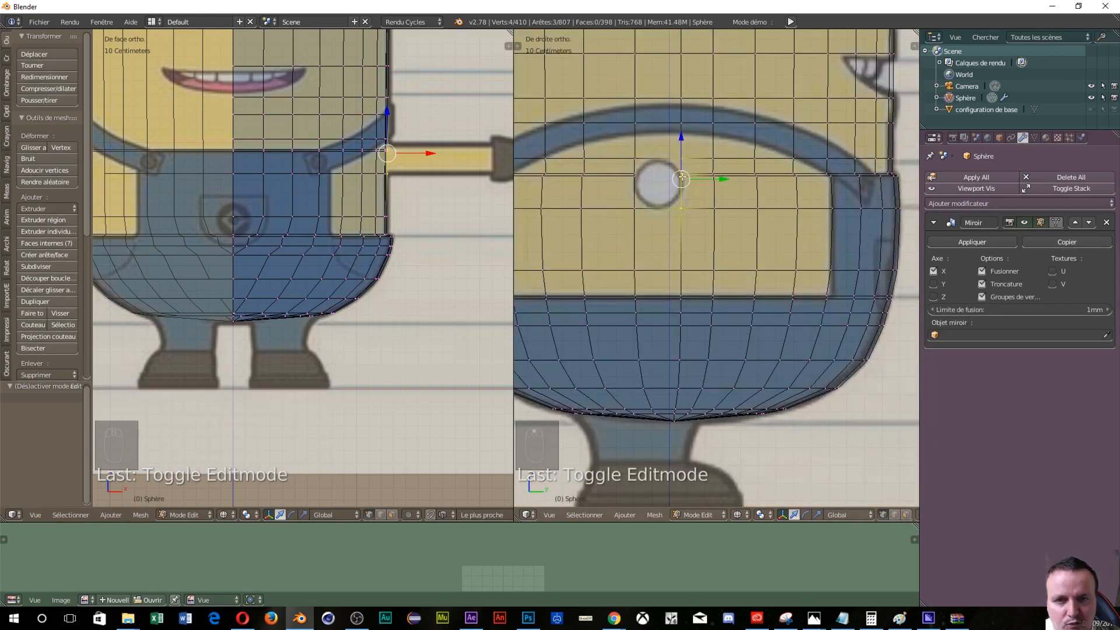
Step: In face selection mode, check the face framing the arm circle and a face near the overalls' front edge, and switch to edge selection
key(ctrl+Tab)
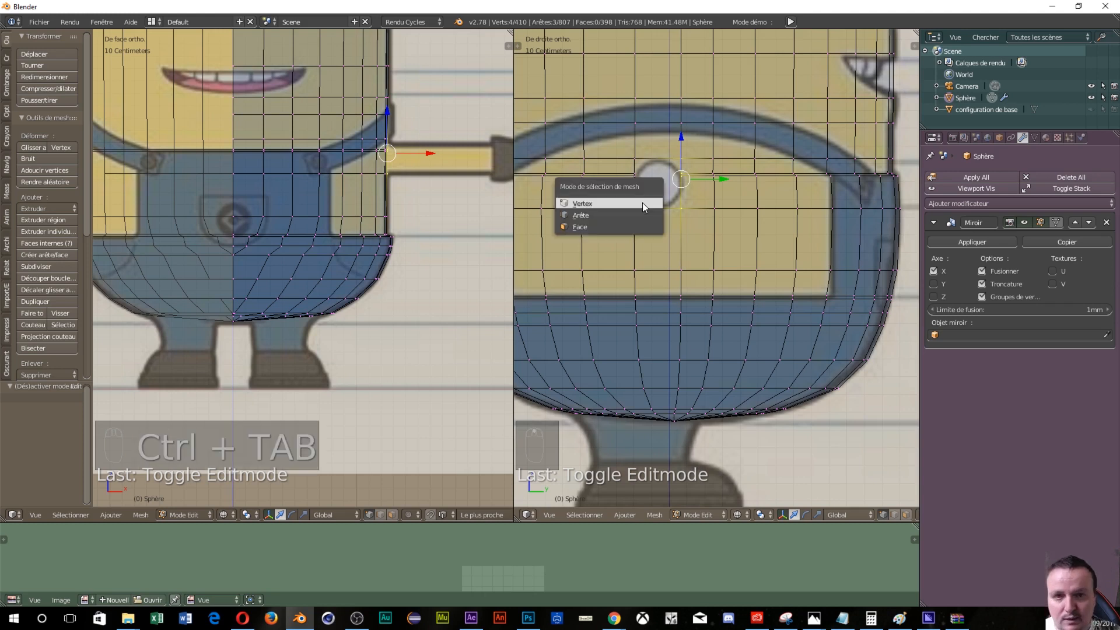
click(638, 228)
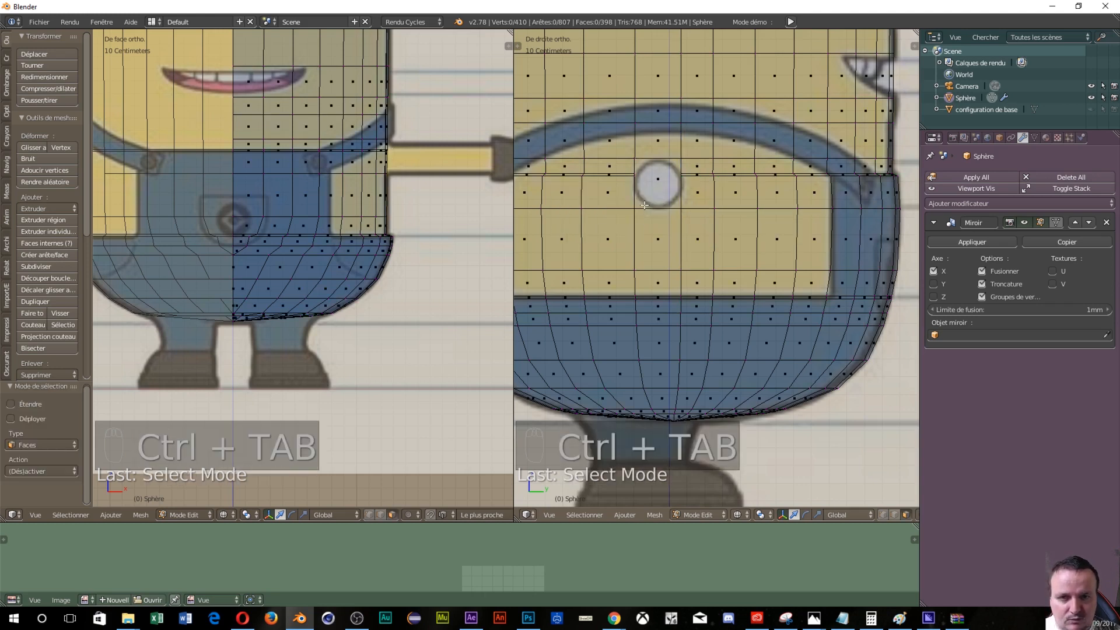
right_click(652, 195)
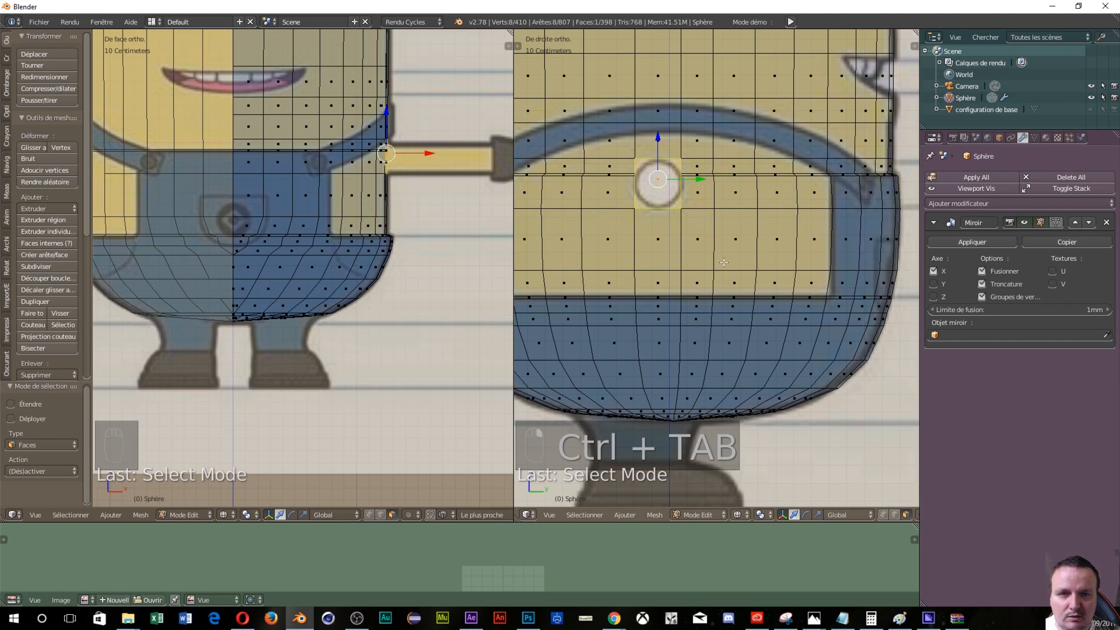
right_click(786, 227)
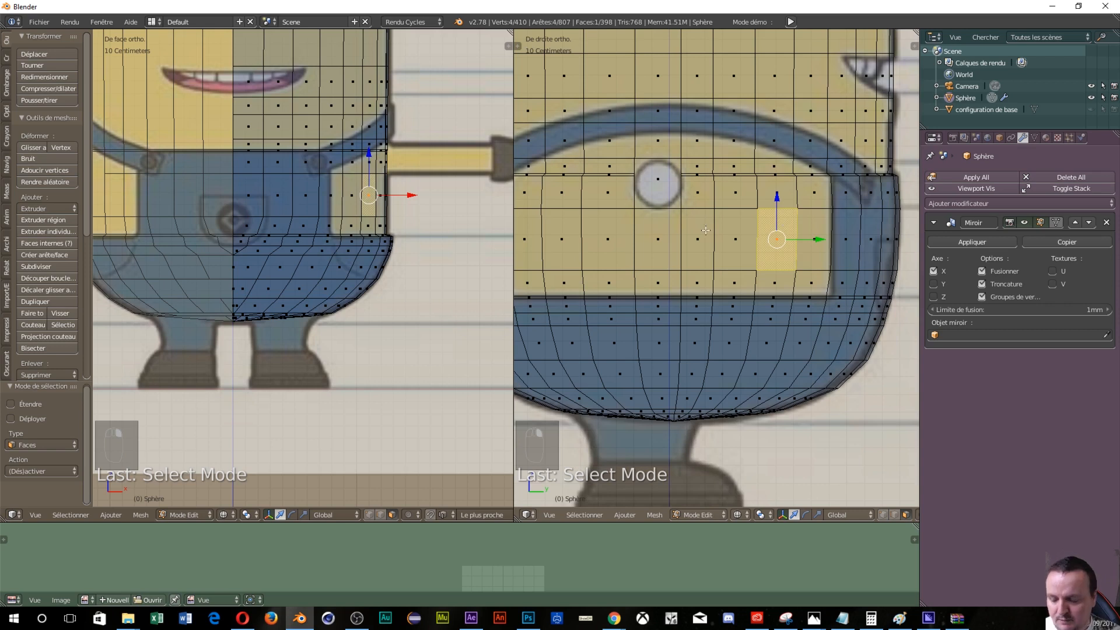
key(ctrl+Tab)
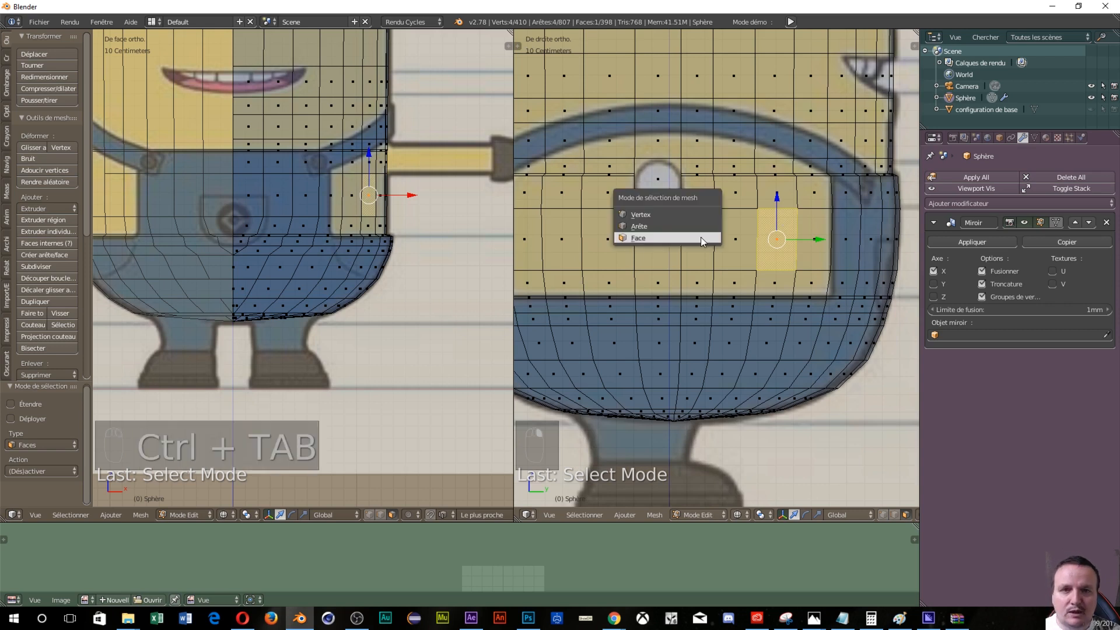
click(639, 227)
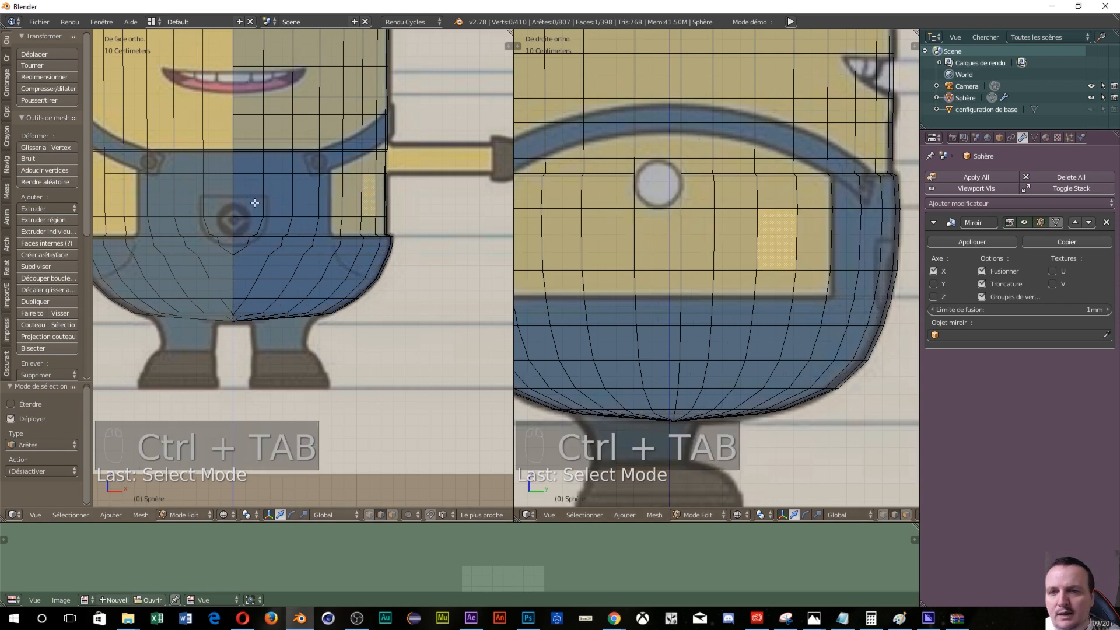
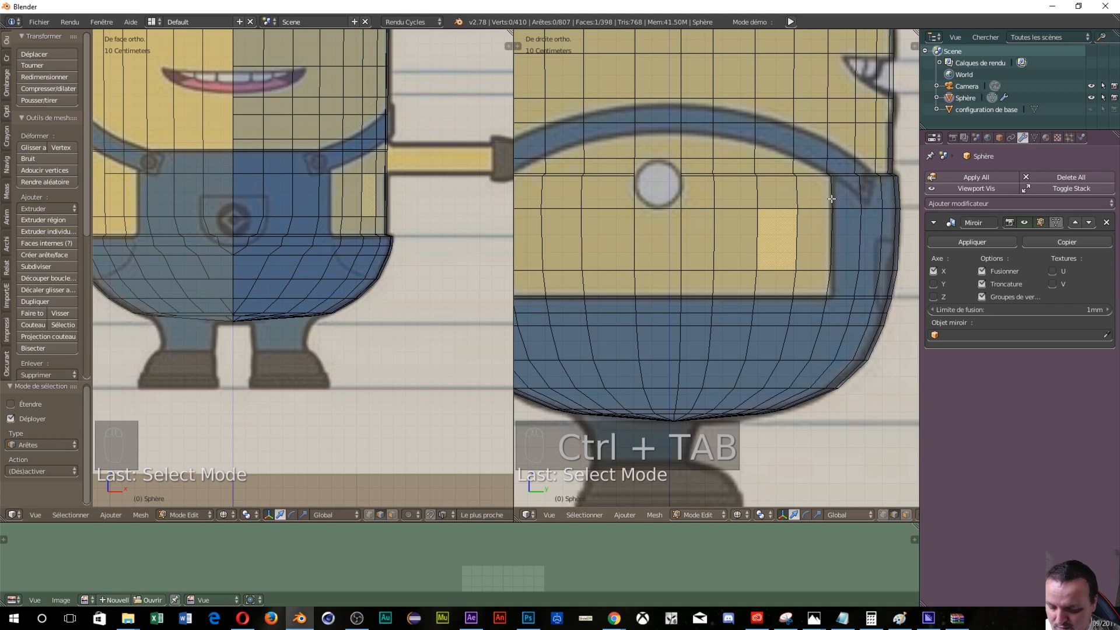
Step: In vertex selection mode, straighten the five vertices along the yellow side panel's front edge by scaling them to 0 along Y
key(ctrl+Tab)
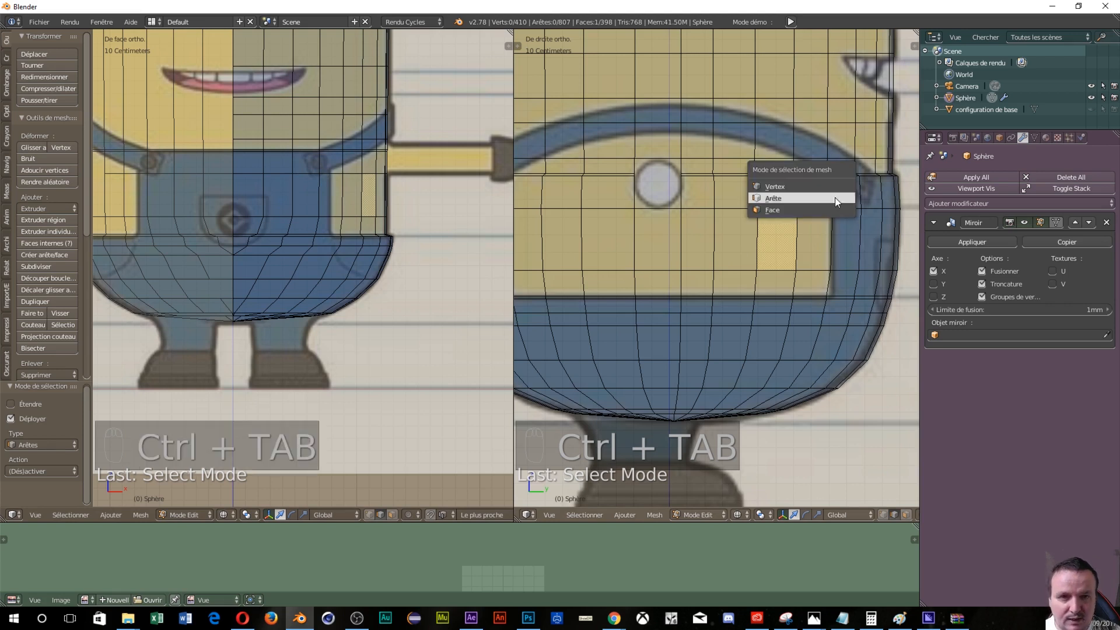
click(786, 189)
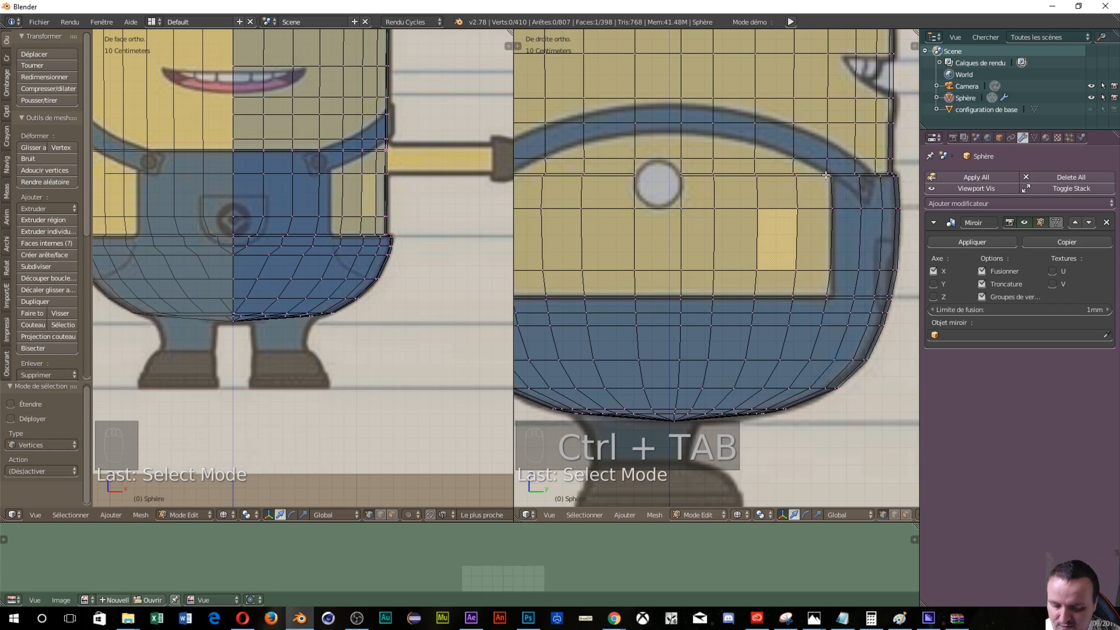
key(a)
key(c)
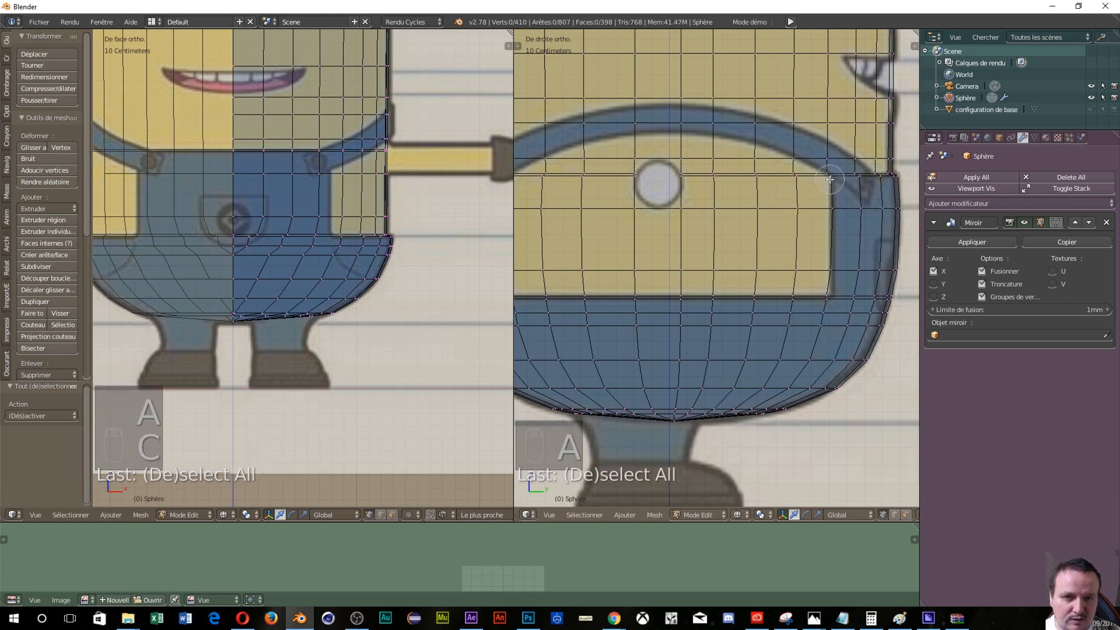
drag(830, 175, 832, 268)
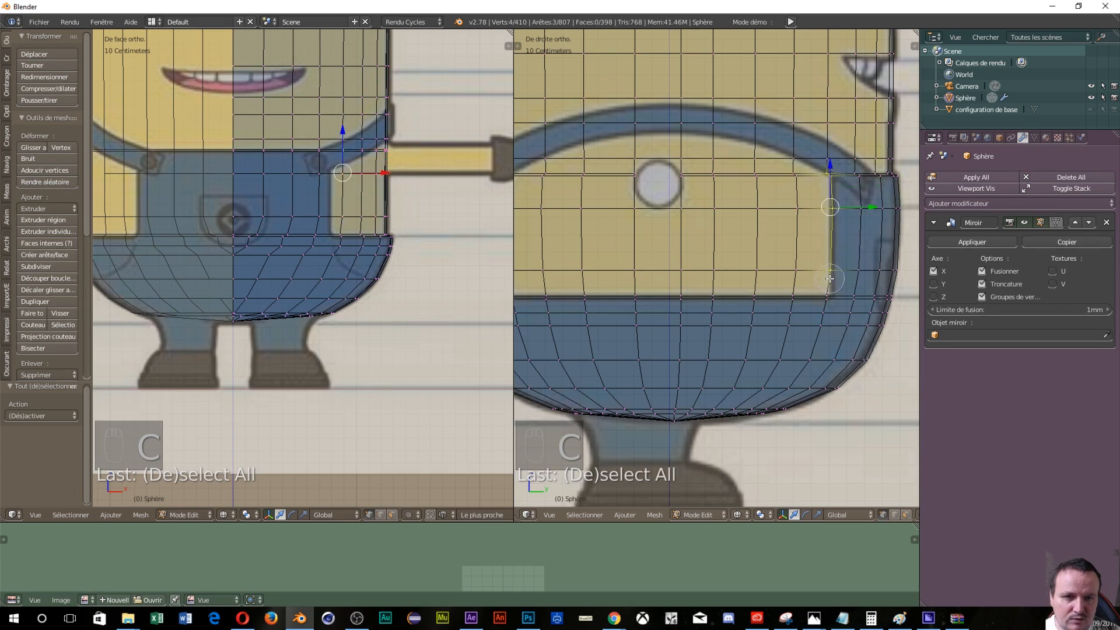
click(829, 282)
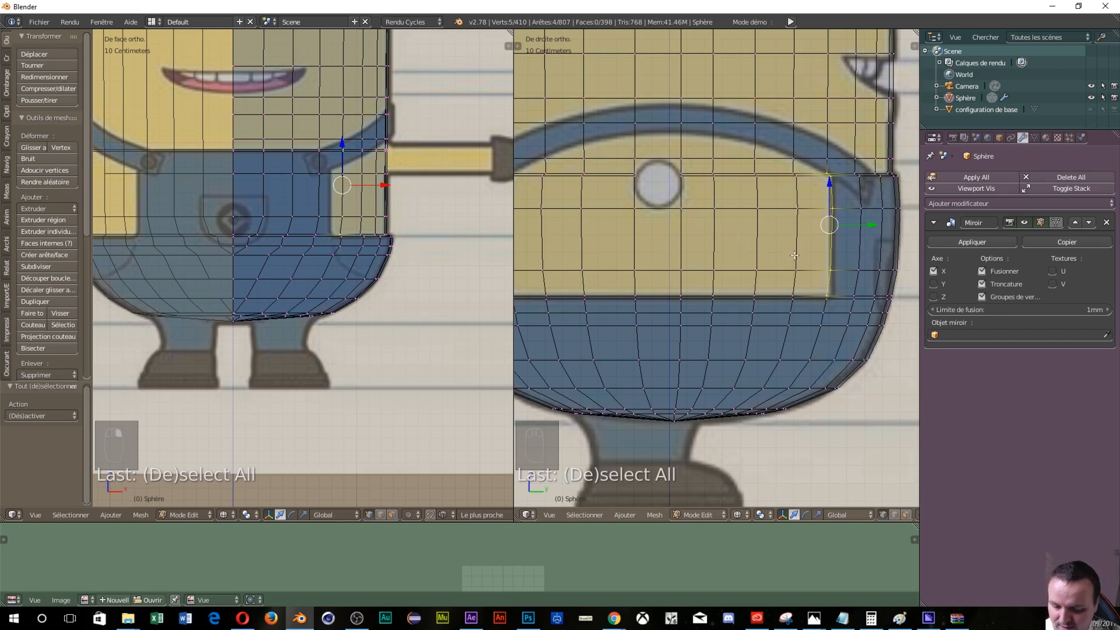
key(s)
text(y)
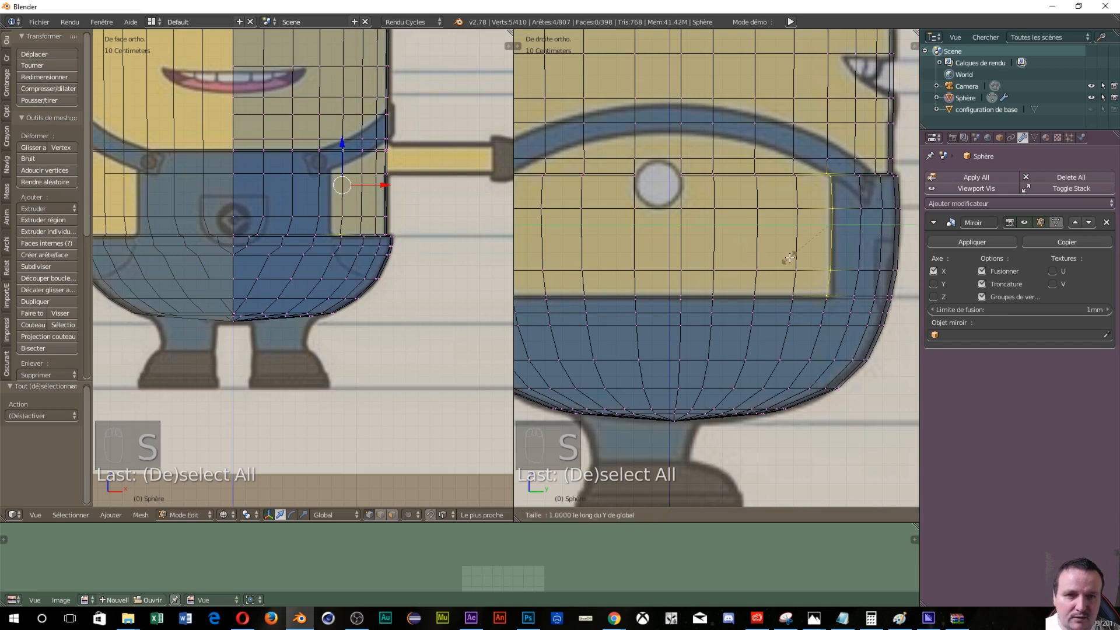
text(0)
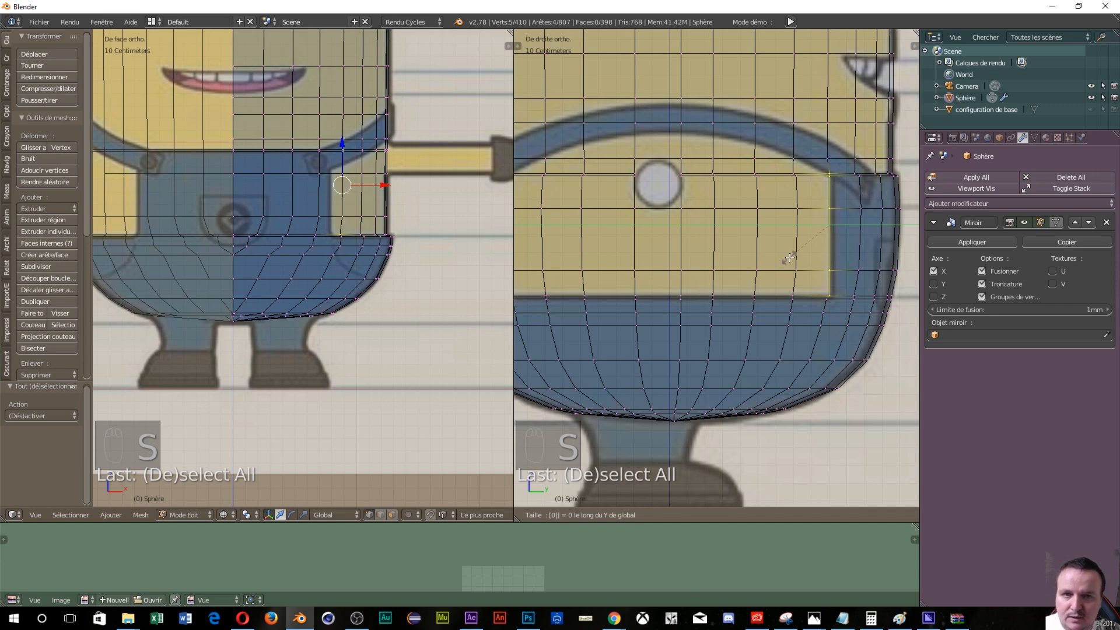
click(789, 257)
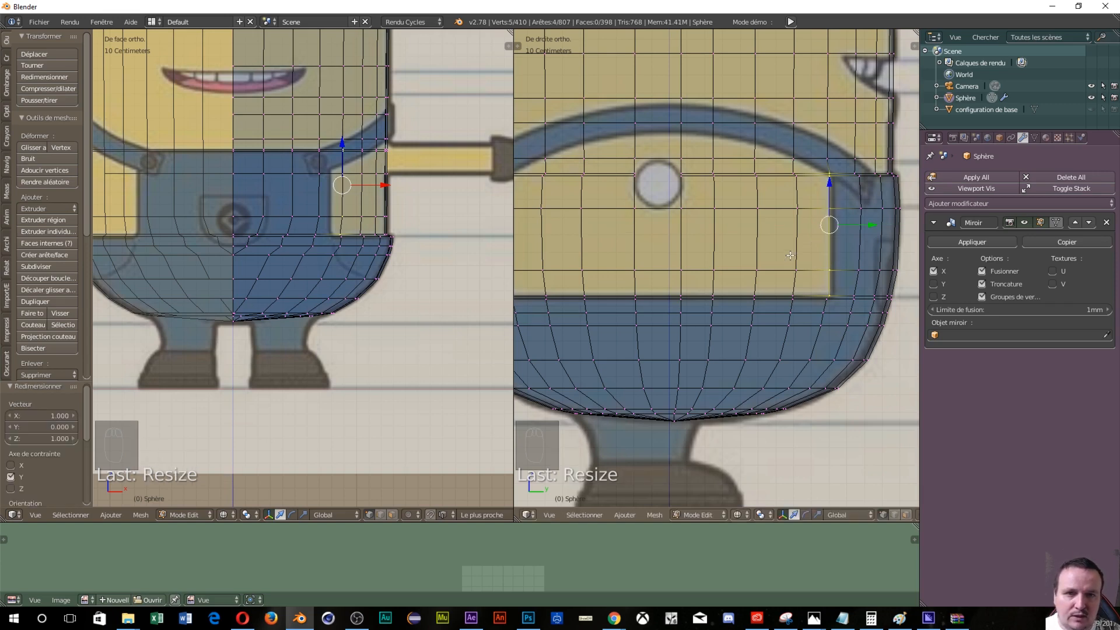
Step: Examine the yellow side panel's edges in the front and side views and from a rotated angle, returning to the front orthographic view
scroll(369, 138, up, 4)
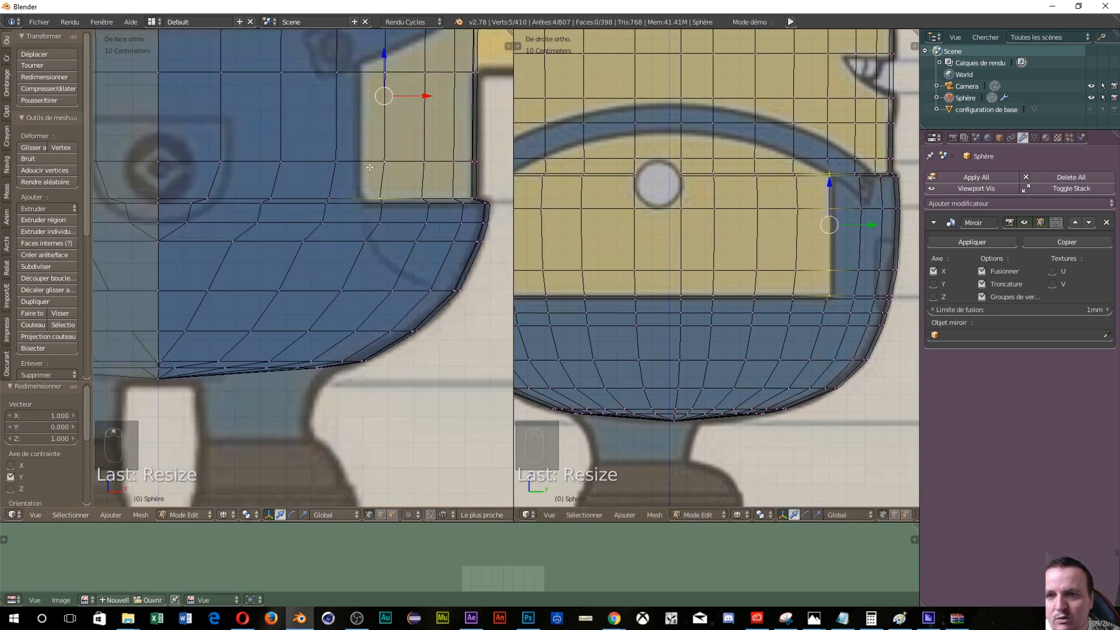
shift+middle_drag(369, 139, 348, 234)
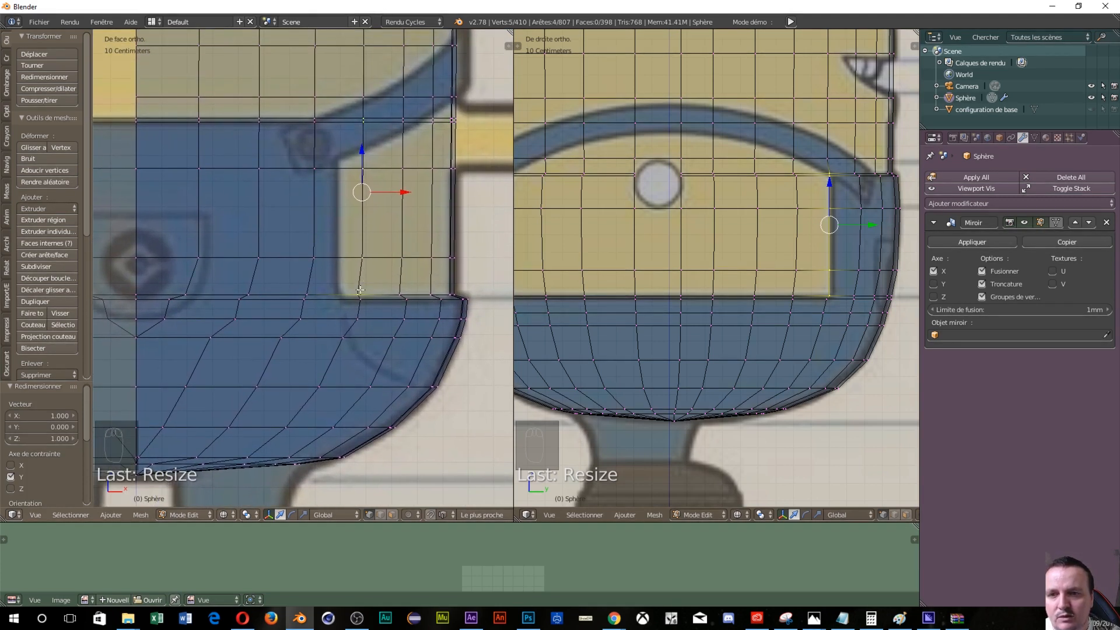
key(c)
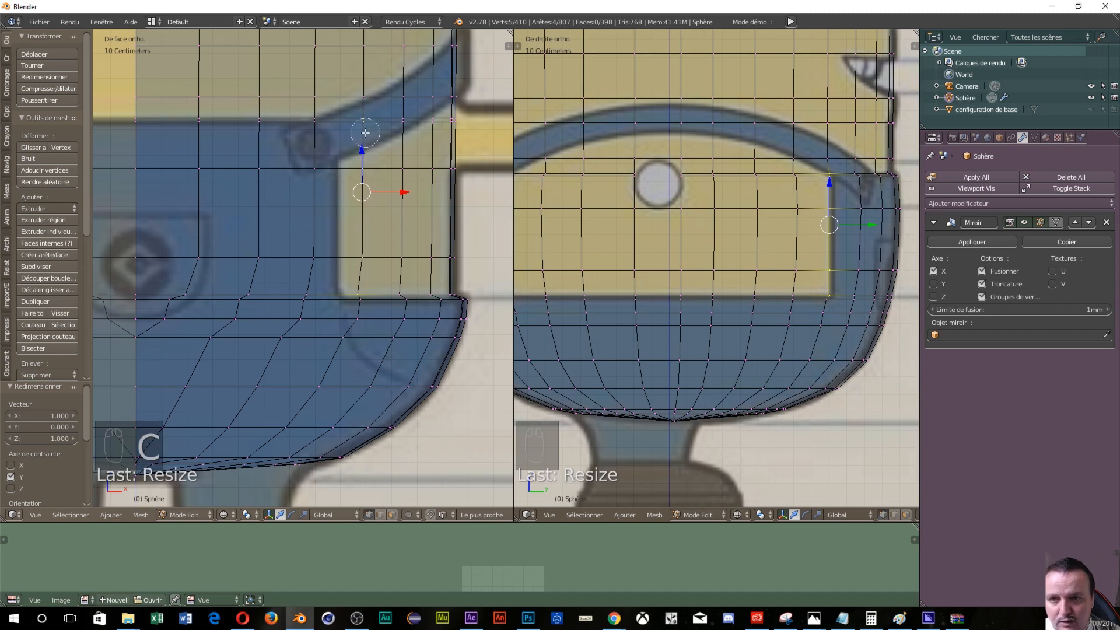
scroll(686, 214, down, 2)
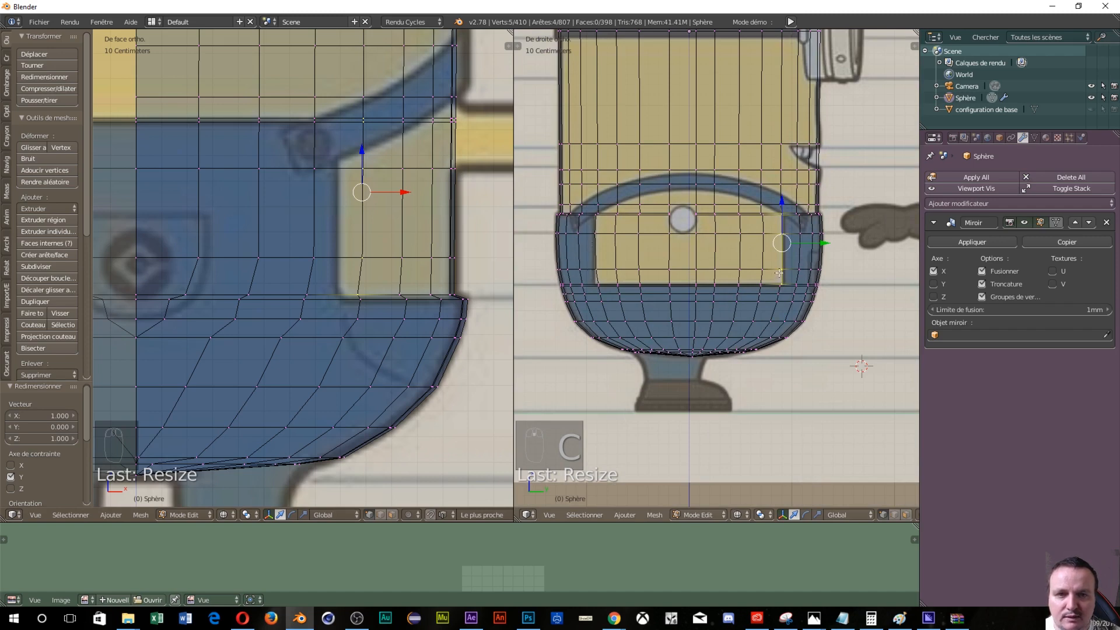
middle_drag(292, 303, 319, 317)
scroll(319, 317, down, 2)
scroll(353, 227, down, 1)
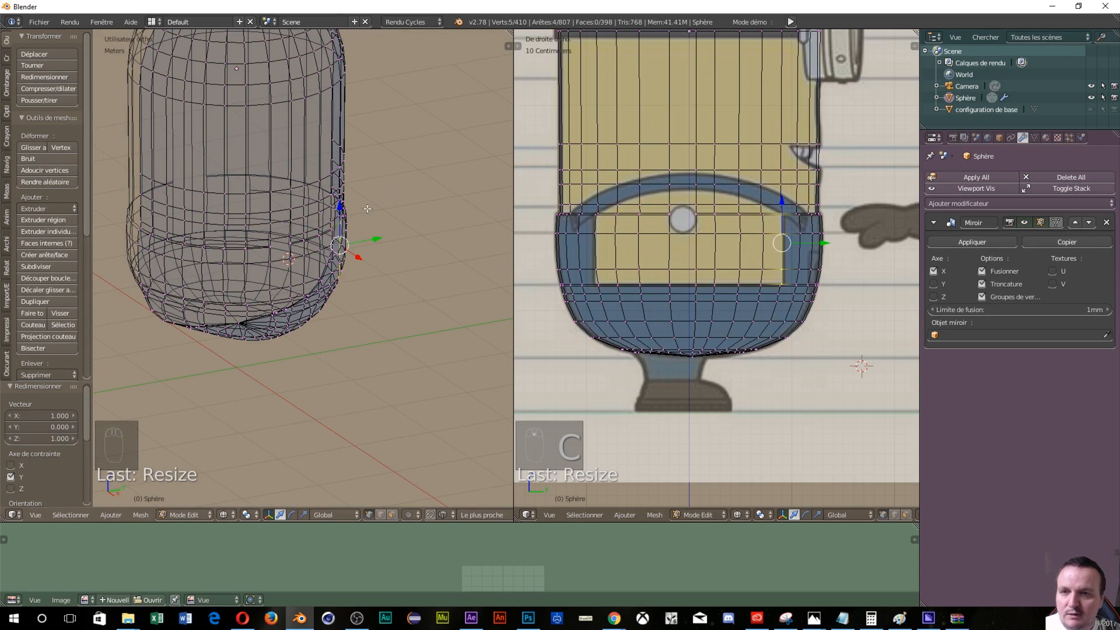
key(KP_1)
scroll(325, 296, up, 5)
scroll(324, 296, up, 1)
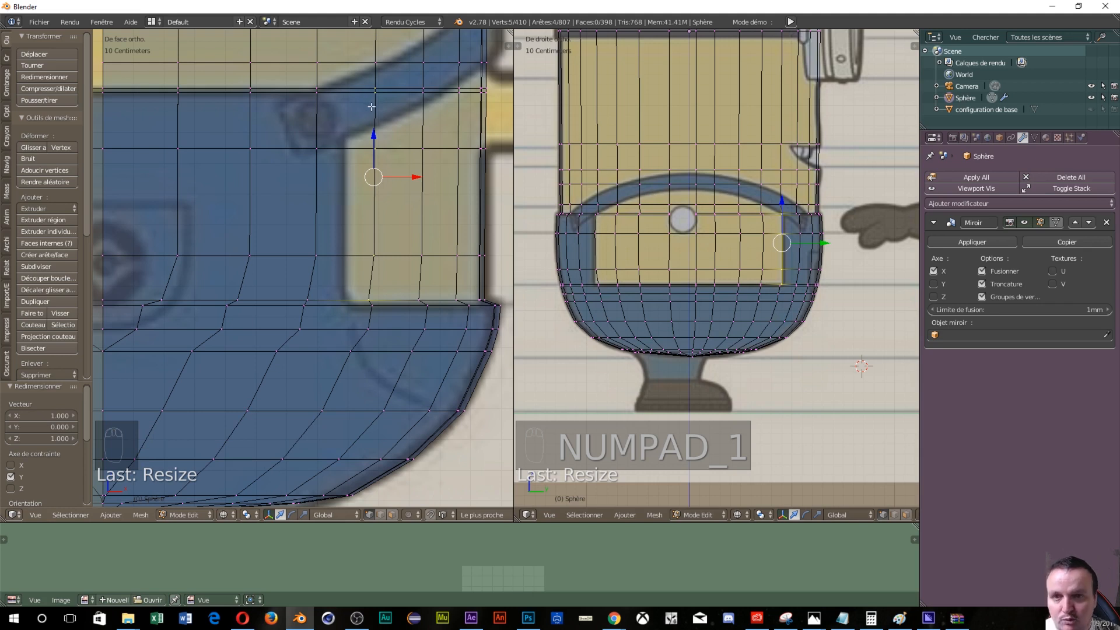
Step: Select only the five vertices along the yellow side panel's rear edge and straighten them by scaling to 0 along Y
key(c)
drag(374, 92, 366, 119)
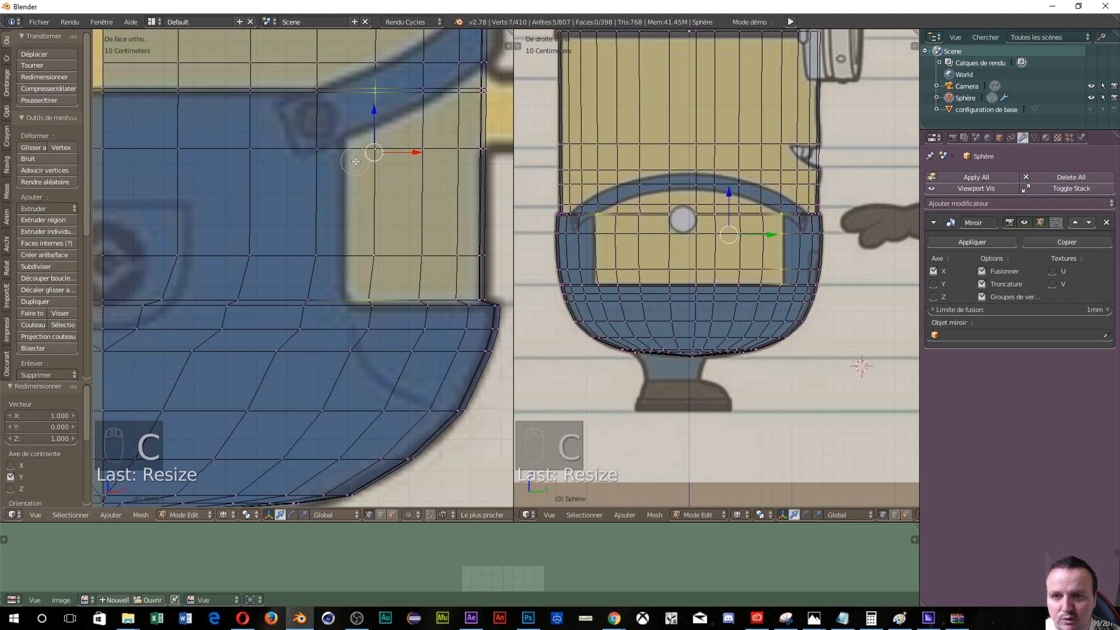
click(369, 152)
click(377, 259)
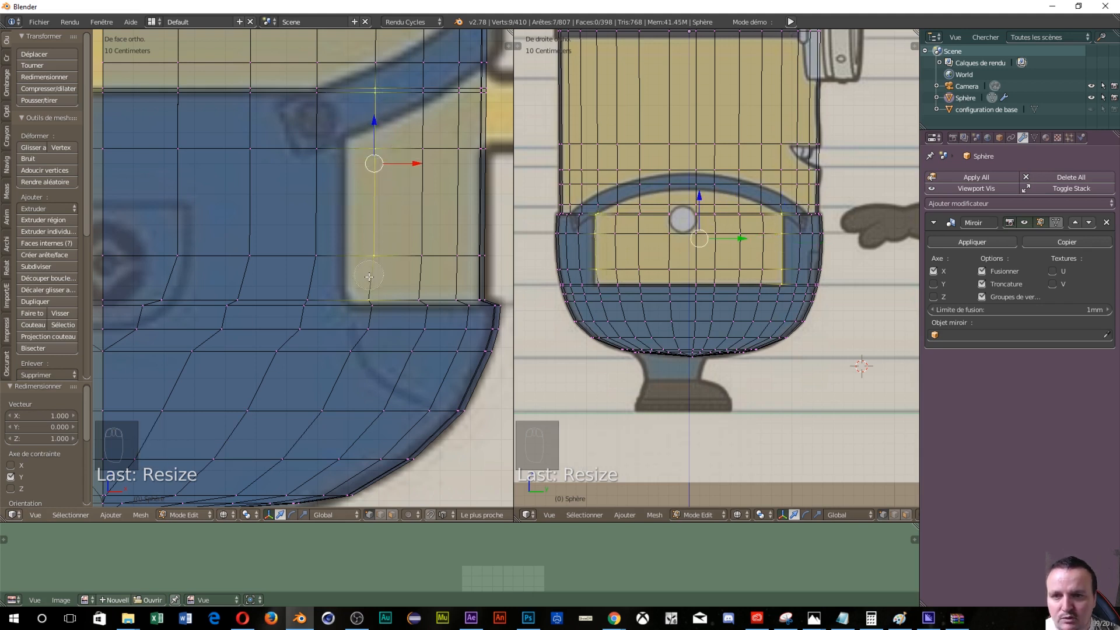
click(369, 287)
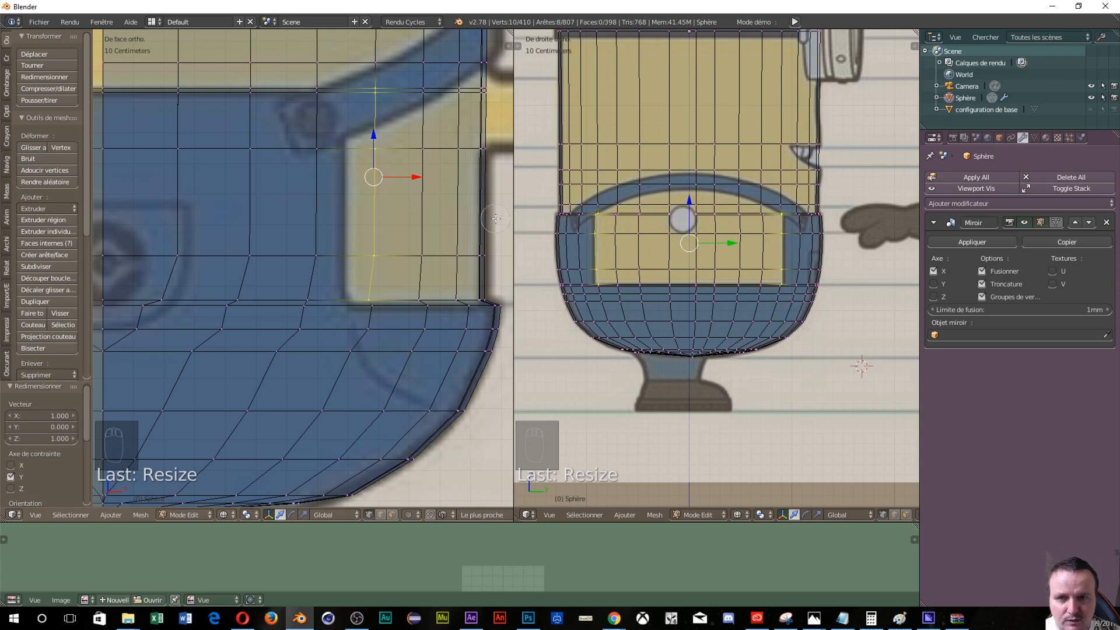
key(c)
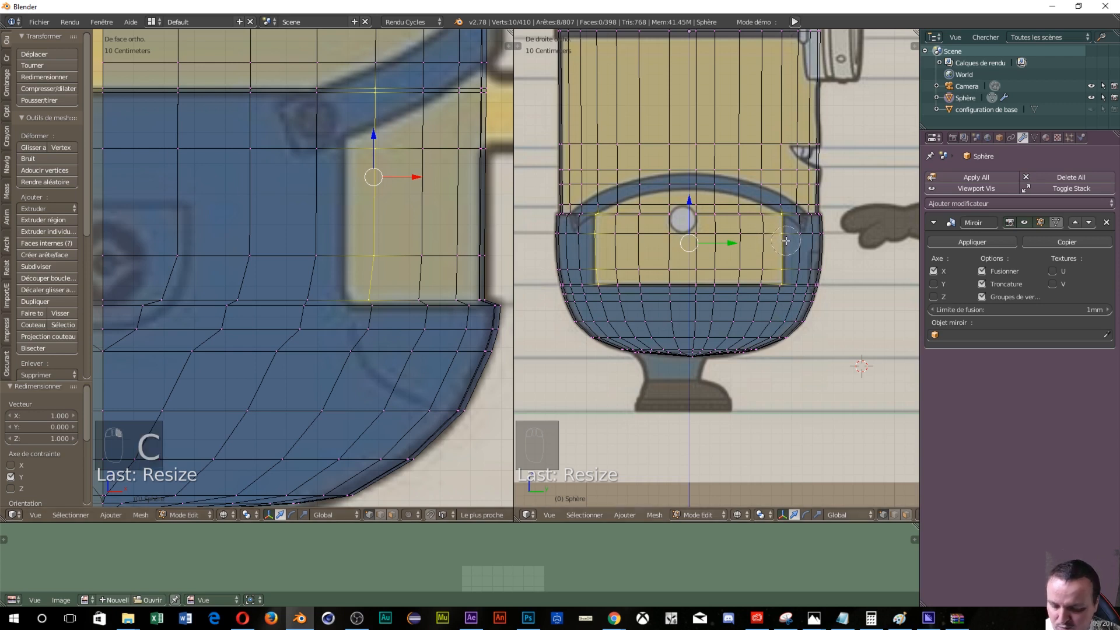
mouse_move(786, 232)
middle_down()
mouse_move(785, 221)
mouse_move(787, 273)
middle_up()
right_click(788, 276)
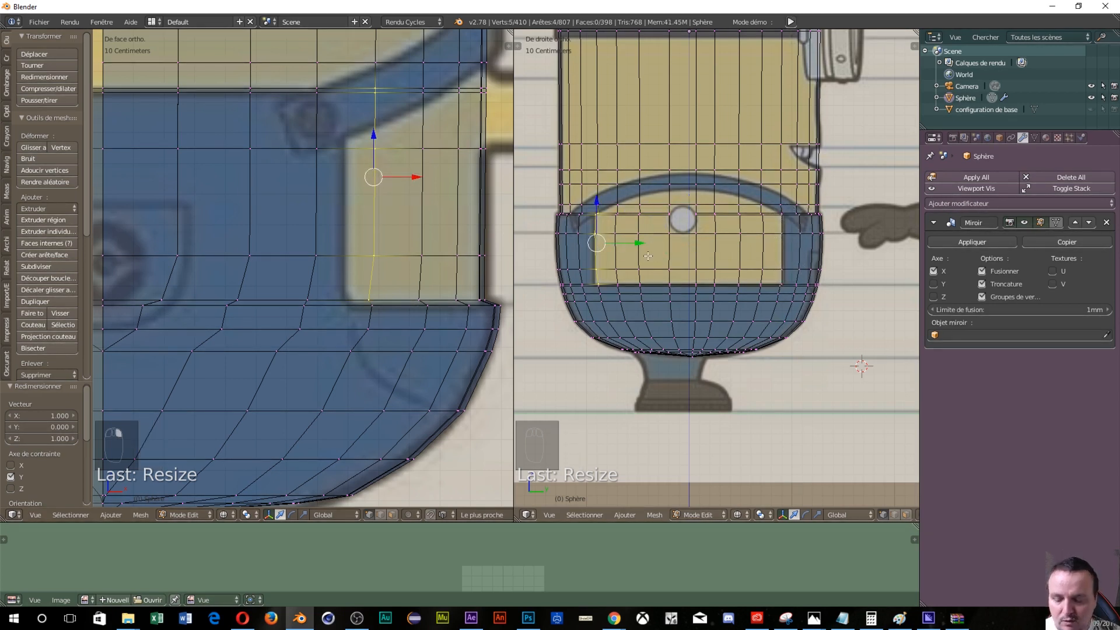
key(s)
key(y)
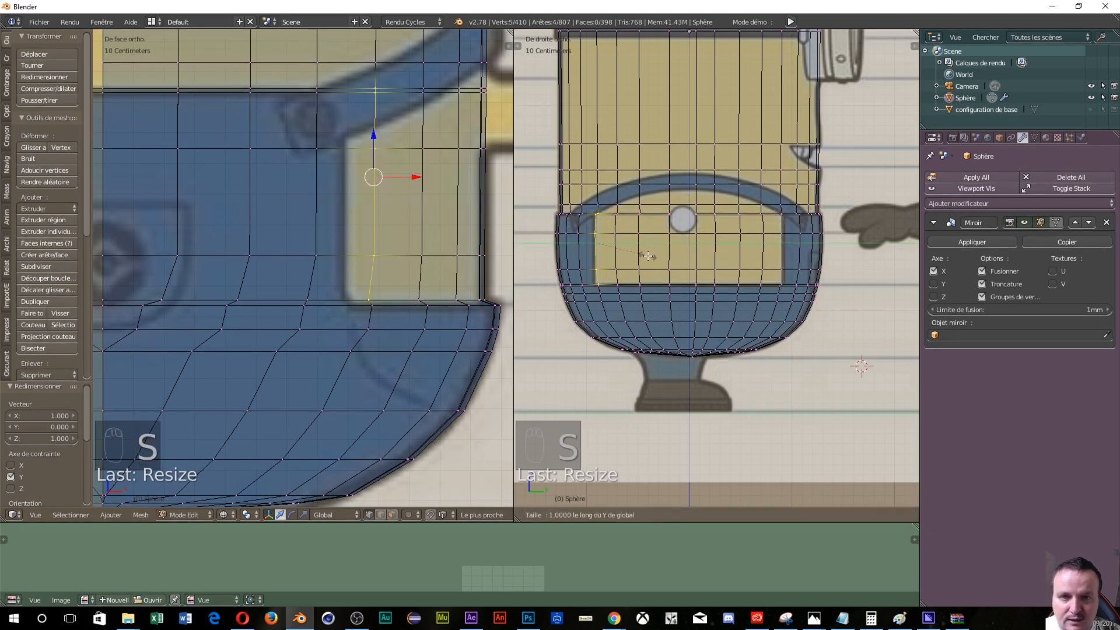
key(0)
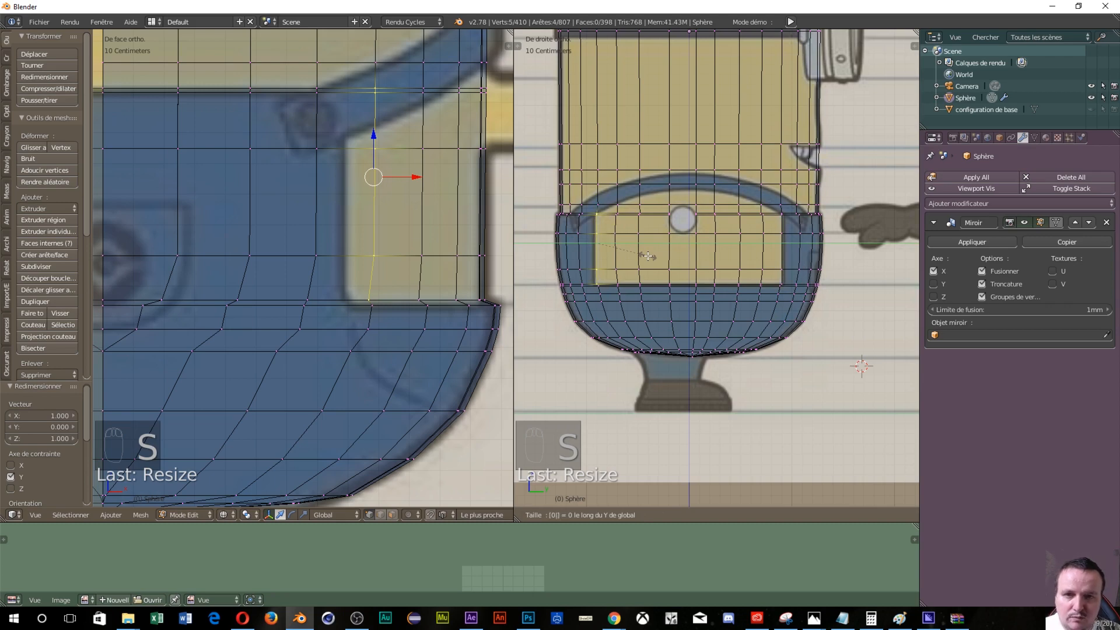
key(Return)
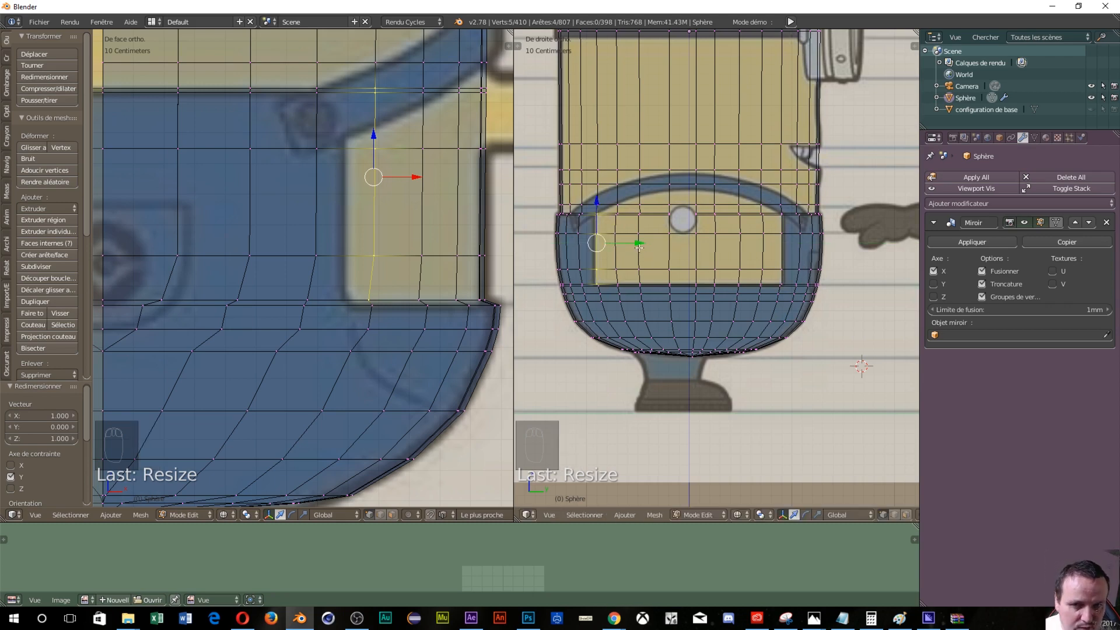
Step: Edge-slide the side panel's rear vertices by a factor of about 0.057 onto the reference edge, and scale them to 0 along Y
scroll(639, 252, up, 4)
shift+middle_drag(613, 255, 677, 242)
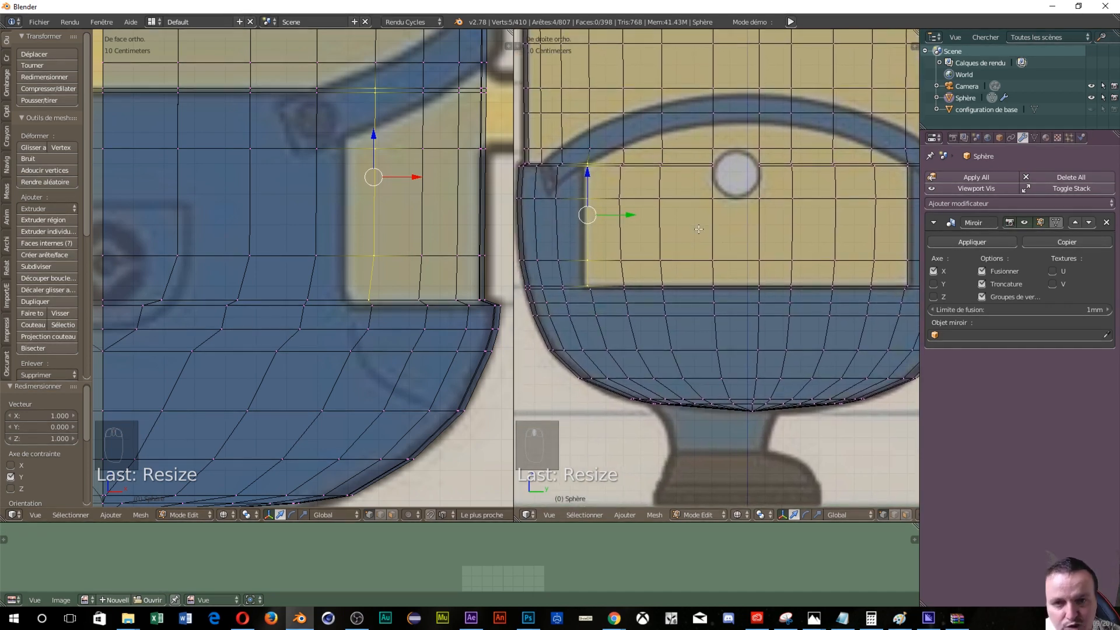
key(g)
key(g)
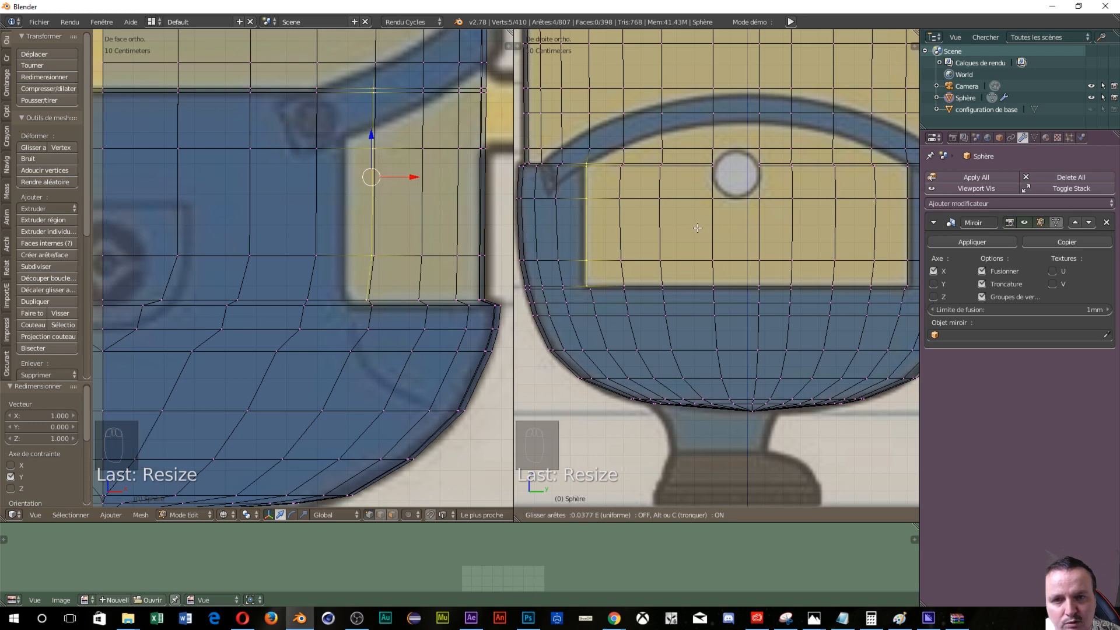
click(694, 230)
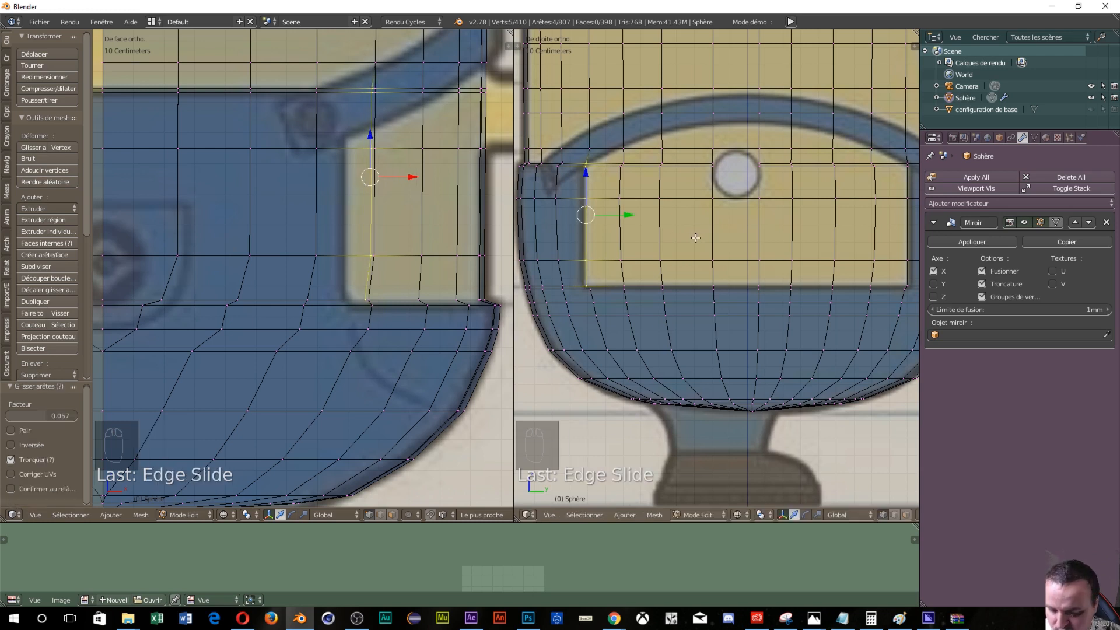
text(s)
text(0)
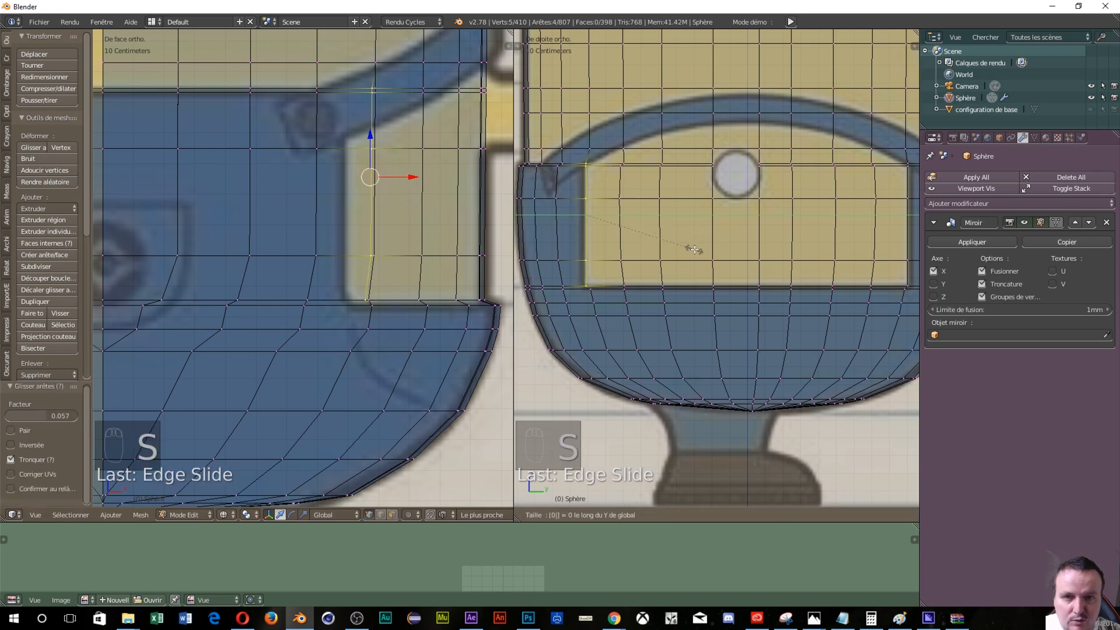
key(Return)
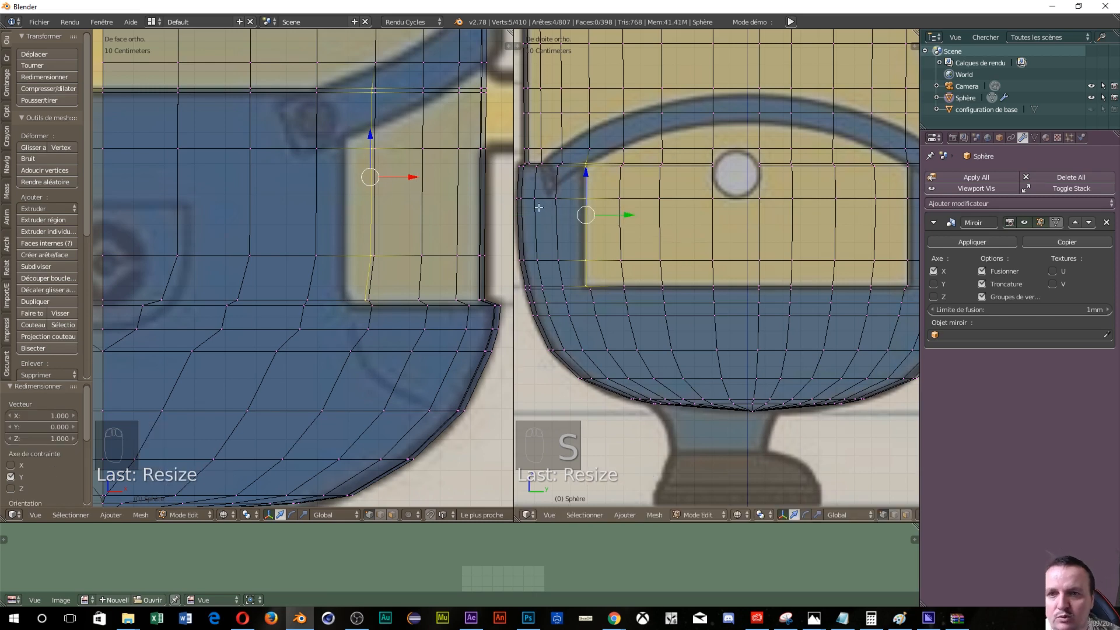
Step: Check the side panel's straightened rear edge from a rotated view, and return to the right orthographic view
scroll(615, 239, down, 4)
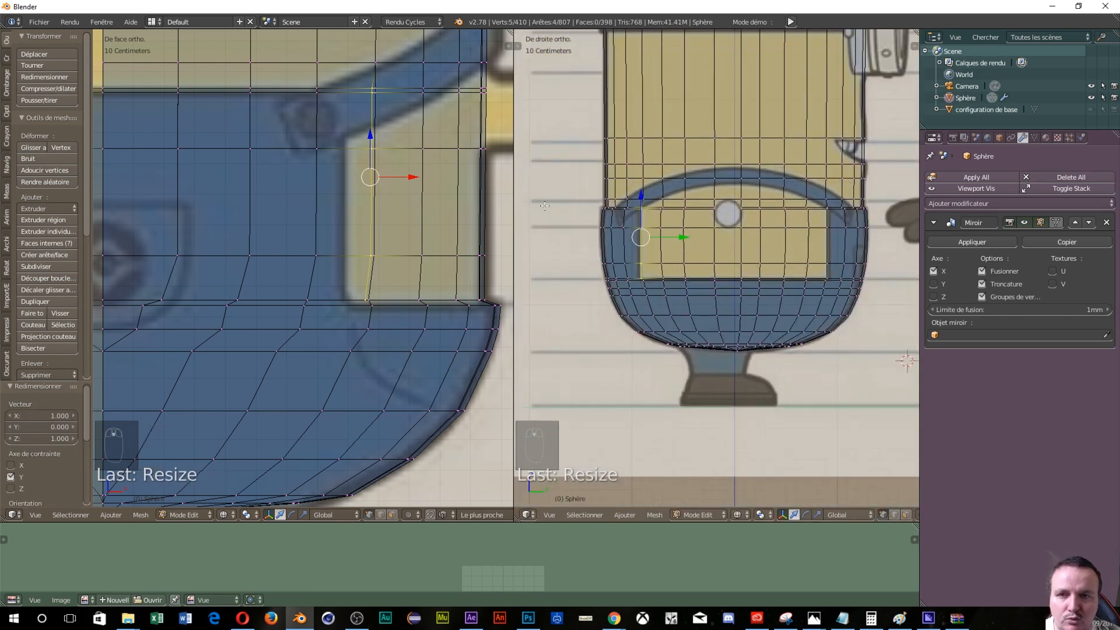
scroll(642, 245, up, 2)
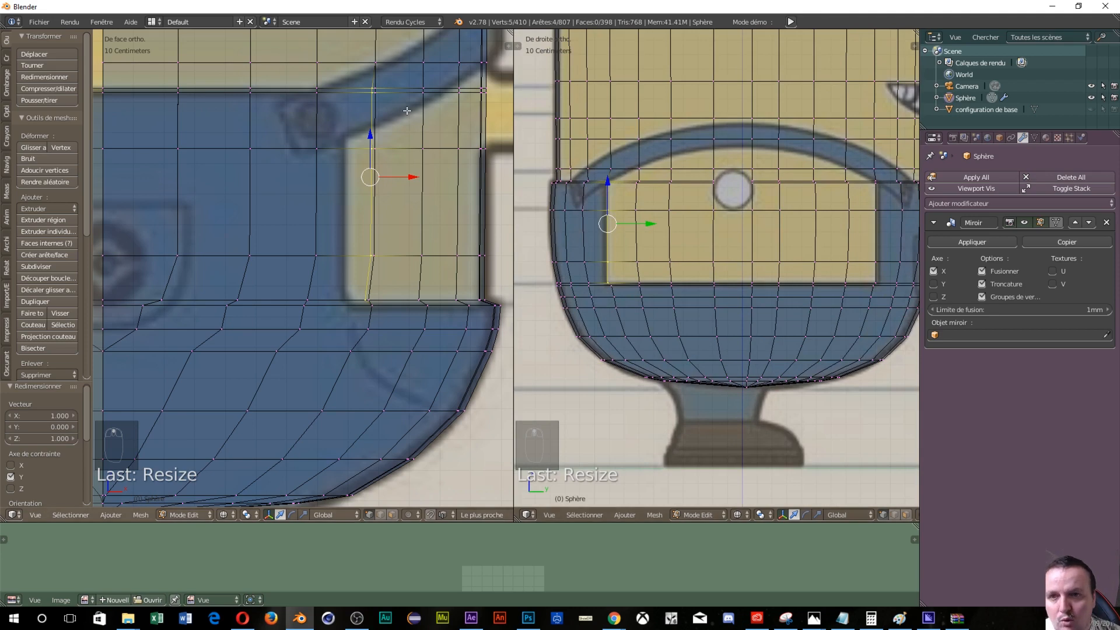
key(less)
middle_drag(818, 249, 661, 222)
key(less)
key(KP_3)
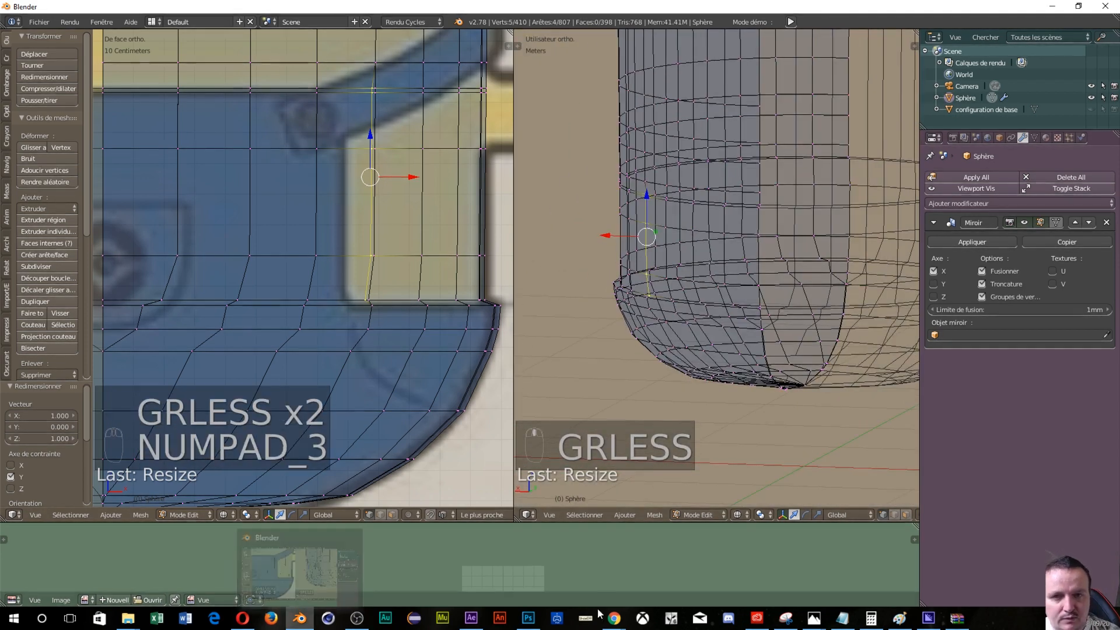
key(KP_3)
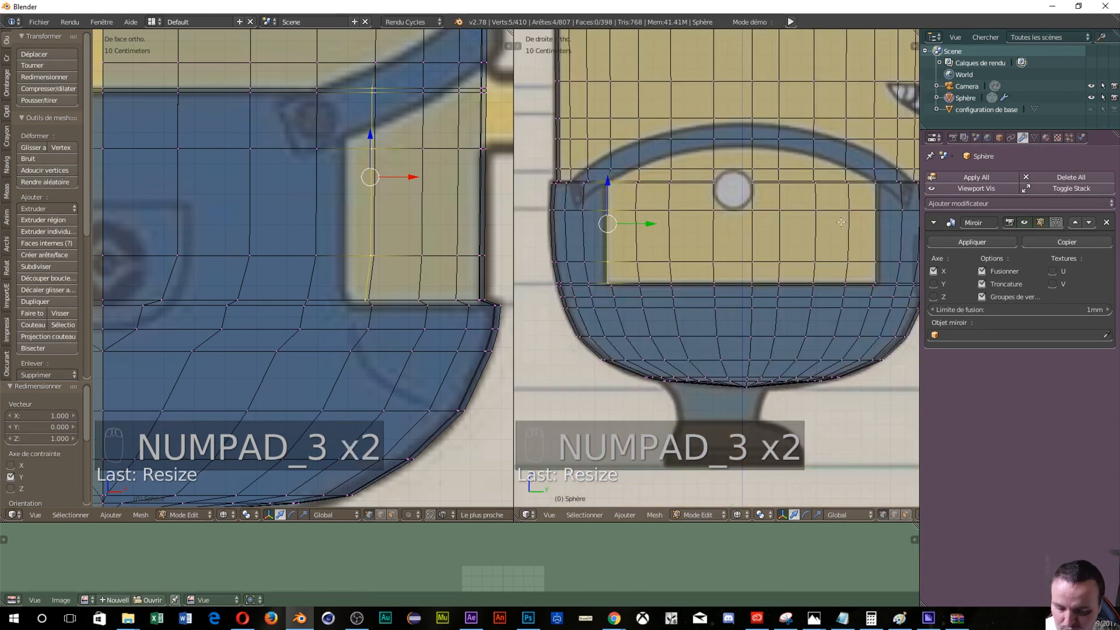
Step: Add the side panel's front edge vertices to the selection and align both edges by scaling to 0 along X
key(c)
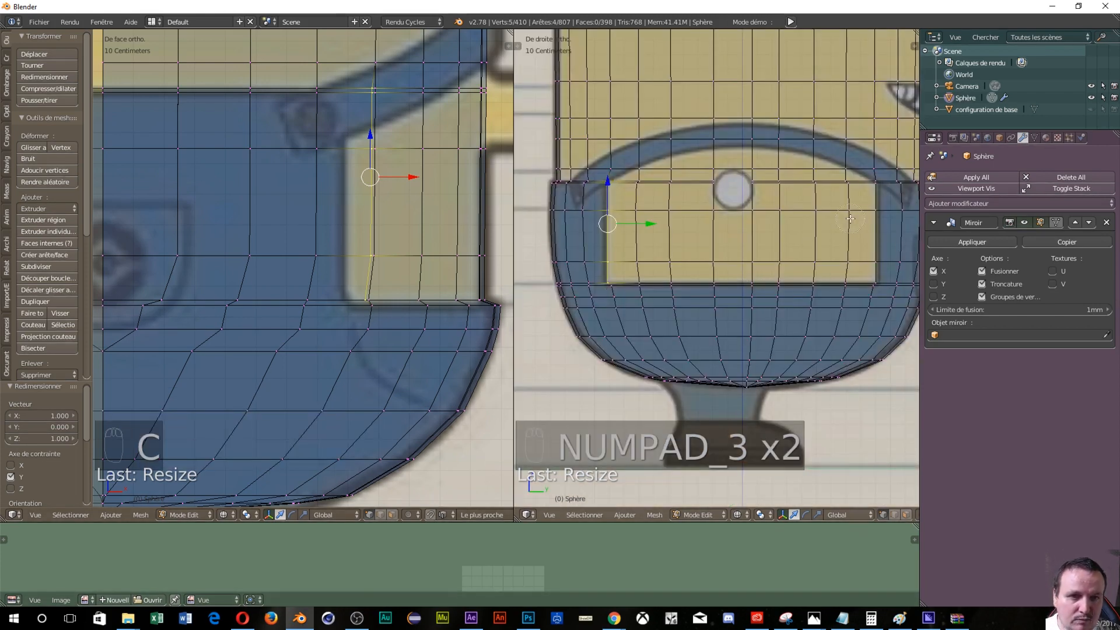
drag(869, 189, 878, 270)
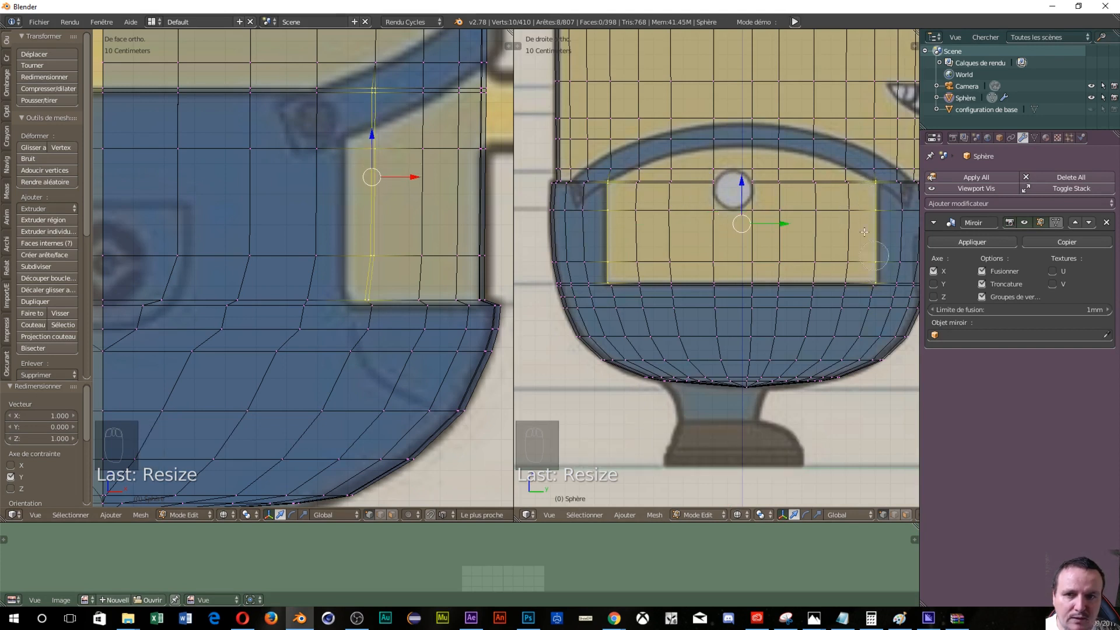
right_click(406, 183)
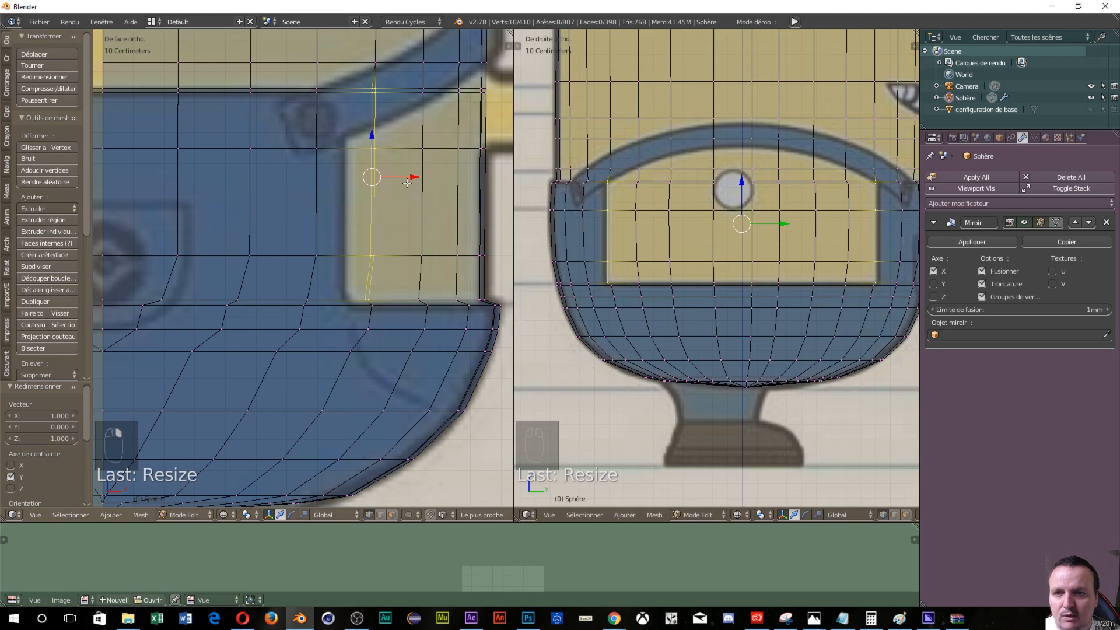
key(s)
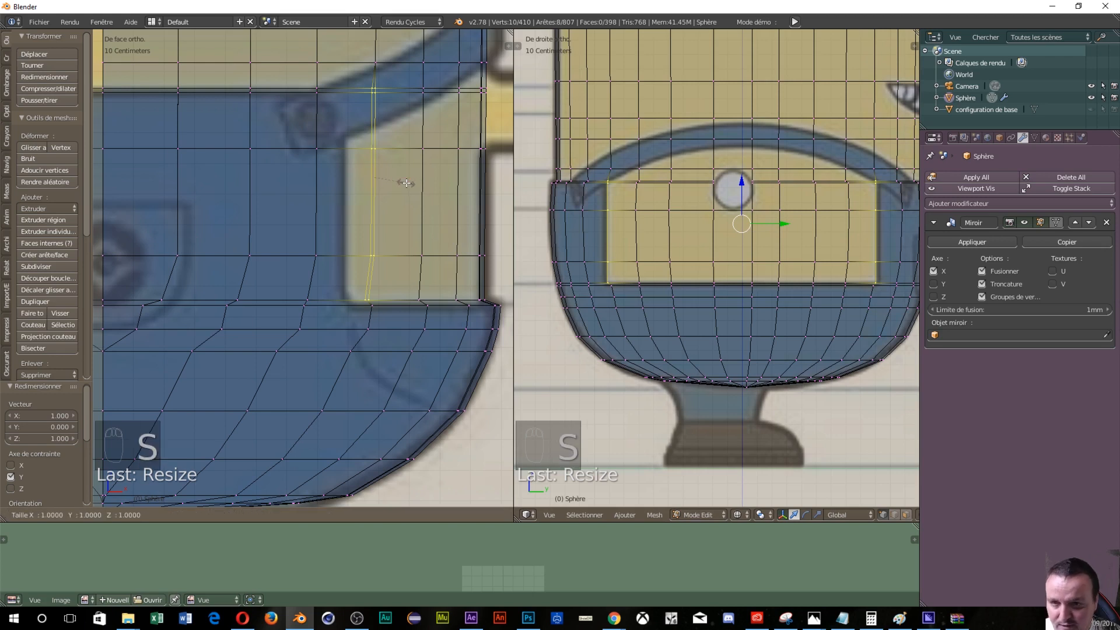
text(x)
text(0)
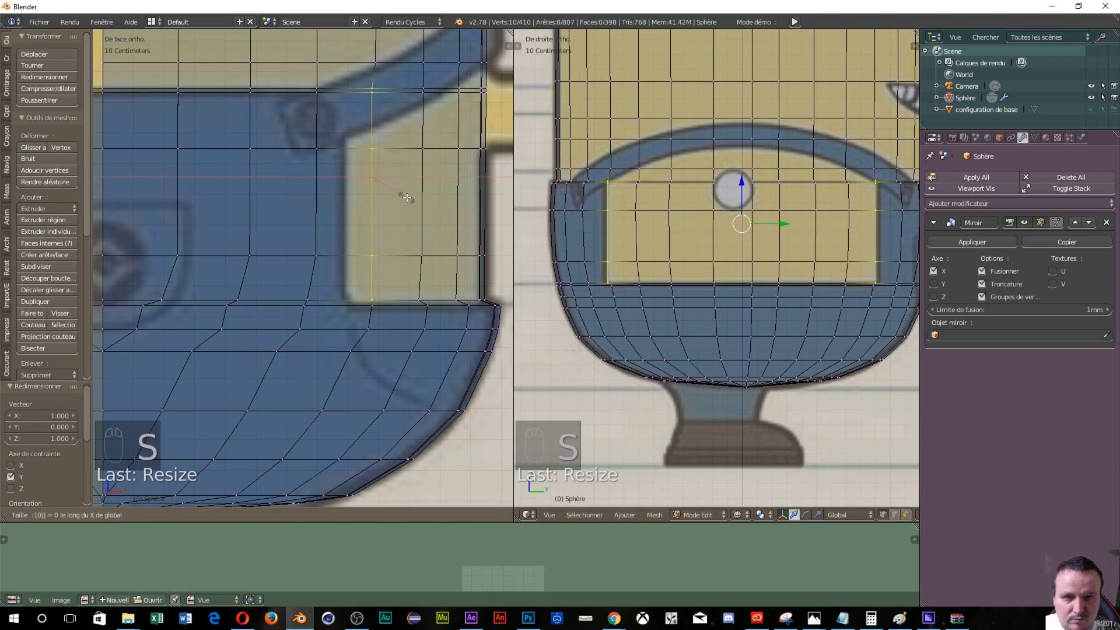
key(Return)
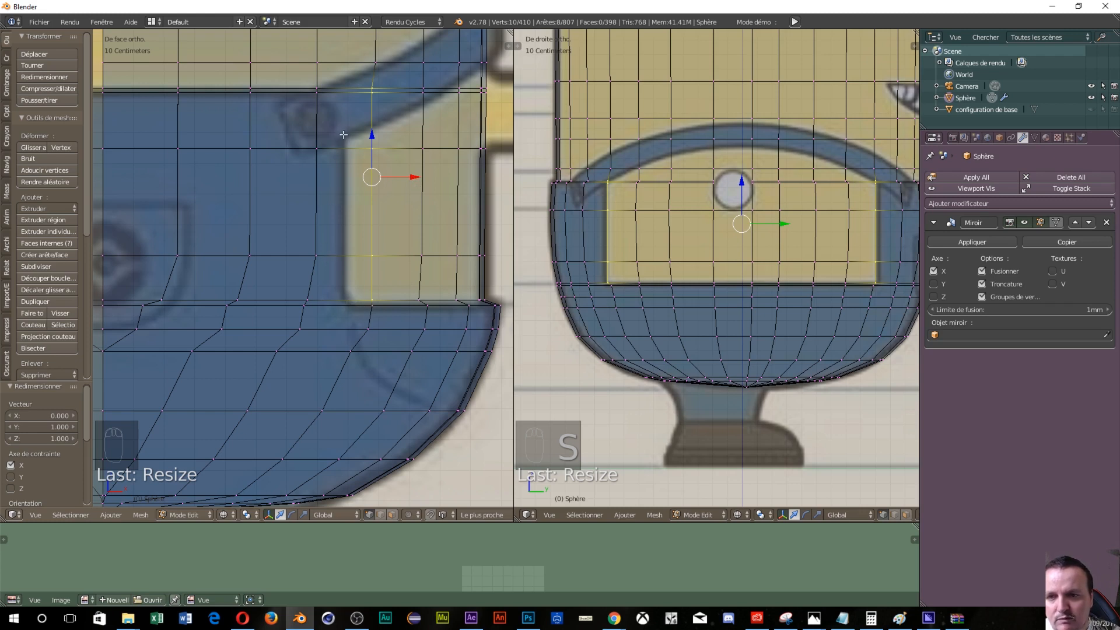
Step: Add the two vertices just below the side panel's lower corners to the selection and scale everything to 0 along X
key(c)
click(381, 310)
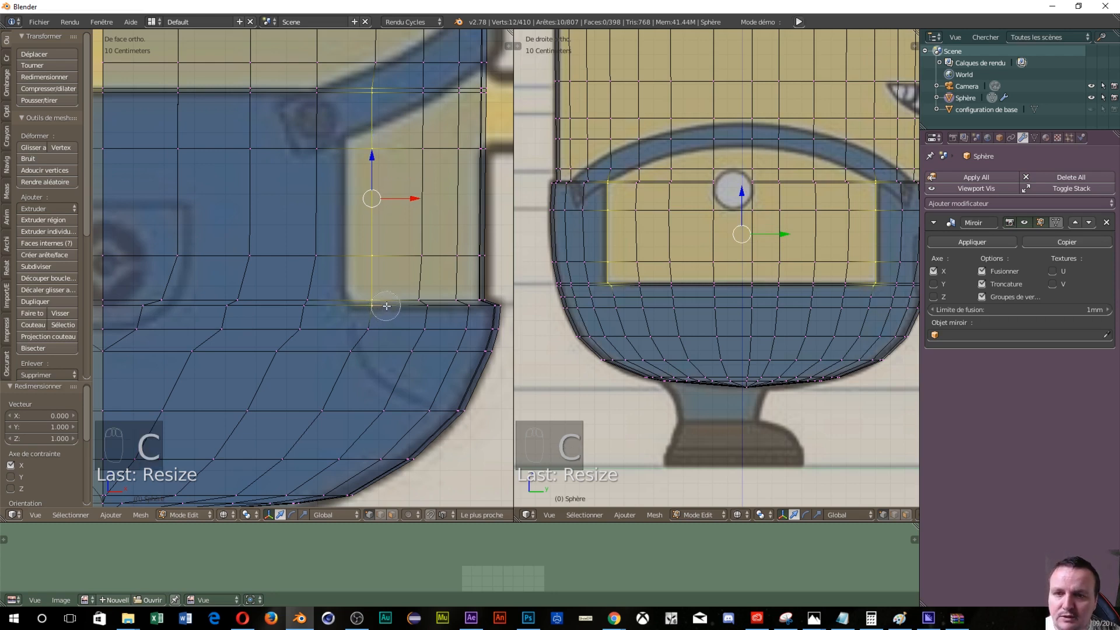
right_click(385, 311)
key(s)
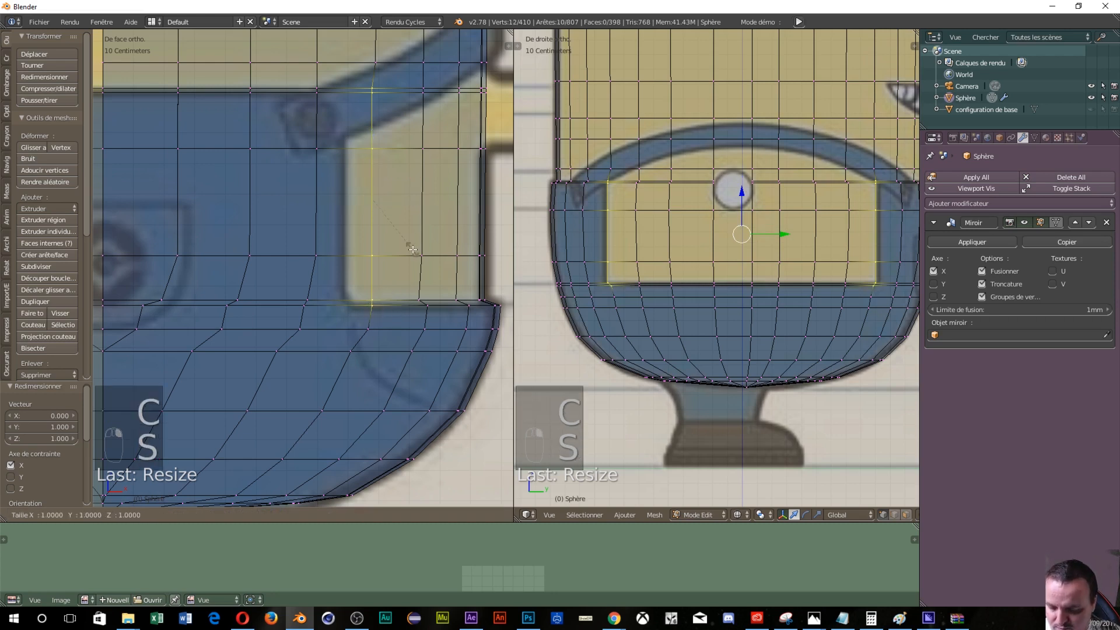
key(x)
key(0)
key(Return)
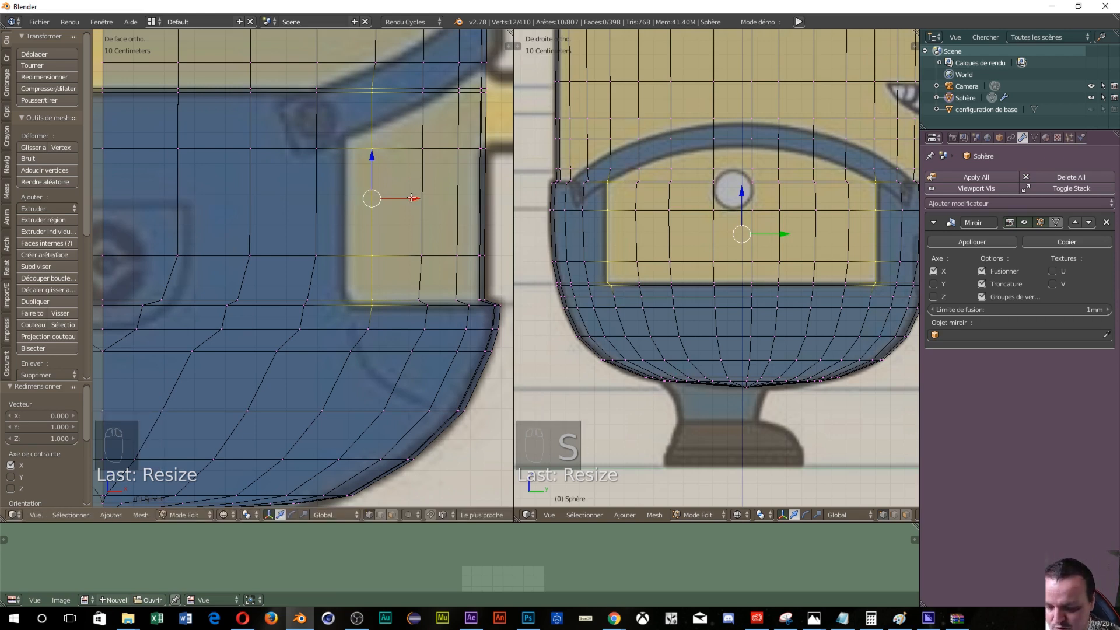
Step: Edge-slide the side panel's selected border vertices by a factor of -0.5 in the front view, and scale them to 0 along X
key(g)
key(g)
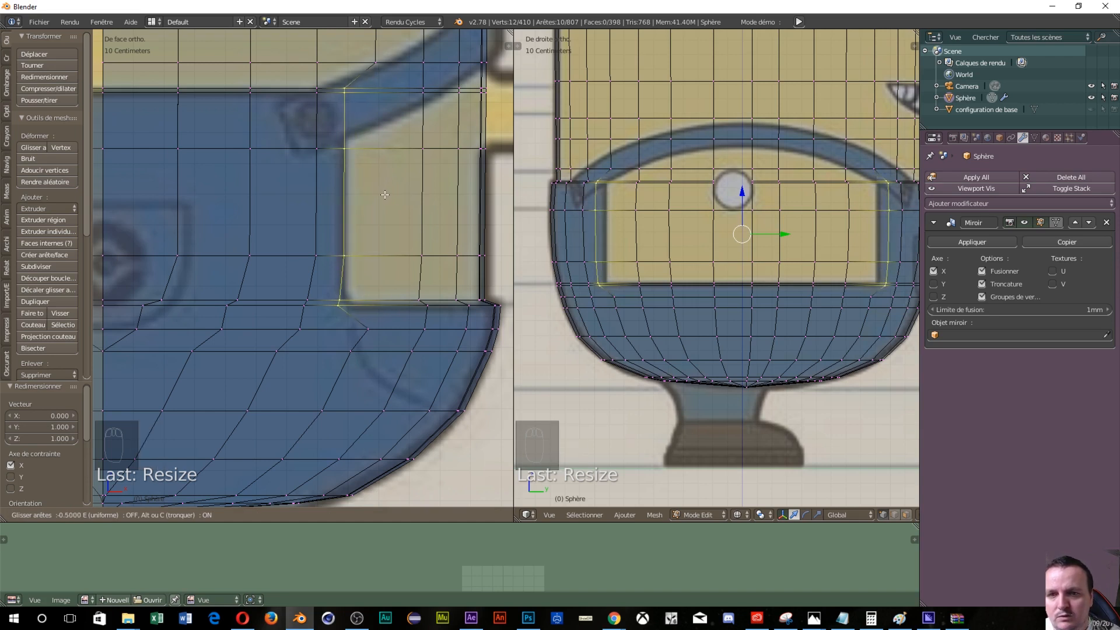
click(385, 195)
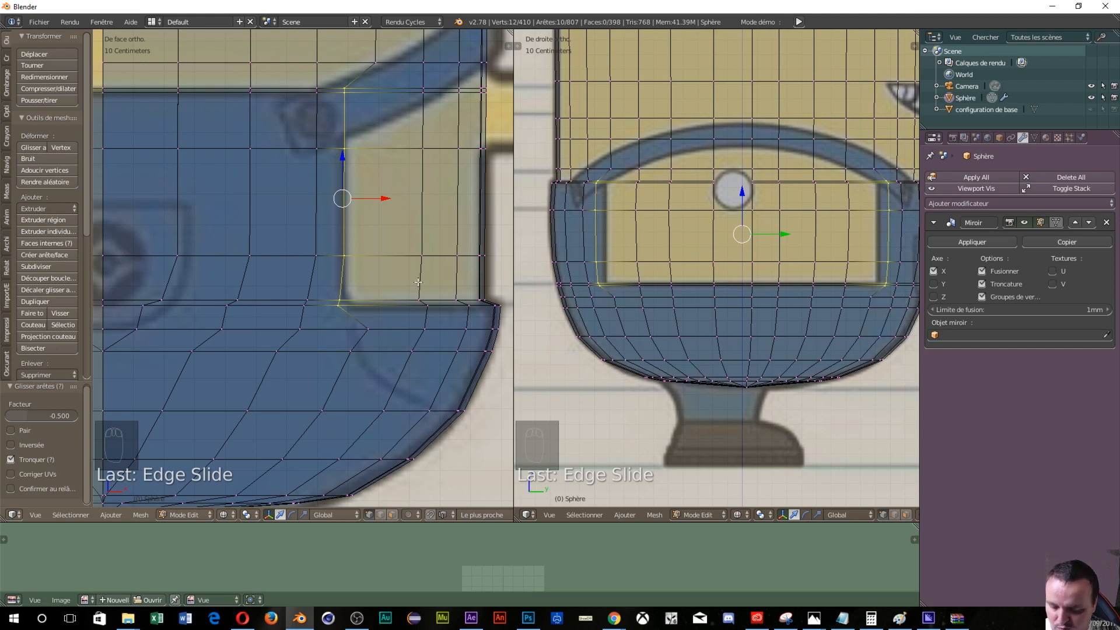
key(s)
key(x)
key(0)
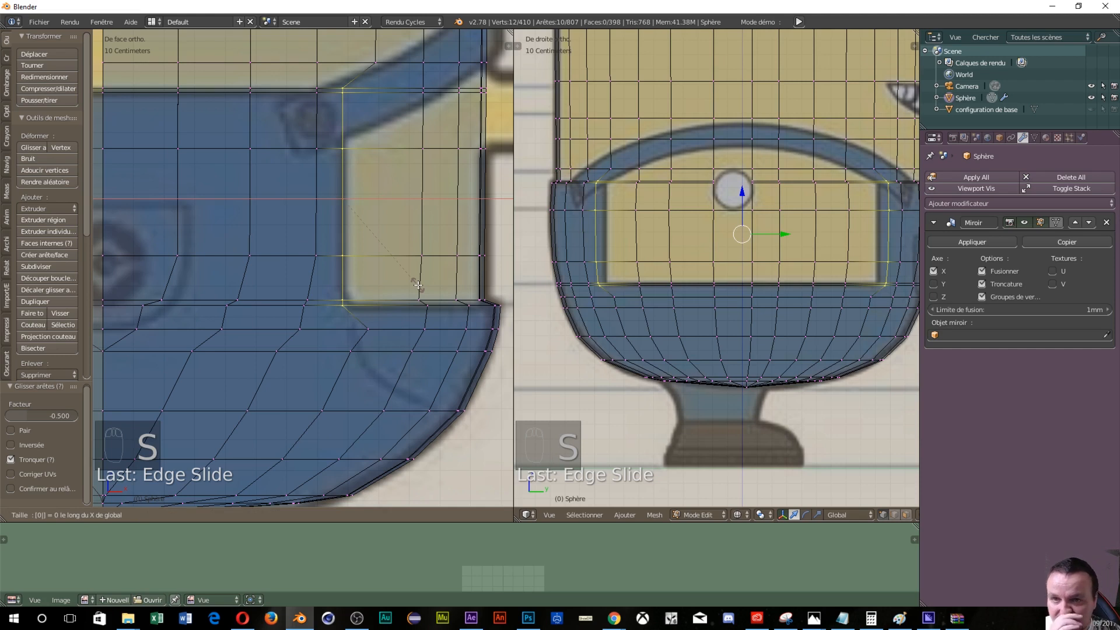
key(Return)
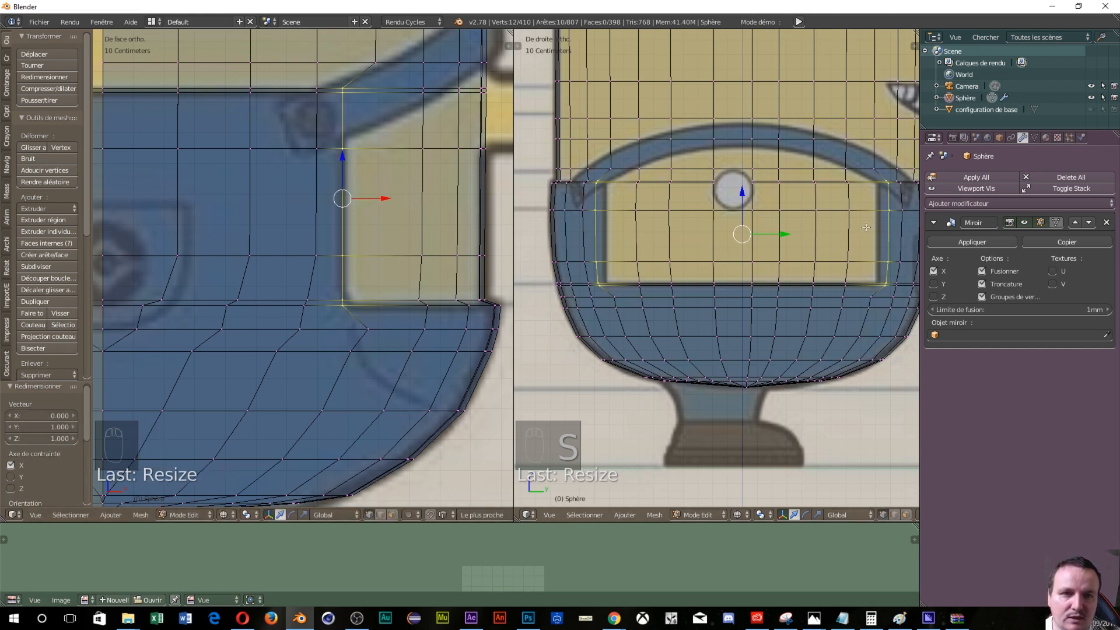
Step: Select only the side panel's rear edge vertices and move them about 5.92 cm along Y onto the reference edge
scroll(877, 209, down, 4)
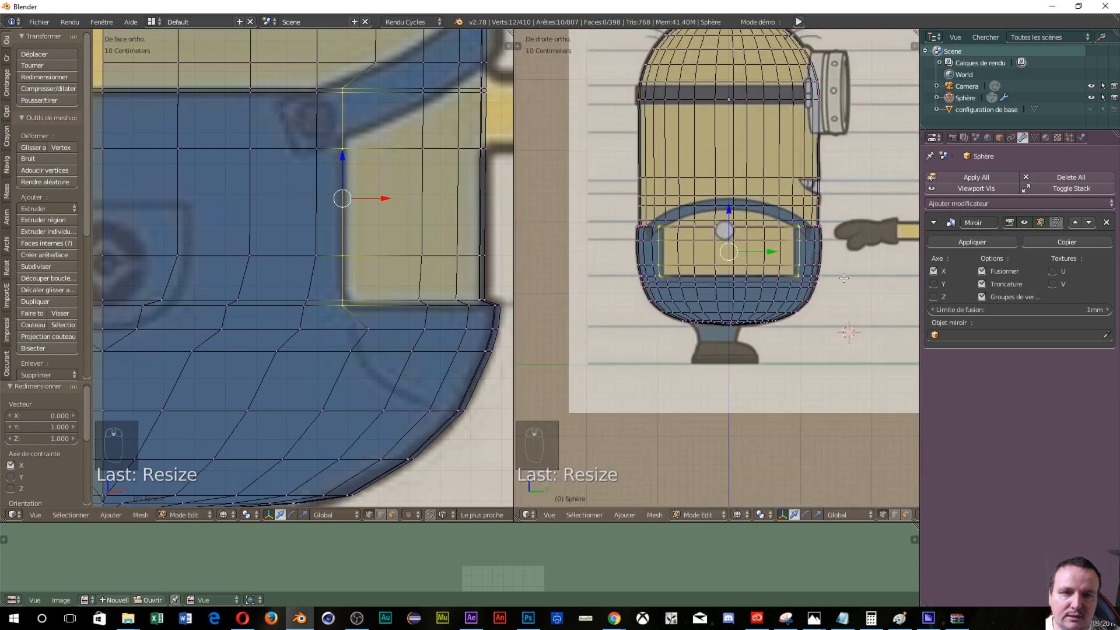
scroll(844, 279, up, 7)
scroll(718, 260, down, 2)
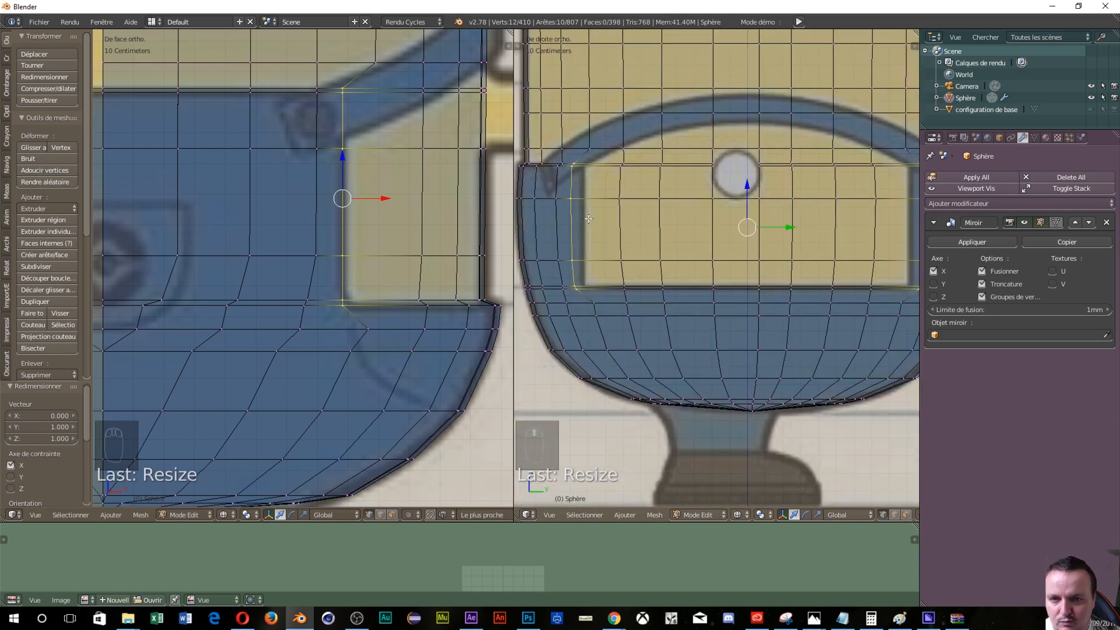
key(c)
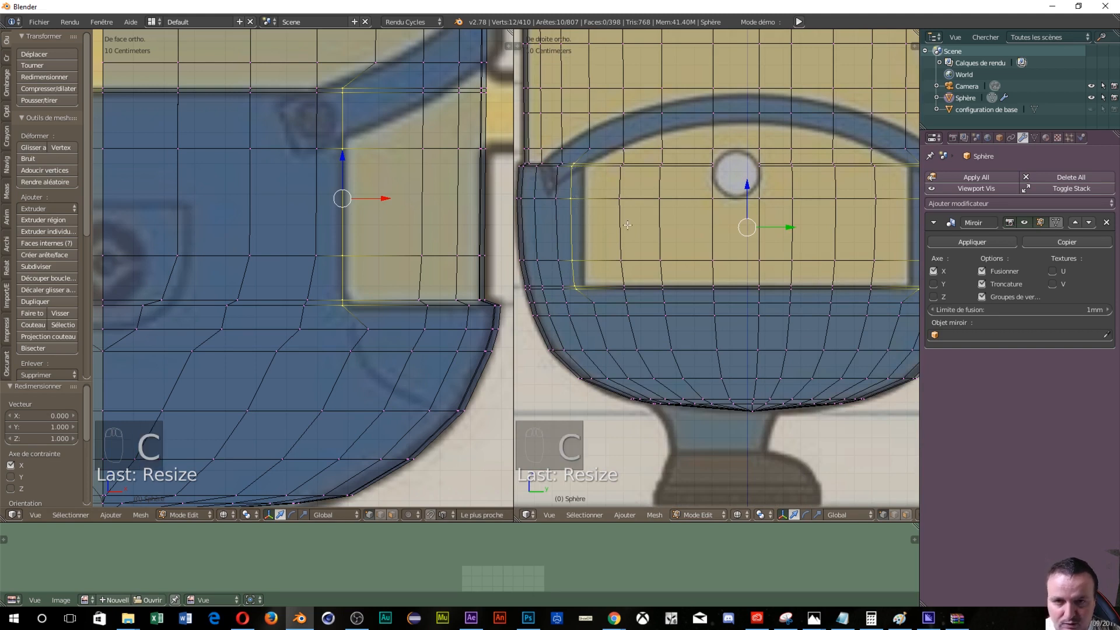
key(a)
key(c)
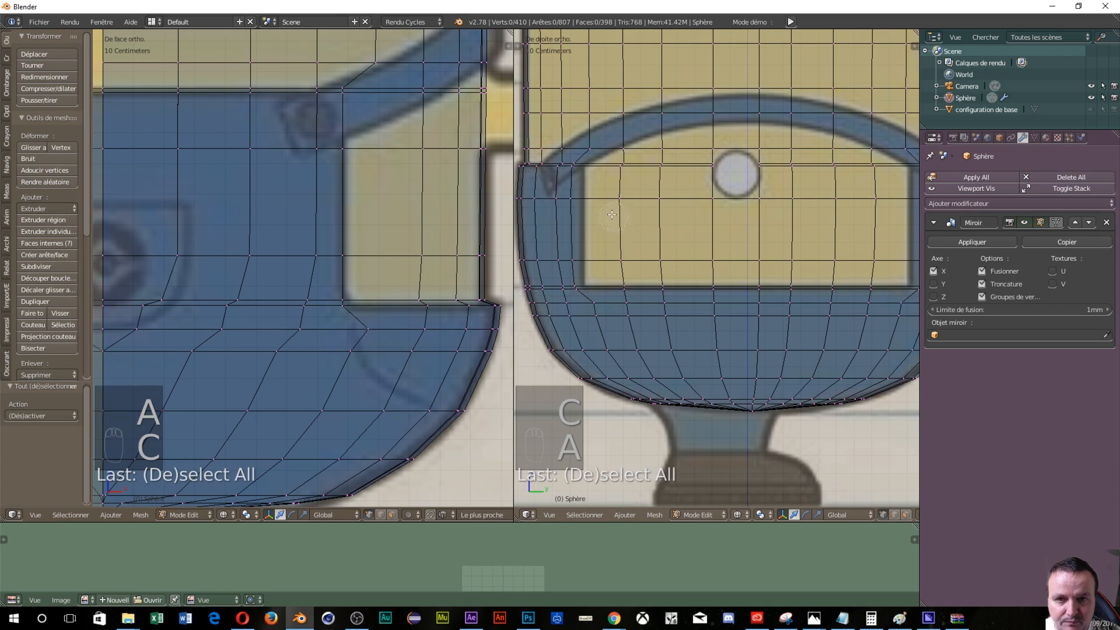
click(574, 172)
drag(581, 201, 582, 273)
right_click(582, 273)
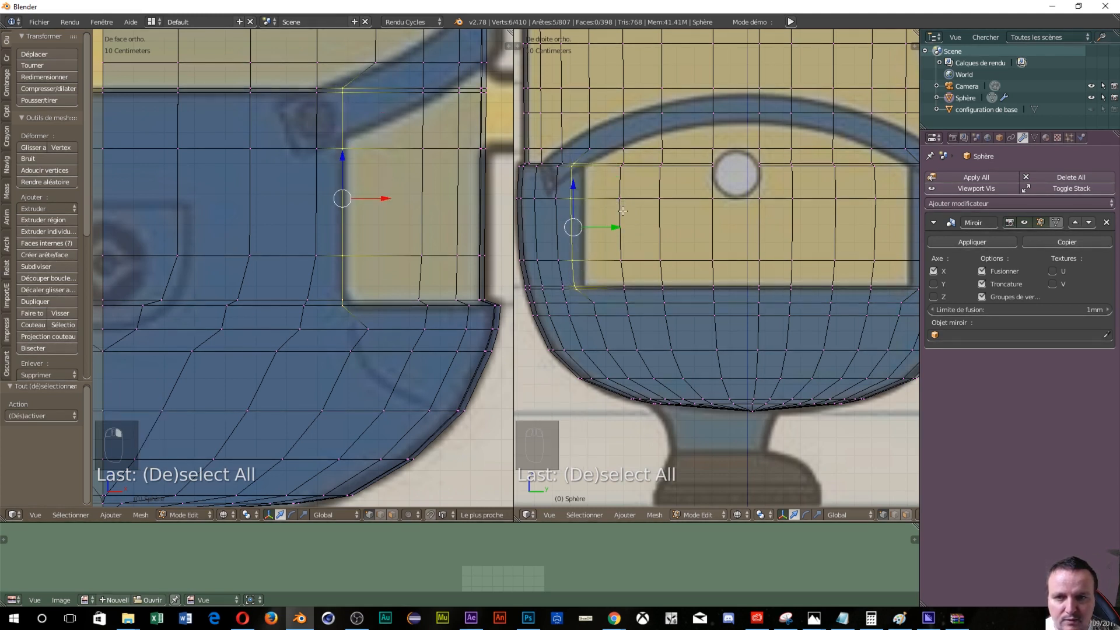
drag(616, 226, 626, 231)
Step: Straighten the side panel's rear edge by scaling its vertices to 0 along Y
key(s)
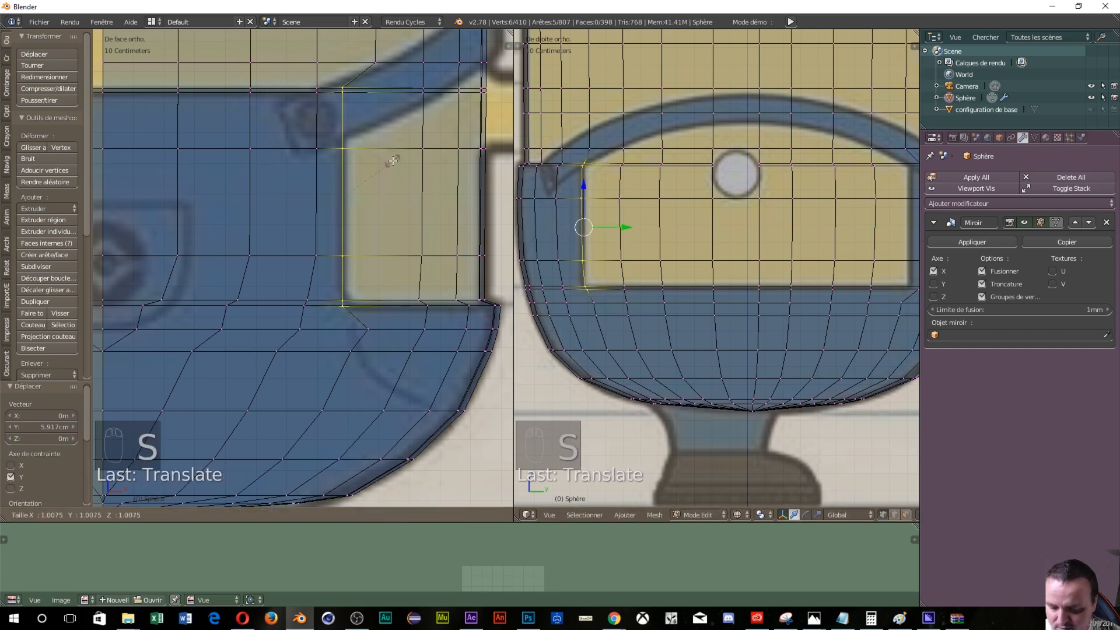
key(y)
key(0)
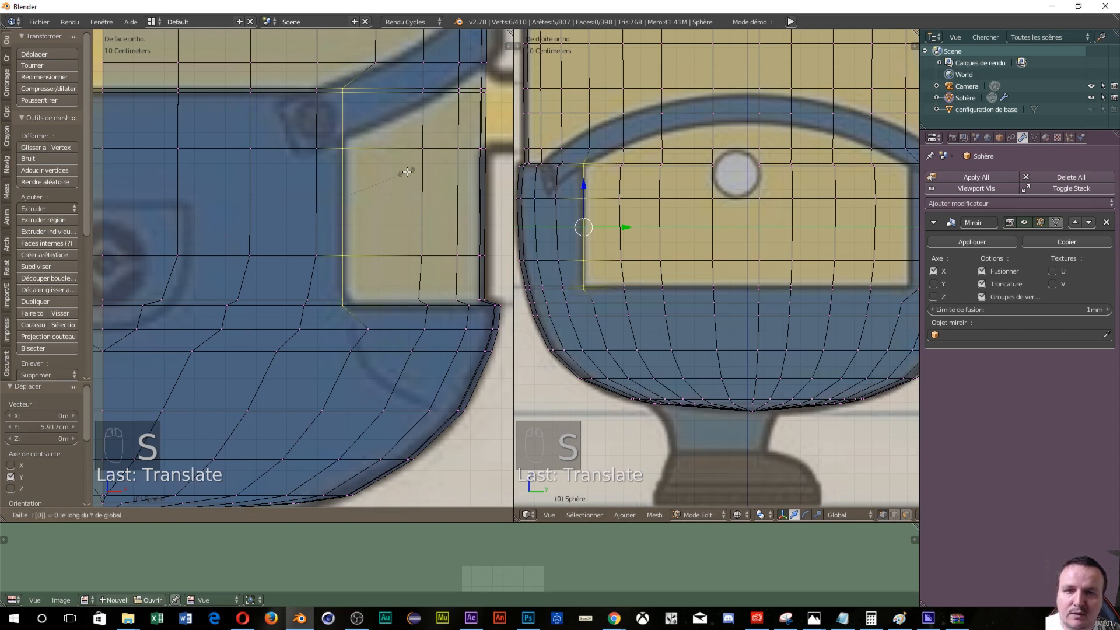
key(Return)
Step: Select only the side panel's front edge vertices and move them about -6.25 cm along Y onto the reference edge
scroll(642, 262, up, 3)
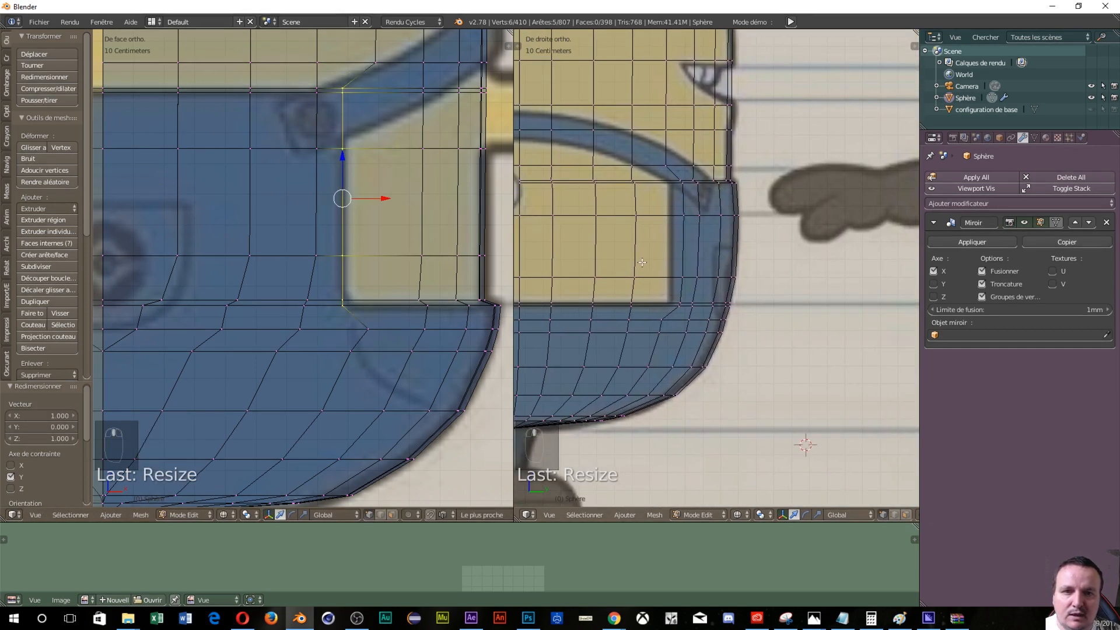
key(a)
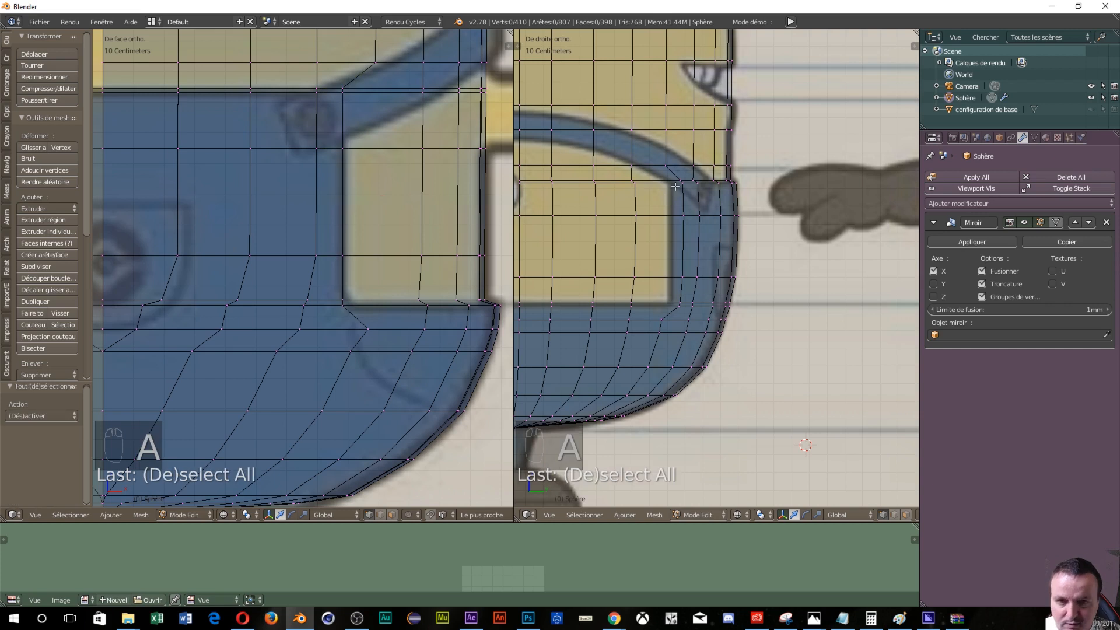
key(c)
drag(677, 188, 679, 301)
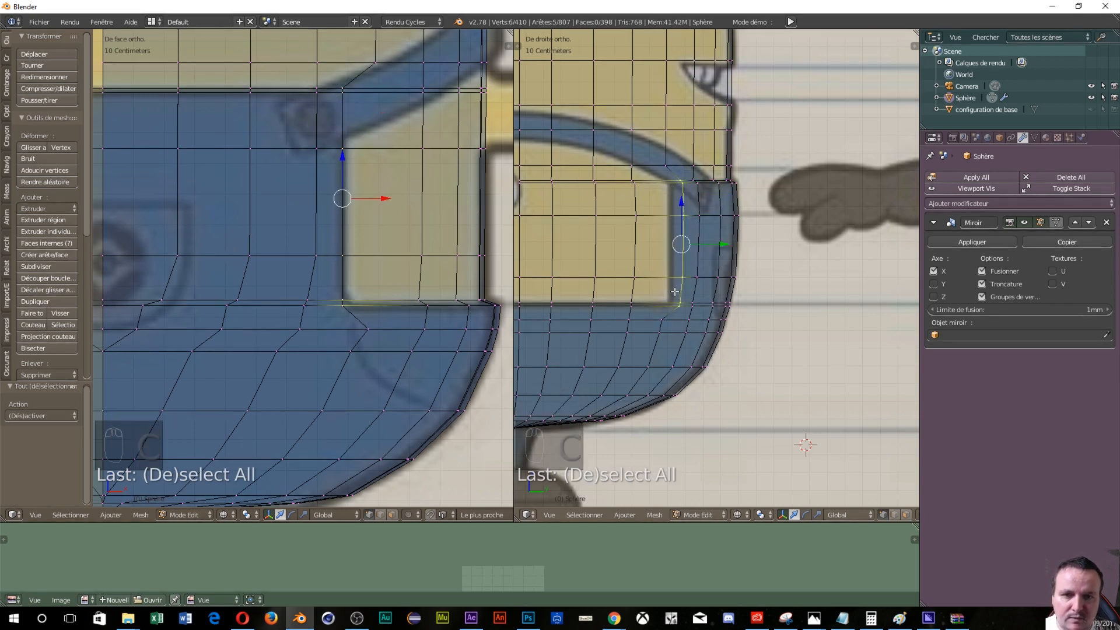
right_click(708, 256)
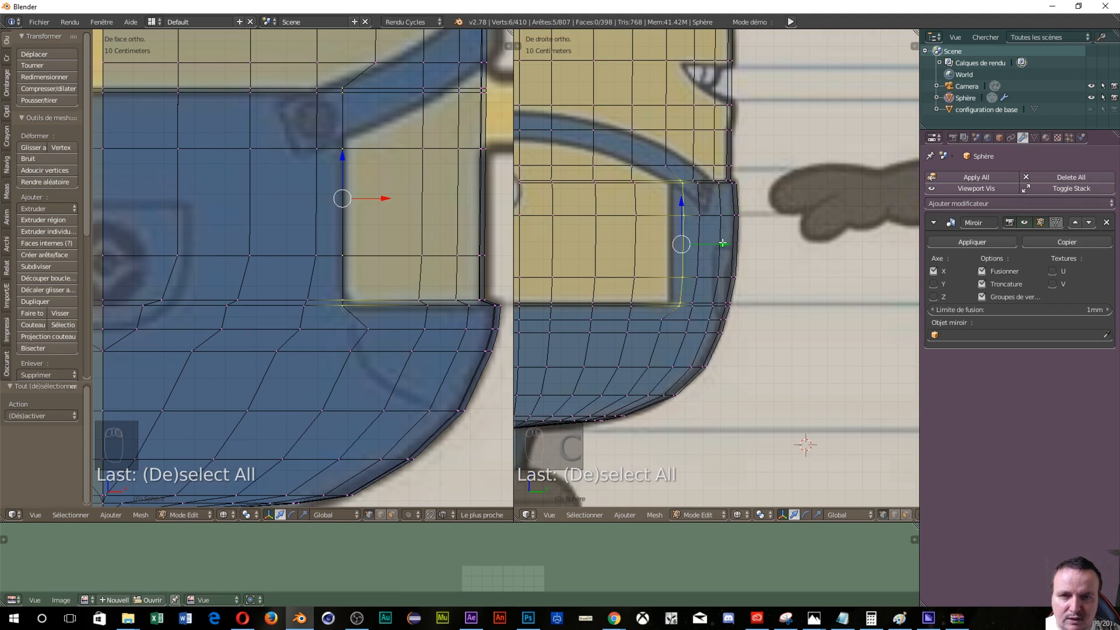
drag(722, 244, 712, 245)
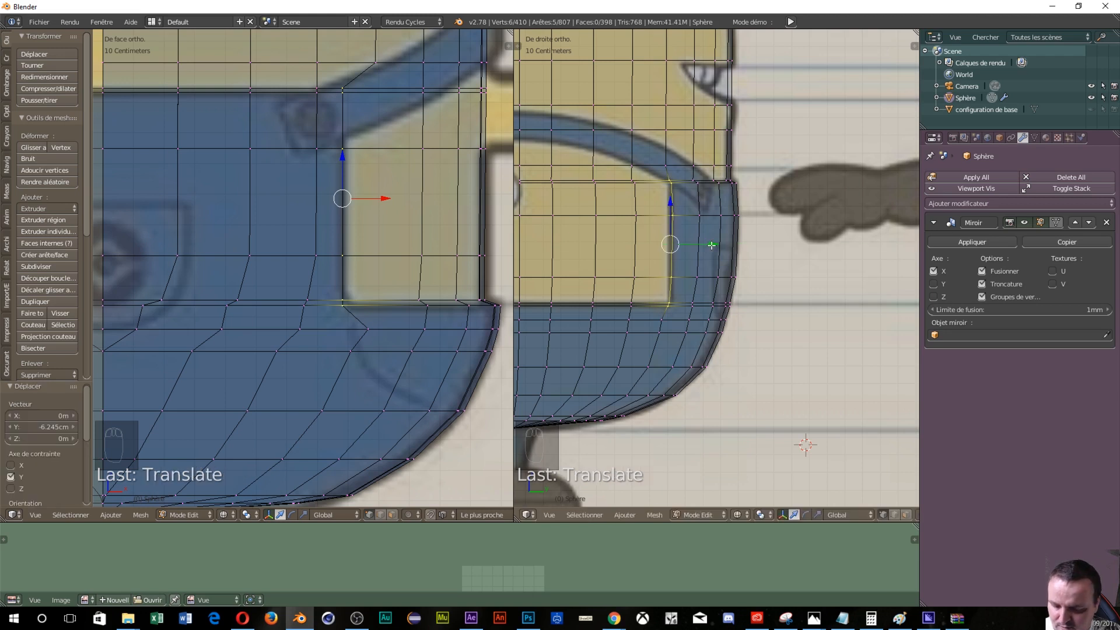
key(s)
key(y)
key(0)
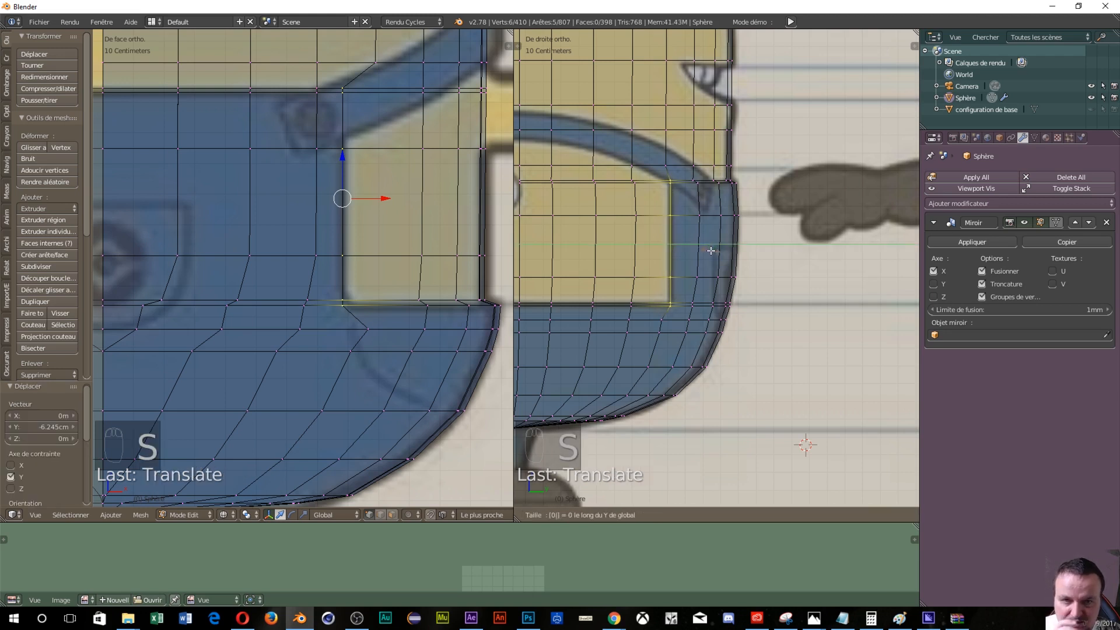
right_click(735, 259)
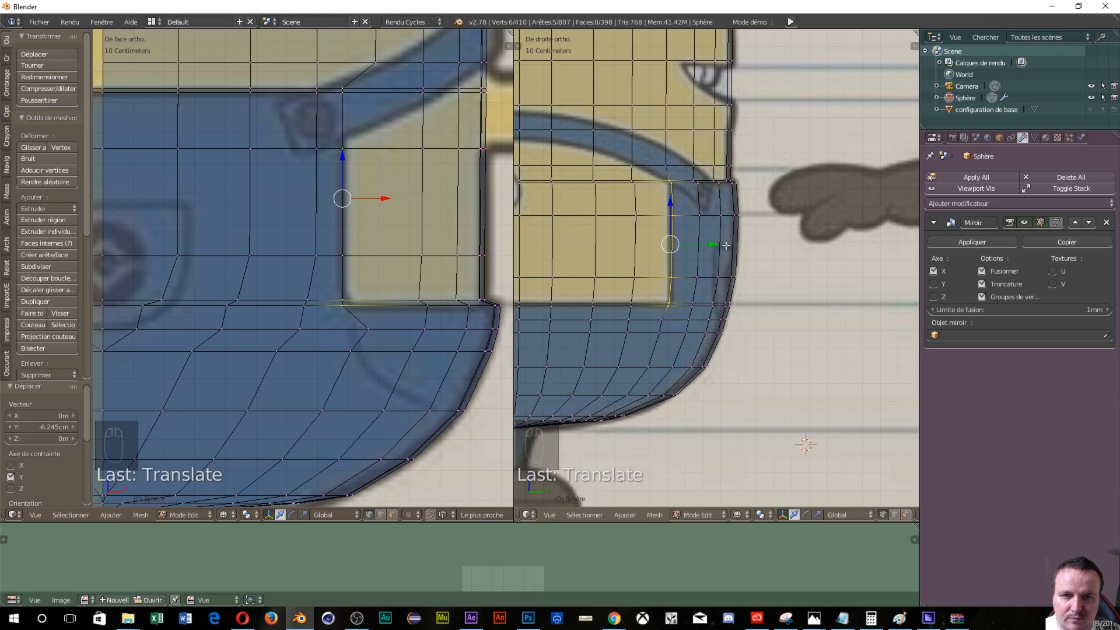
Step: Scale the side panel's front edge vertices to 0 along Y, and shift them about 6.57 mm along Y
key(s)
key(y)
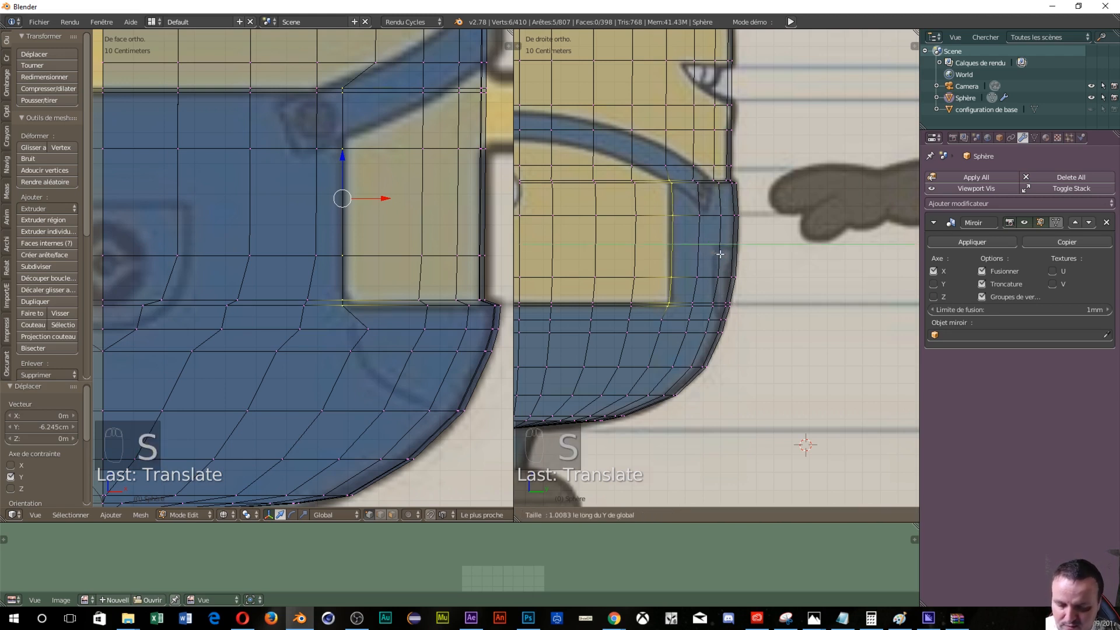
key(0)
key(Return)
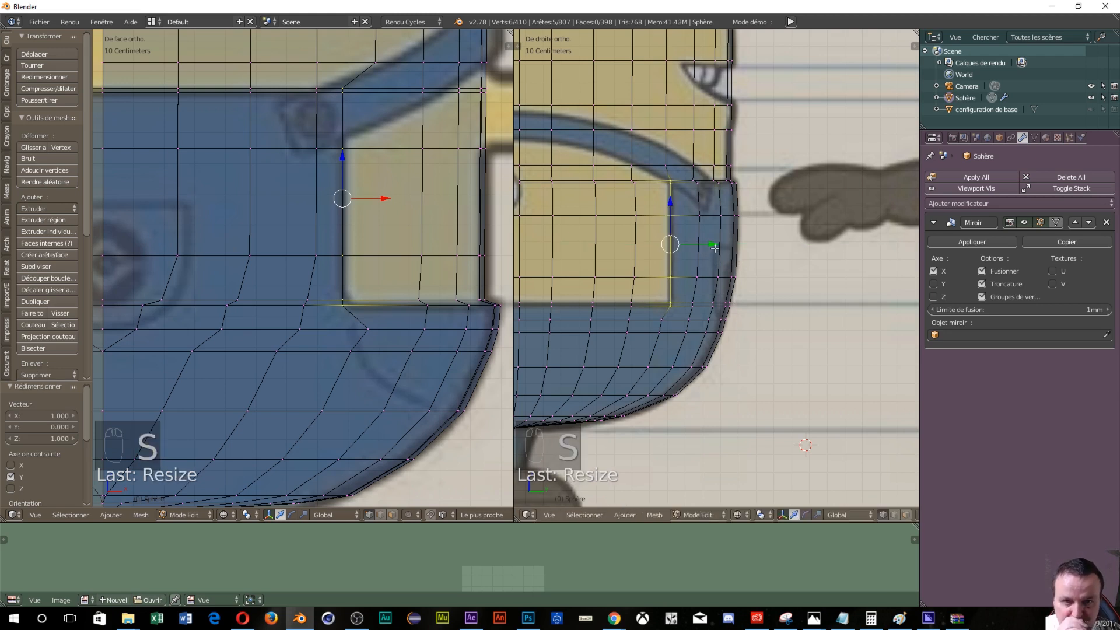
drag(710, 247, 710, 244)
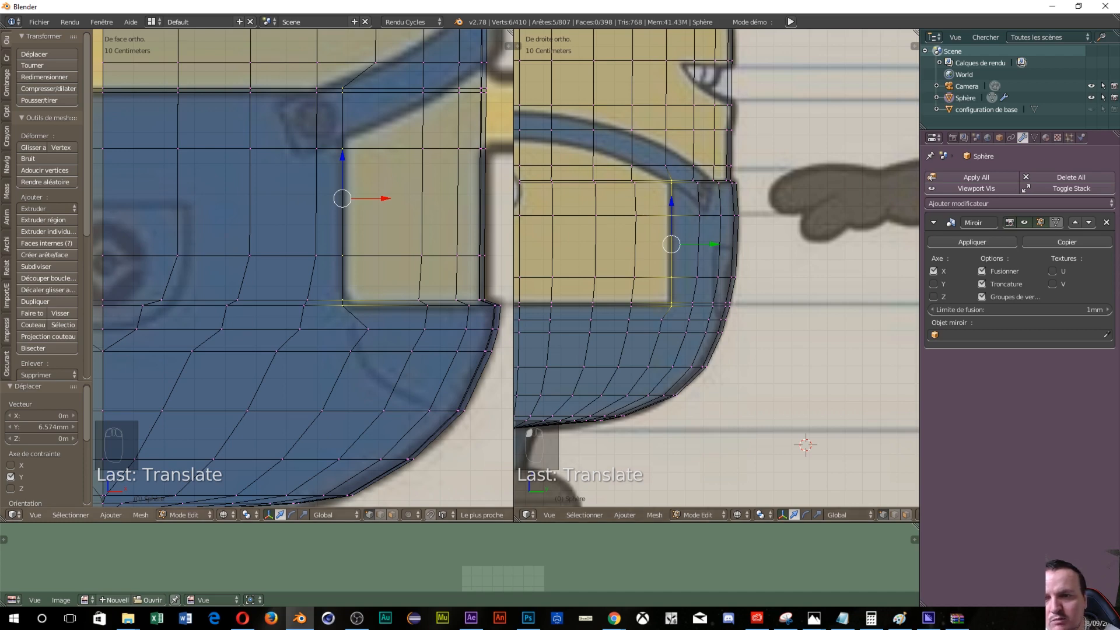
Step: Examine the whole body mesh from a rotated view and against the side reference
scroll(250, 282, down, 3)
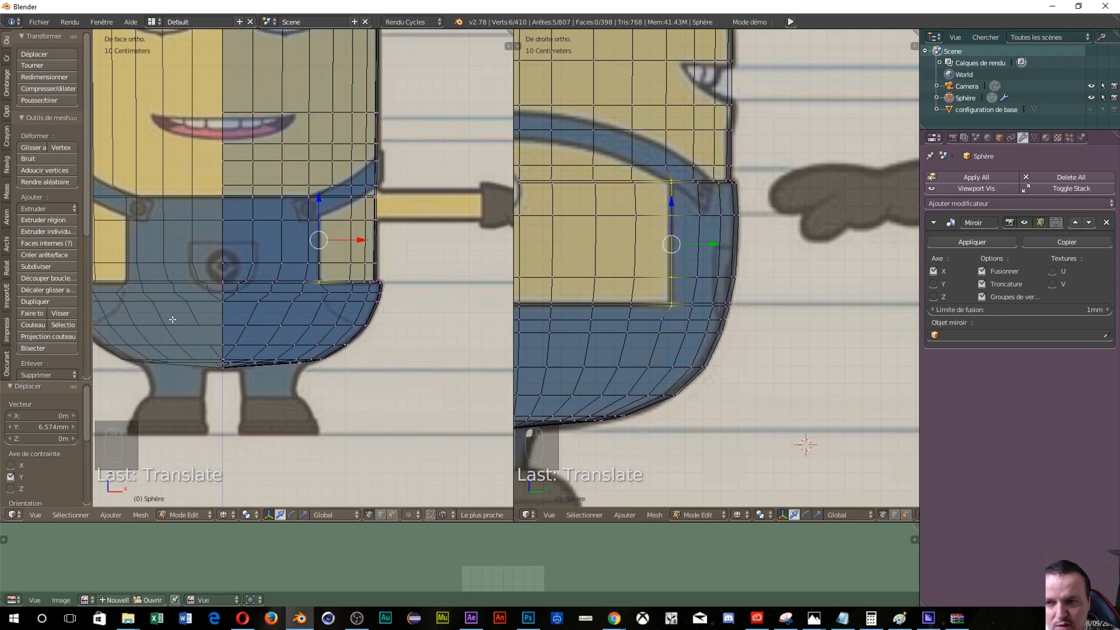
scroll(172, 319, down, 1)
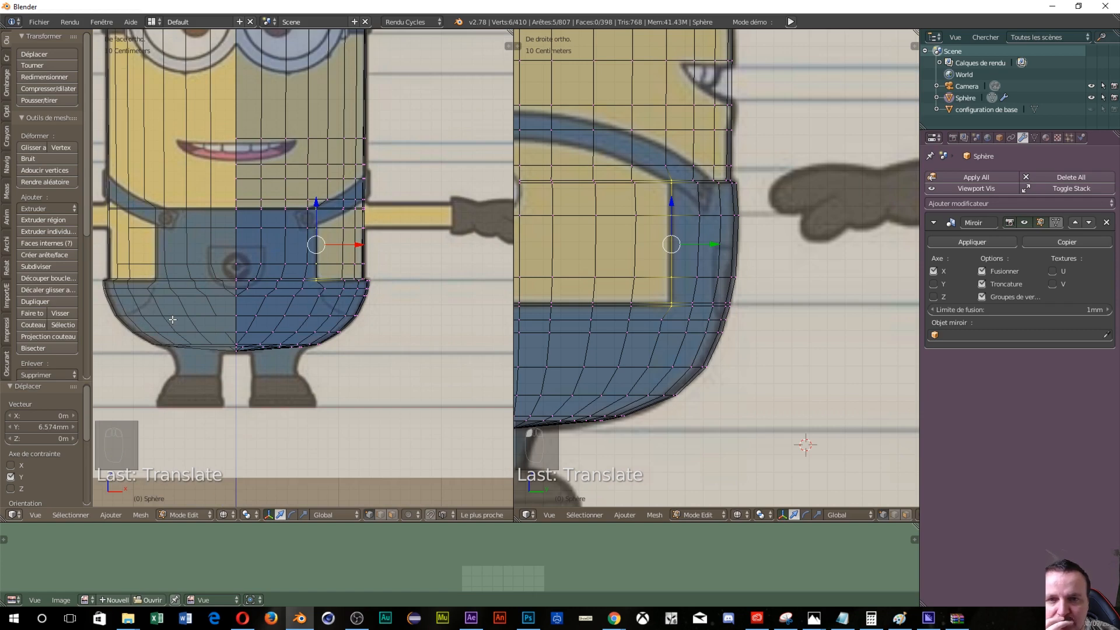
scroll(173, 319, down, 1)
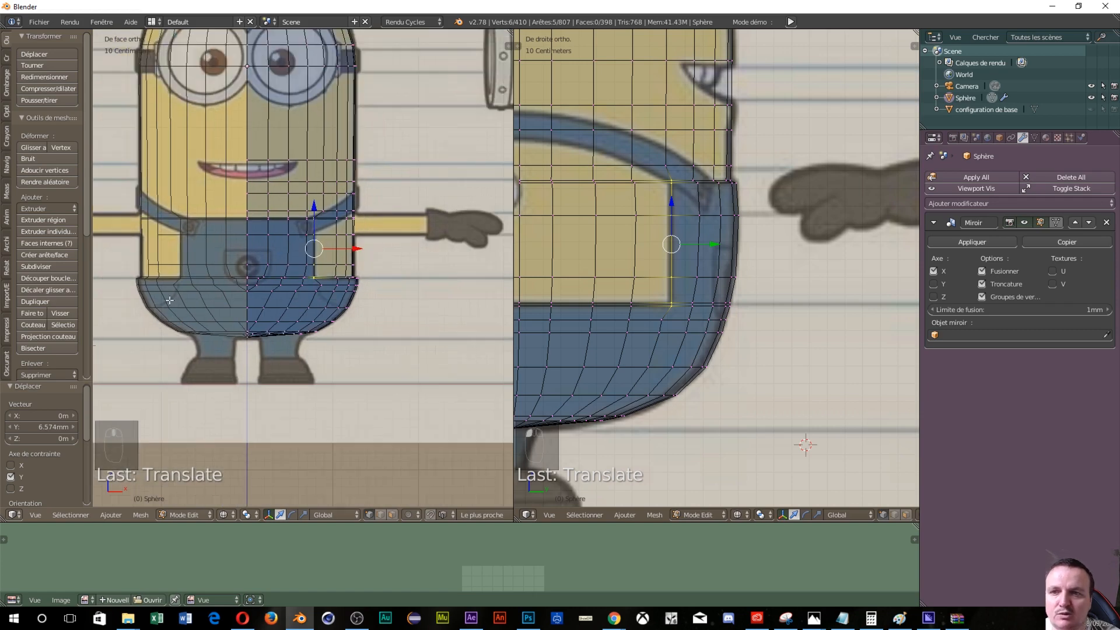
middle_drag(172, 319, 487, 320)
scroll(602, 346, down, 2)
scroll(602, 346, down, 2)
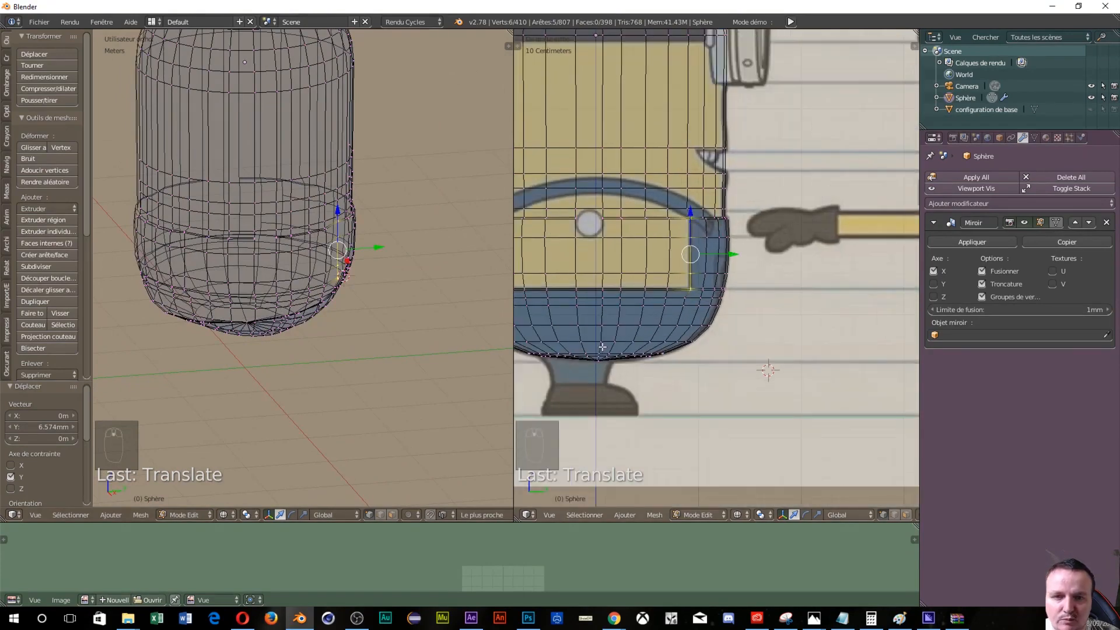
scroll(602, 347, up, 1)
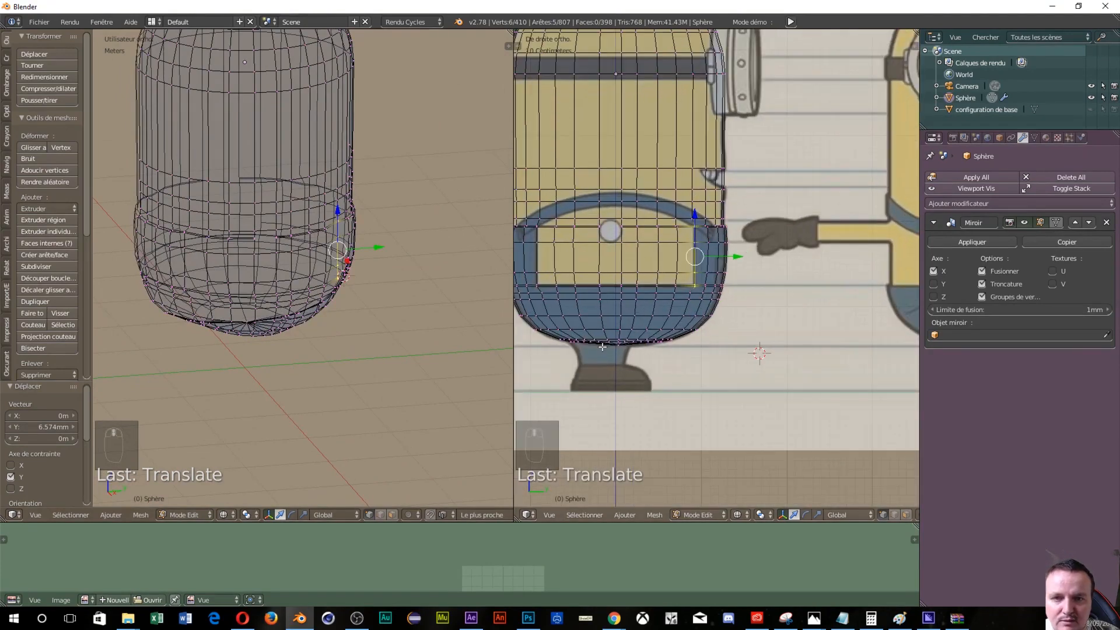
scroll(602, 347, down, 1)
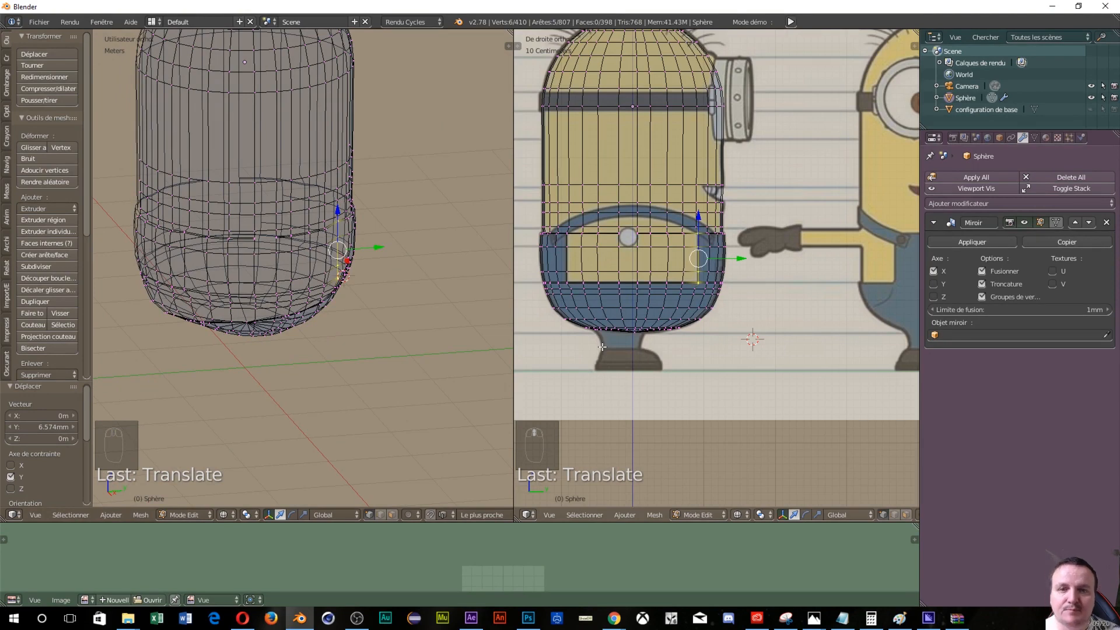
scroll(602, 253, up, 1)
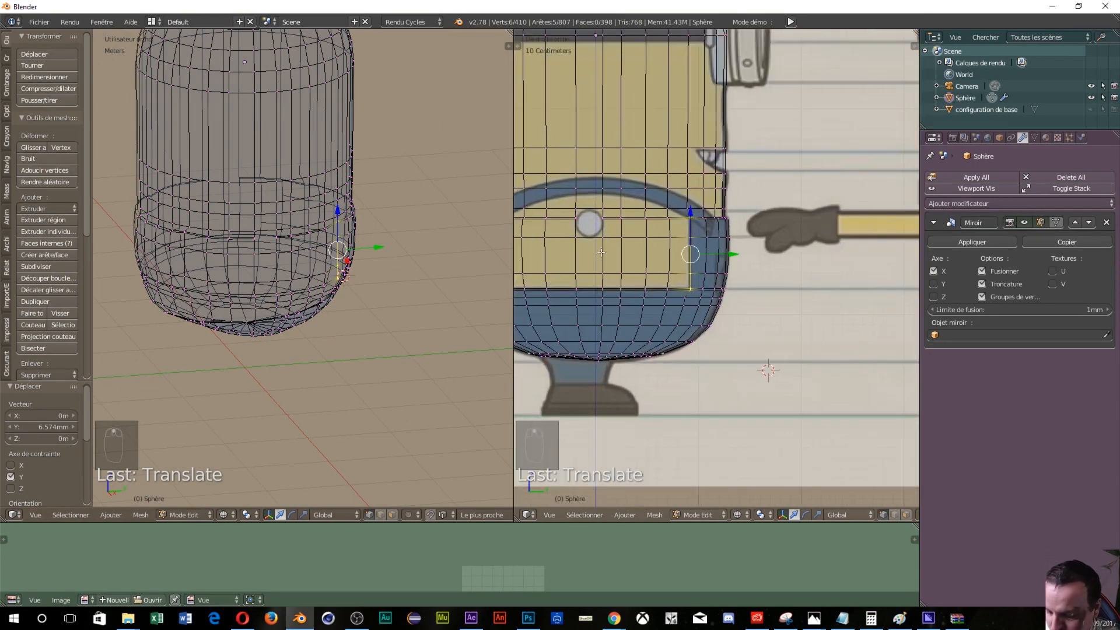
Step: Switch to face selection and add the overalls' rear side strip and lower rear faces to the selection with Circle Select
scroll(602, 253, up, 2)
scroll(708, 195, up, 2)
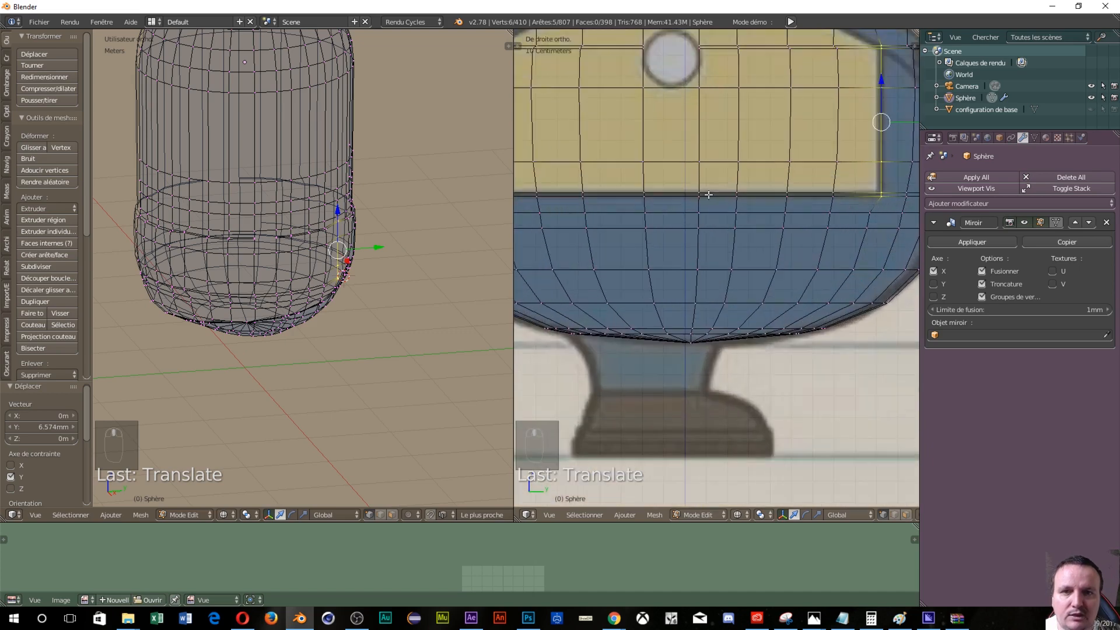
shift+middle_drag(704, 179, 821, 271)
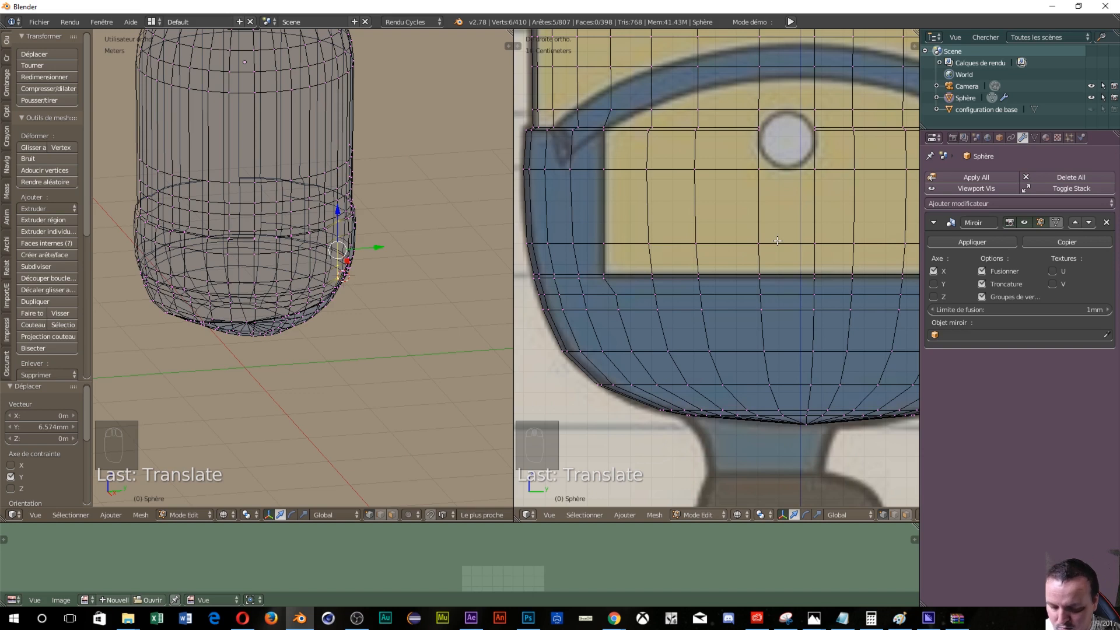
key(ctrl+Tab)
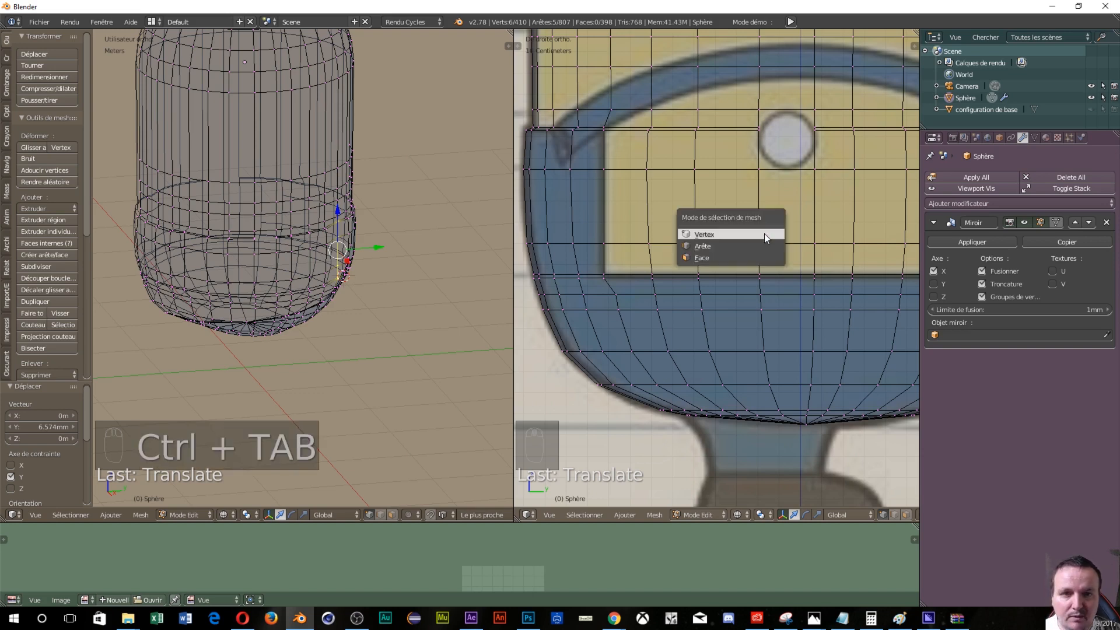
click(751, 253)
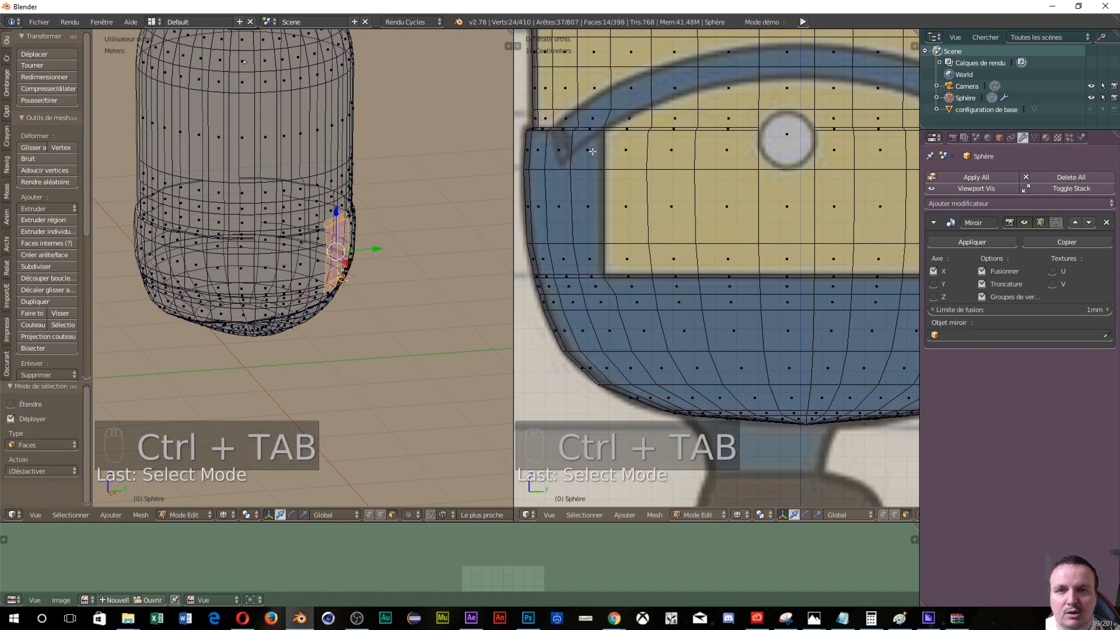
key(c)
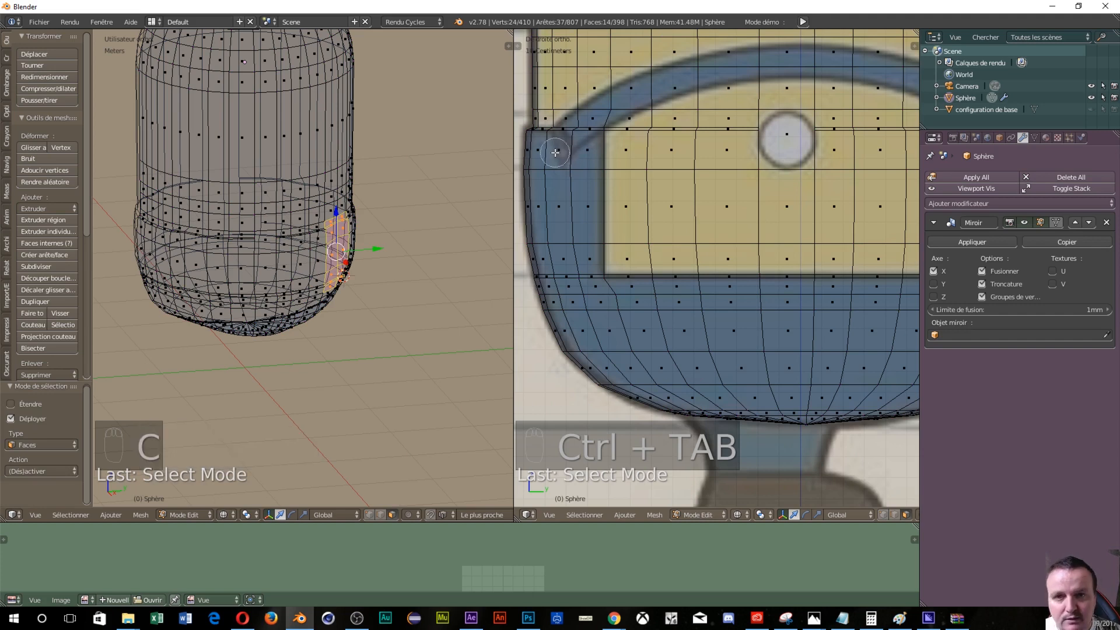
click(536, 144)
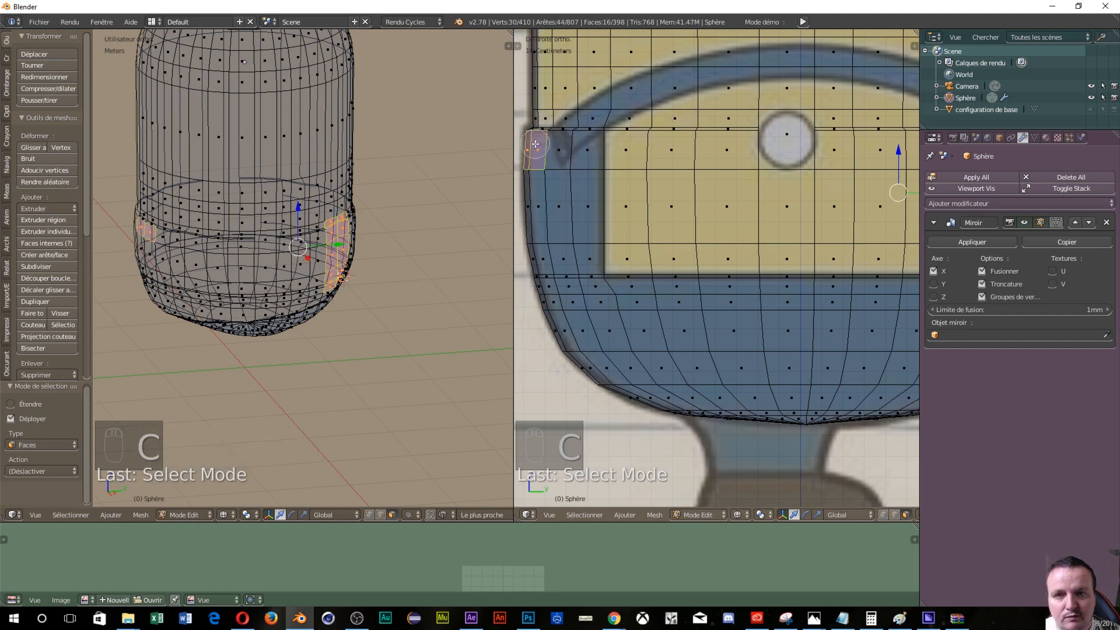
mouse_move(537, 144)
mouse_down()
mouse_move(588, 150)
mouse_move(583, 251)
mouse_move(545, 183)
mouse_move(540, 234)
mouse_move(534, 198)
mouse_move(560, 280)
mouse_move(541, 268)
mouse_move(566, 307)
mouse_move(600, 294)
mouse_move(589, 289)
mouse_move(583, 318)
mouse_move(561, 321)
mouse_move(645, 399)
mouse_move(782, 396)
mouse_move(799, 420)
mouse_move(659, 394)
mouse_move(758, 390)
mouse_up()
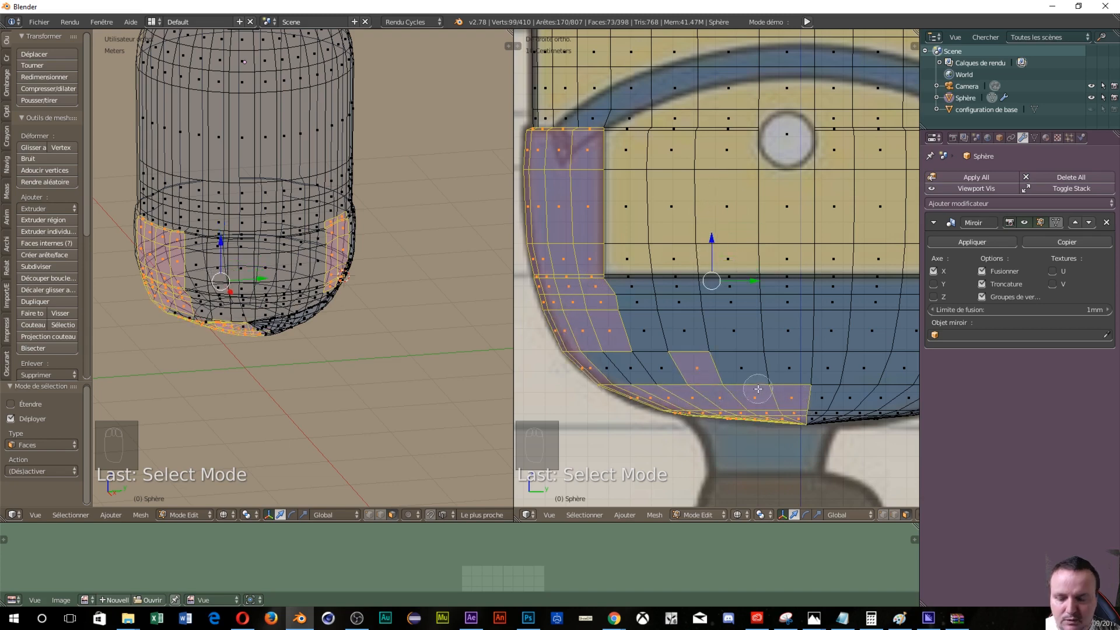
right_click(785, 334)
Step: Deselect the faces inside the yellow side panel and add the overalls' remaining front and bottom faces to the selection
shift+middle_drag(786, 334, 887, 309)
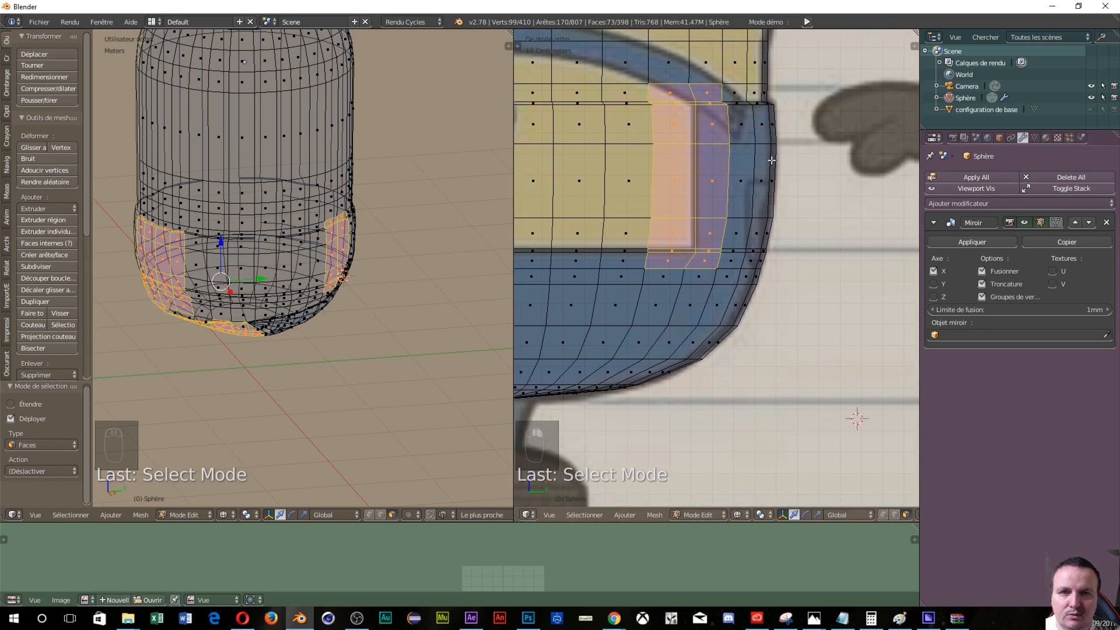
scroll(772, 160, down, 4)
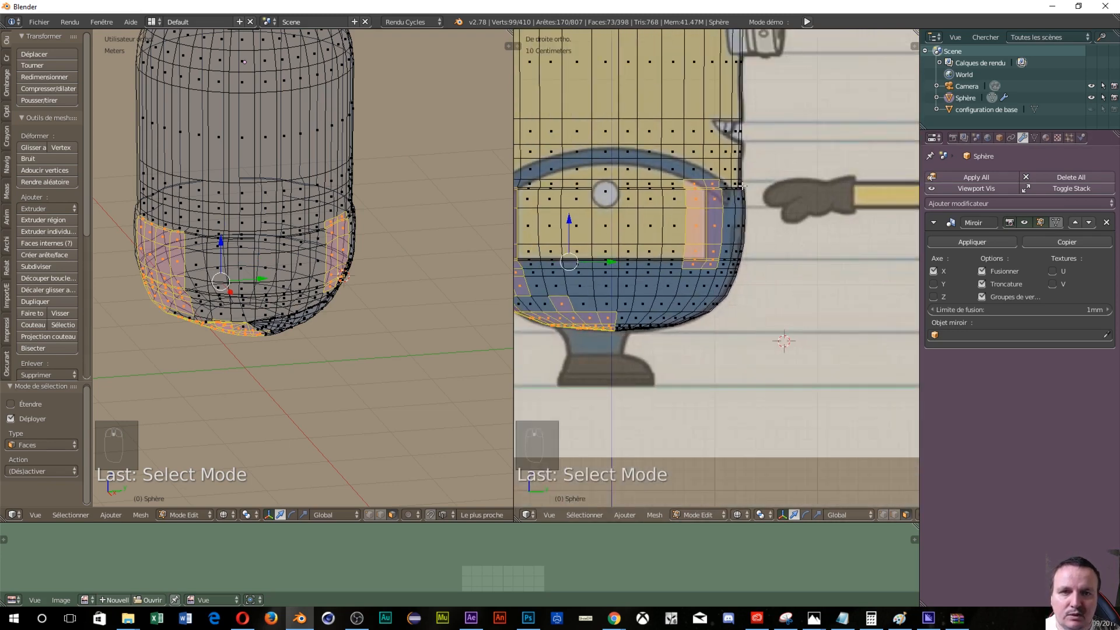
scroll(742, 185, down, 1)
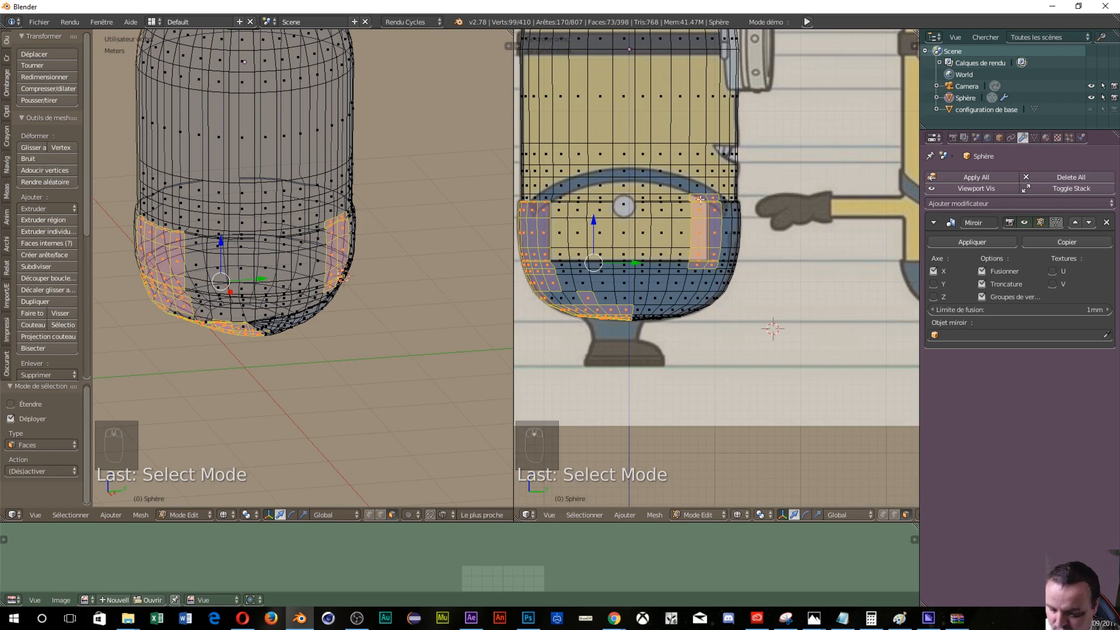
key(c)
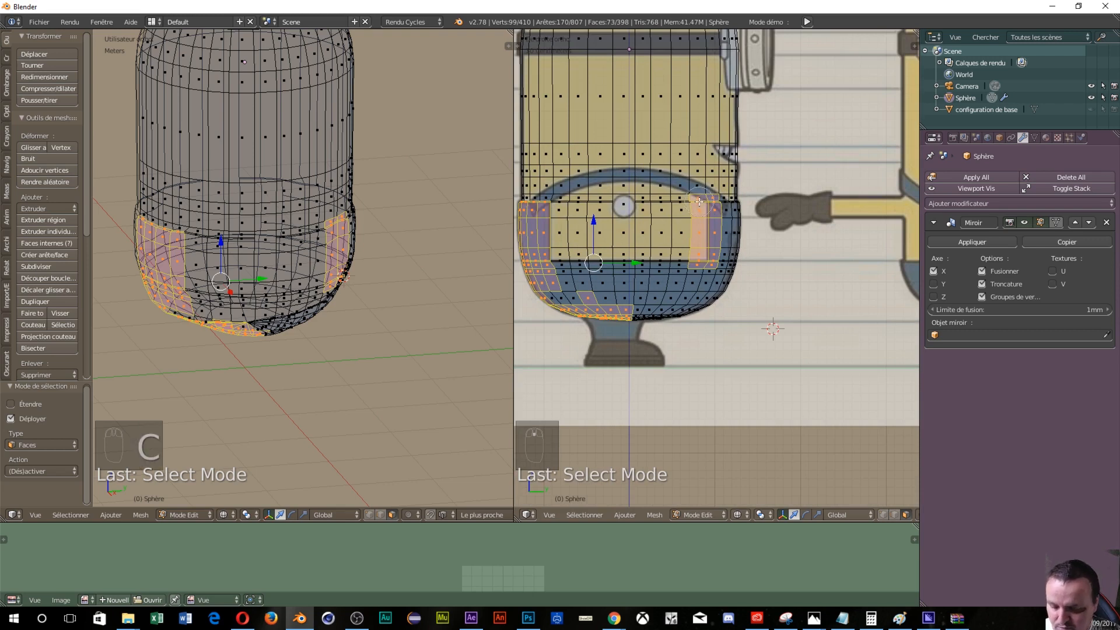
middle_drag(699, 202, 701, 272)
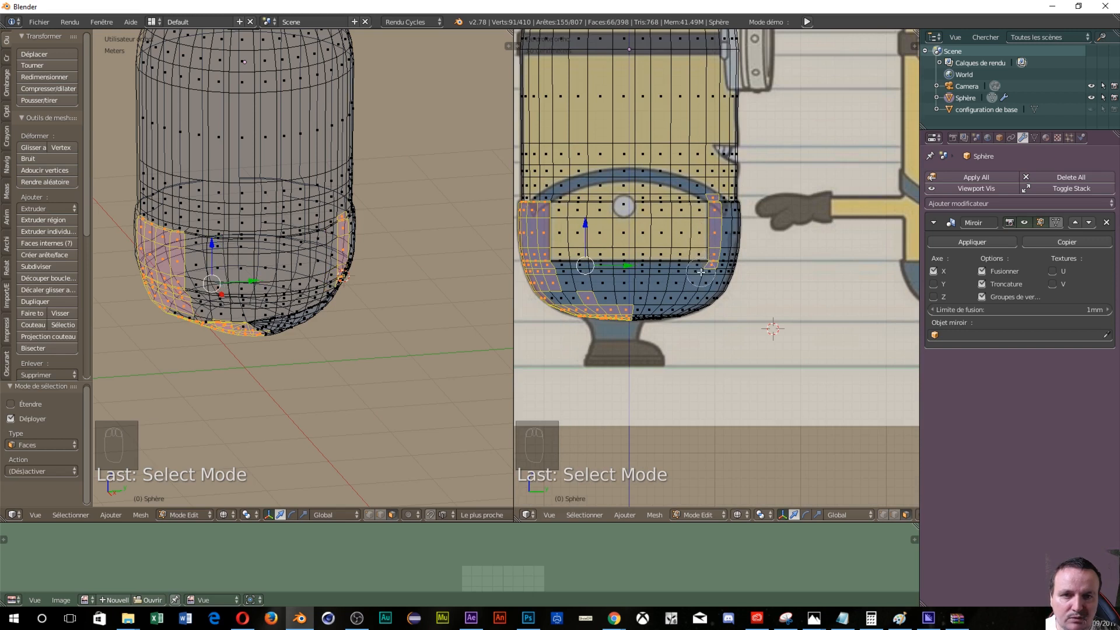
mouse_move(701, 272)
mouse_down()
mouse_move(534, 273)
mouse_move(601, 295)
mouse_move(555, 295)
mouse_move(671, 303)
mouse_move(633, 298)
mouse_move(709, 283)
mouse_move(728, 264)
mouse_move(738, 218)
mouse_move(714, 186)
mouse_up()
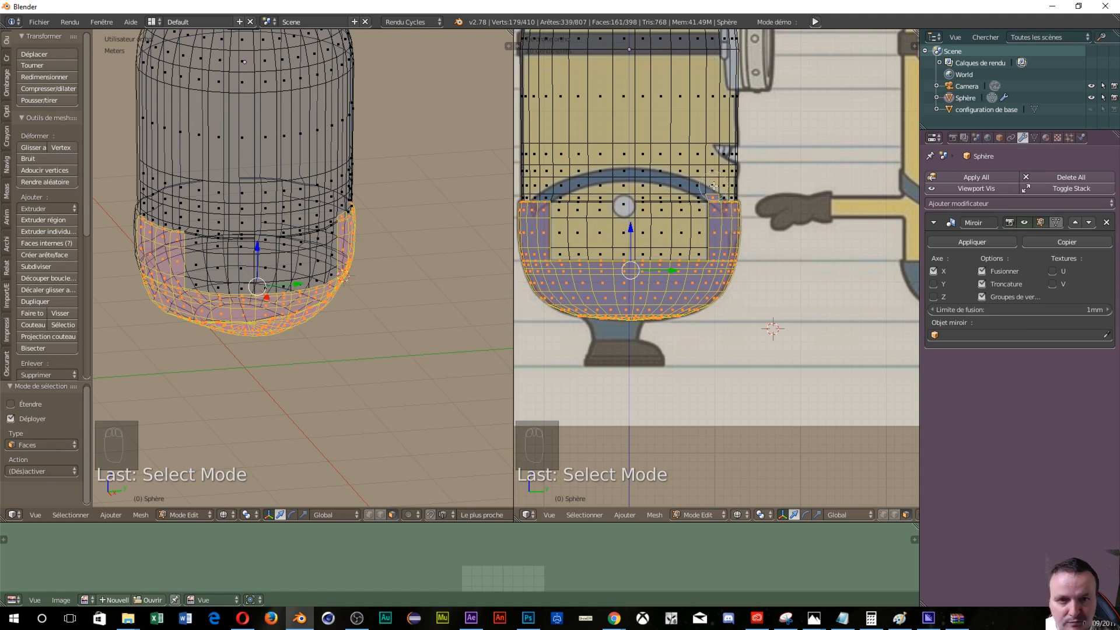
middle_click(714, 186)
right_click(671, 261)
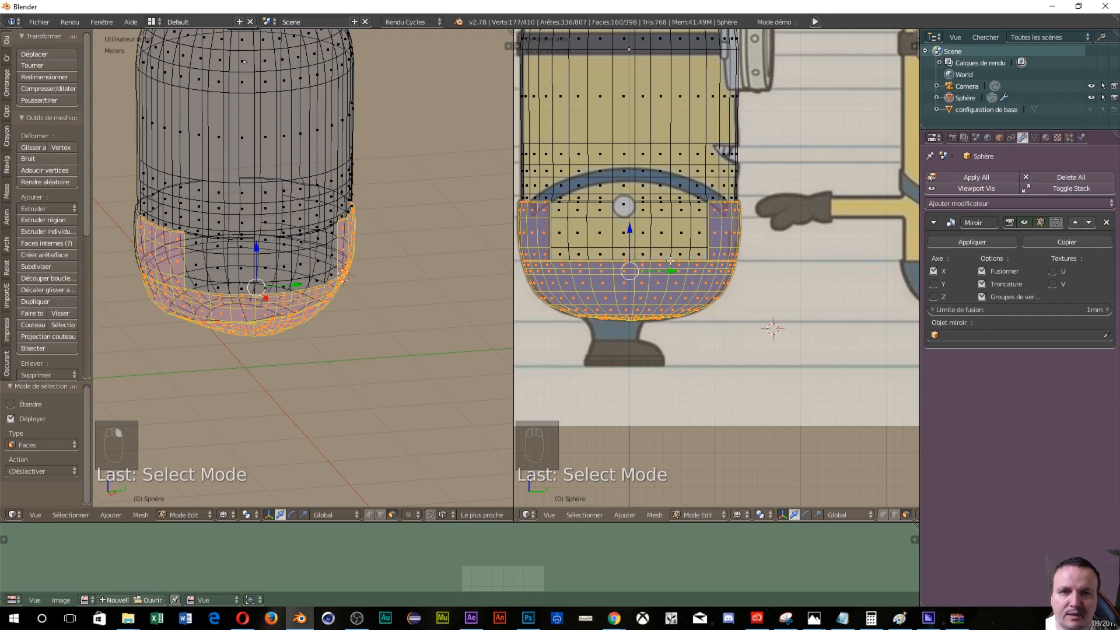
Step: Duplicate the selected overalls faces in place and separate the copy into its own object
scroll(671, 261, up, 4)
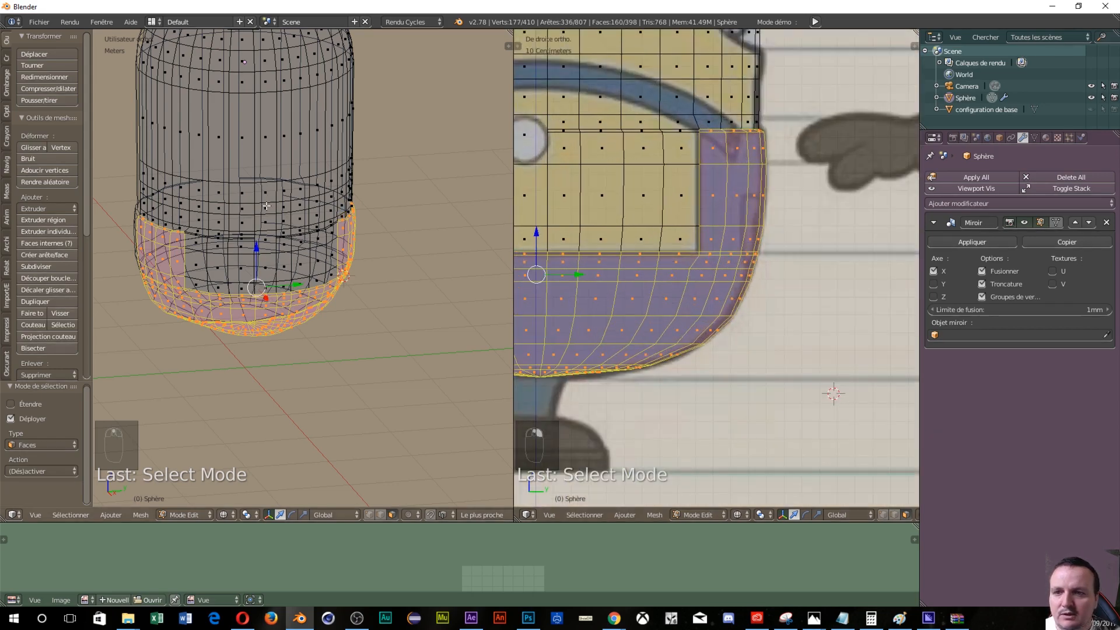
middle_drag(266, 206, 230, 187)
middle_drag(201, 347, 472, 341)
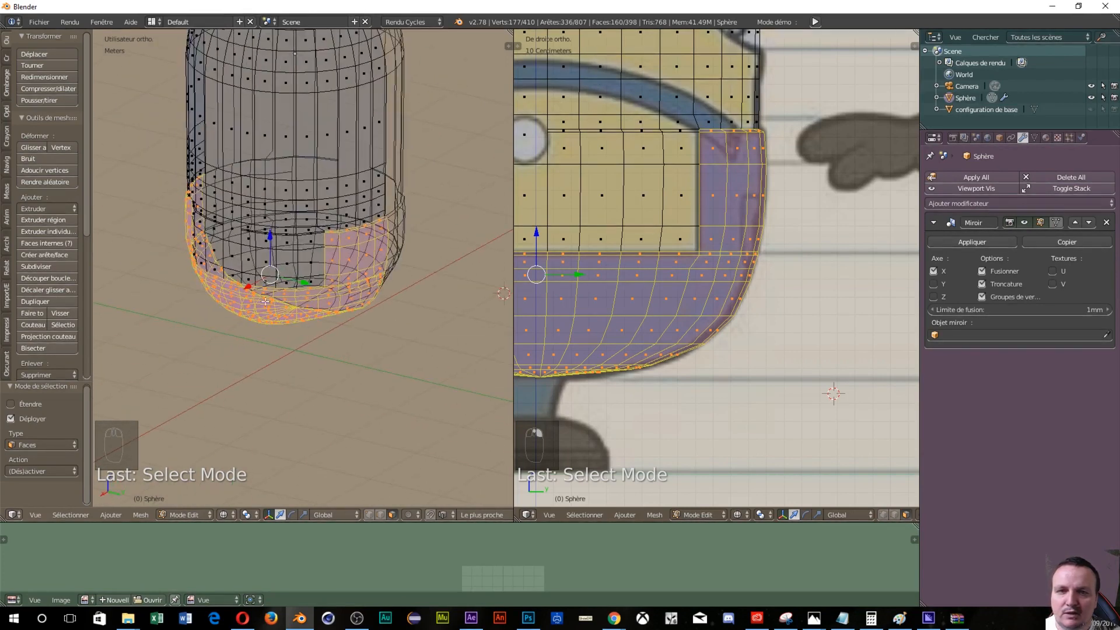
scroll(686, 175, down, 2)
scroll(685, 175, down, 1)
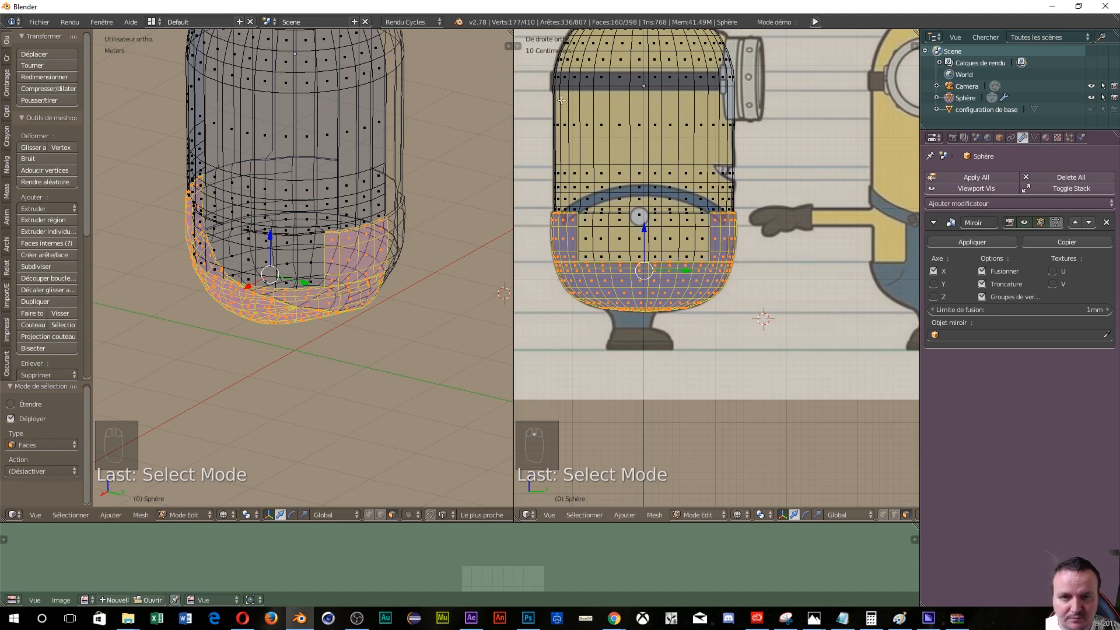
key(shift+d)
right_click(638, 171)
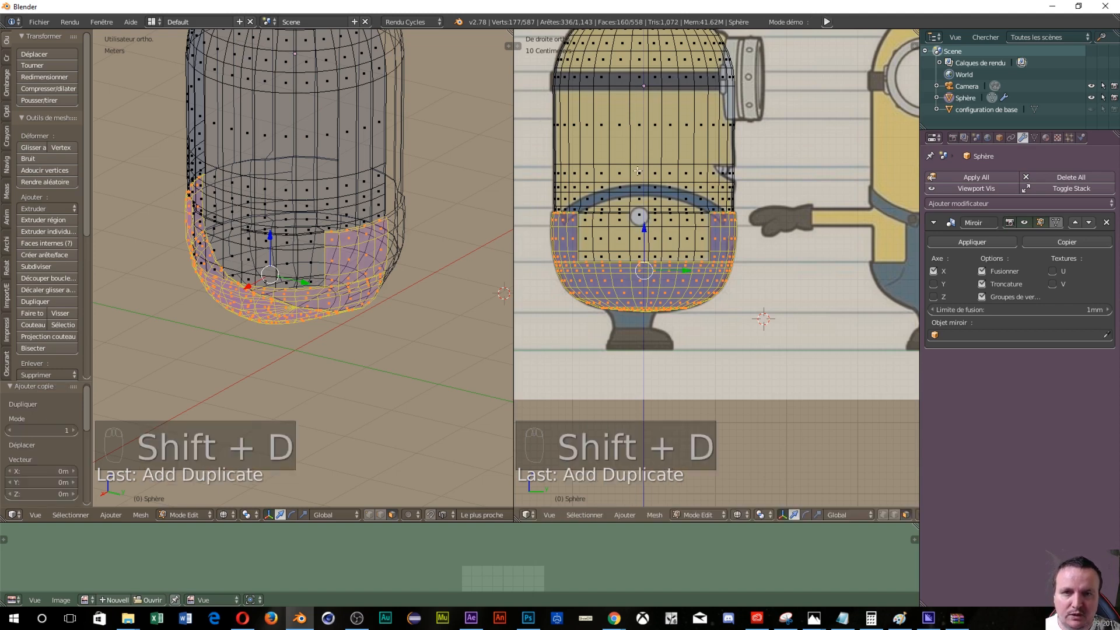
key(p)
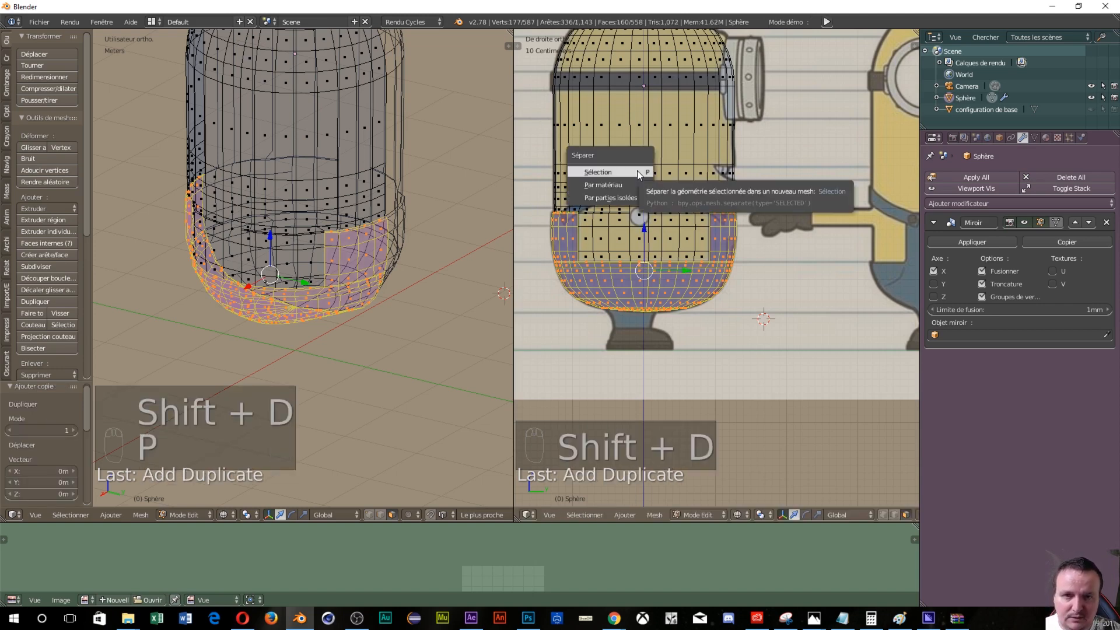
click(638, 171)
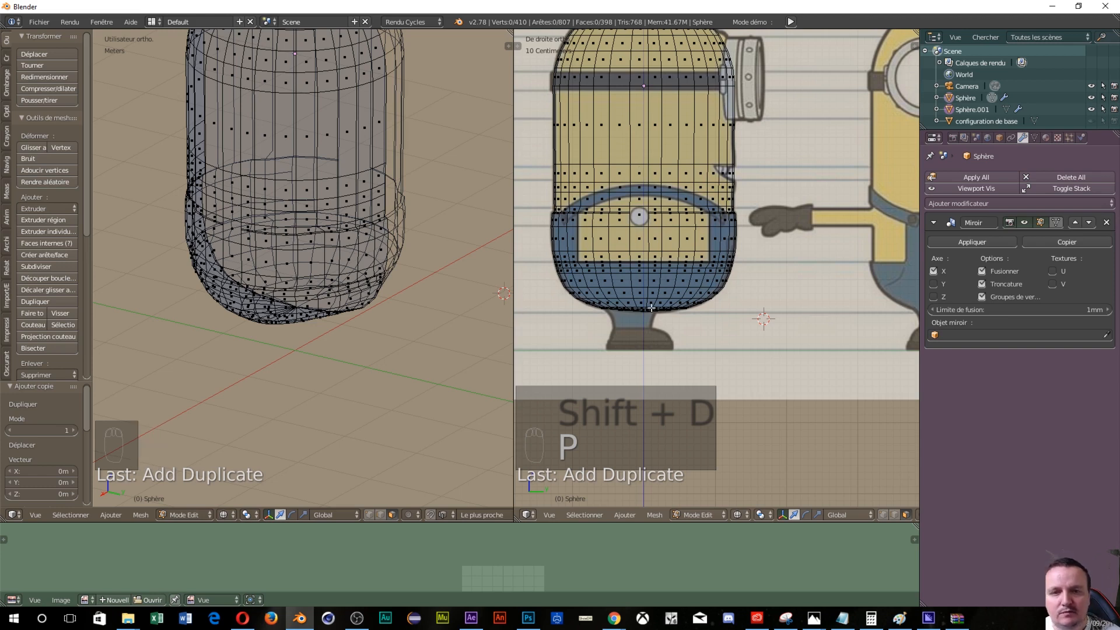
Step: Return to Object Mode and select only the separated overalls object
key(Tab)
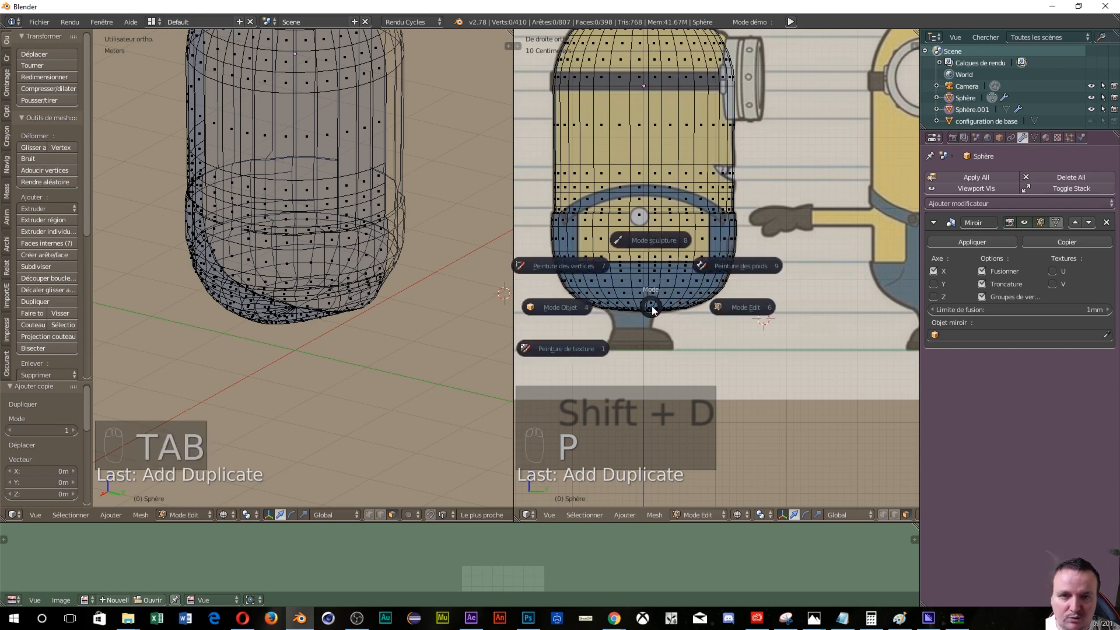
click(552, 309)
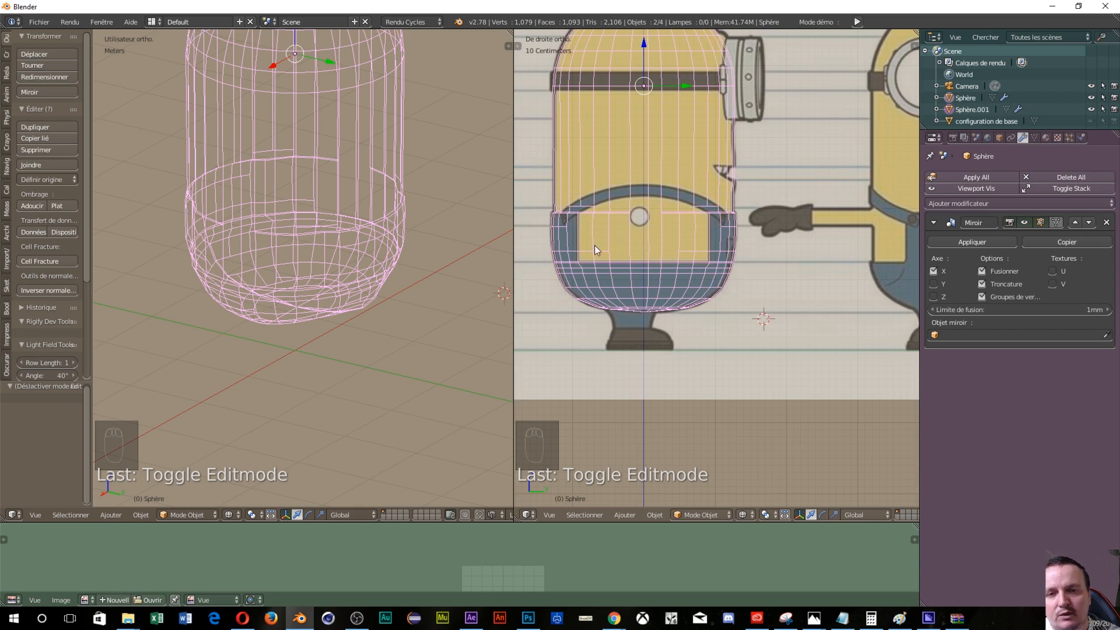
right_click(728, 234)
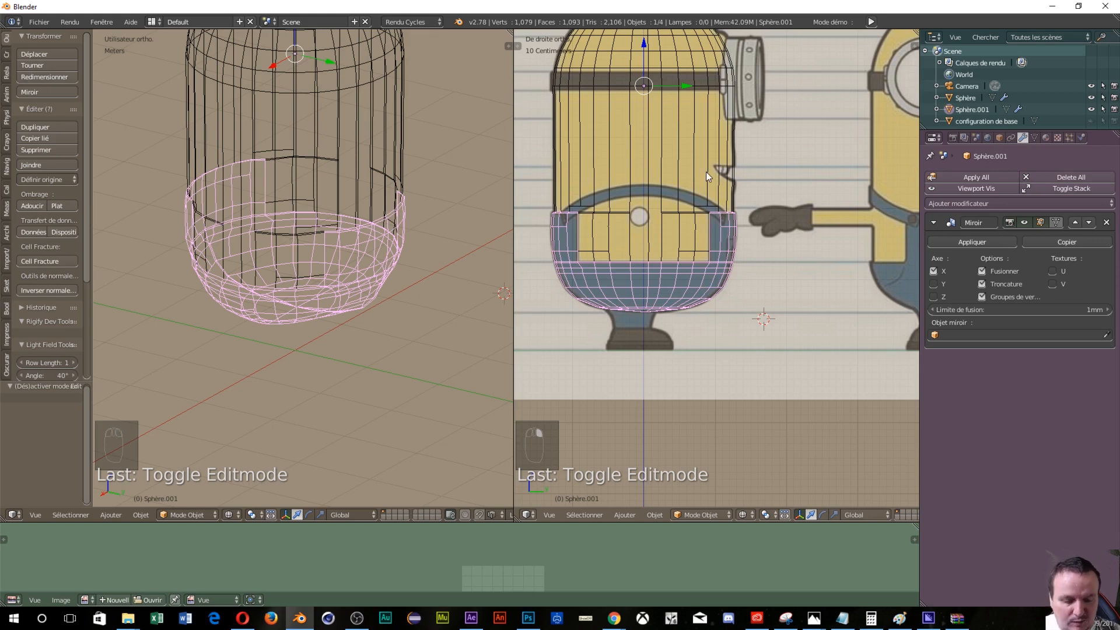
Step: Isolate the overalls object, examine its shape in solid shading from several angles, and return to the full scene
key(KP_Divide)
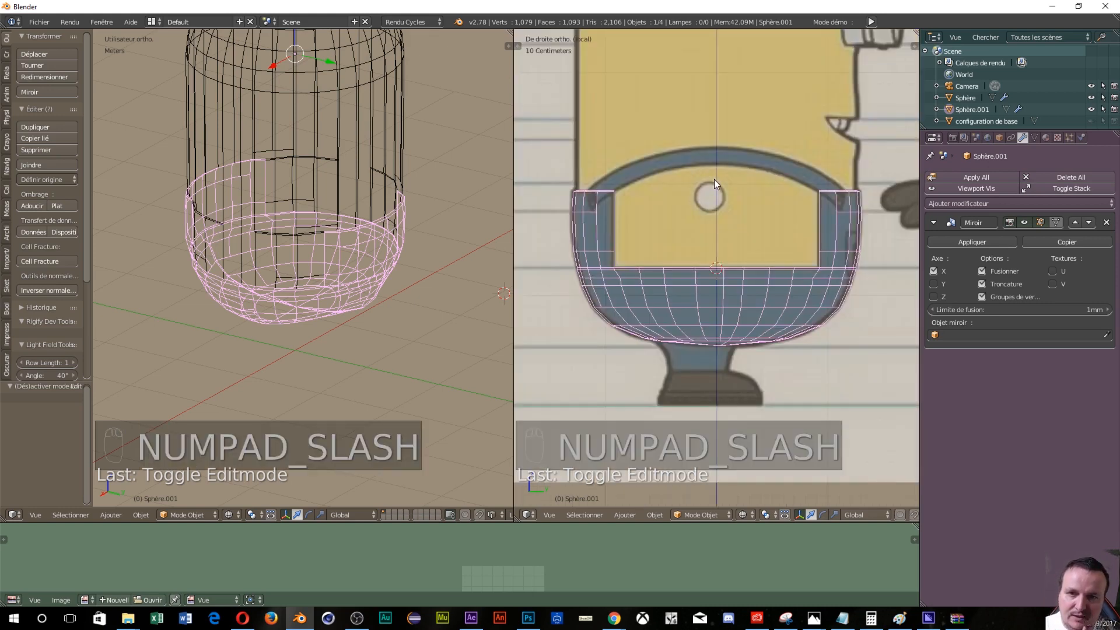
middle_drag(722, 190, 674, 215)
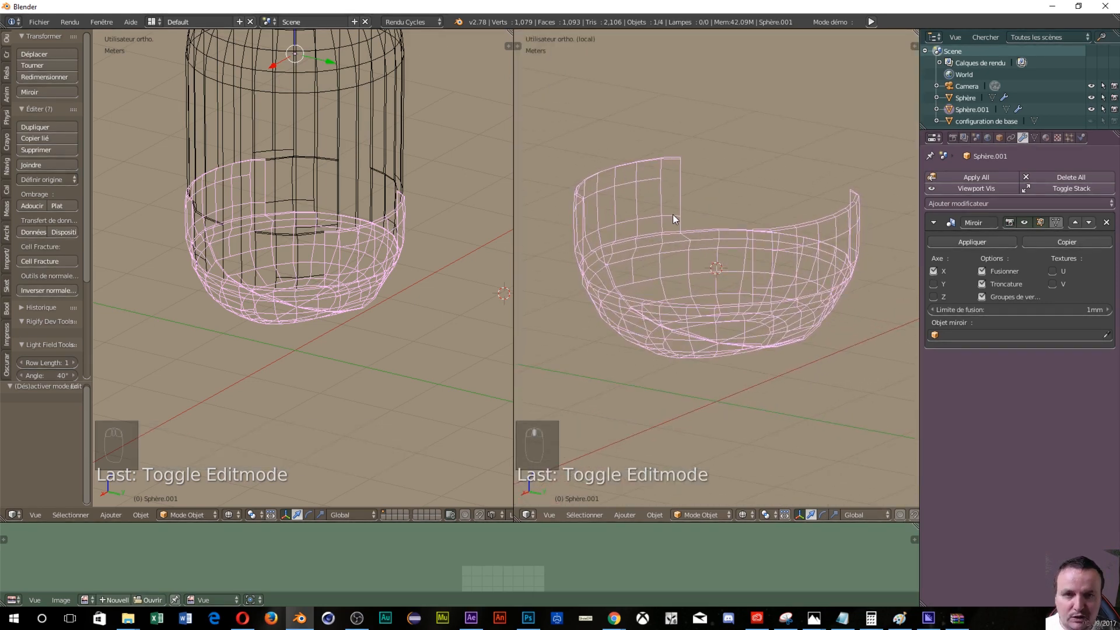
key(Tab)
click(581, 215)
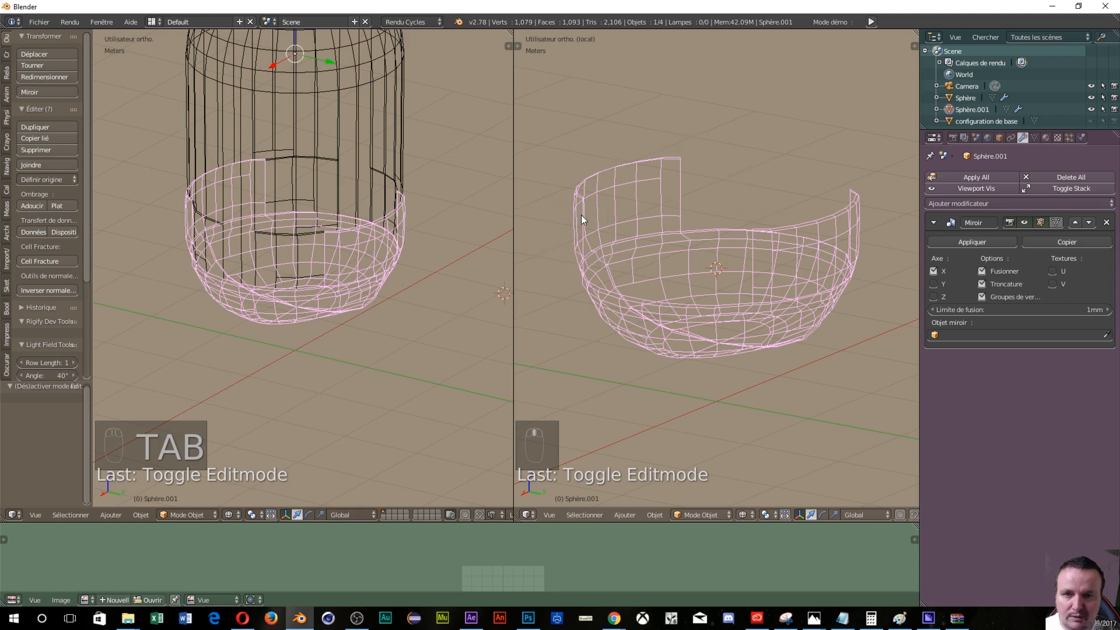
key(z)
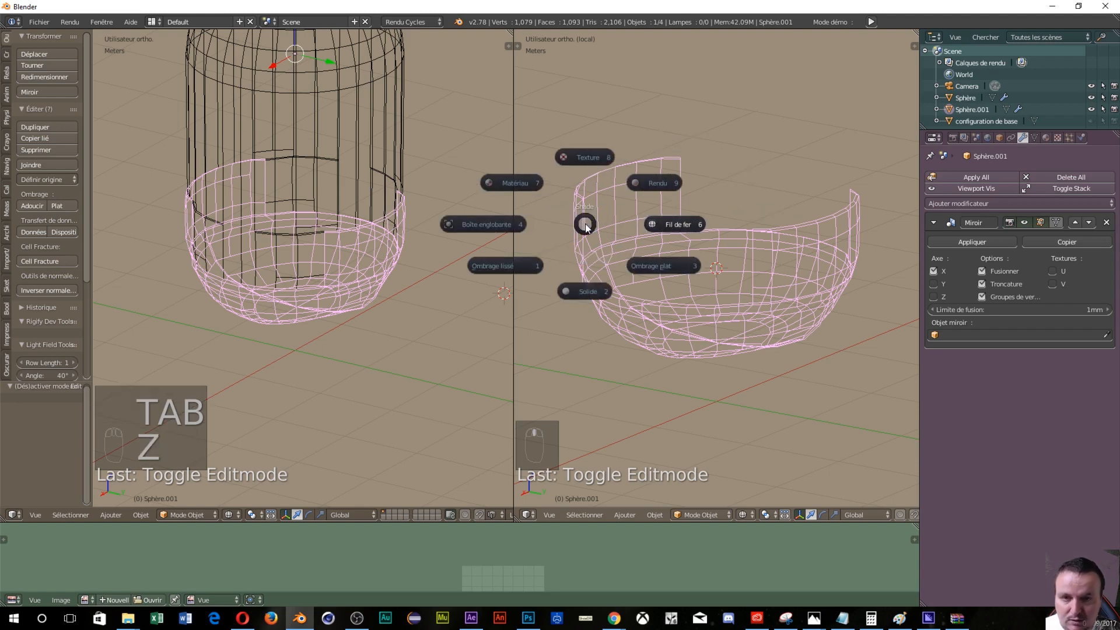
click(585, 291)
middle_drag(723, 289, 551, 328)
key(KP_Divide)
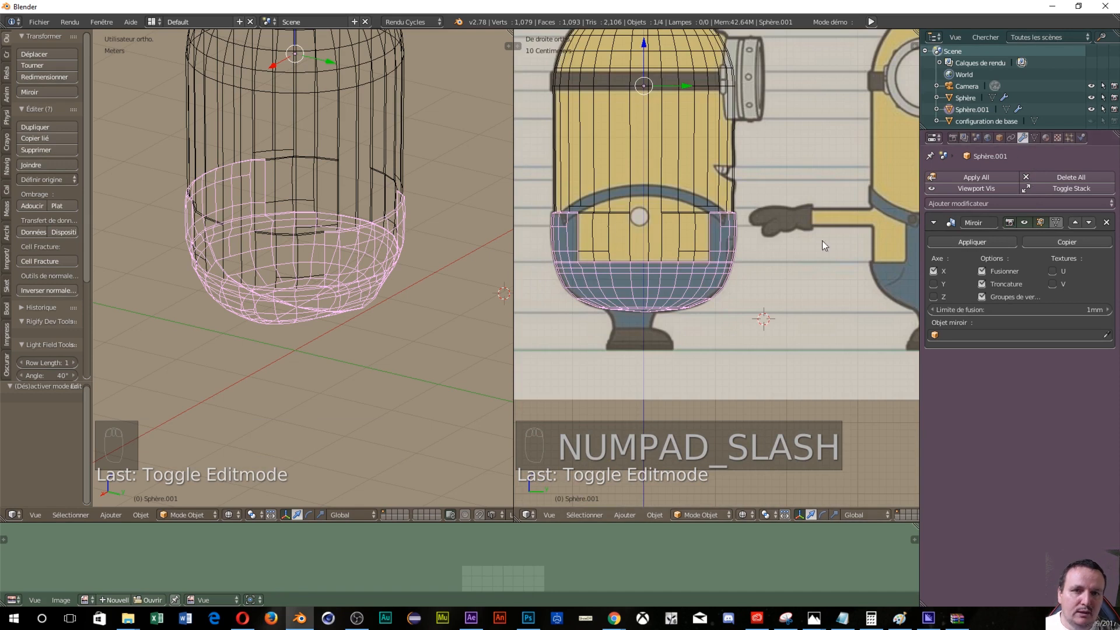
Step: Create a new material for the overalls object and name it SALOPETTE
click(1047, 138)
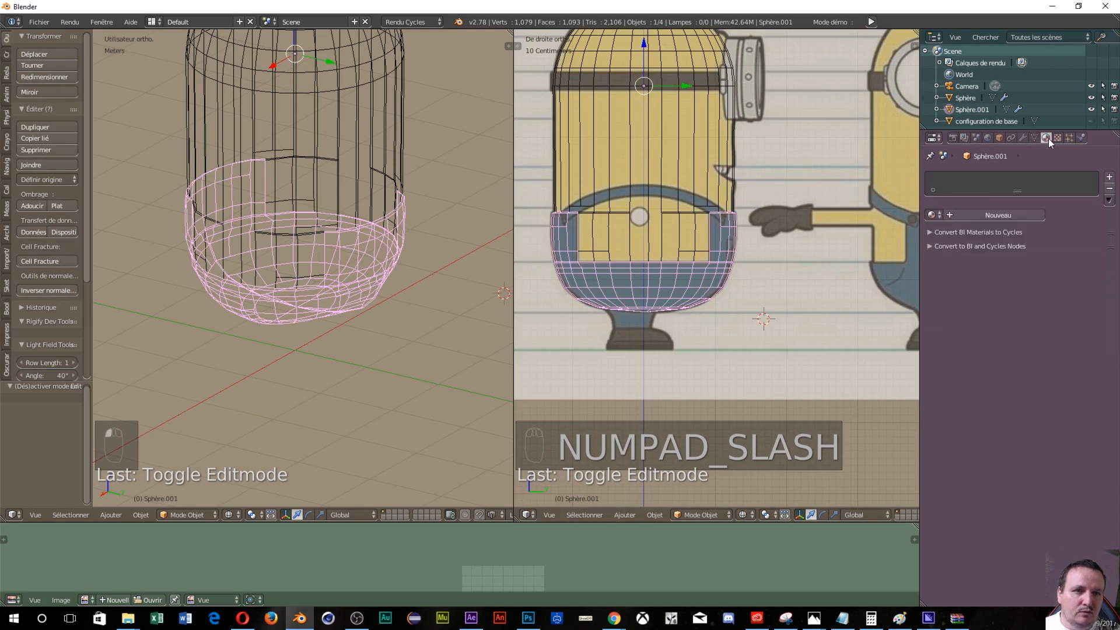
click(972, 214)
double_click(968, 216)
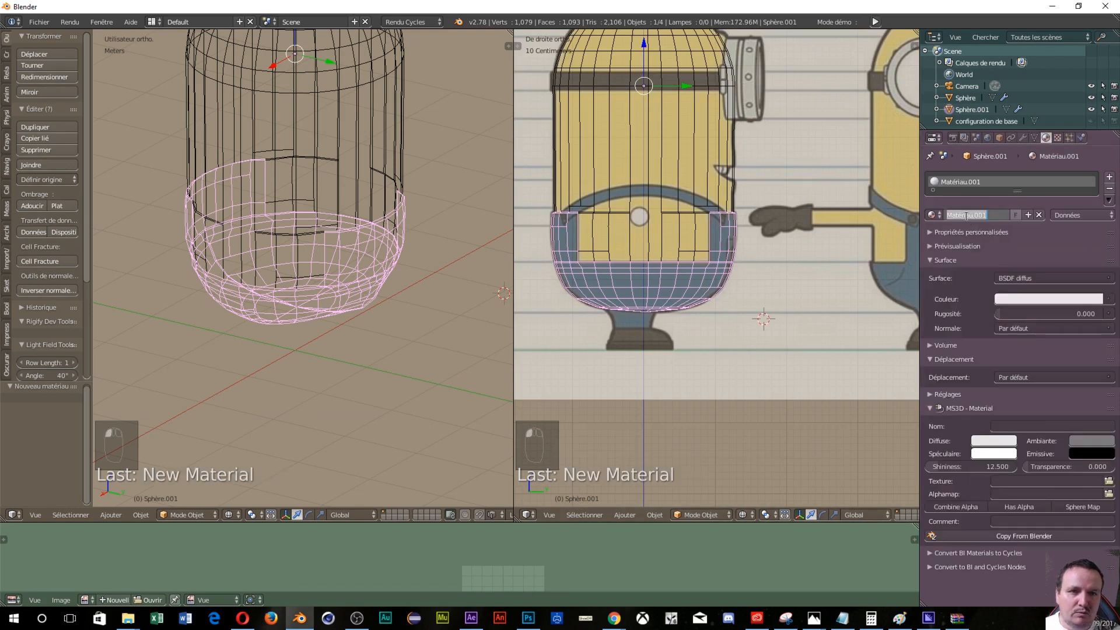
text(SALO)
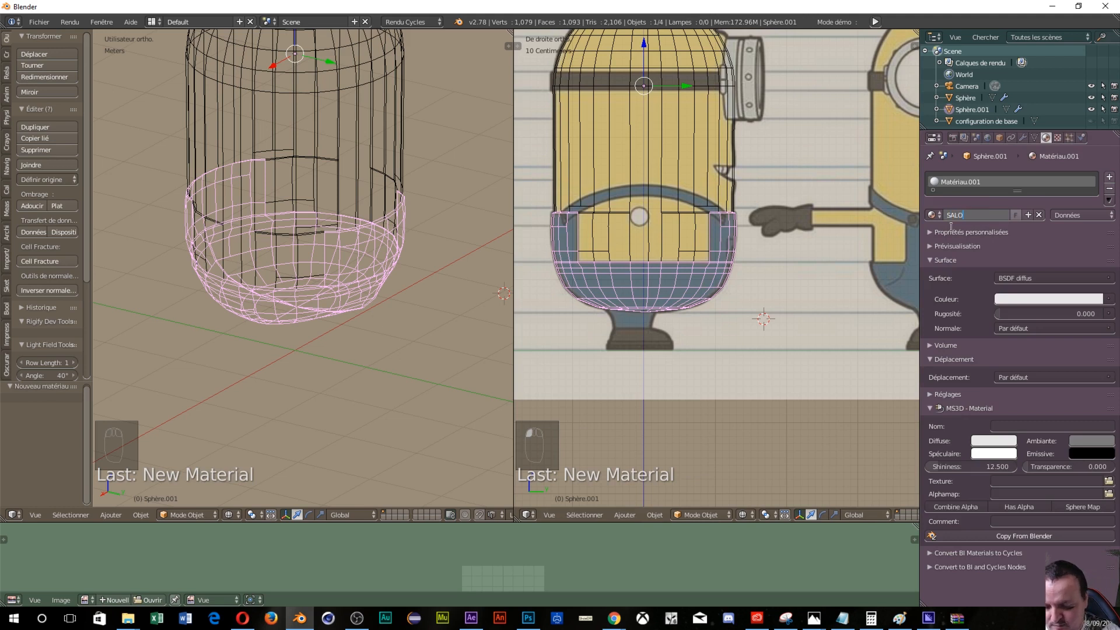
text(PETTE)
key(Return)
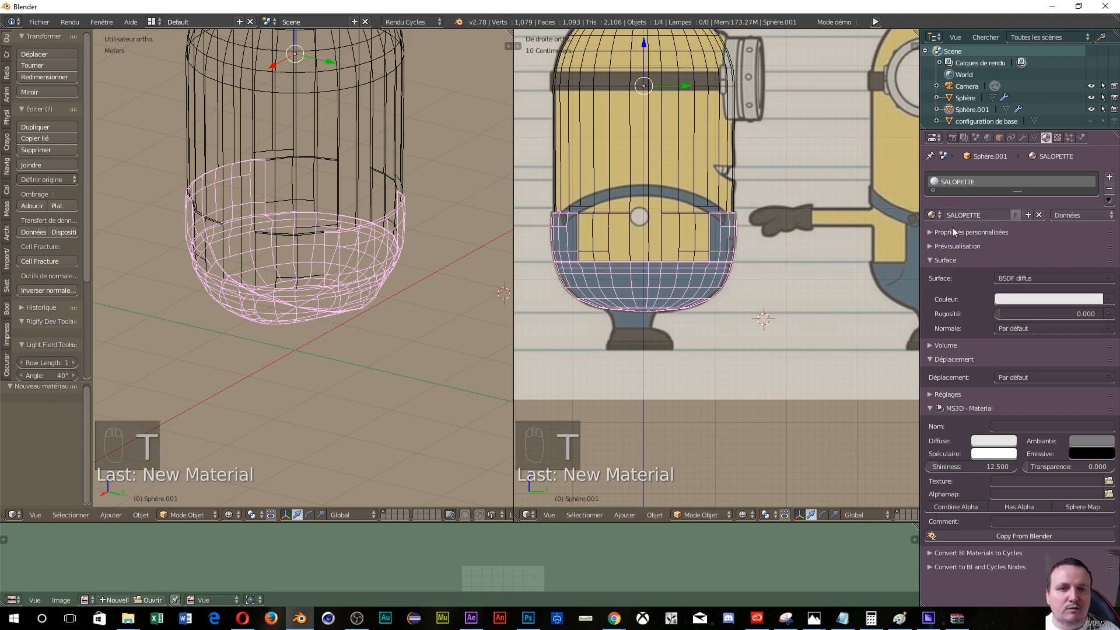
click(1048, 300)
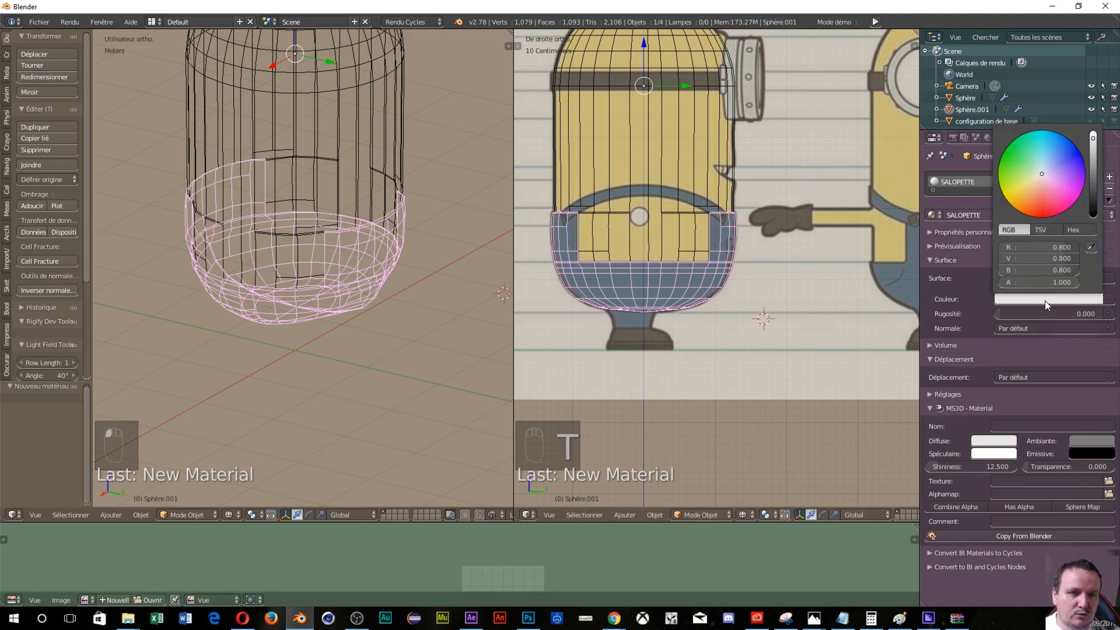
click(1090, 248)
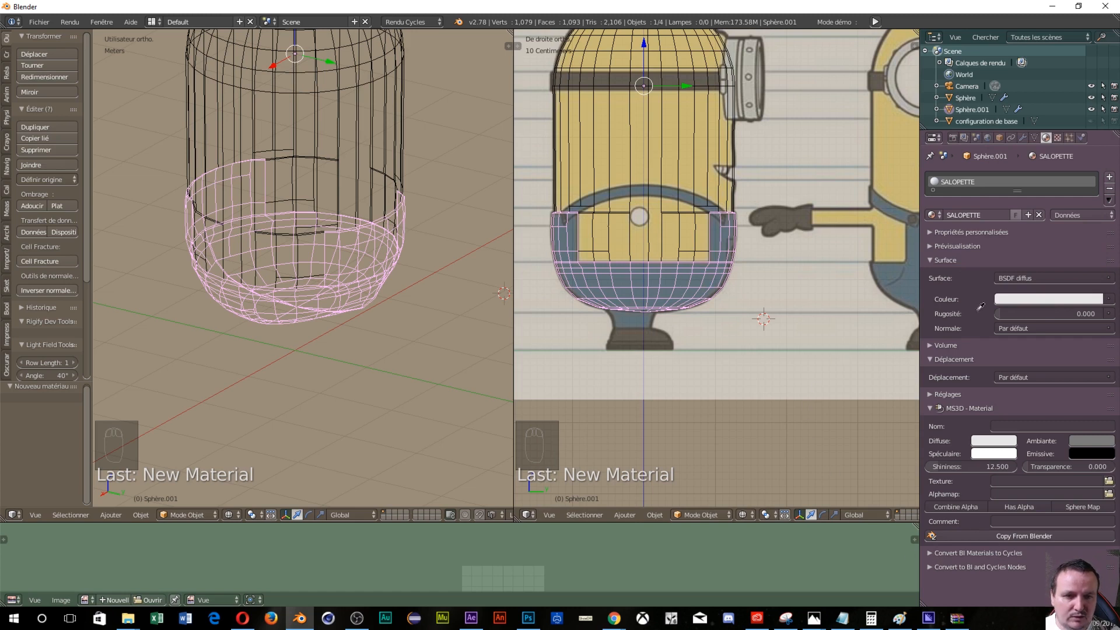
click(1039, 299)
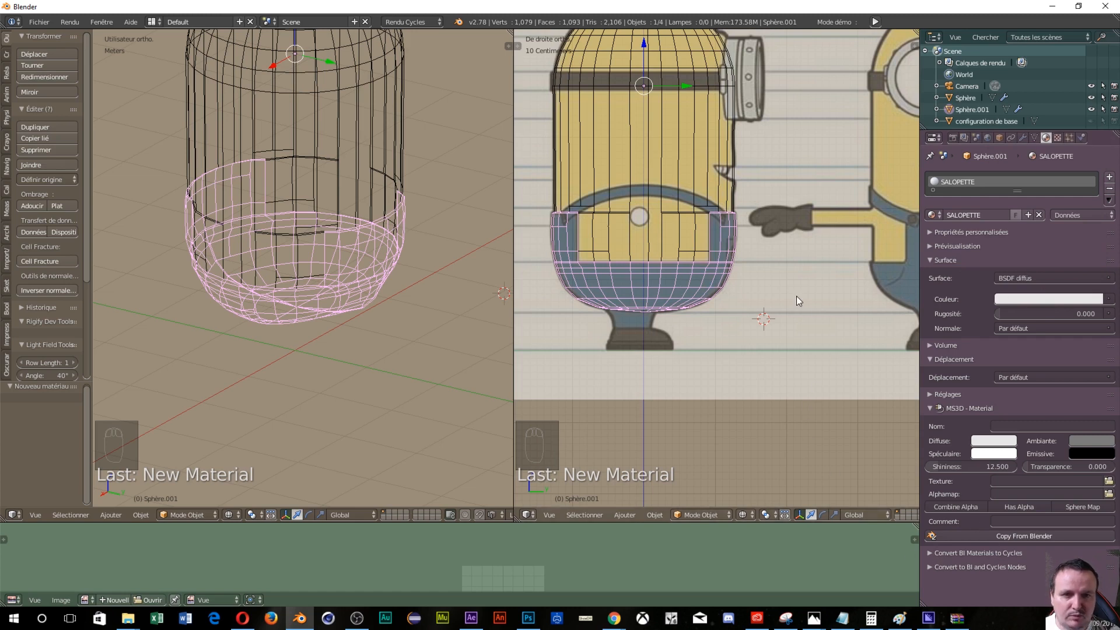
Step: Set the right-view reference image's opacity to 1.000 and sample its overalls blue as the SALOPETTE material's diffuse colour
key(n)
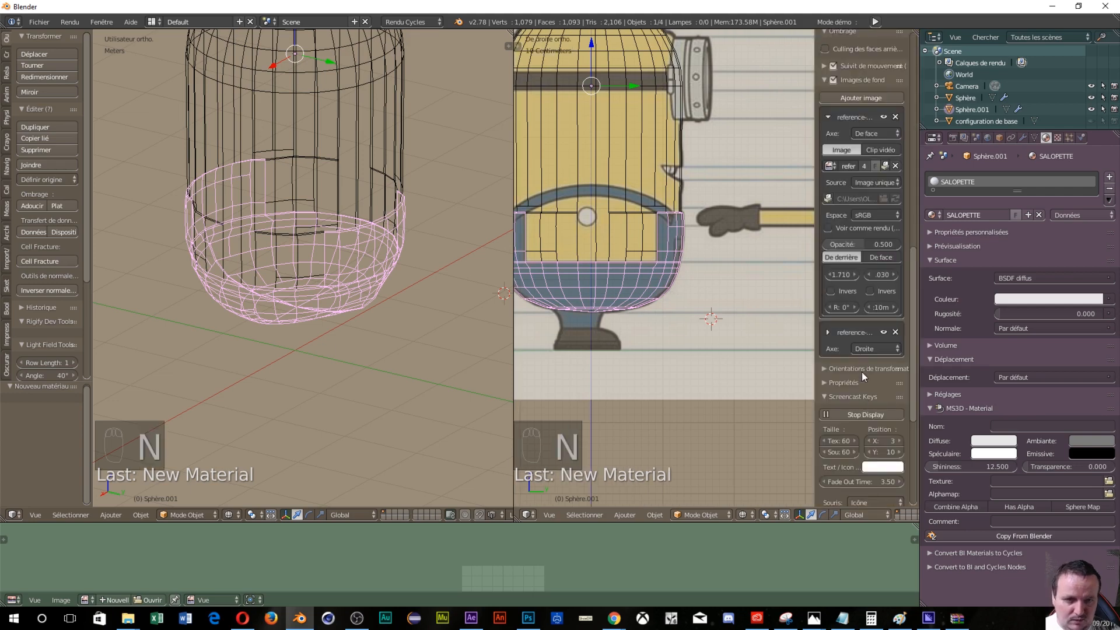
scroll(864, 403, down, 4)
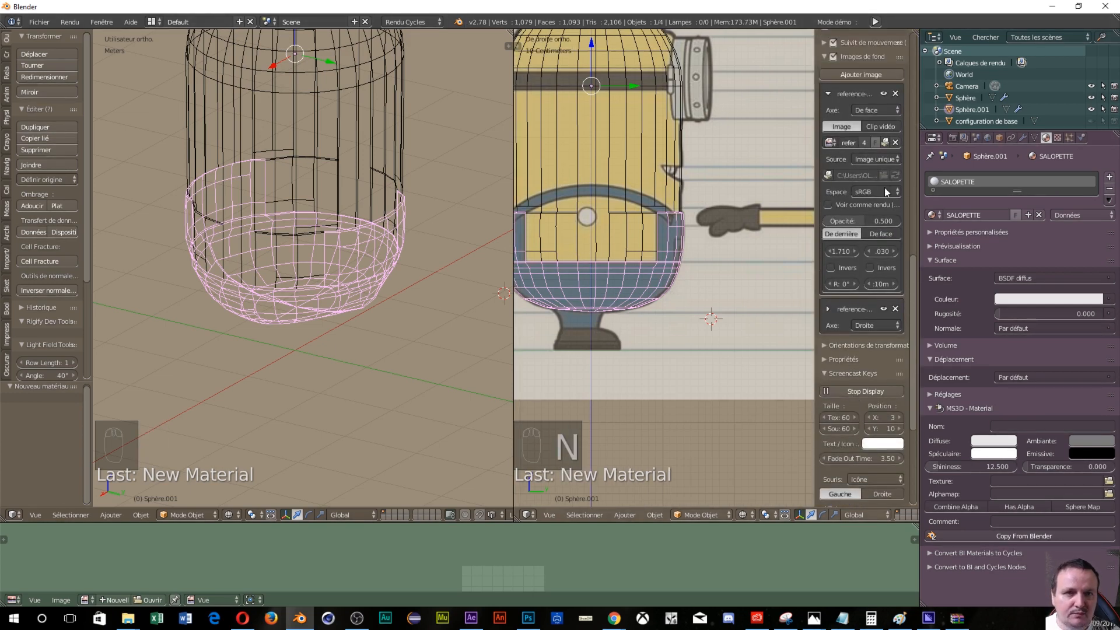
scroll(836, 124, up, 1)
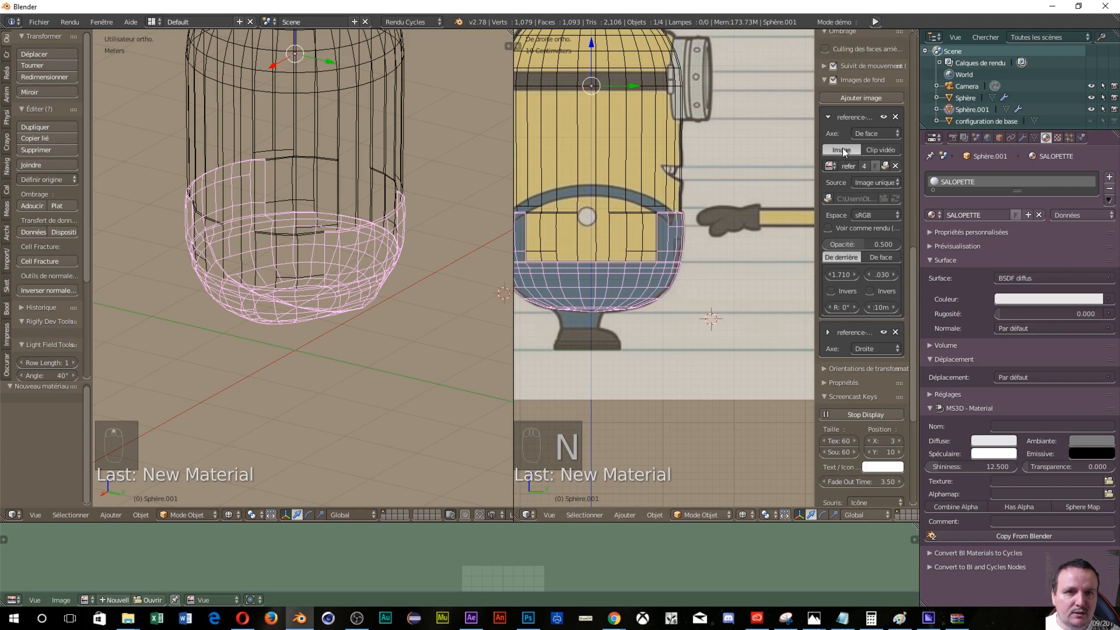
click(827, 332)
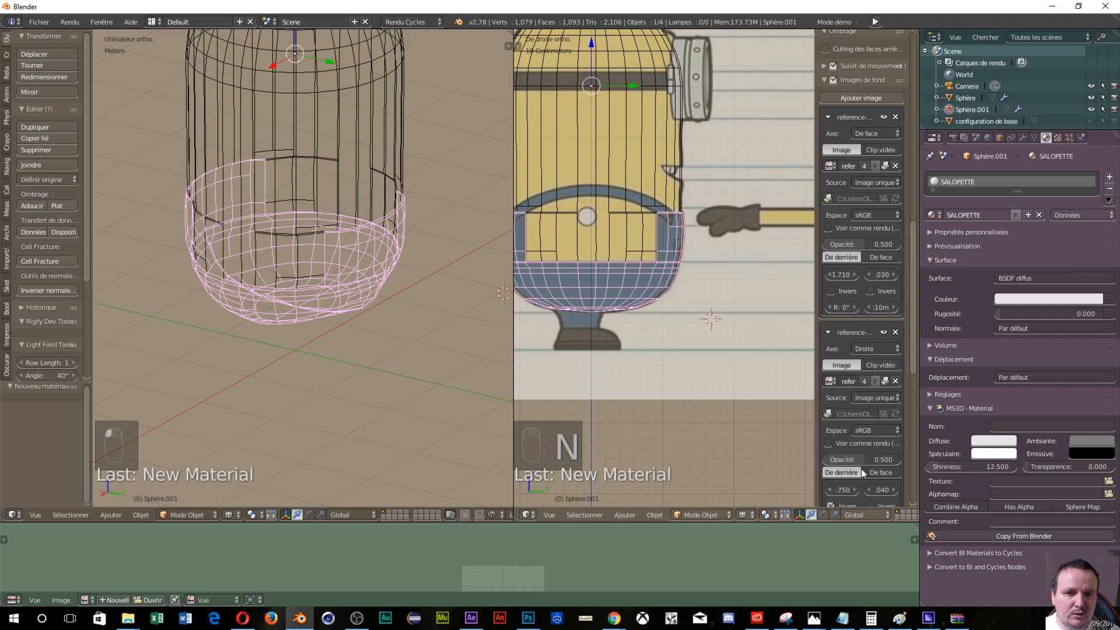
drag(858, 460, 901, 461)
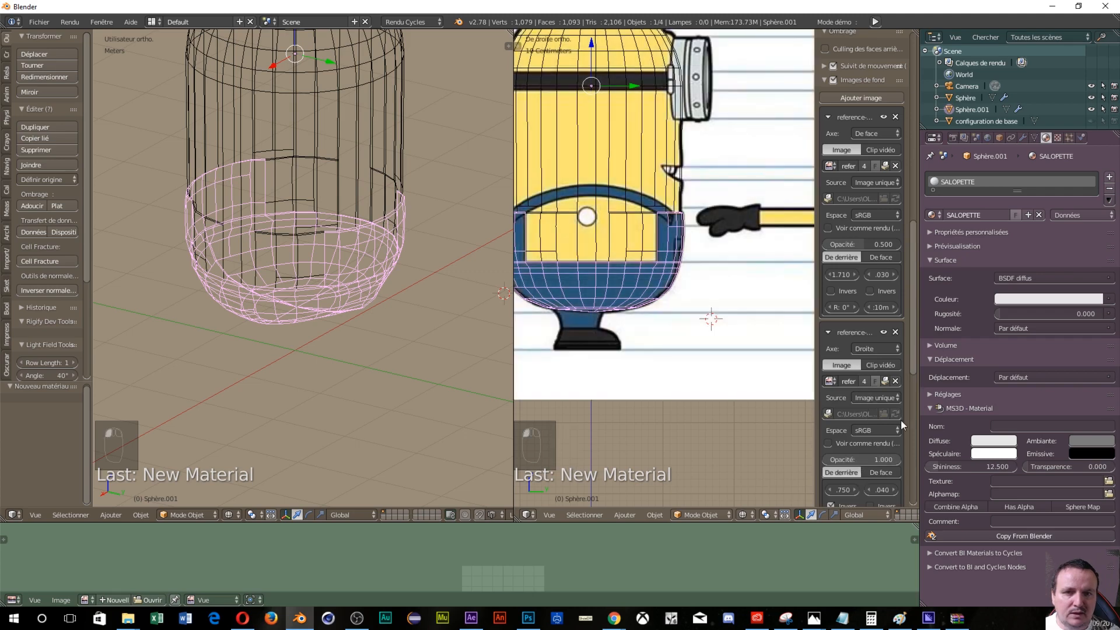
click(1062, 299)
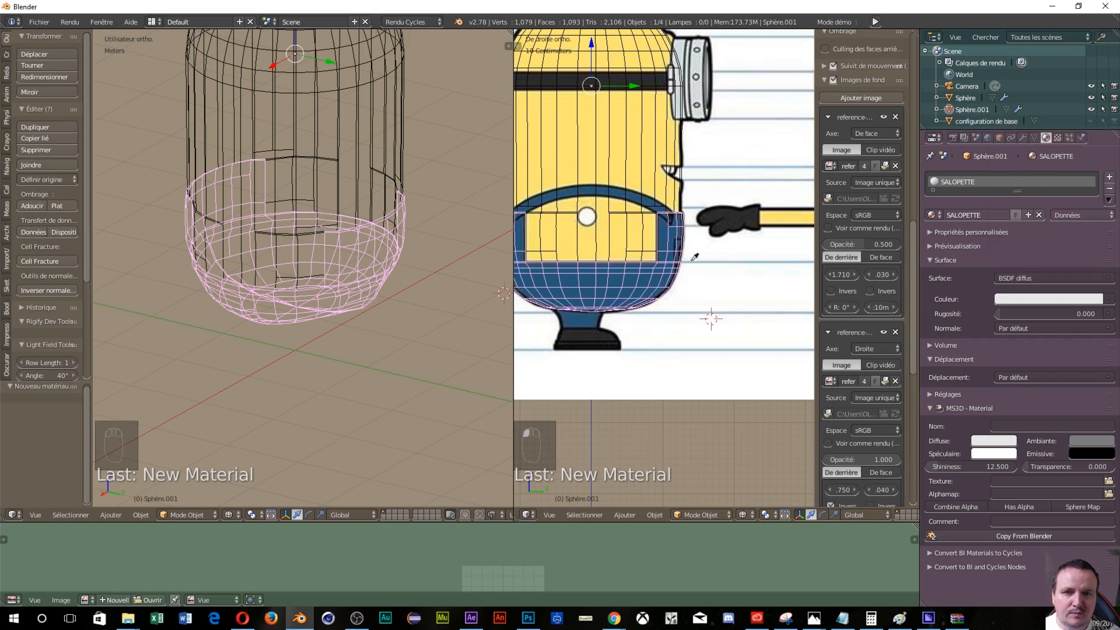
click(667, 233)
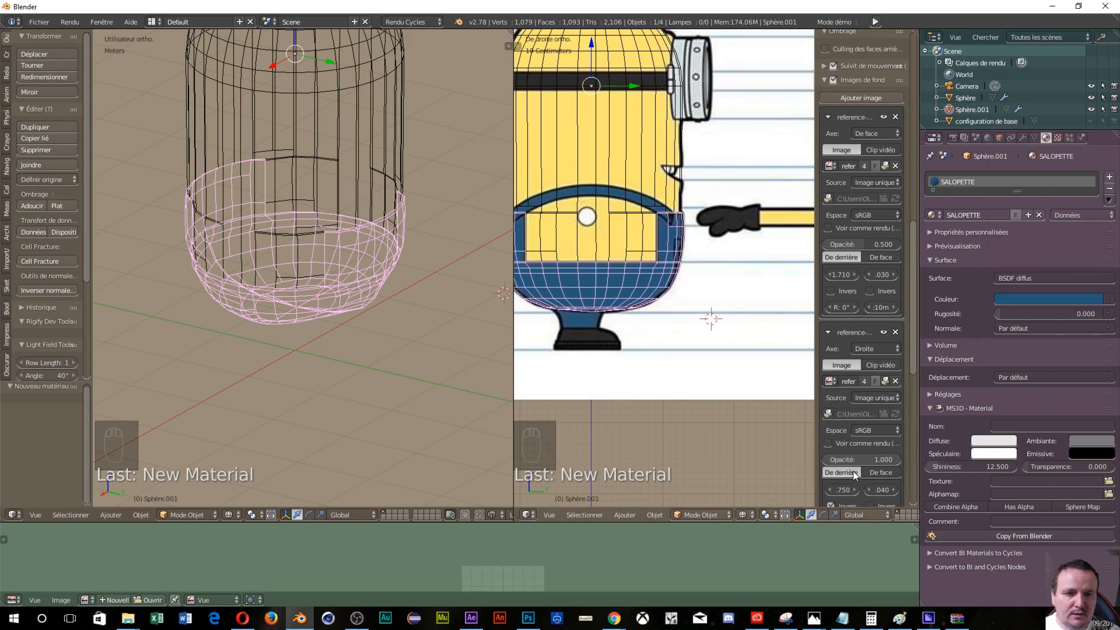
Step: Set the right-view reference image's opacity back to 0.5 and collapse its settings
click(878, 459)
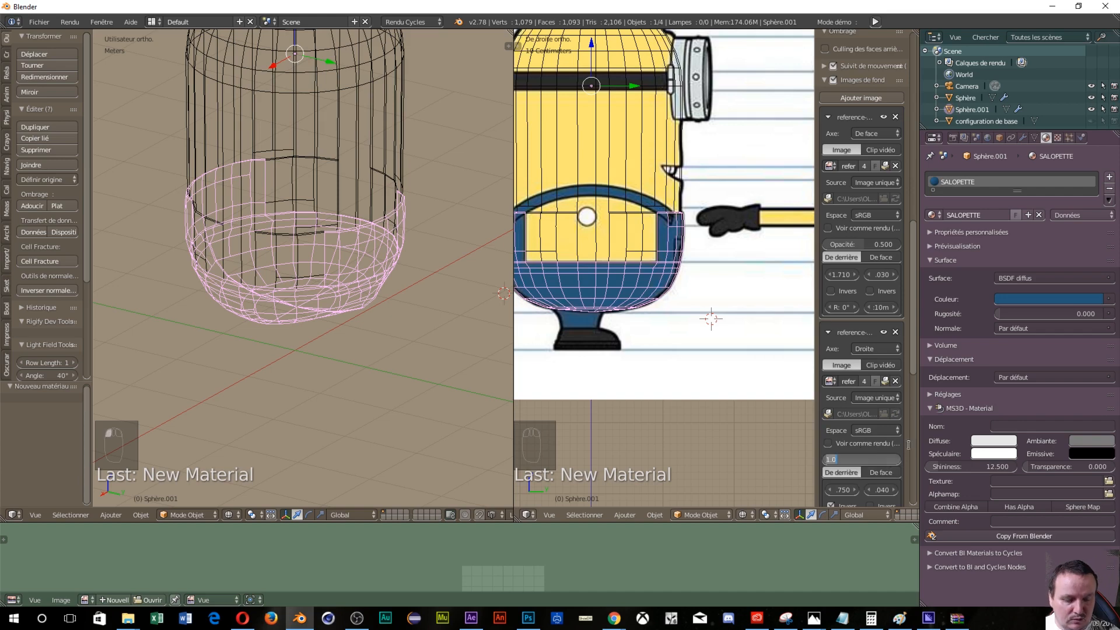
text(.5)
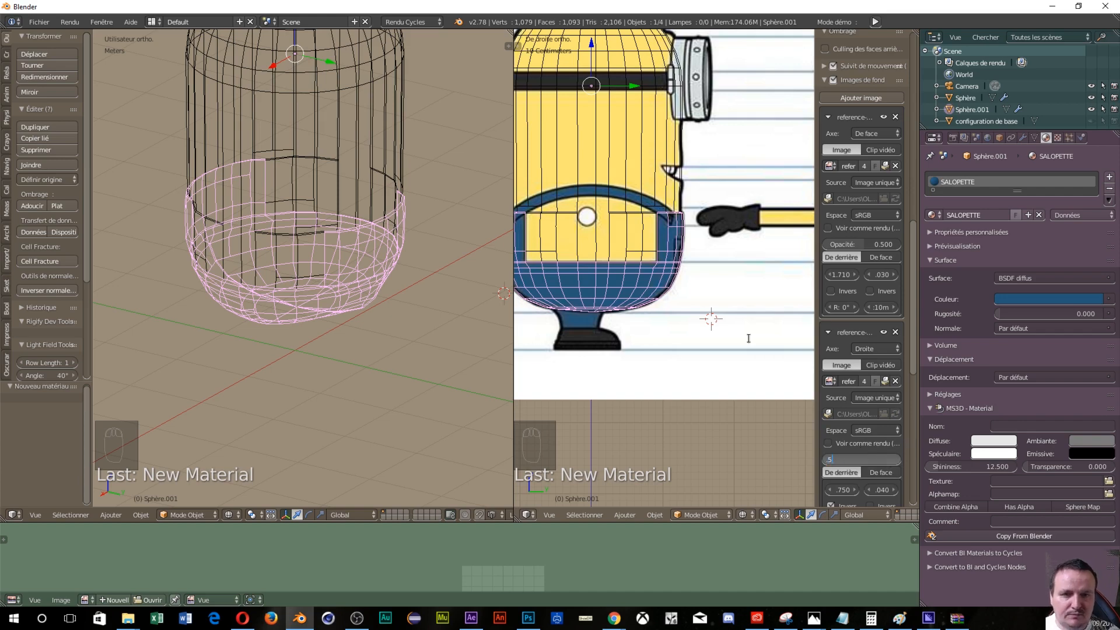
key(Return)
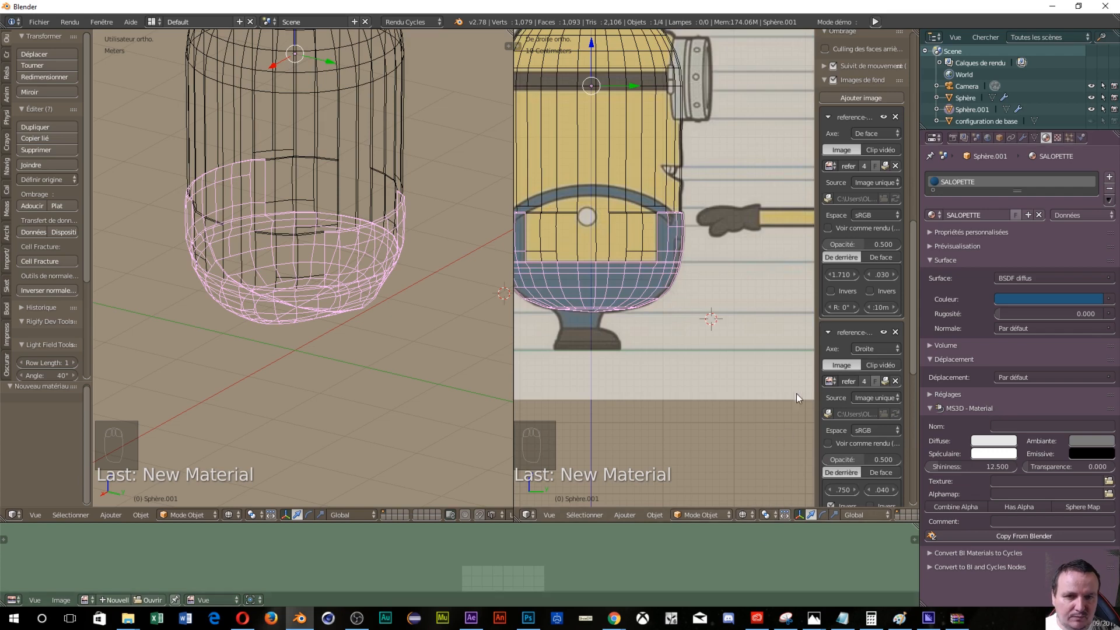
click(828, 332)
Step: Preview the model in rendered shading and examine closely how the blue overalls overlap the body surface
scroll(601, 200, down, 4)
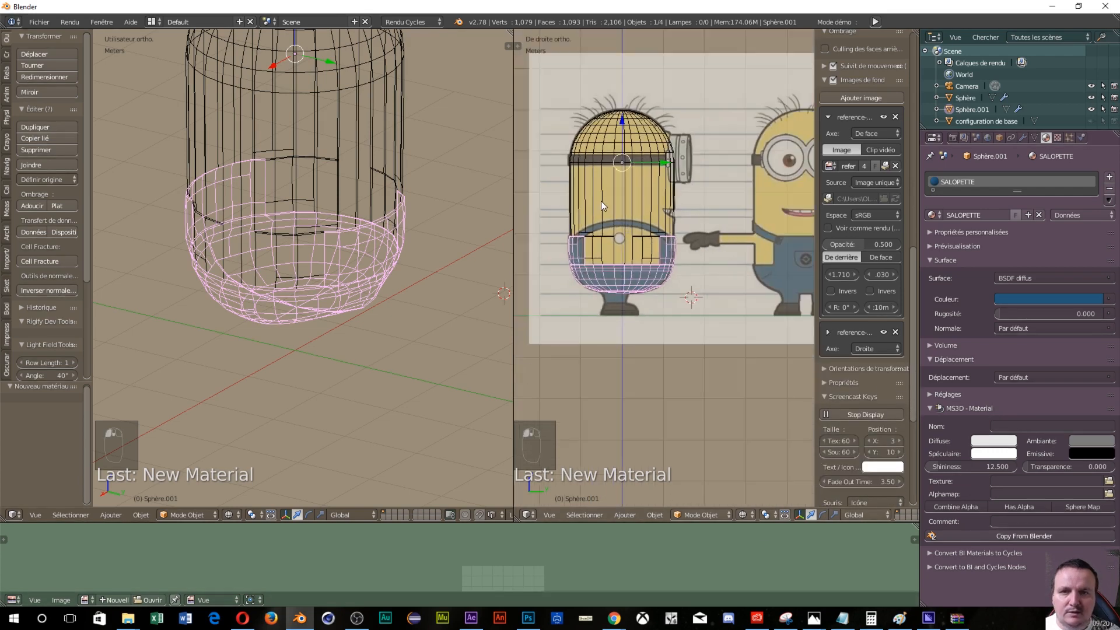
middle_drag(601, 201, 583, 180)
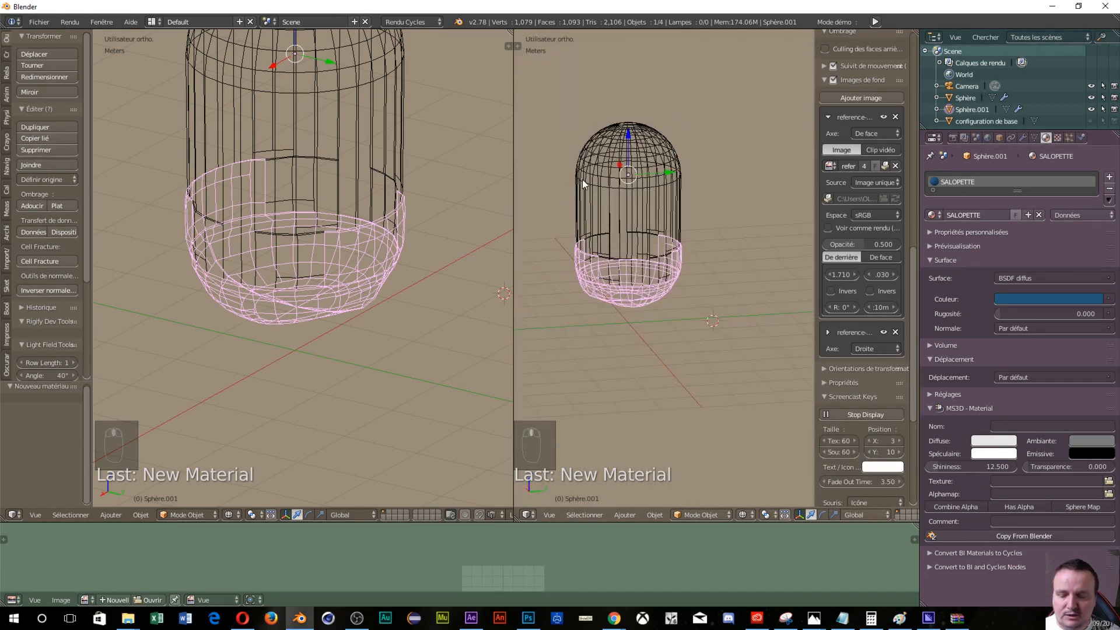
key(shift+z)
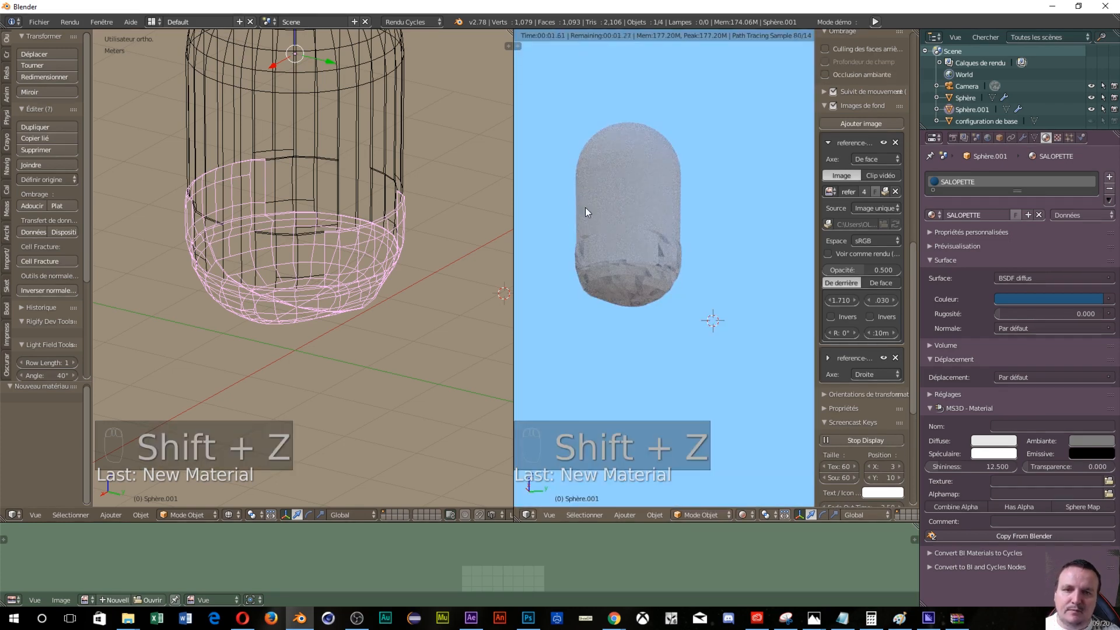
middle_drag(592, 213, 608, 262)
scroll(677, 292, up, 3)
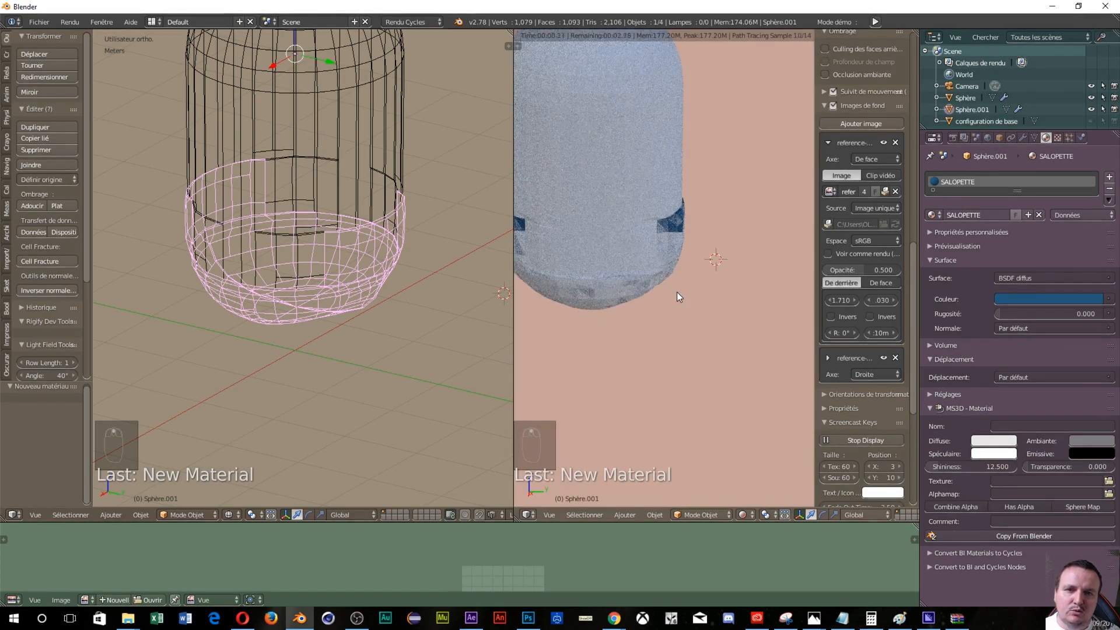
scroll(677, 292, up, 5)
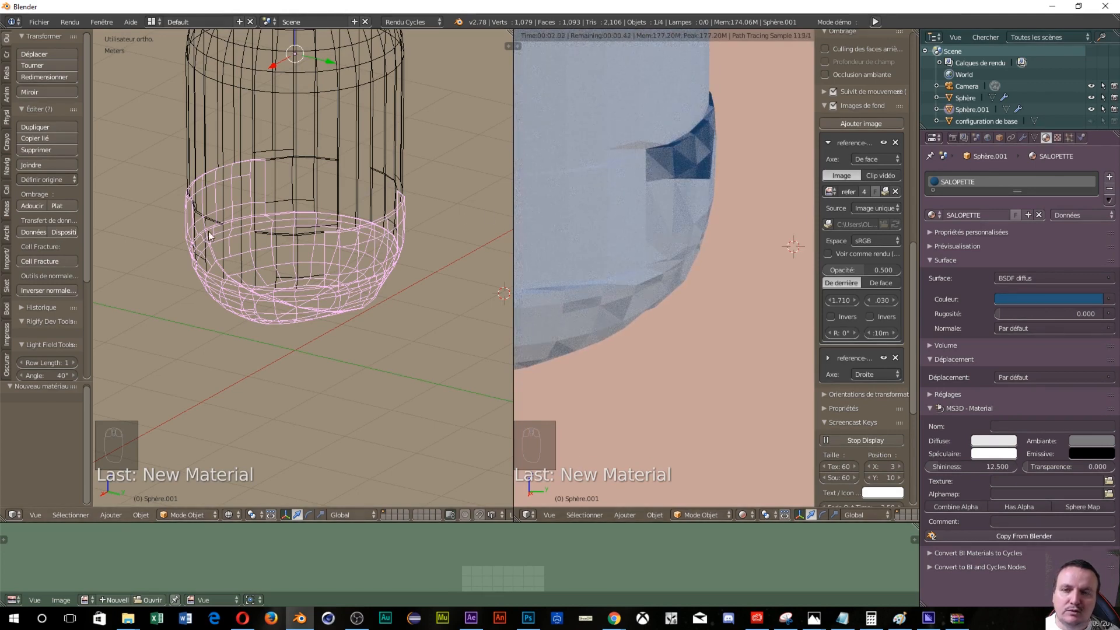
Step: Select the overalls object and scale it up uniformly by 1.003 so it sits just outside the body
right_click(263, 119)
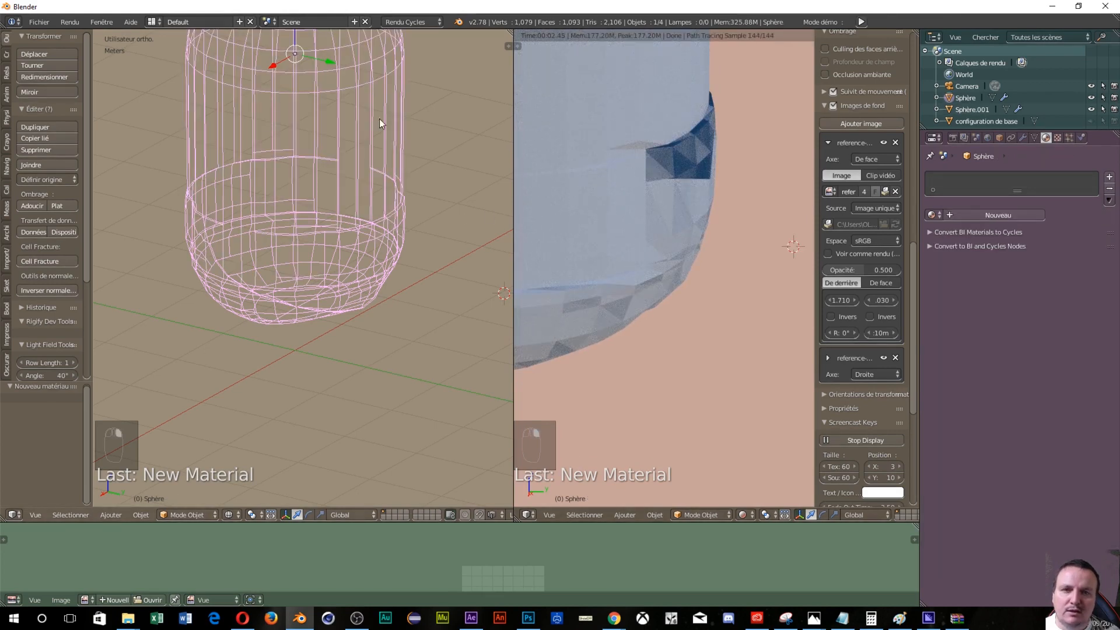
right_click(696, 166)
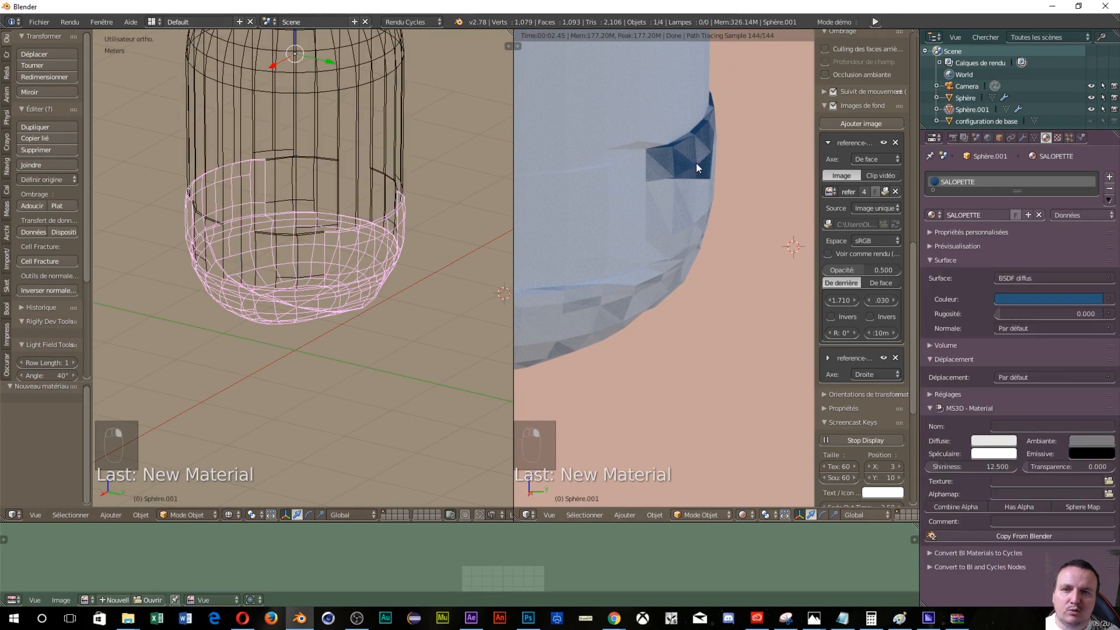
right_click(695, 163)
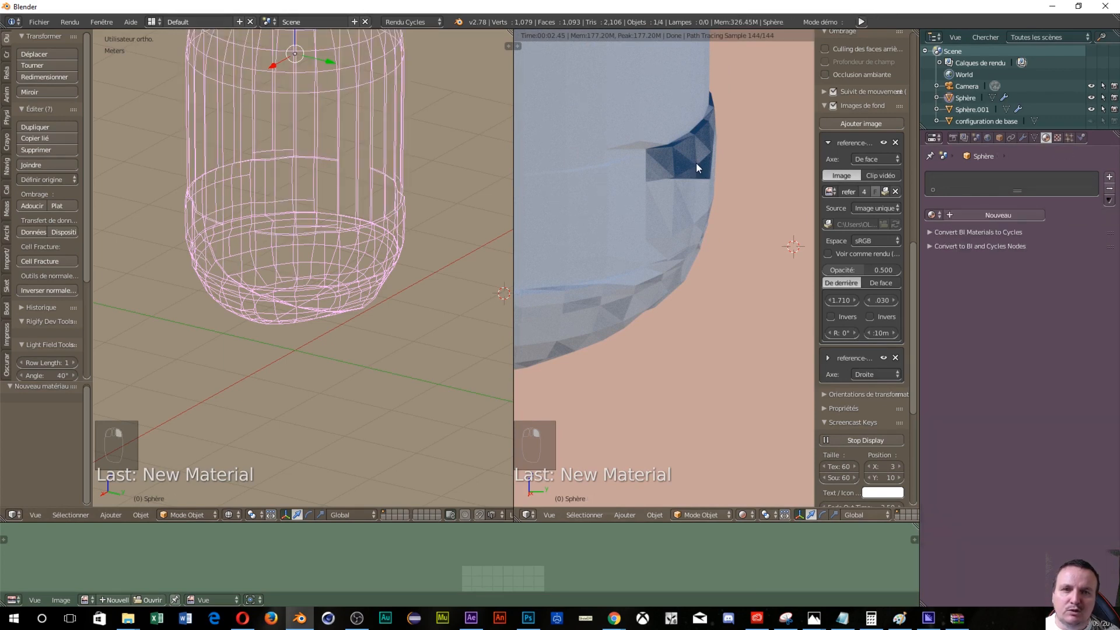
right_click(696, 163)
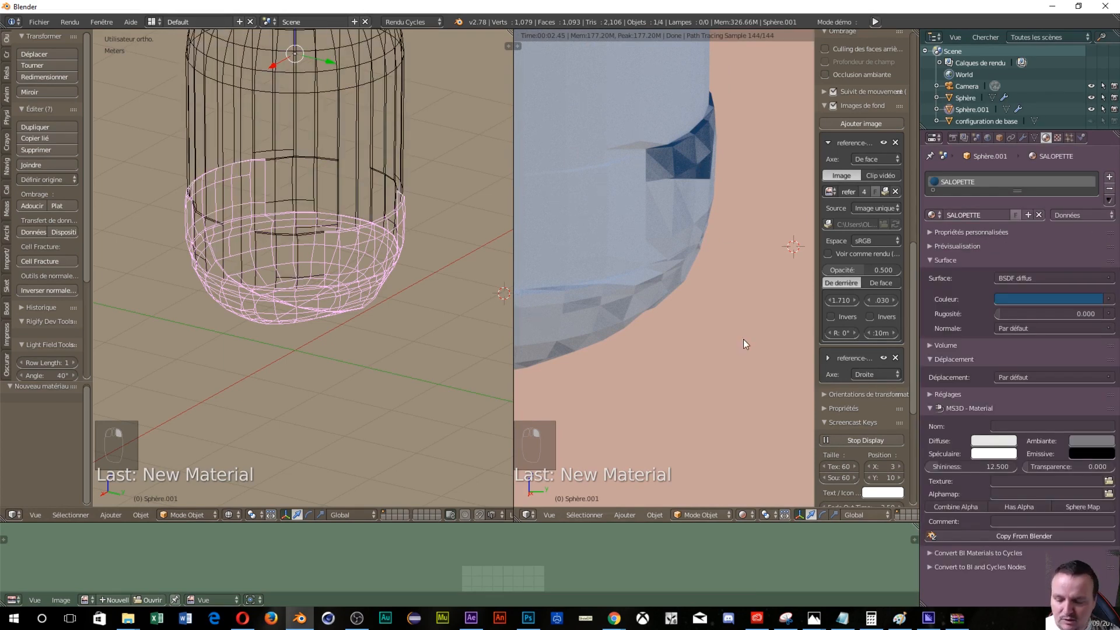
key(s)
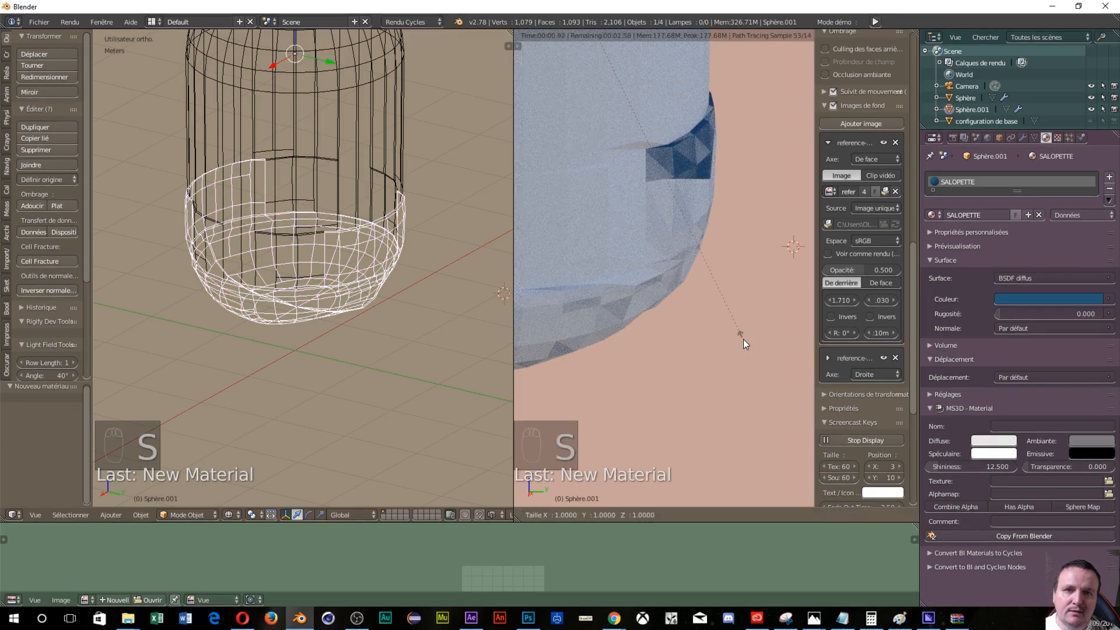
click(743, 340)
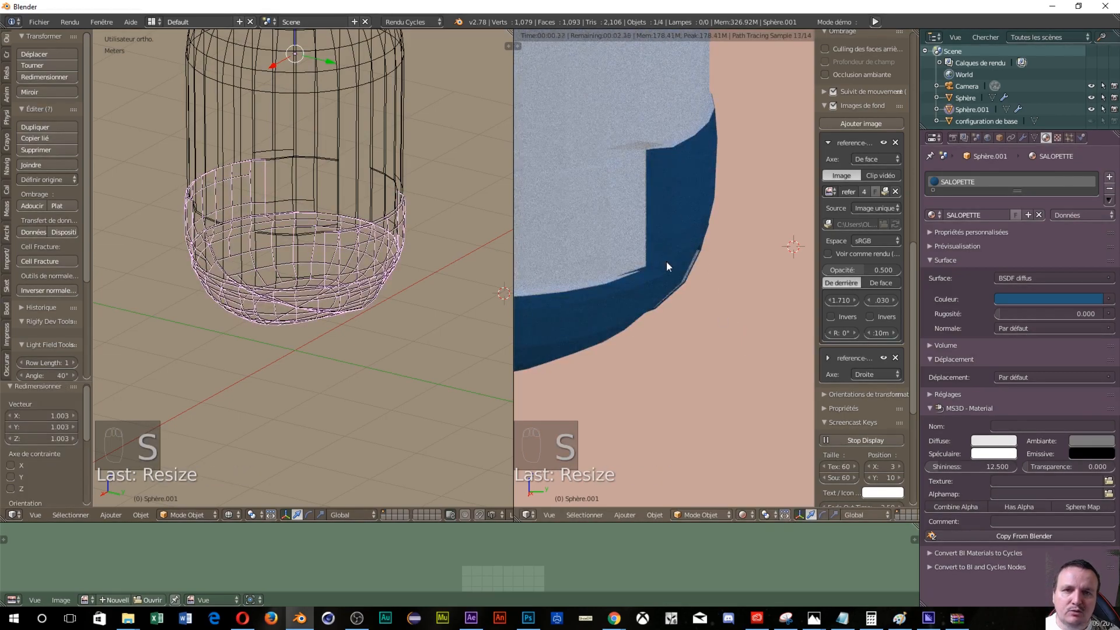
middle_drag(667, 261, 569, 104)
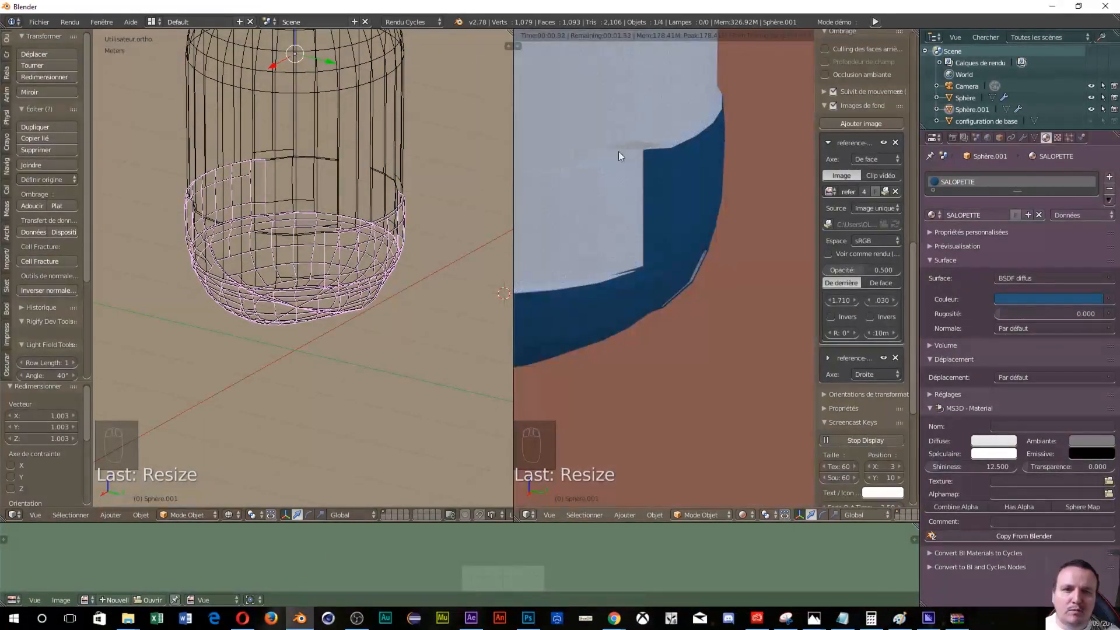
Step: Set the front reference image's opacity to 1.000 and return the rendered viewport to a right-side wireframe view
drag(864, 267, 904, 267)
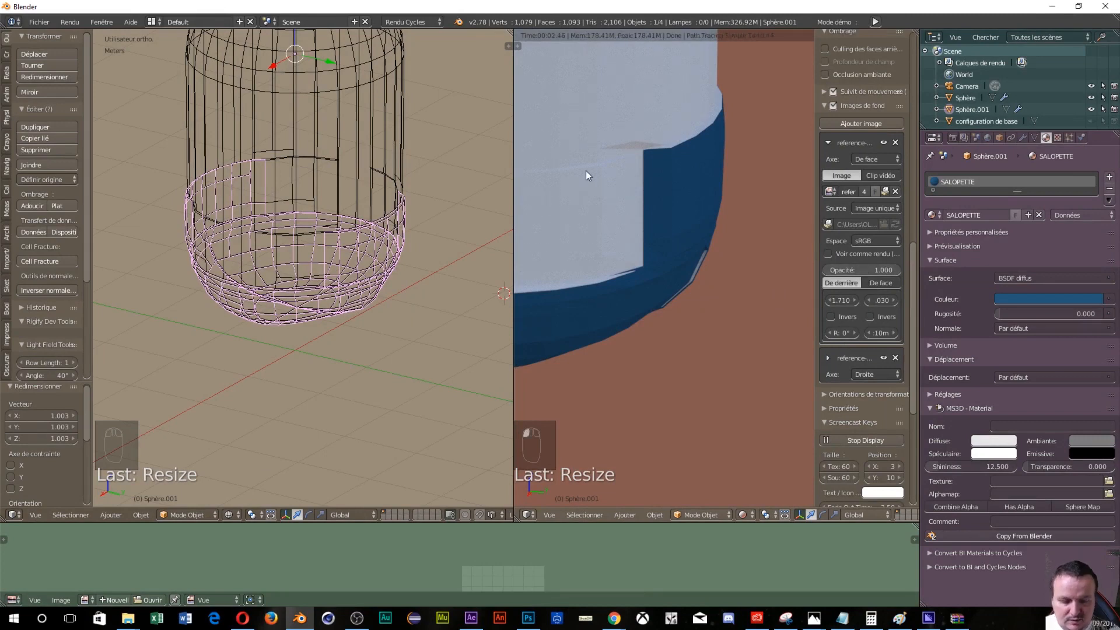
key(KP_3)
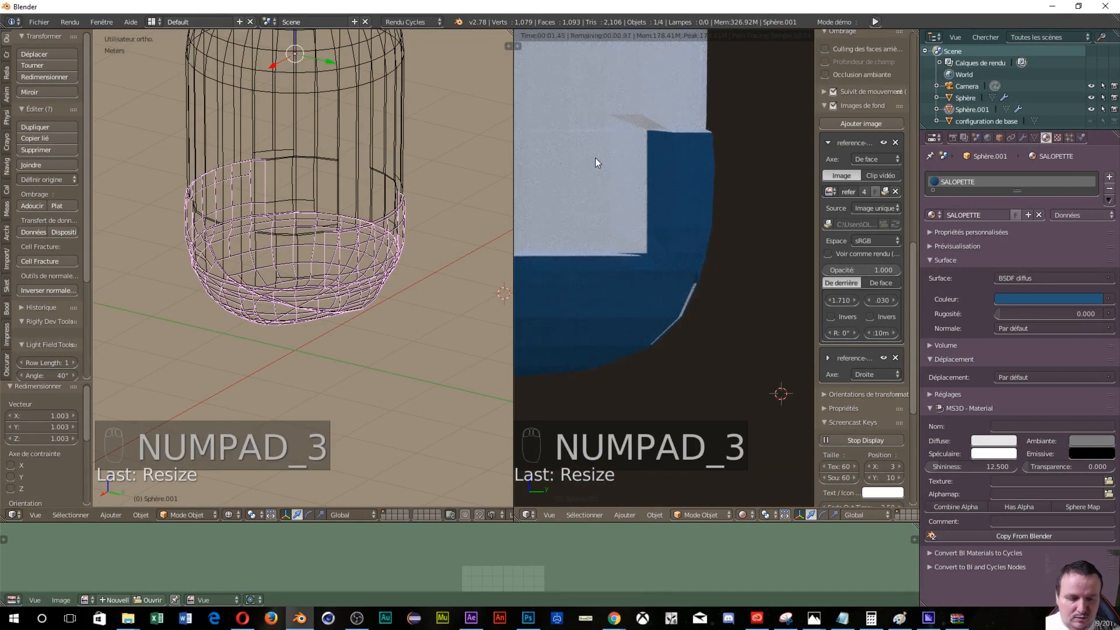
scroll(623, 158, down, 5)
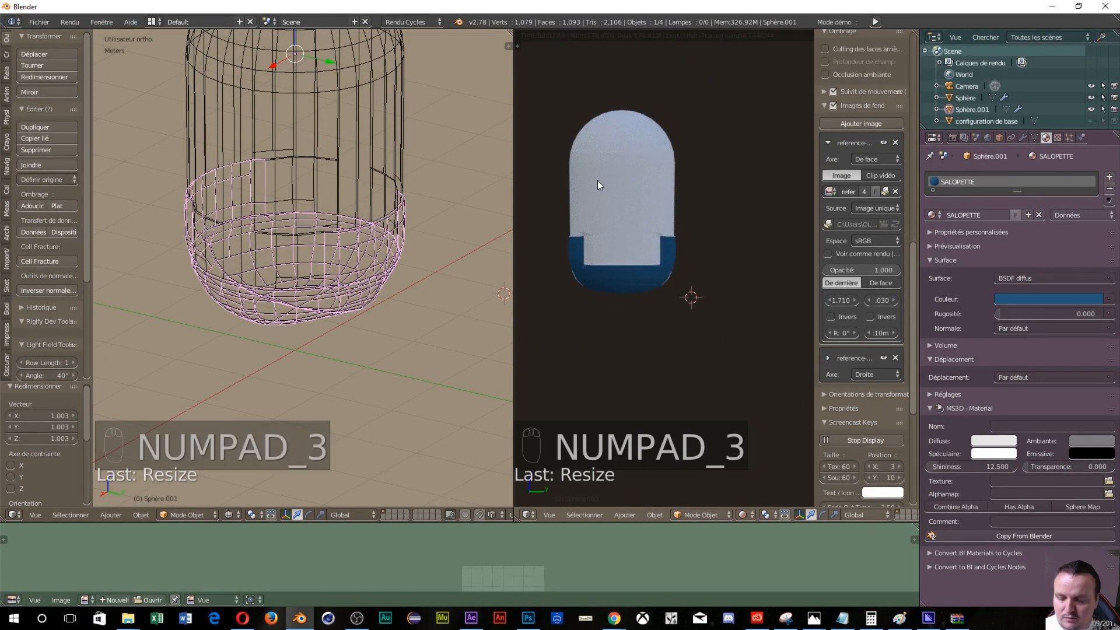
key(shift+z)
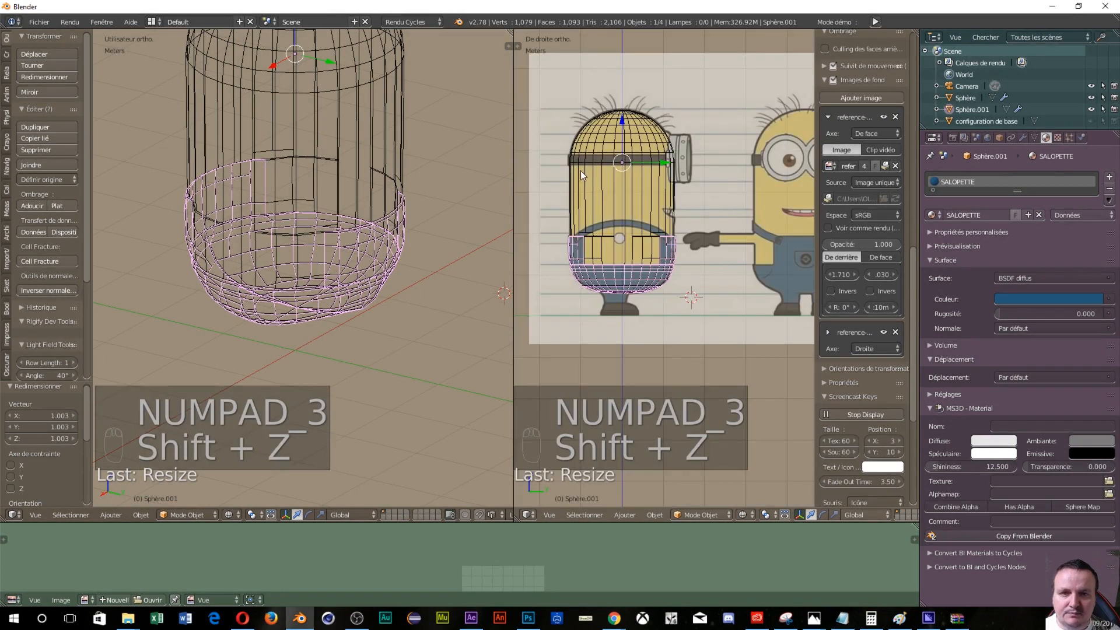
Step: Reset the front reference image's opacity to 0.5 and set the right-view reference image's opacity to 1
click(836, 333)
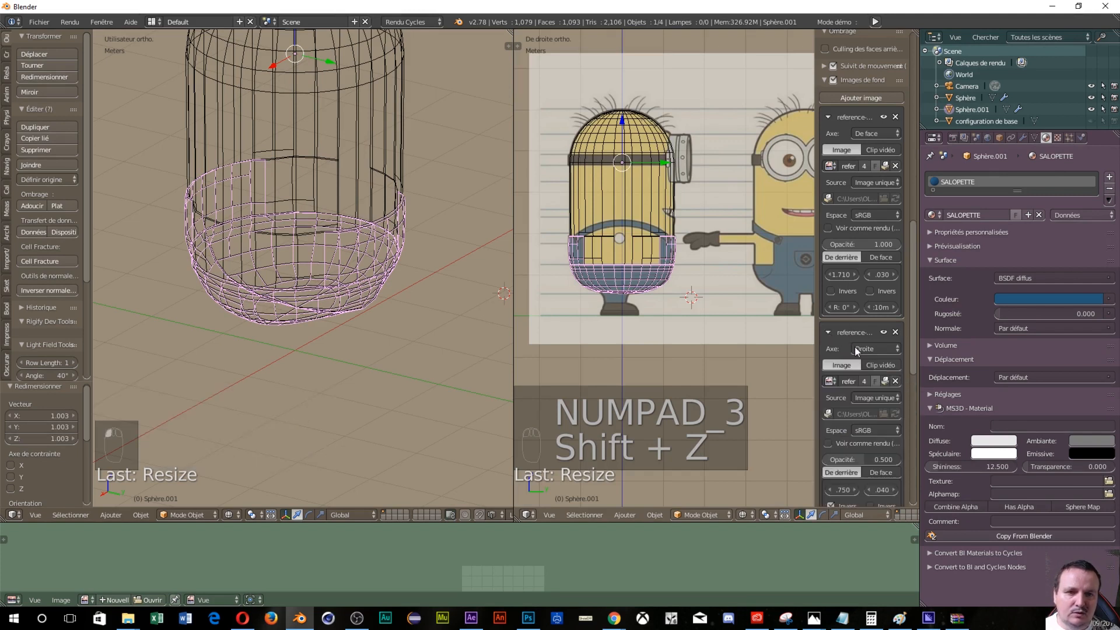
click(864, 245)
text(0.5)
key(Return)
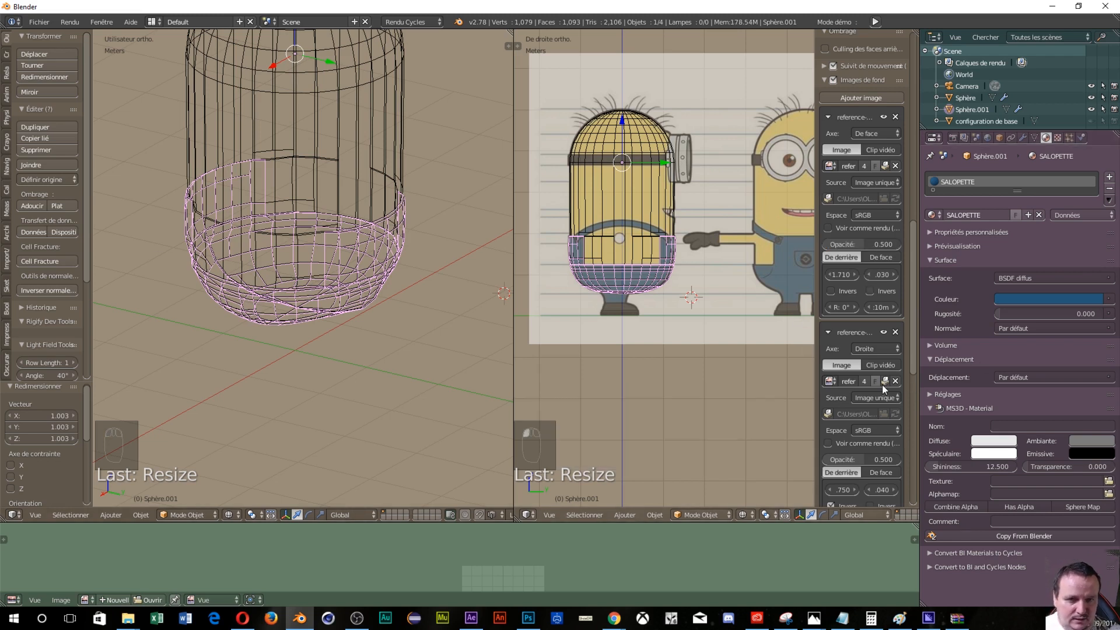
scroll(882, 384, down, 2)
click(888, 412)
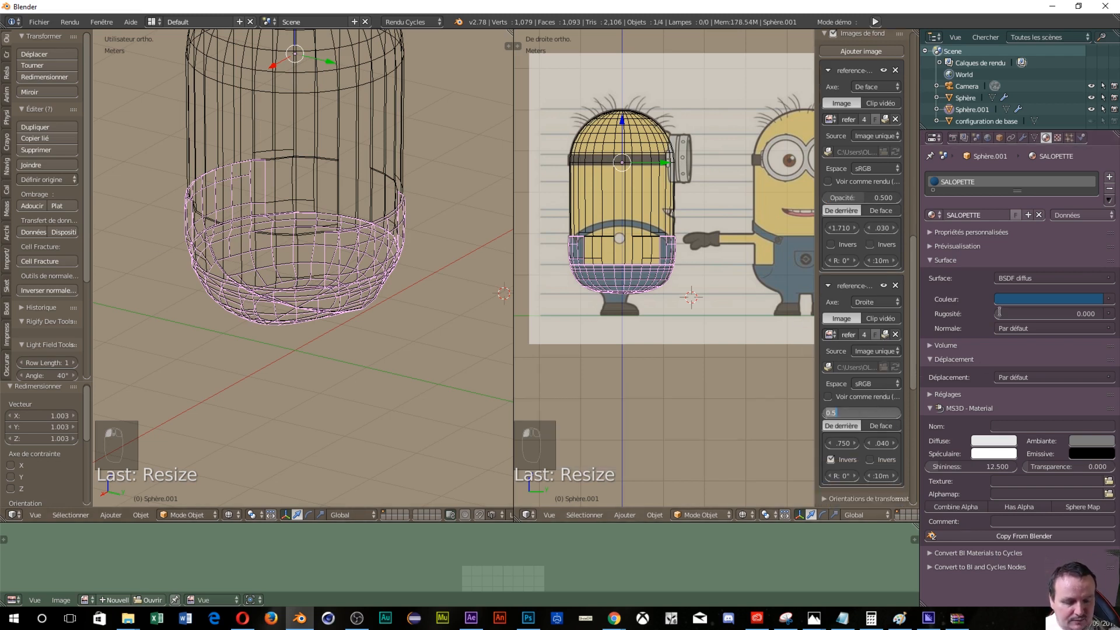
text(1)
key(Return)
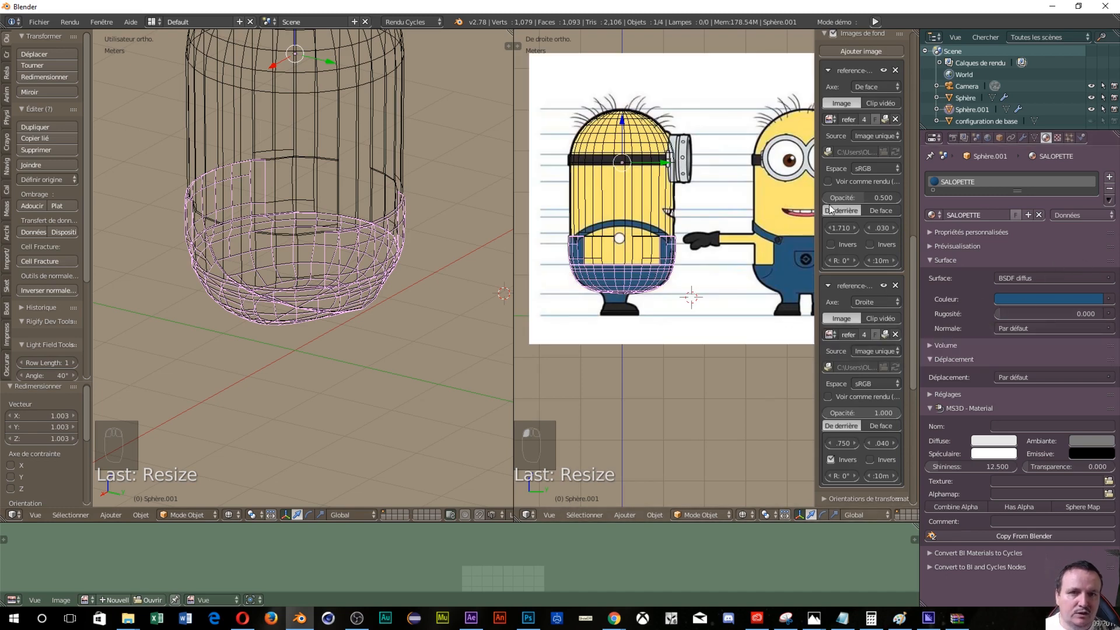
Step: Select the Minion's body object and give it a new material named MINION
right_click(270, 93)
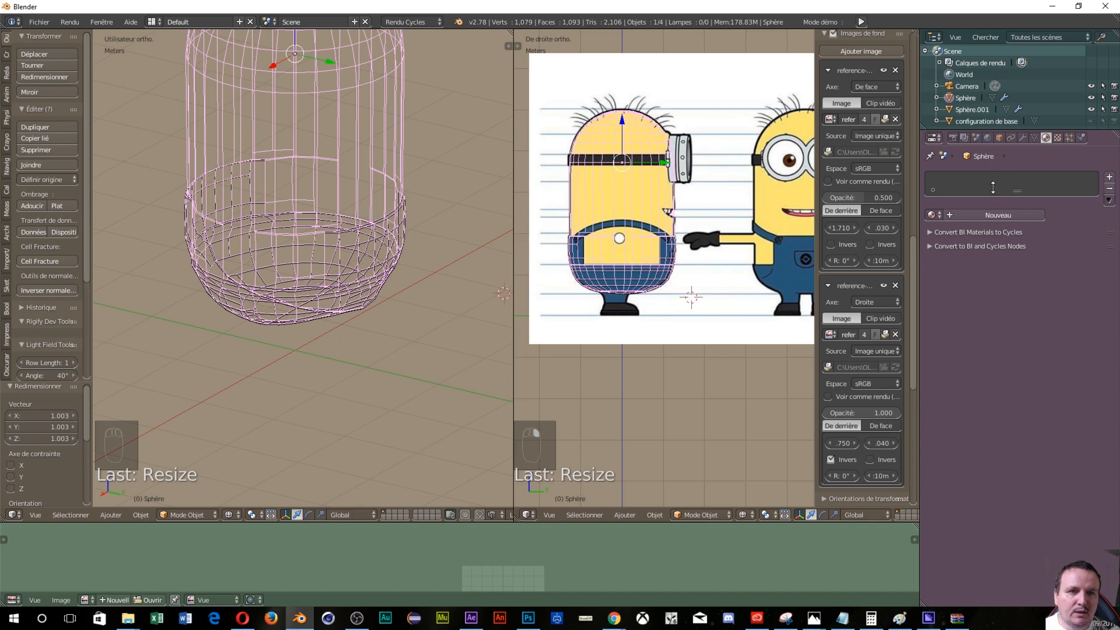
click(963, 216)
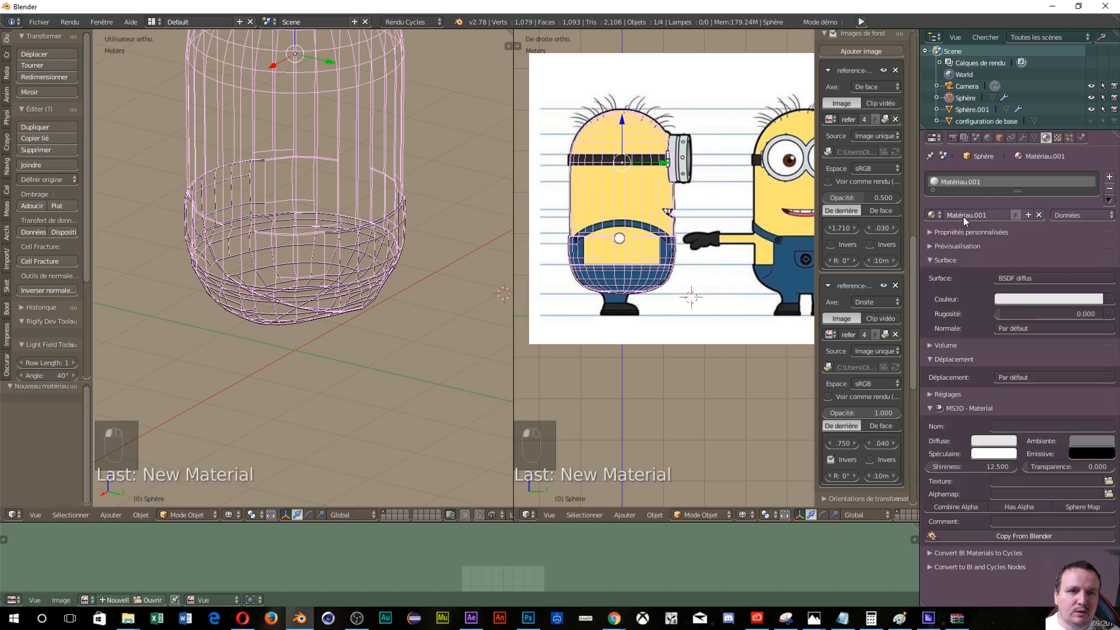
double_click(964, 216)
text(MIN)
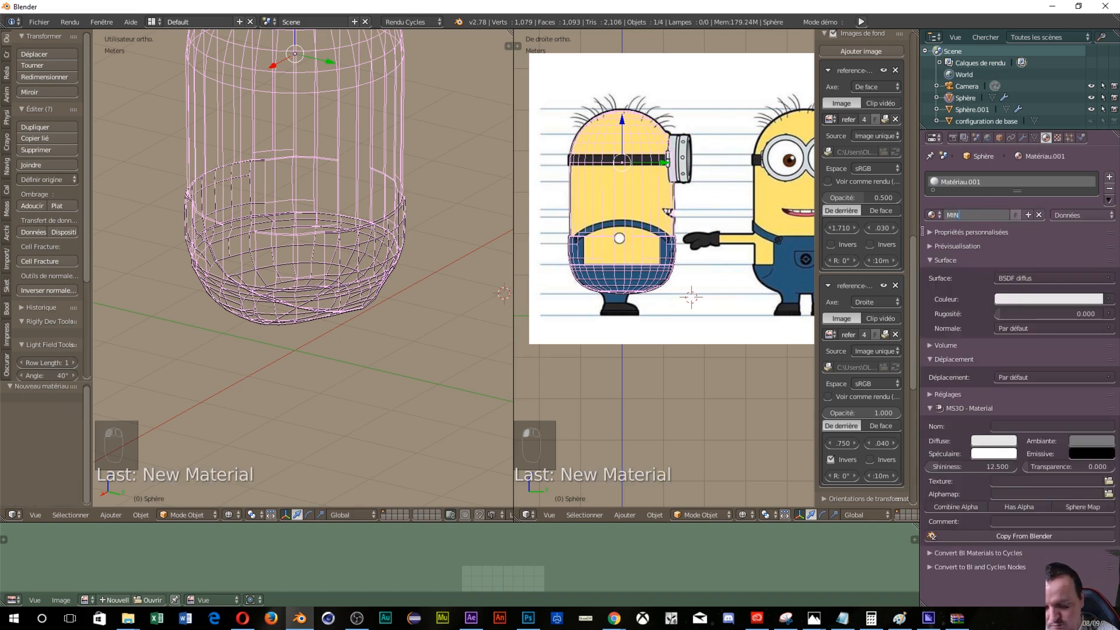
text(ION)
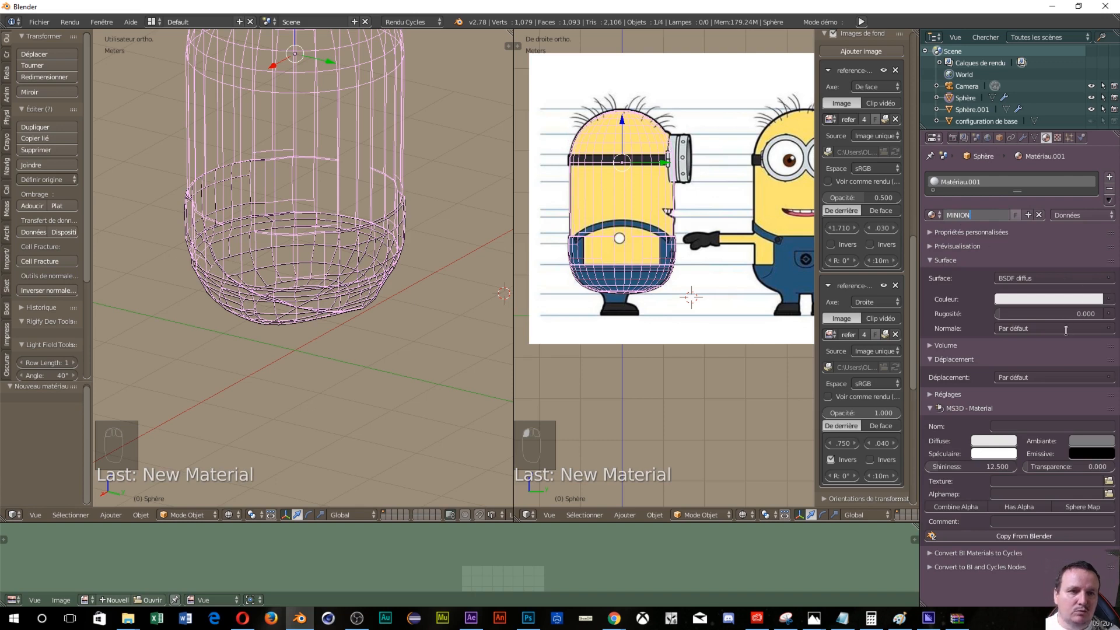
key(Return)
Step: Set the MINION material's surface colour by sampling the yellow skin in the reference image
click(1052, 298)
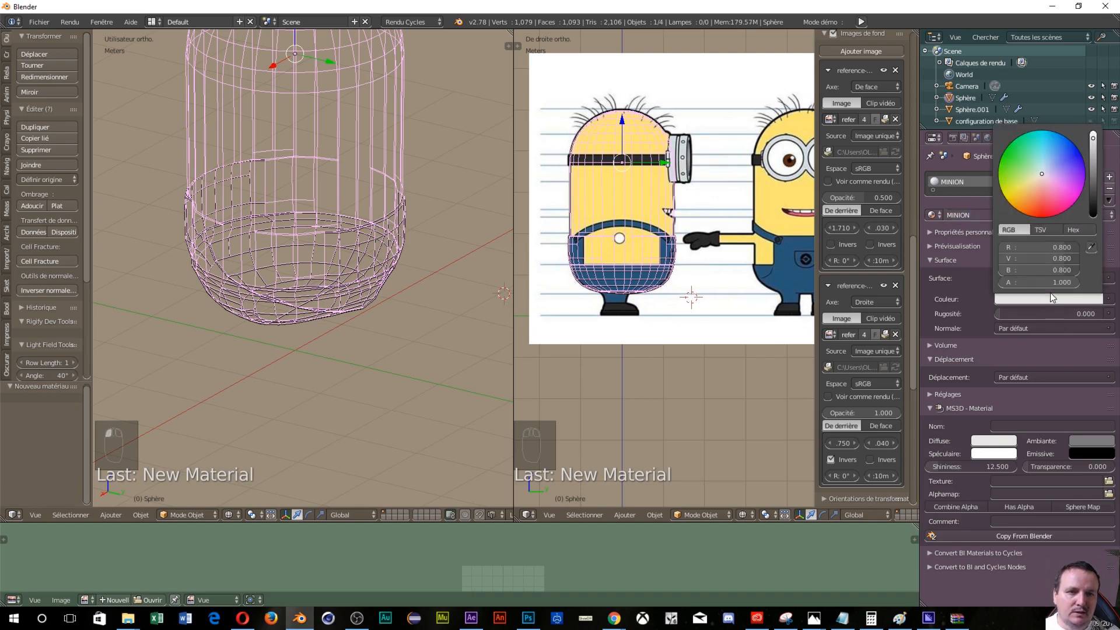
click(1091, 247)
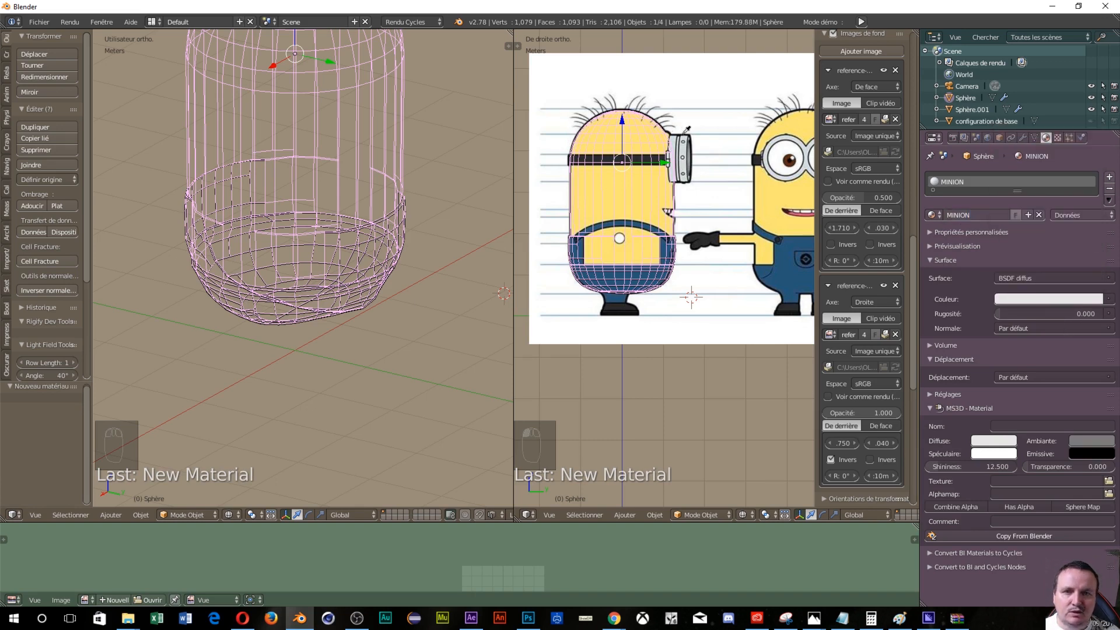
click(768, 190)
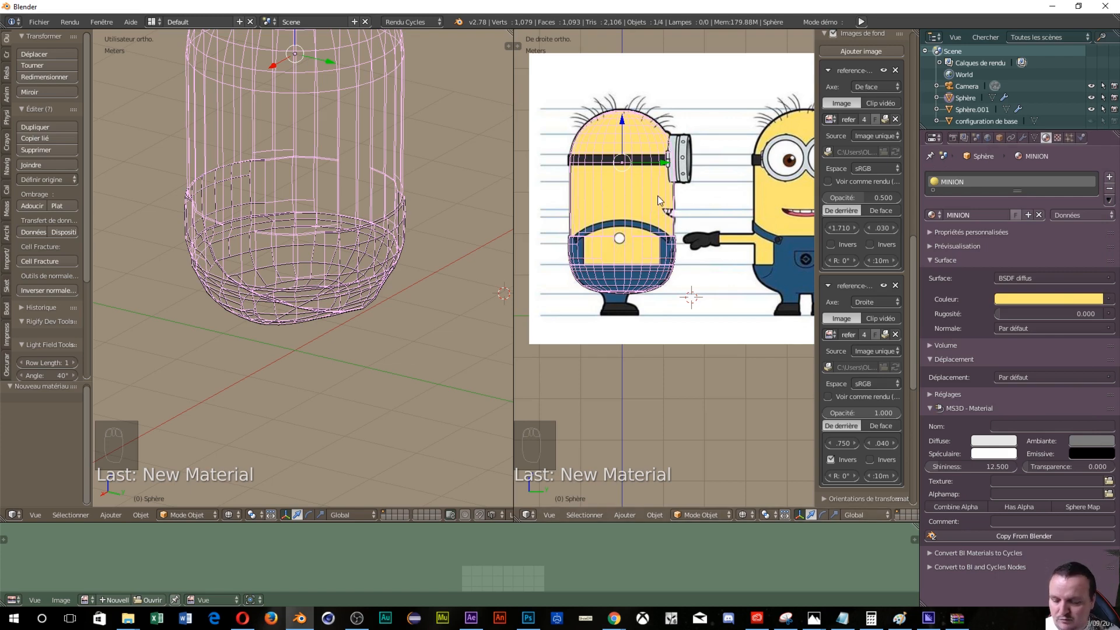
Step: Preview the coloured model in rendered shading from another angle and set both viewports to the right-side view
key(shift+z)
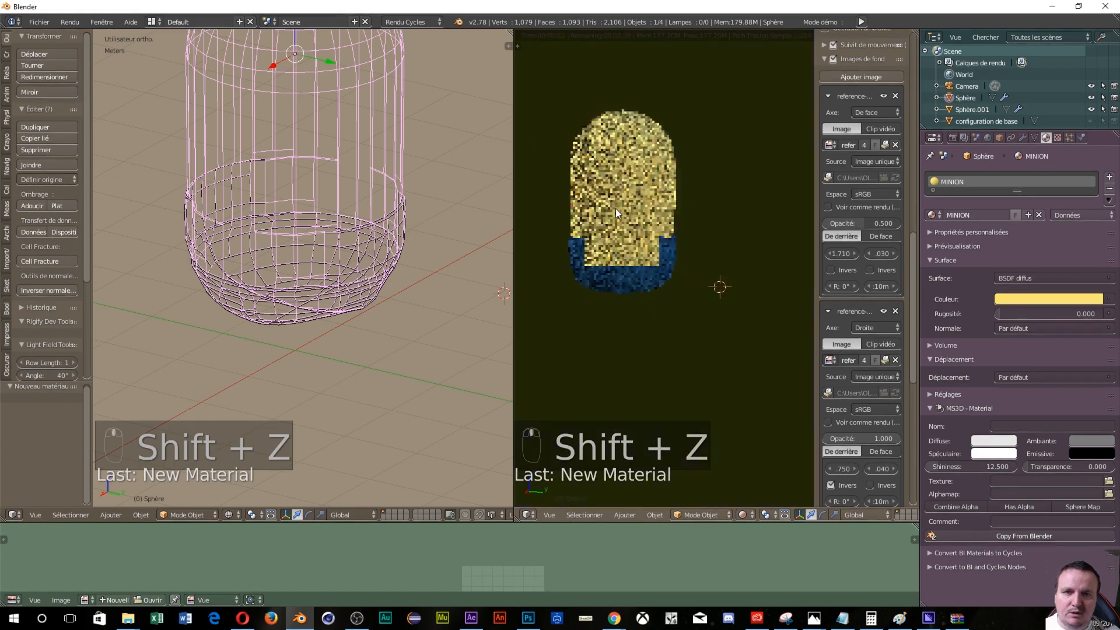
middle_drag(616, 212, 527, 231)
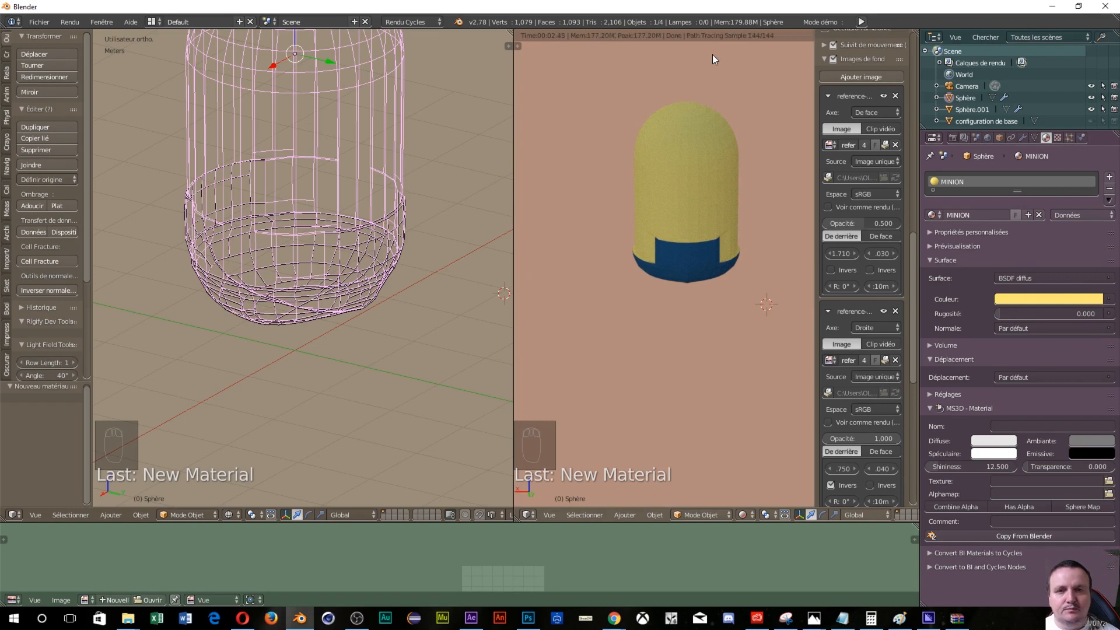
key(KP_3)
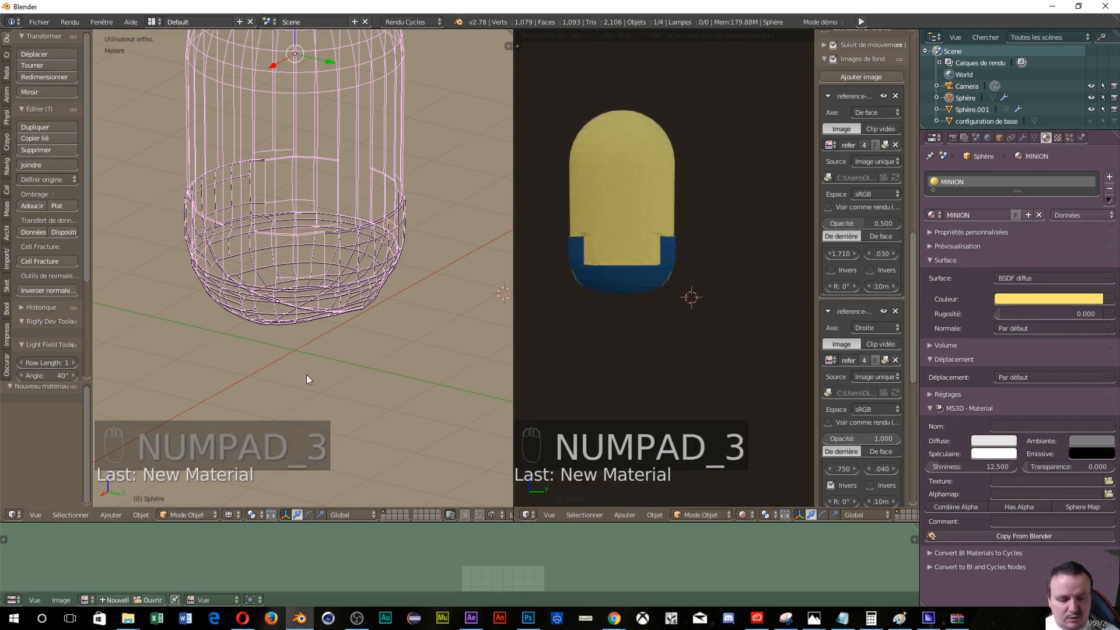
key(KP_3)
scroll(303, 373, down, 3)
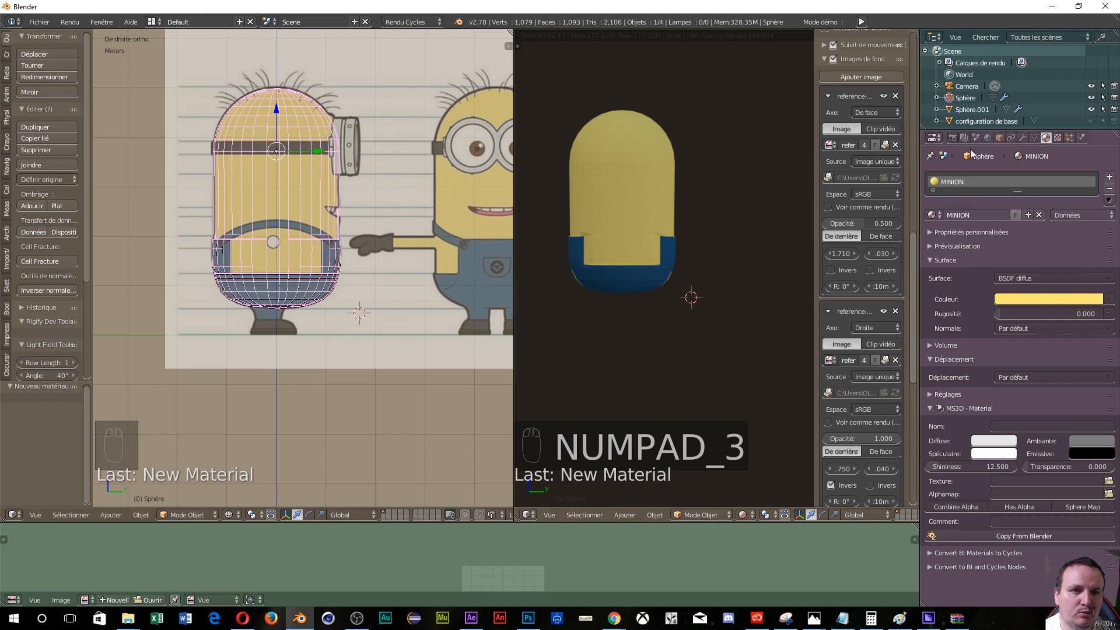
Step: Rename the body object as minion
click(998, 139)
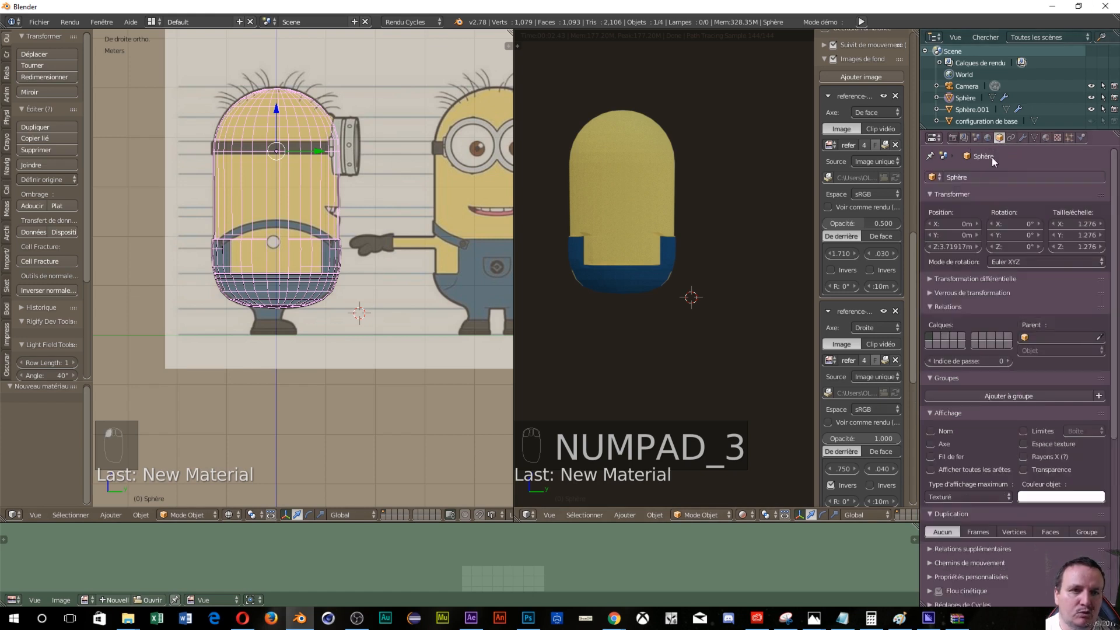
click(984, 177)
text(mINI)
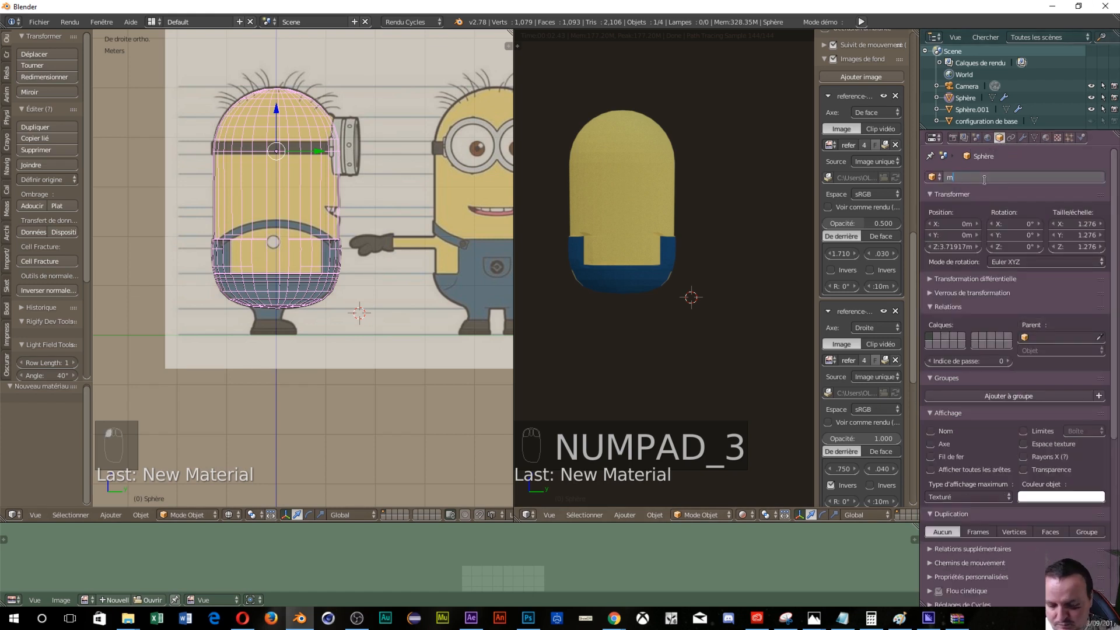
key(BackSpace)
key(BackSpace)
key(BackSpace)
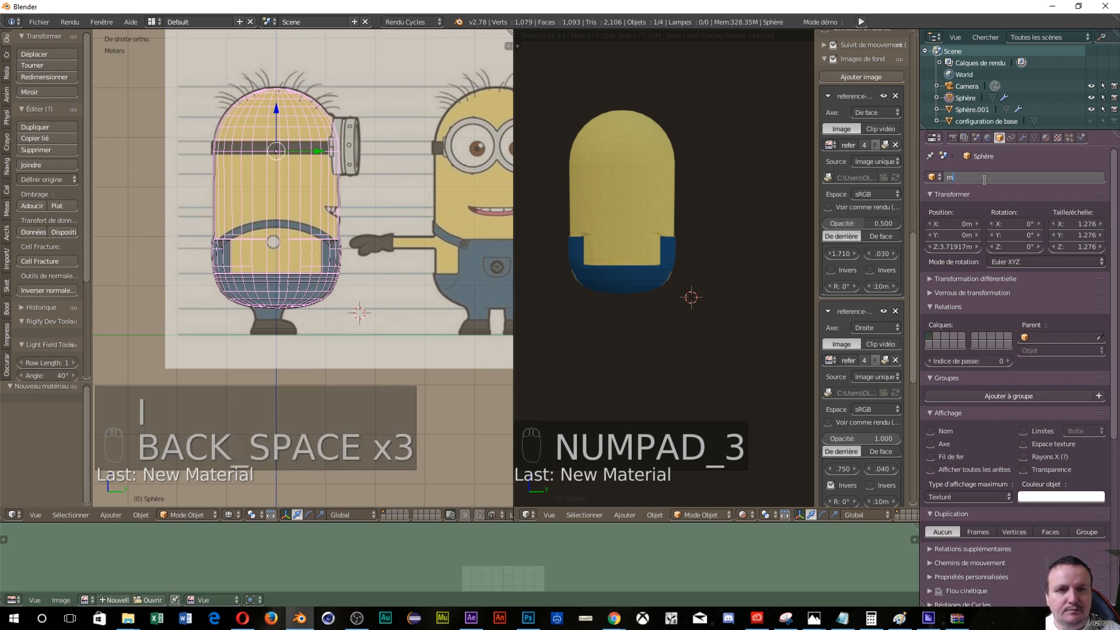
text(inion)
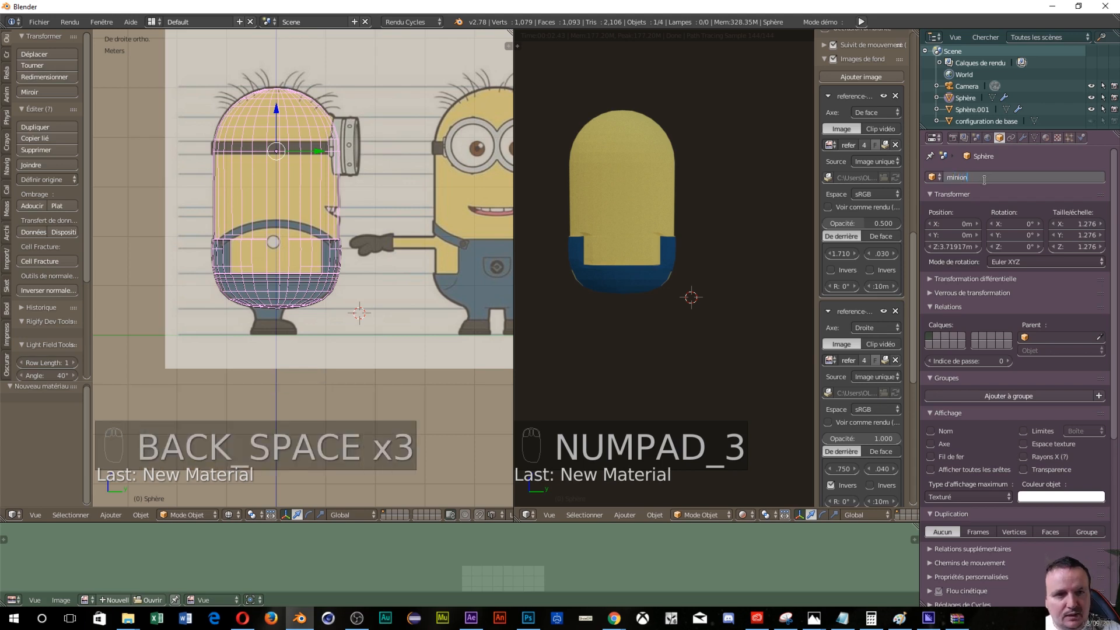
key(Return)
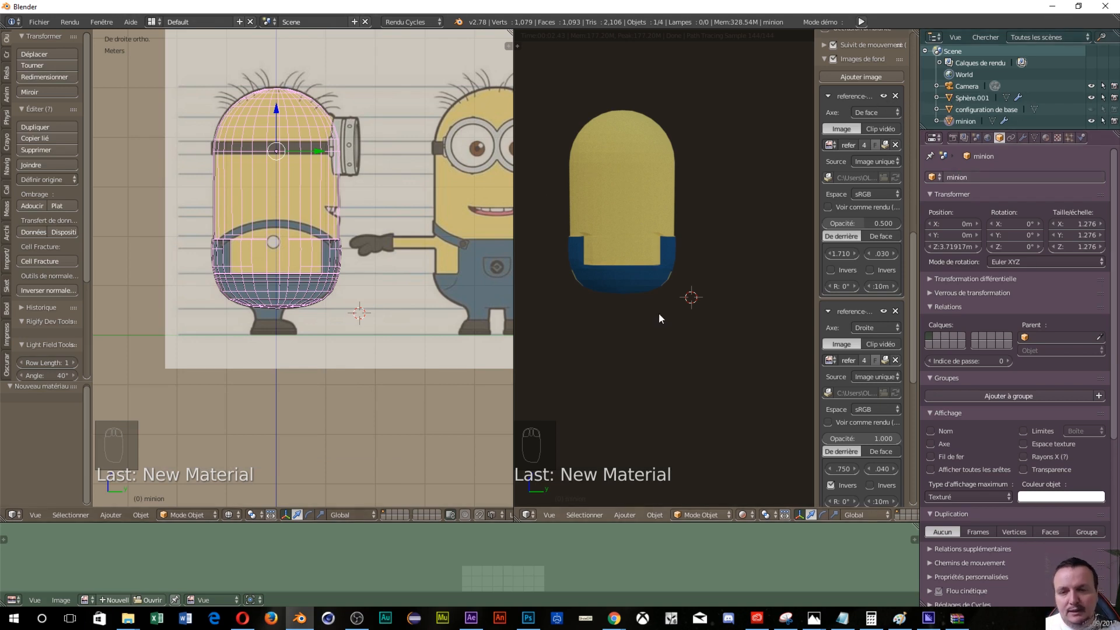
Step: Put the minion body into Edit Mode and switch to edge selection in the right-side view
scroll(659, 315, down, 1)
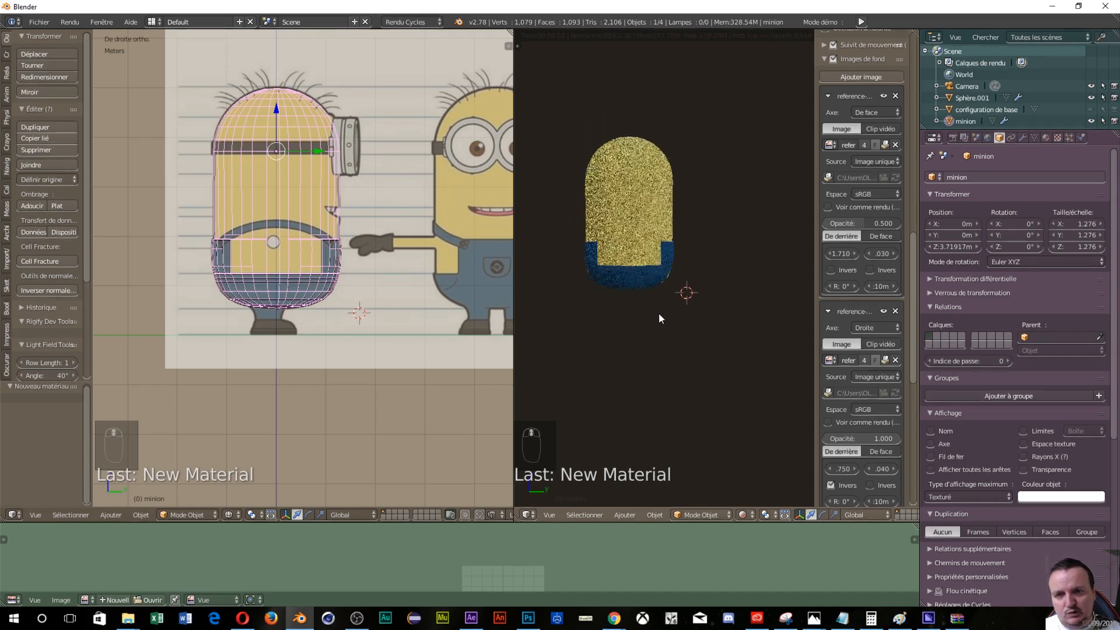
scroll(659, 315, up, 1)
scroll(377, 271, down, 4)
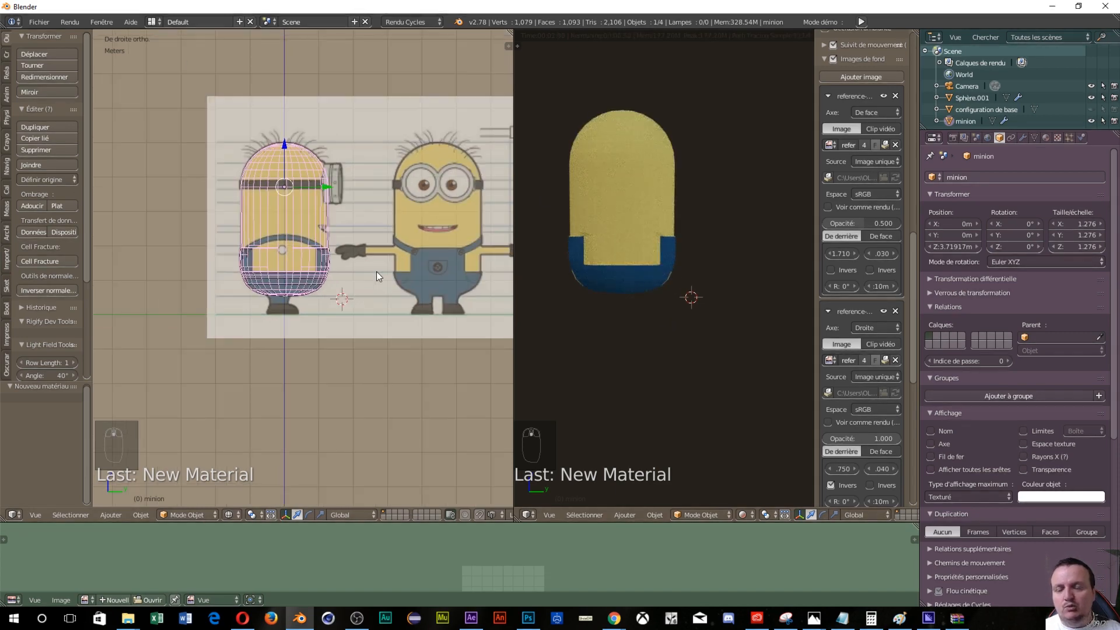
scroll(376, 276, up, 1)
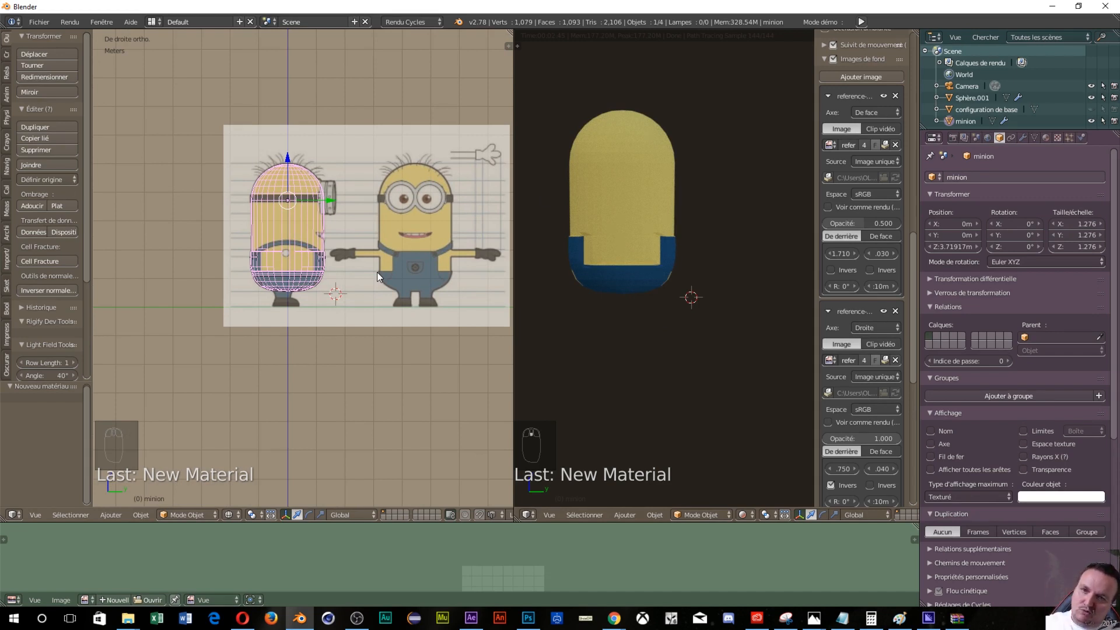
right_click(291, 236)
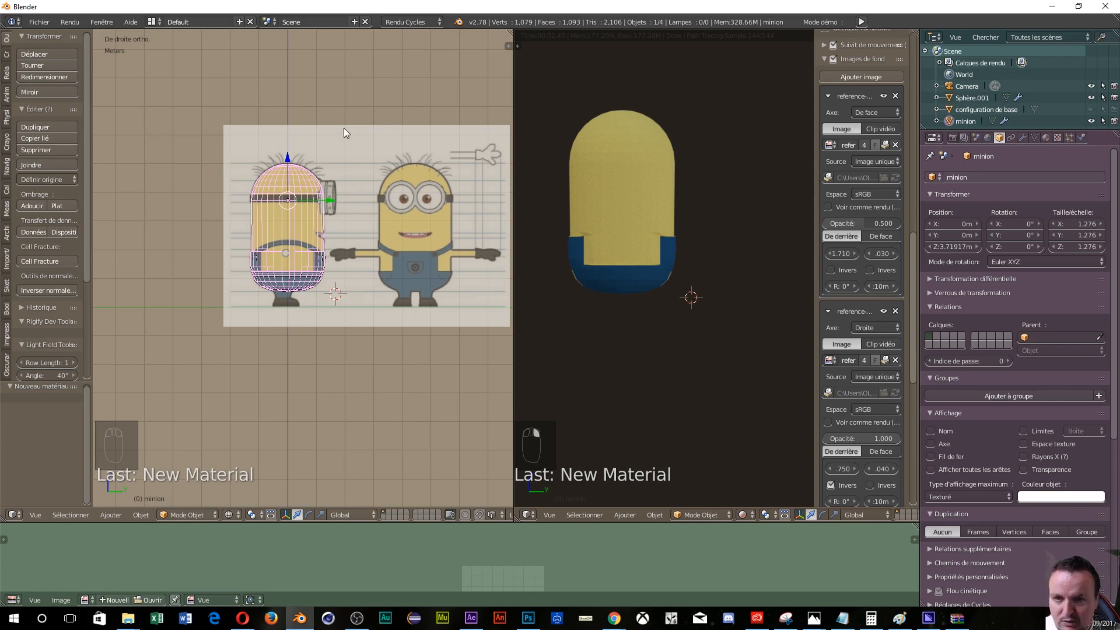
key(Tab)
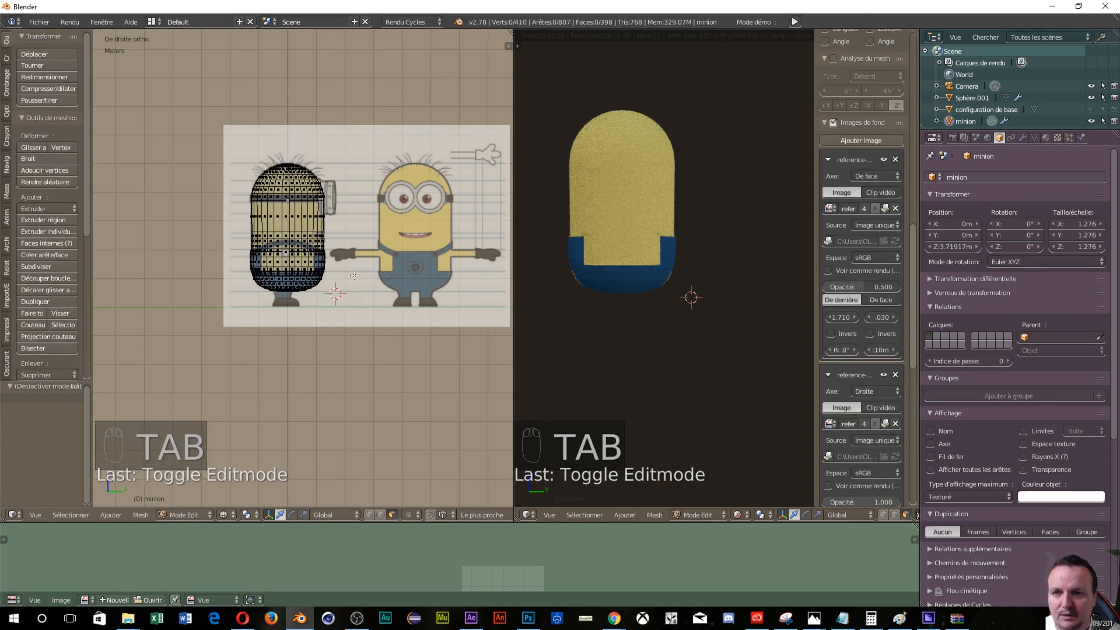
scroll(321, 285, up, 7)
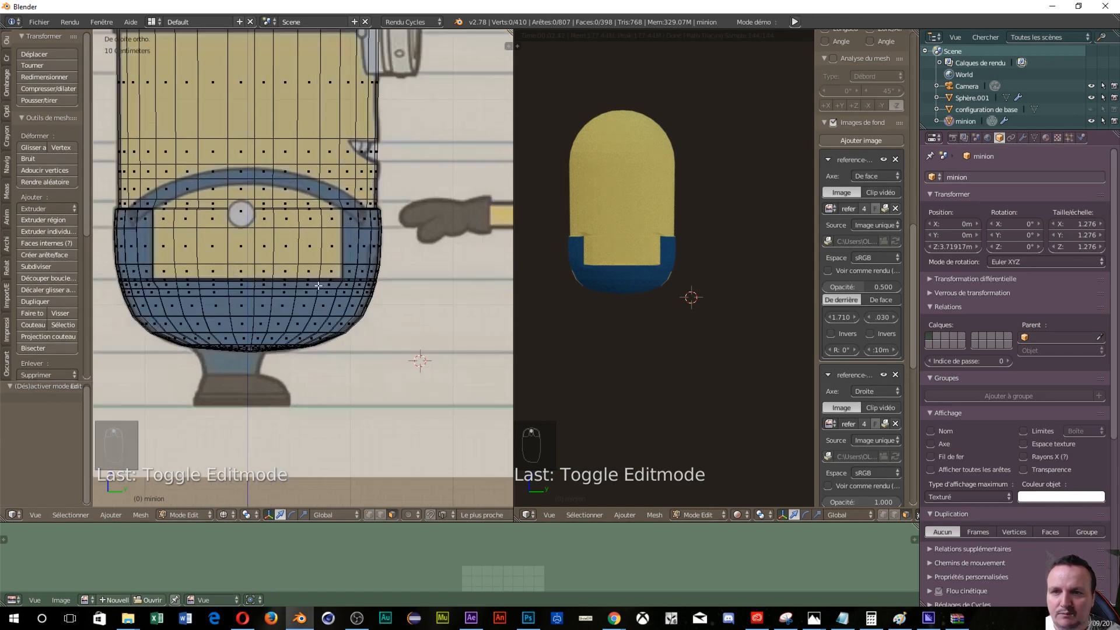
key(ctrl+Tab)
click(307, 241)
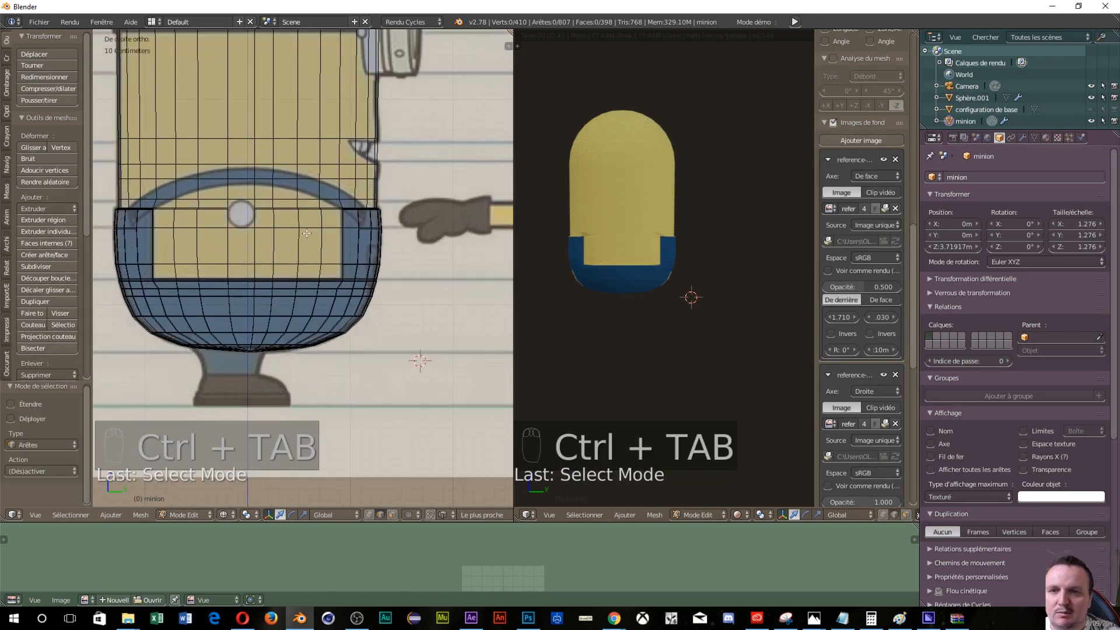
Step: Return the rendered viewport to wireframe shading and show the mesh in front view against the reference image
scroll(324, 77, down, 3)
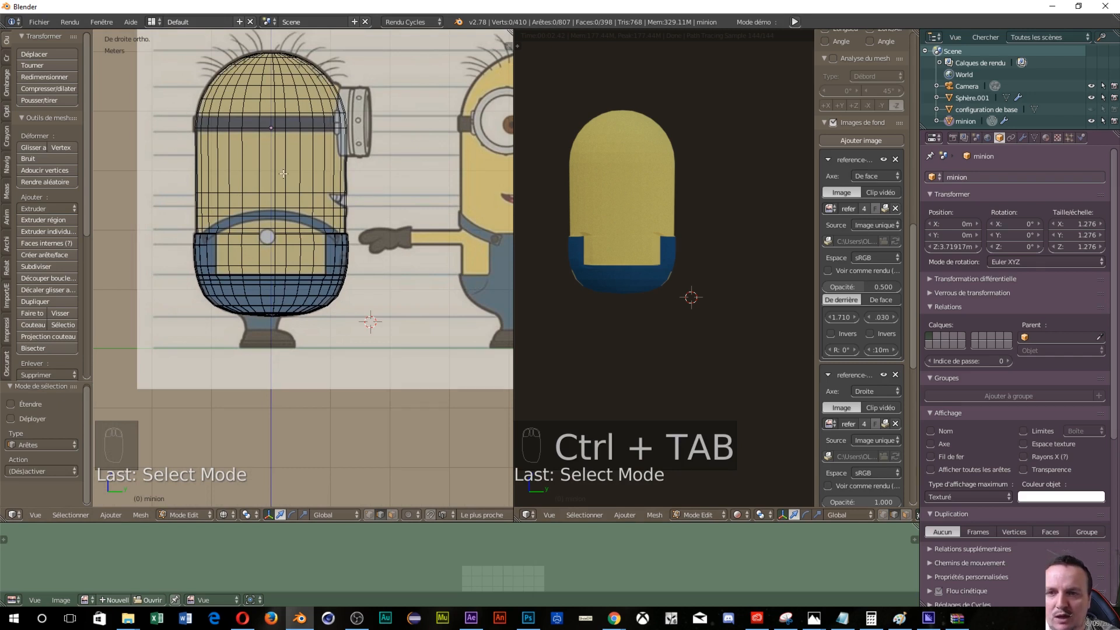
scroll(331, 217, up, 3)
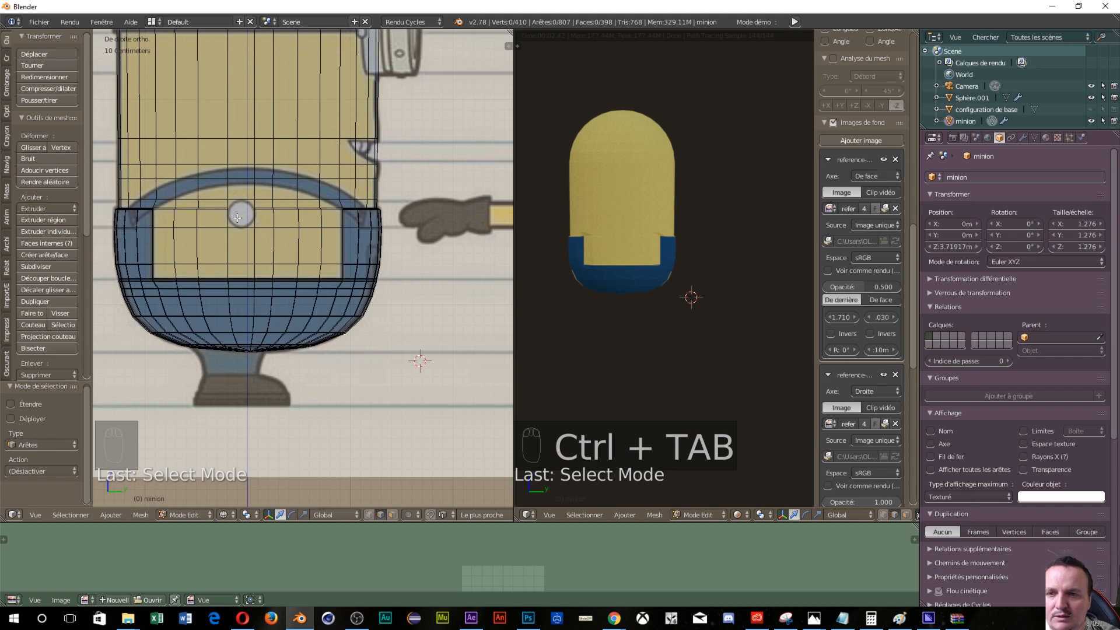
scroll(233, 213, down, 1)
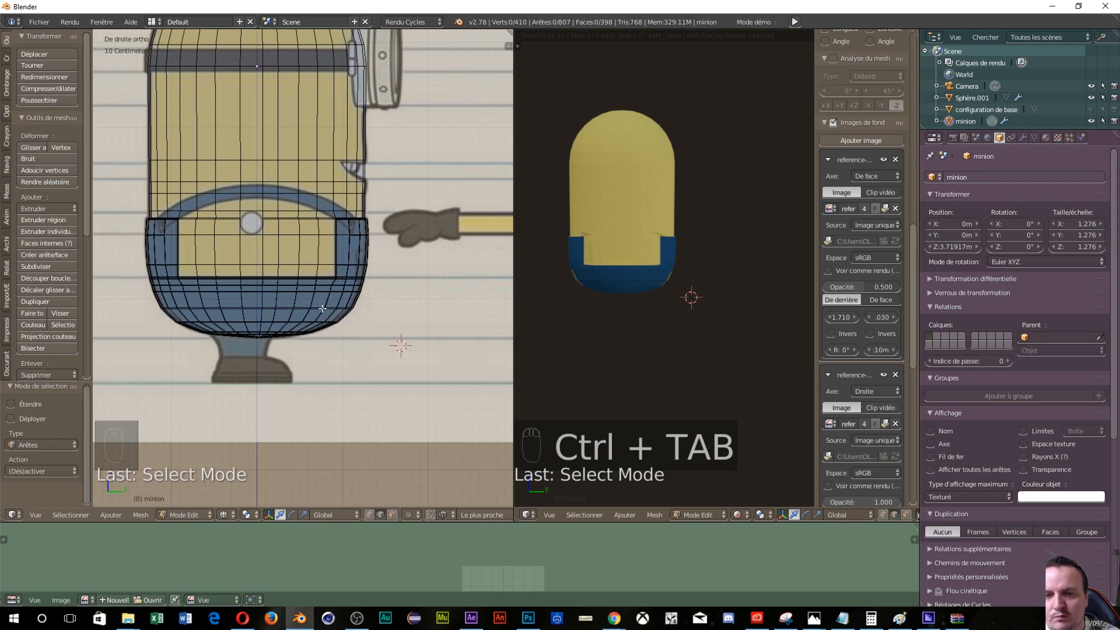
scroll(322, 308, down, 1)
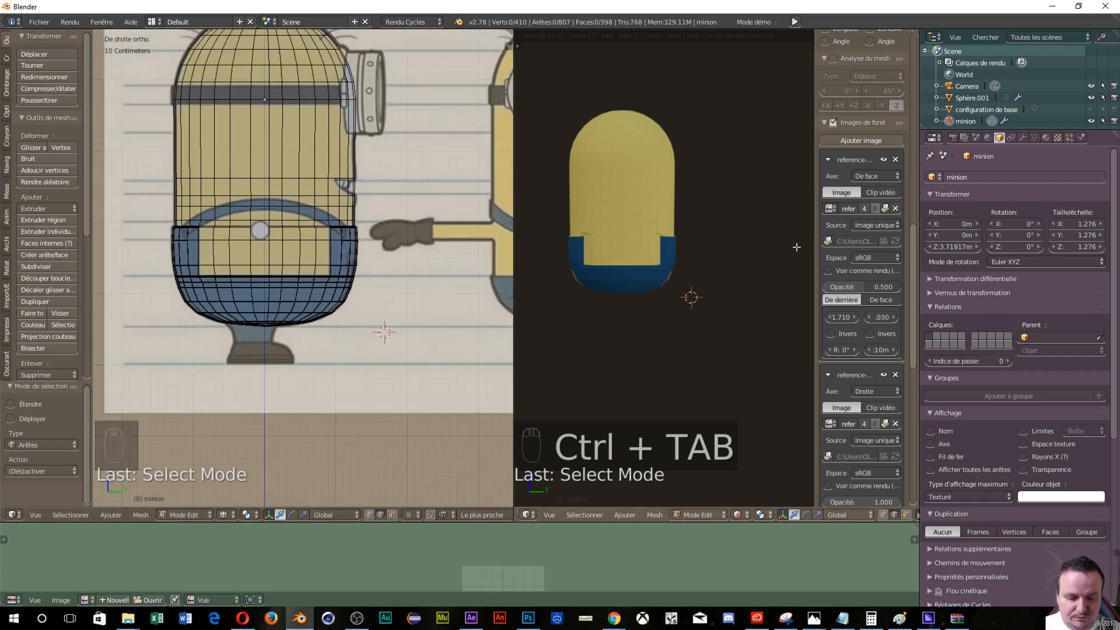
key(shift+z)
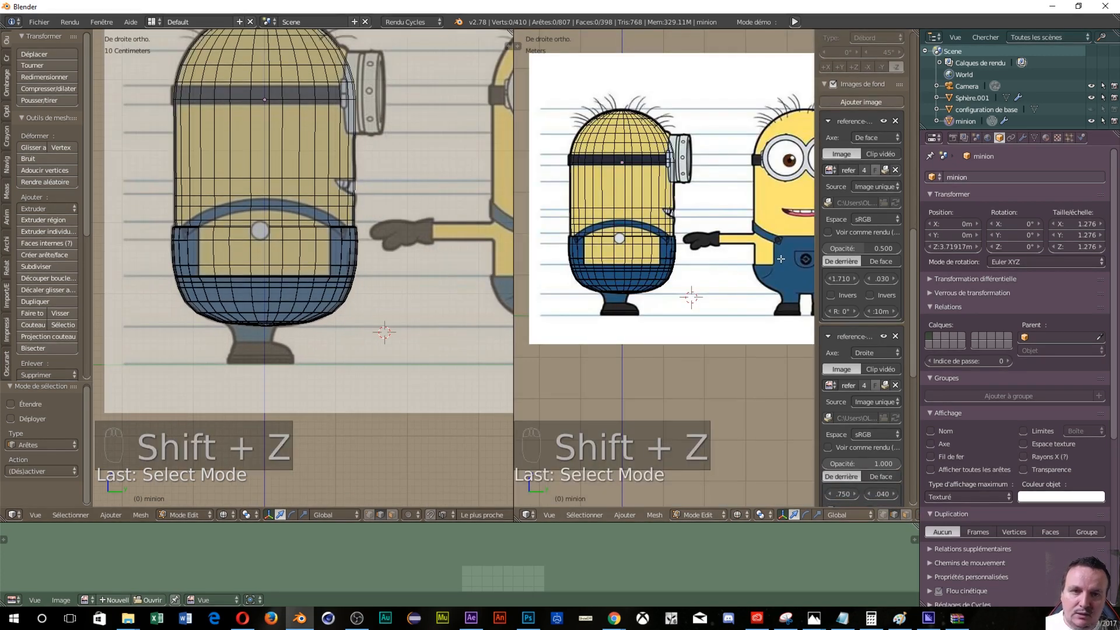
key(KP_1)
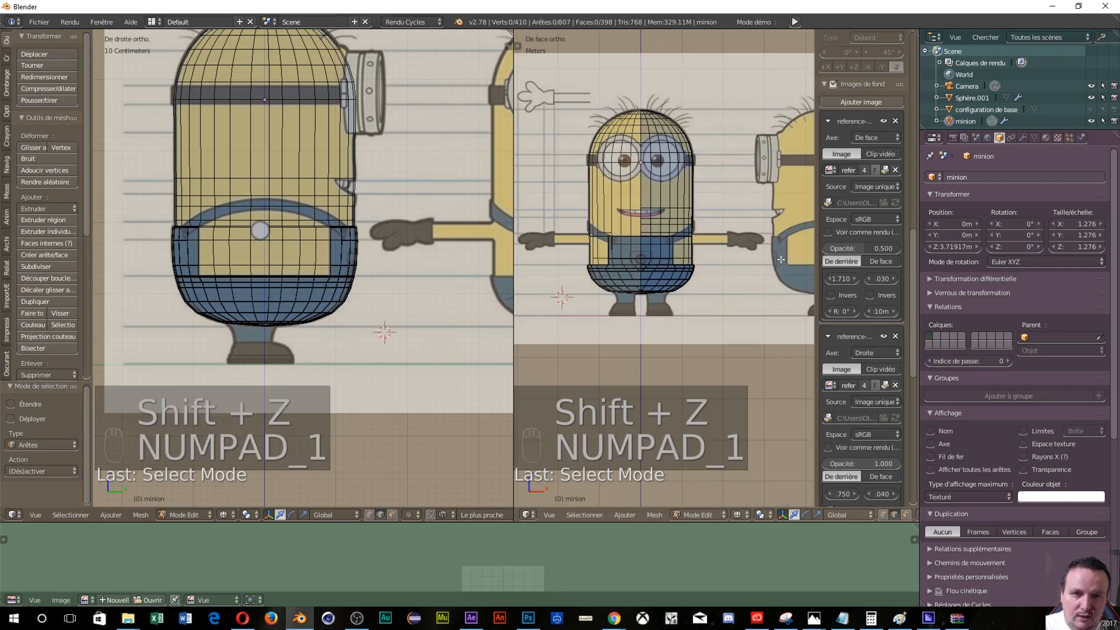